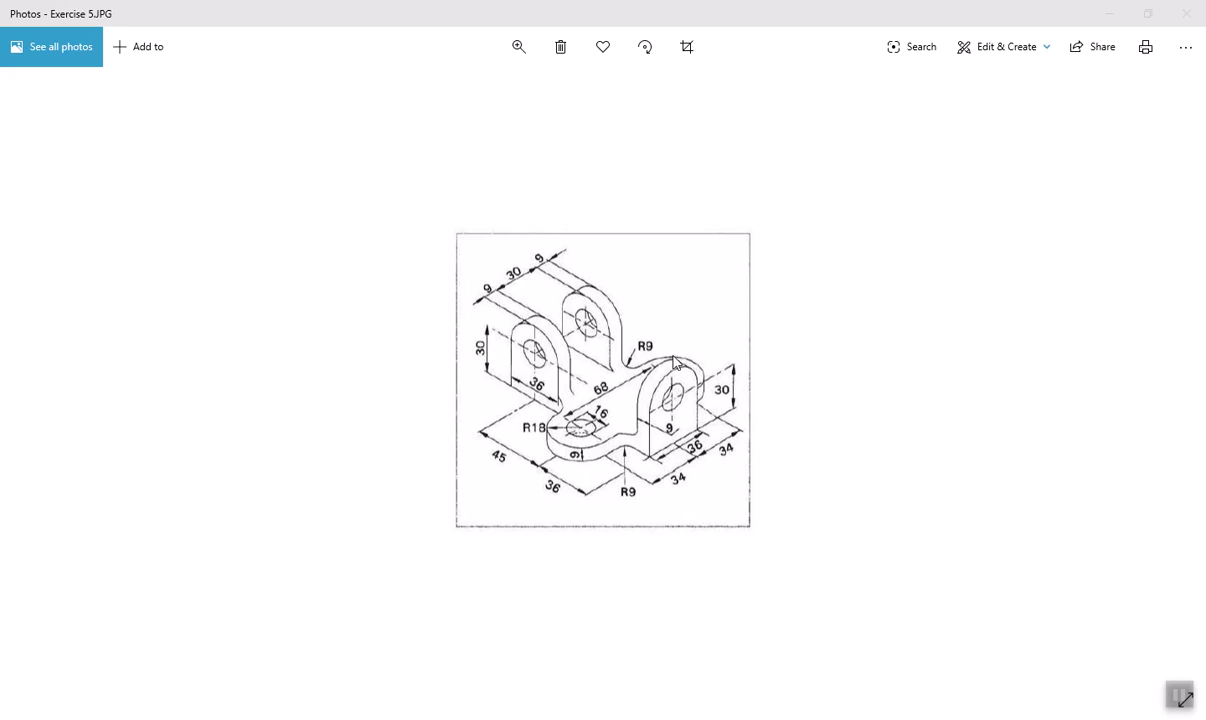
# Step: Switch to AutoCAD and create a new drawing from the acadiso3D template
pyautogui.click(603, 718)
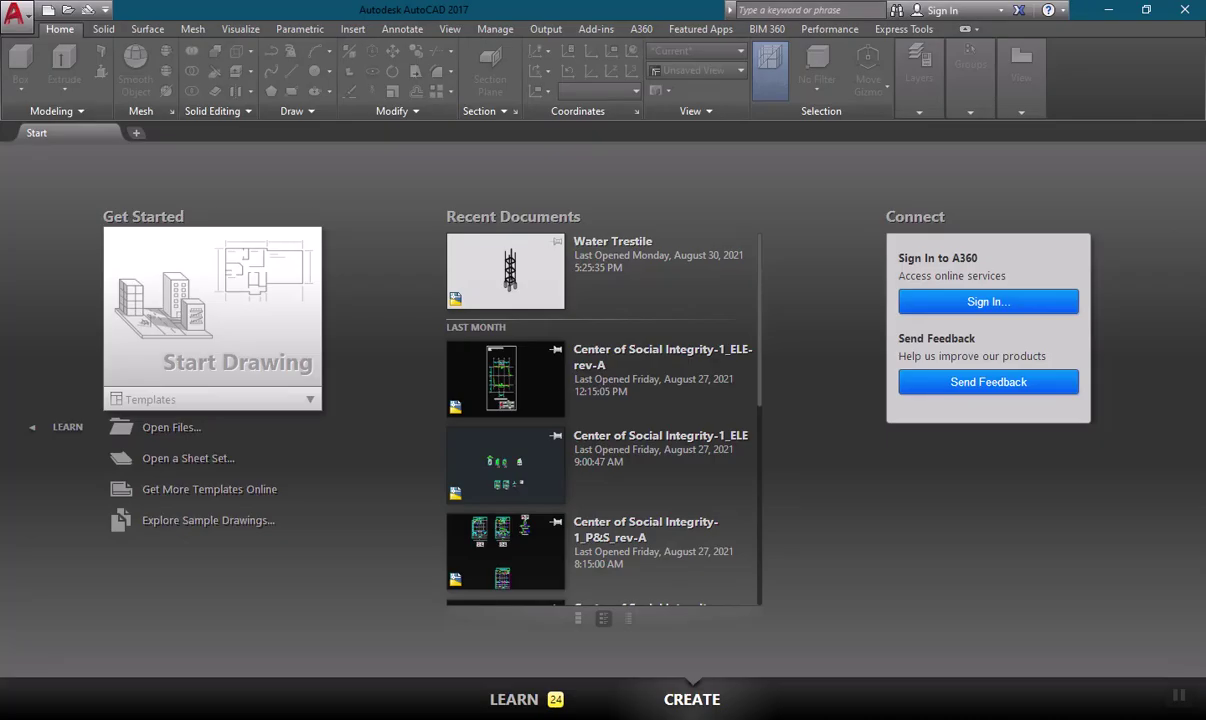
pyautogui.click(47, 14)
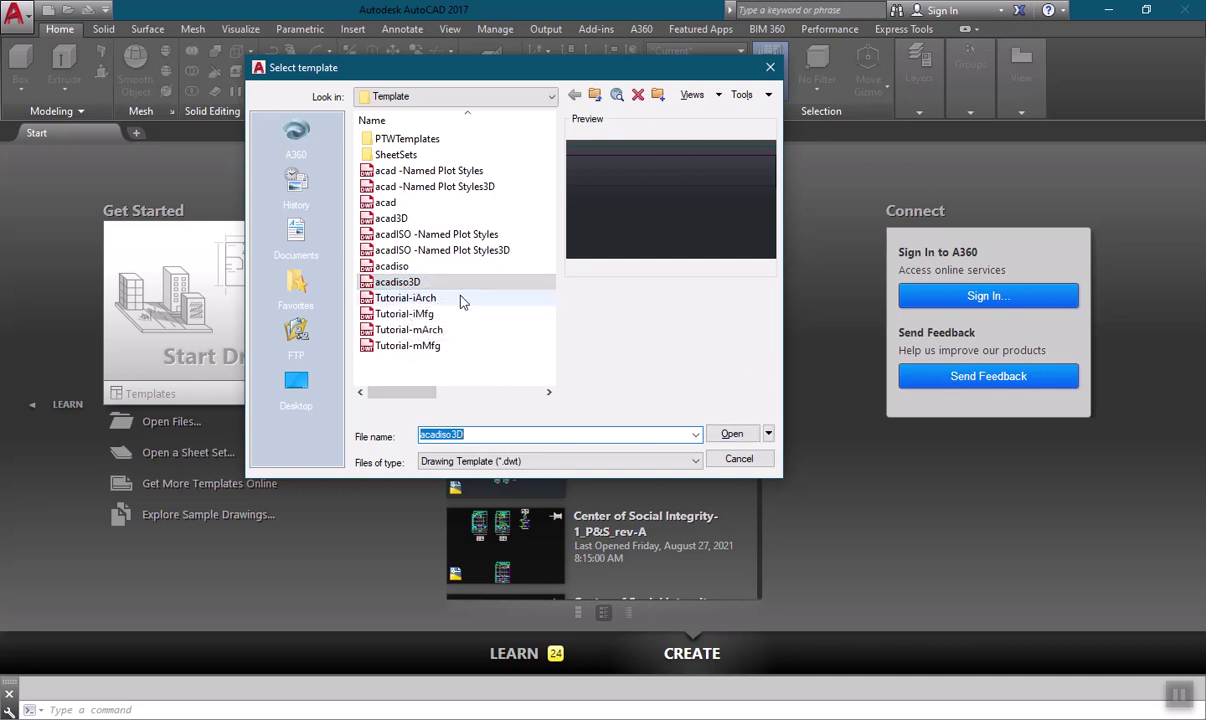
pyautogui.doubleClick(413, 283)
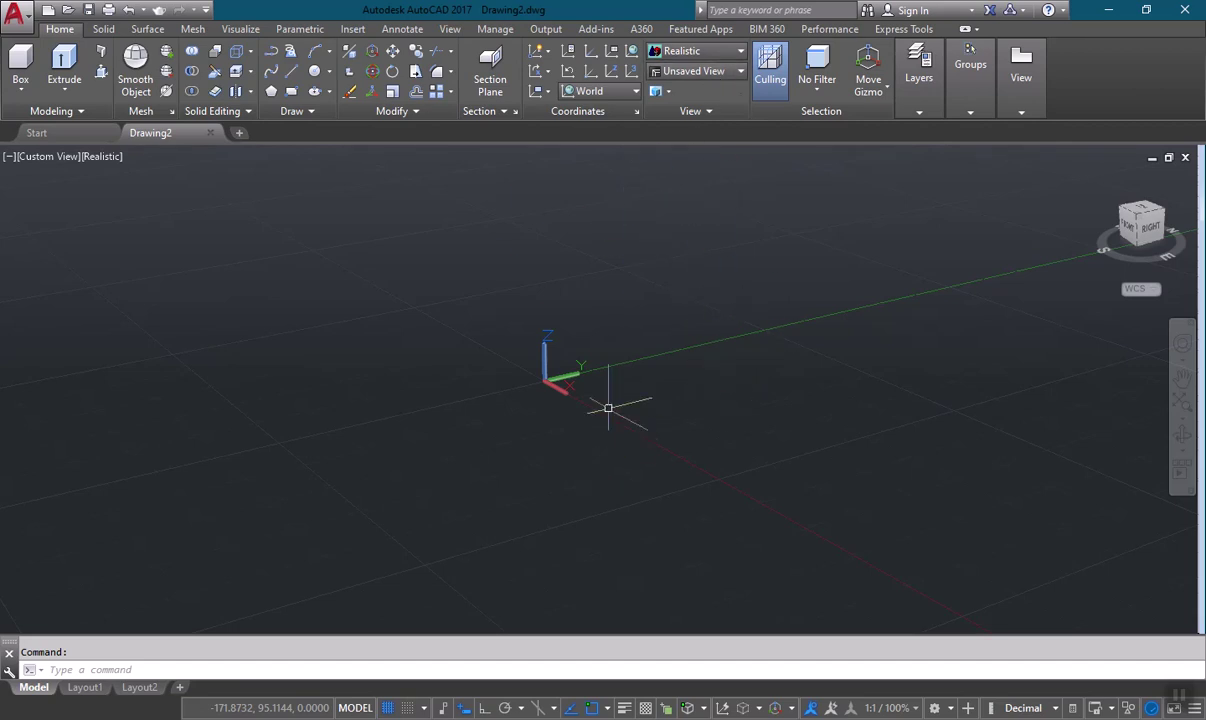
# Step: Display the model in the 2D Wireframe visual style from the SE Isometric view, with the grid turned off
pyautogui.click(740, 55)
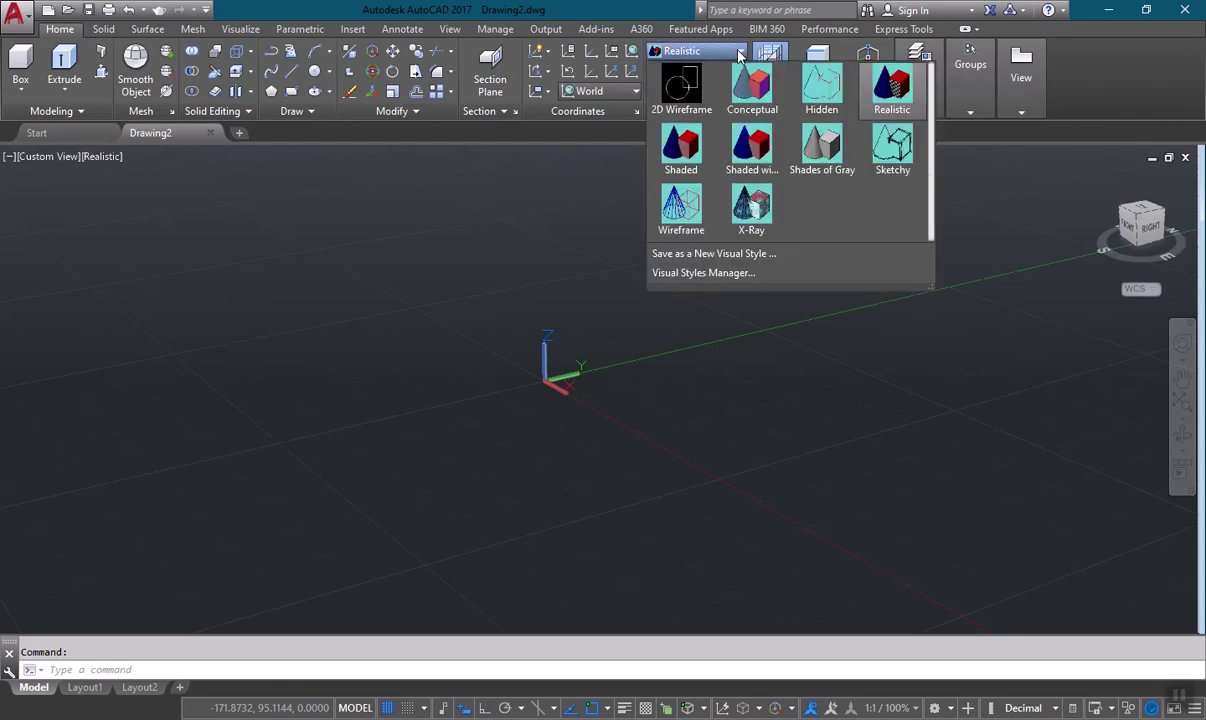
pyautogui.click(681, 90)
pyautogui.click(740, 72)
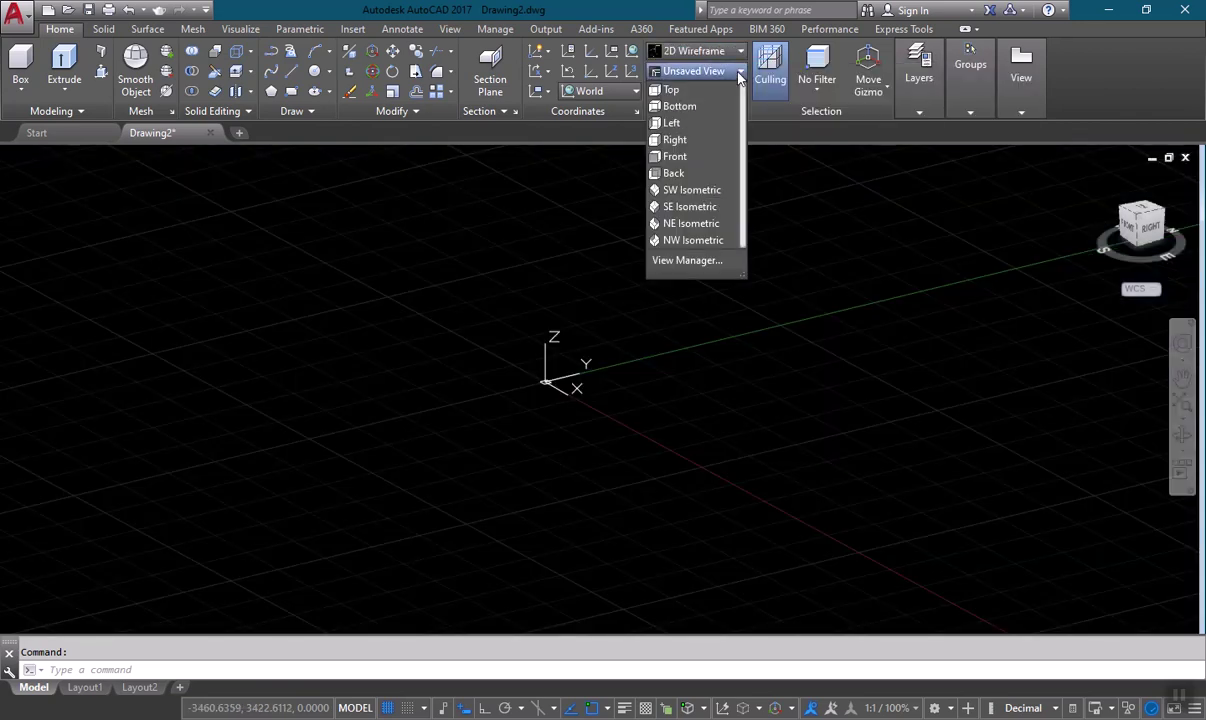
pyautogui.click(690, 206)
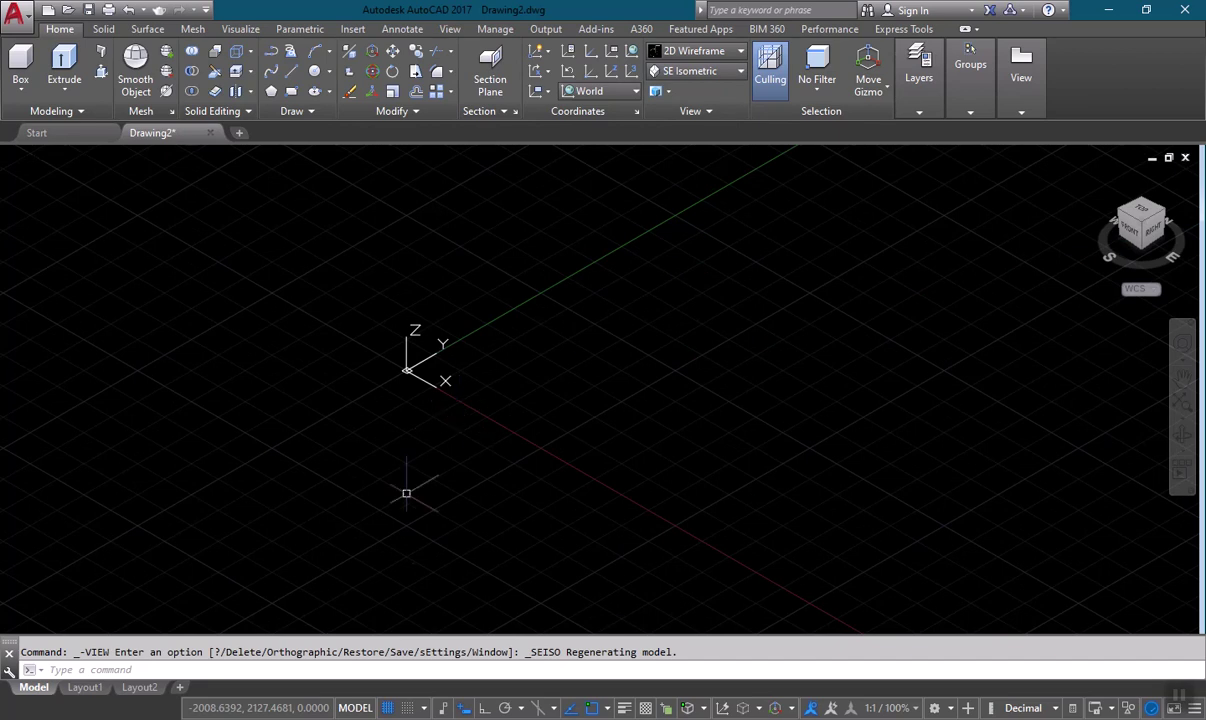
pyautogui.click(386, 708)
pyautogui.moveTo(536, 401); pyautogui.dragTo(488, 458, button='middle')
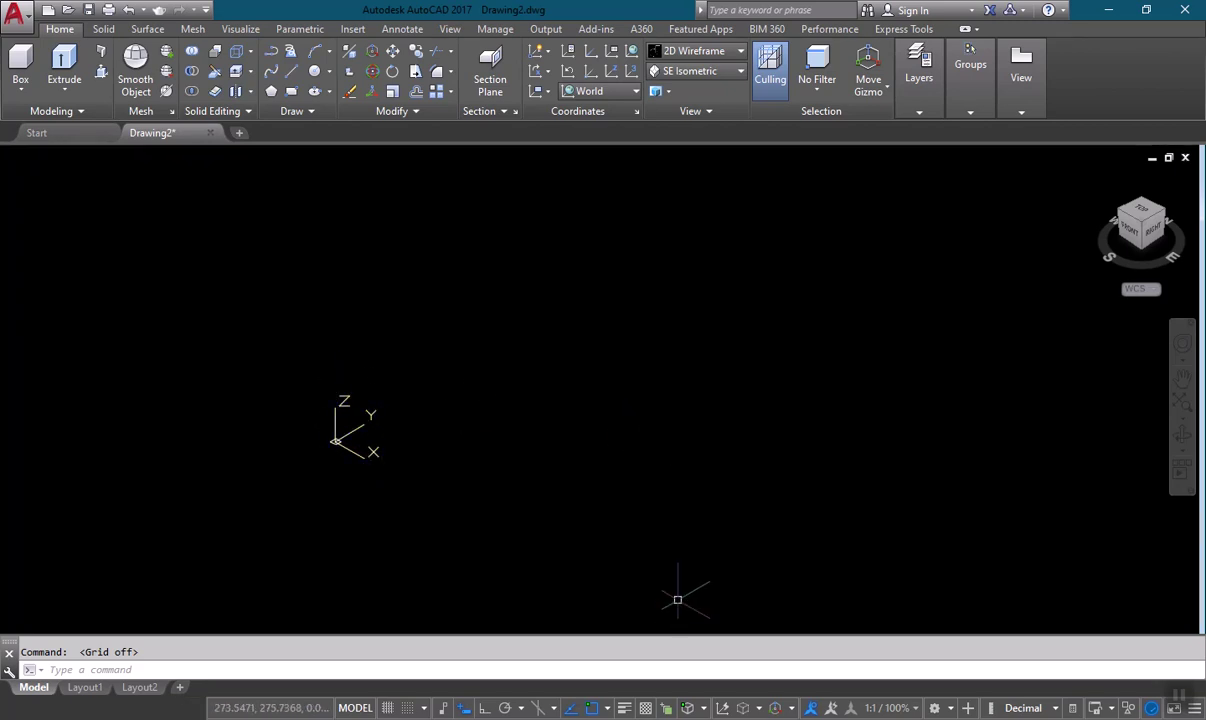
# Step: Switch to Exercise 5.JPG in Photos and start drawing on the image with a red ballpoint pen
pyautogui.hotkey('alt', 'Tab')
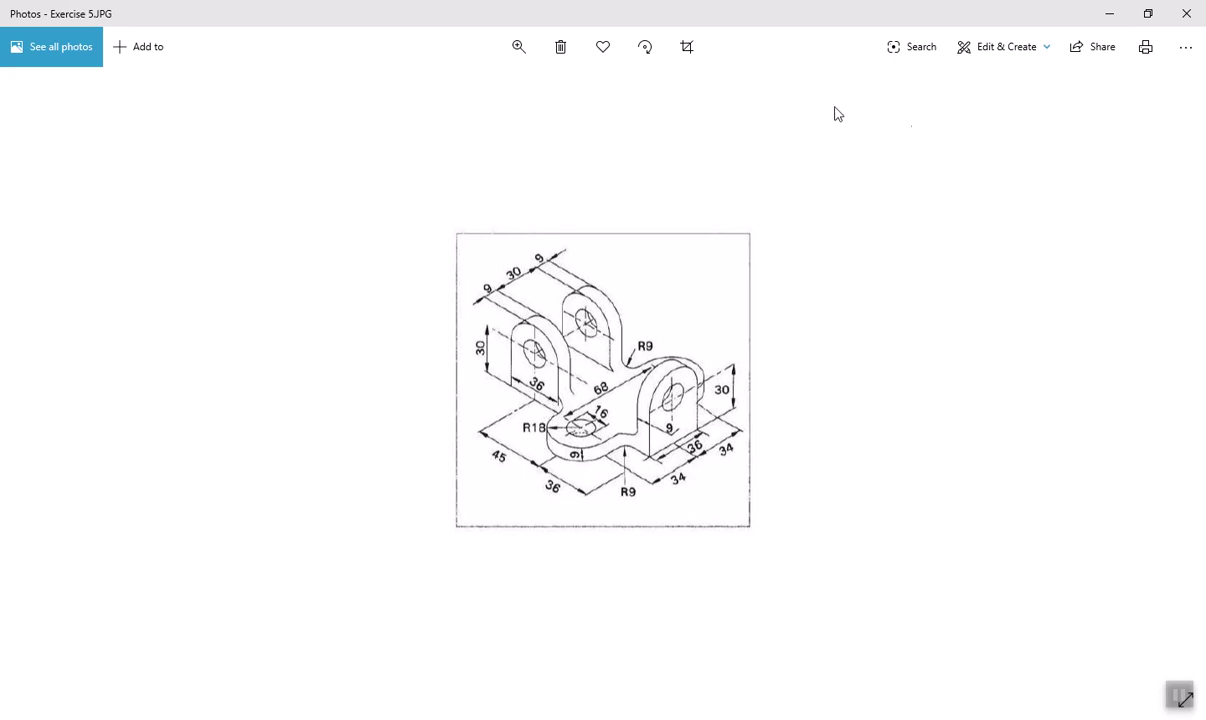
pyautogui.click(995, 50)
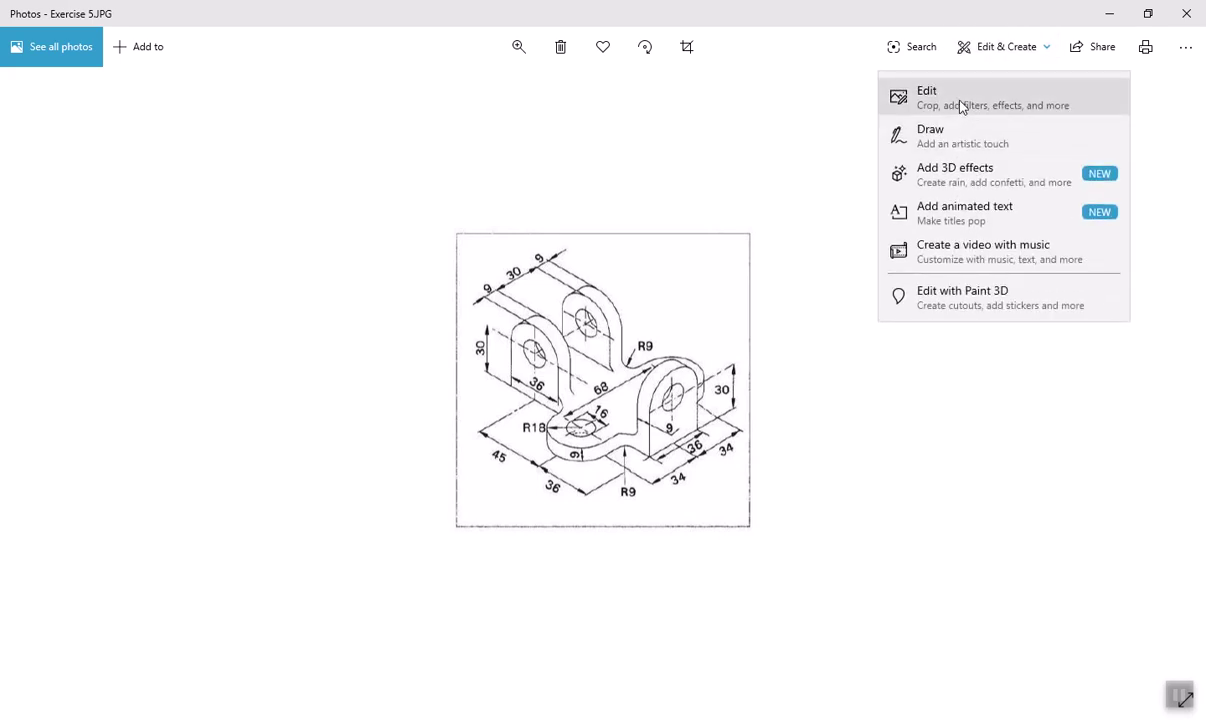
pyautogui.click(921, 143)
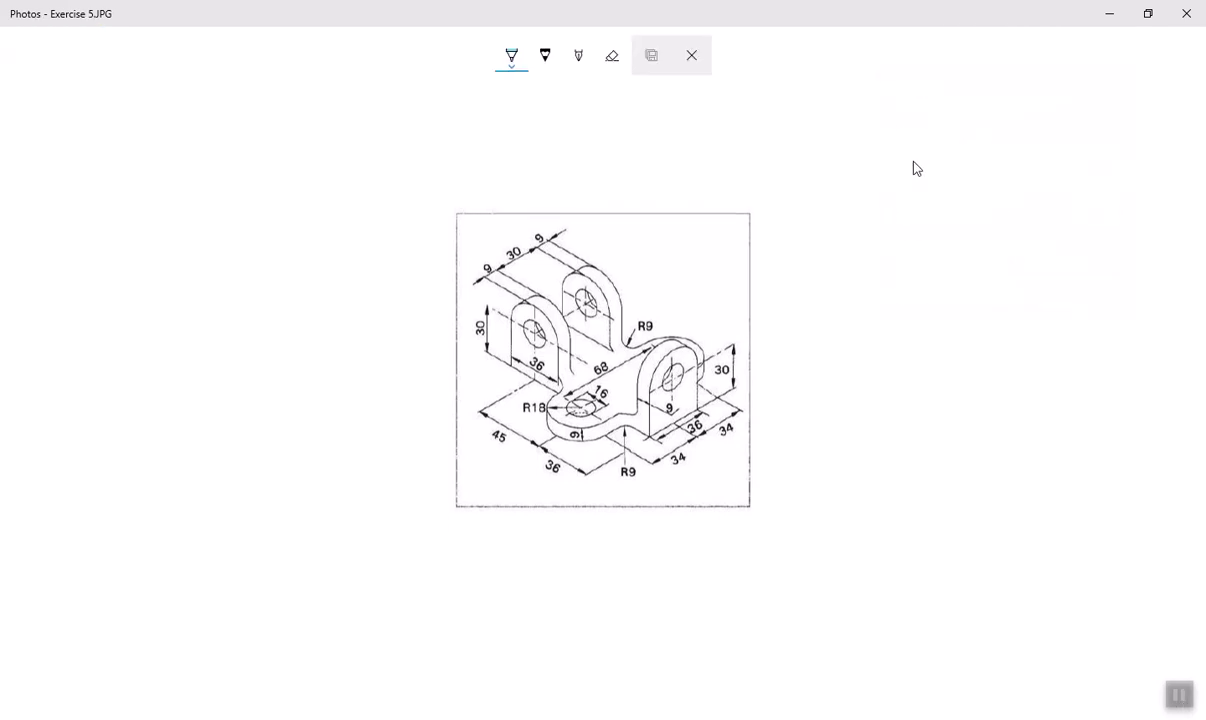
pyautogui.click(520, 72)
pyautogui.click(448, 177)
pyautogui.click(512, 58)
# Step: Trace the outline of the bracket's base plate in red and circle its thickness dimension of 9
pyautogui.moveTo(485, 423); pyautogui.dragTo(424, 428)
pyautogui.moveTo(510, 367)
pyautogui.mouseDown()
pyautogui.moveTo(549, 391)
pyautogui.moveTo(550, 425)
pyautogui.moveTo(585, 437)
pyautogui.moveTo(625, 431)
pyautogui.moveTo(646, 443)
pyautogui.moveTo(708, 420)
pyautogui.moveTo(695, 340)
pyautogui.moveTo(637, 357)
pyautogui.moveTo(577, 330)
pyautogui.moveTo(508, 366)
pyautogui.mouseUp()
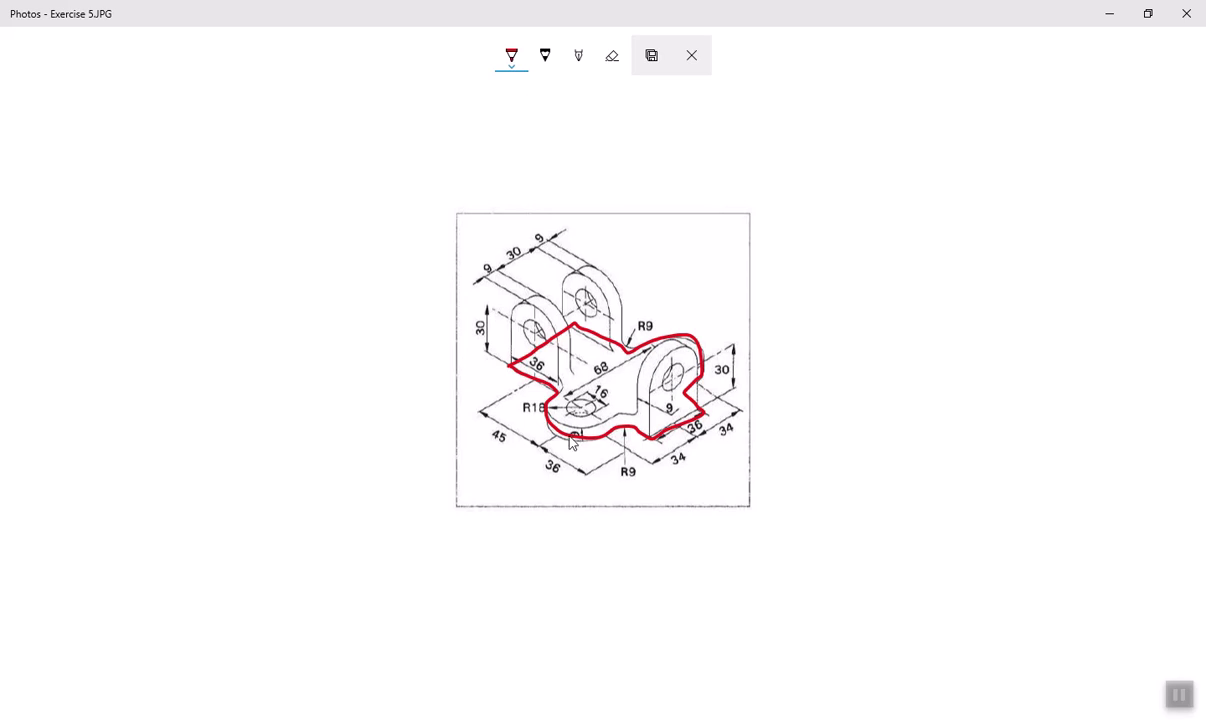
pyautogui.moveTo(577, 440)
pyautogui.mouseDown()
pyautogui.moveTo(575, 419)
pyautogui.moveTo(585, 452)
pyautogui.mouseUp()
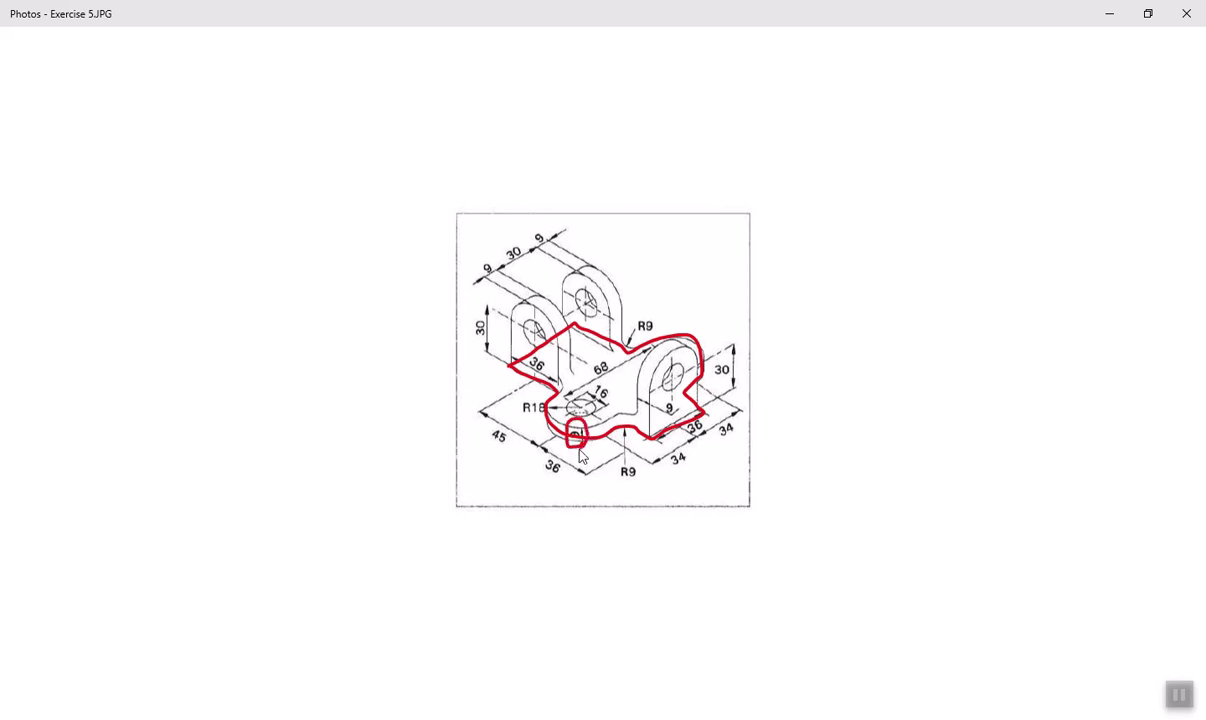
# Step: Discard the red markup without saving it and switch back to AutoCAD
pyautogui.click(691, 56)
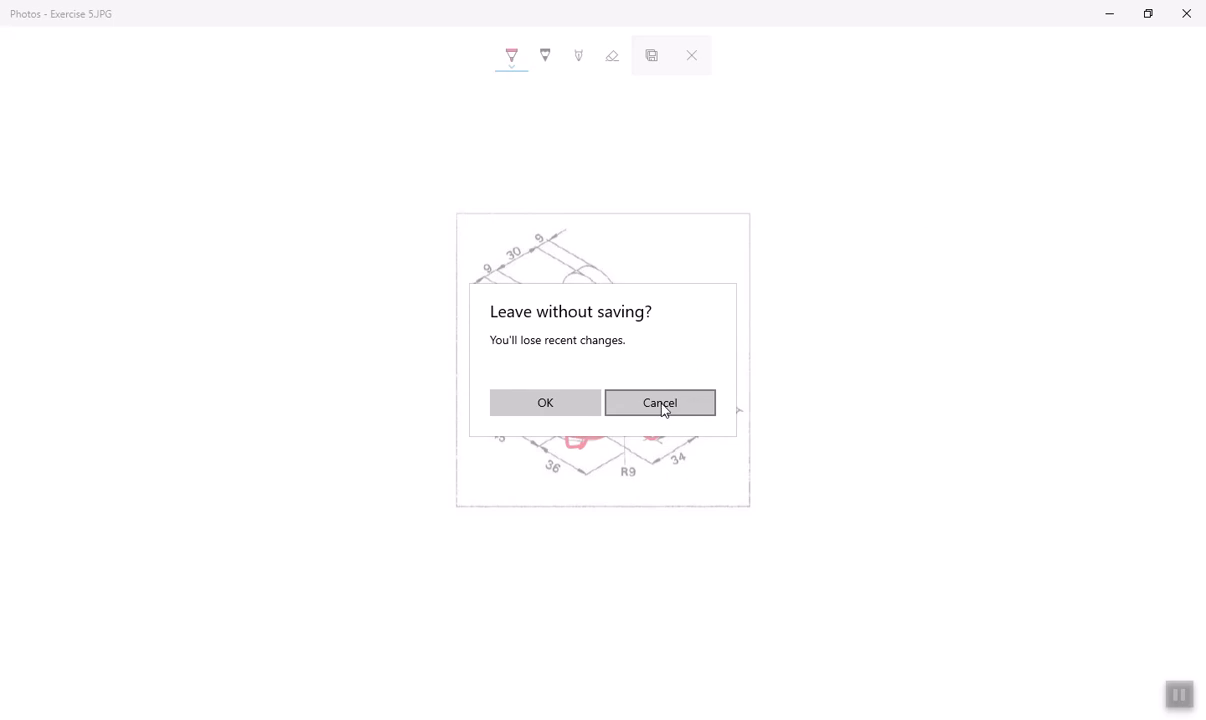
pyautogui.click(570, 410)
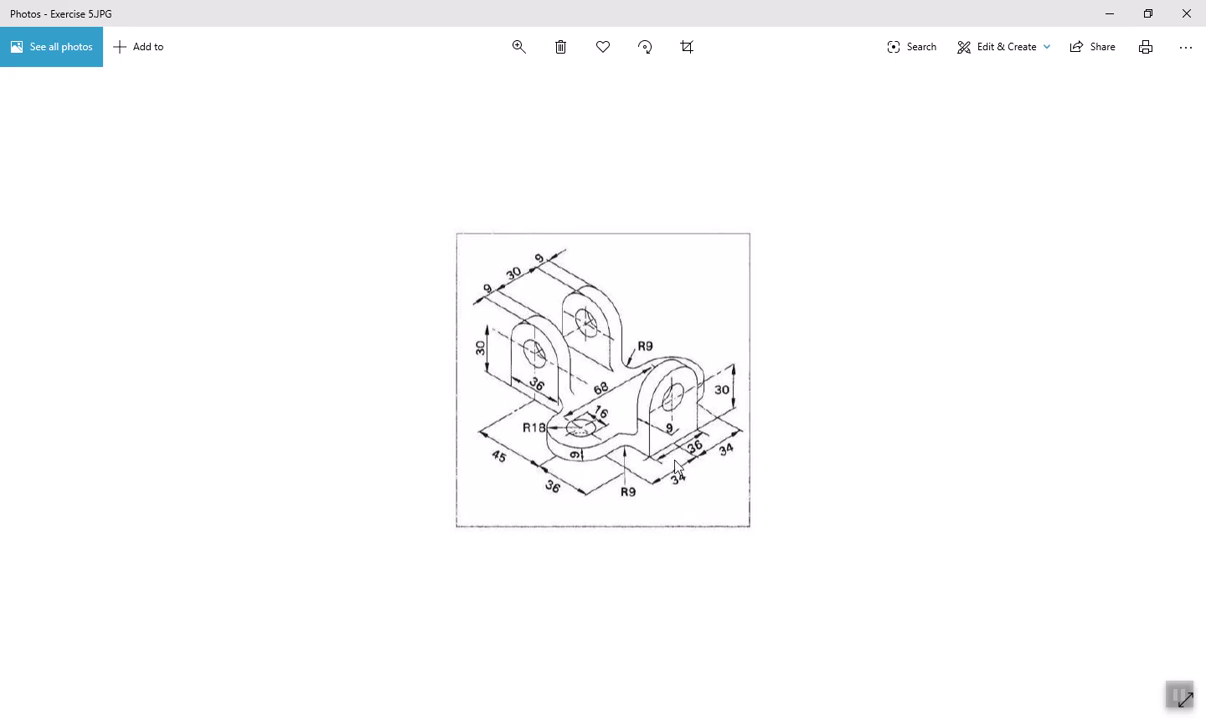
pyautogui.hotkey('alt', 'Tab')
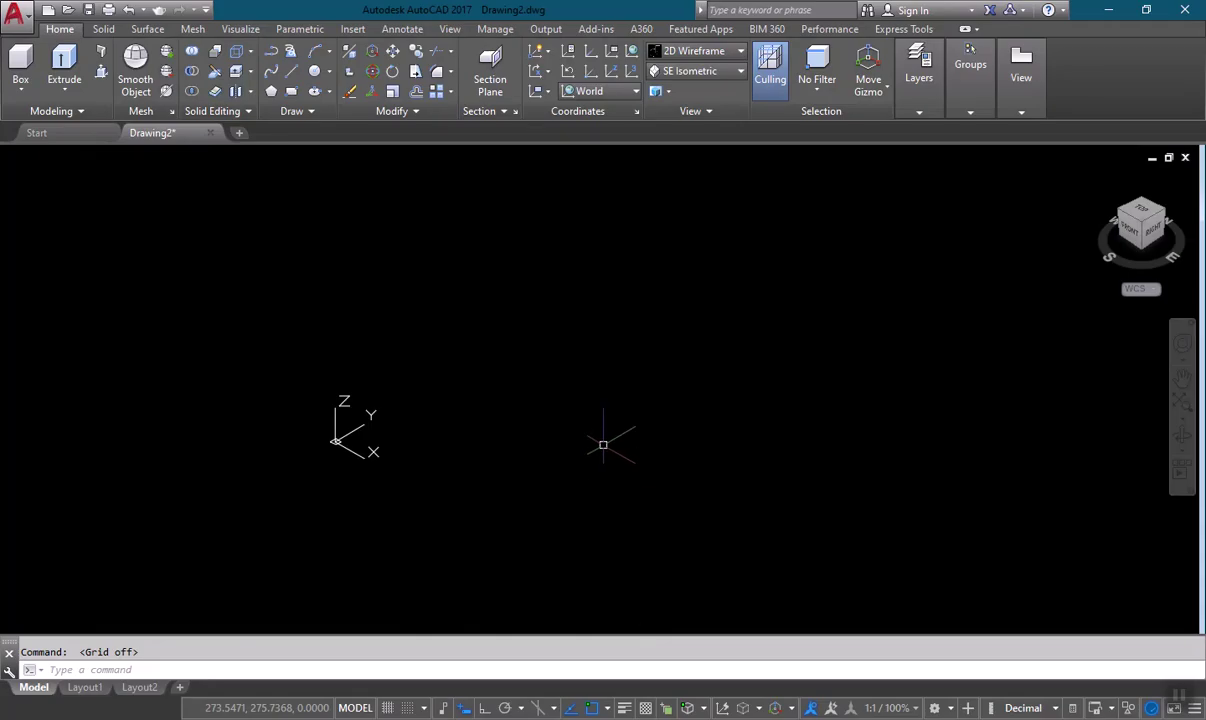
pyautogui.write('a')
pyautogui.press('Return')
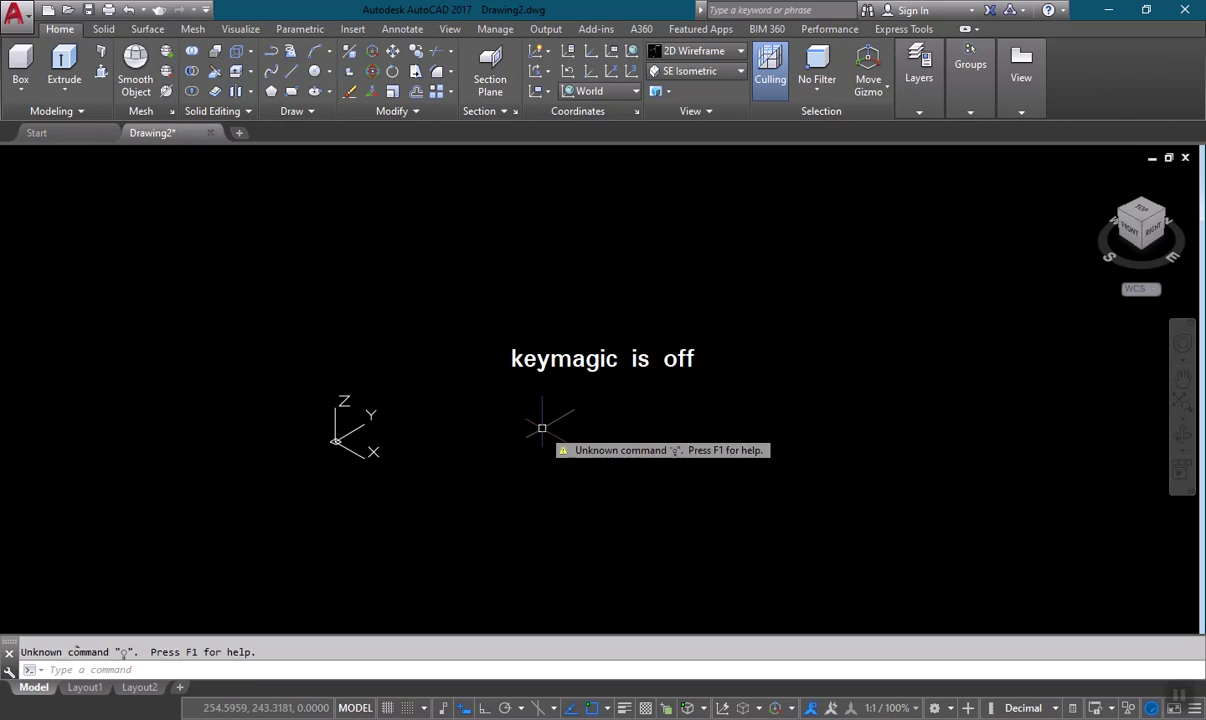
pyautogui.click(517, 409)
pyautogui.click(546, 422)
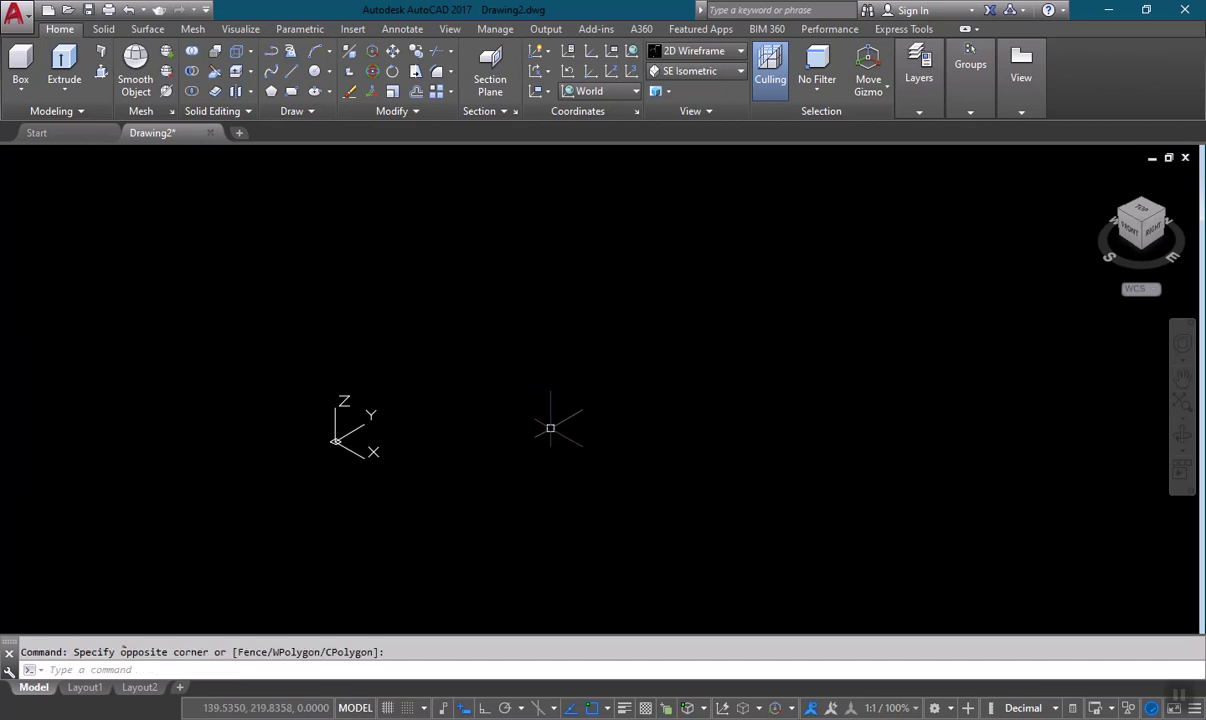
# Step: Draw a line 36 long in the Y direction from a free point in the drawing, with Ortho turned on
pyautogui.write('l')
pyautogui.press('Return')
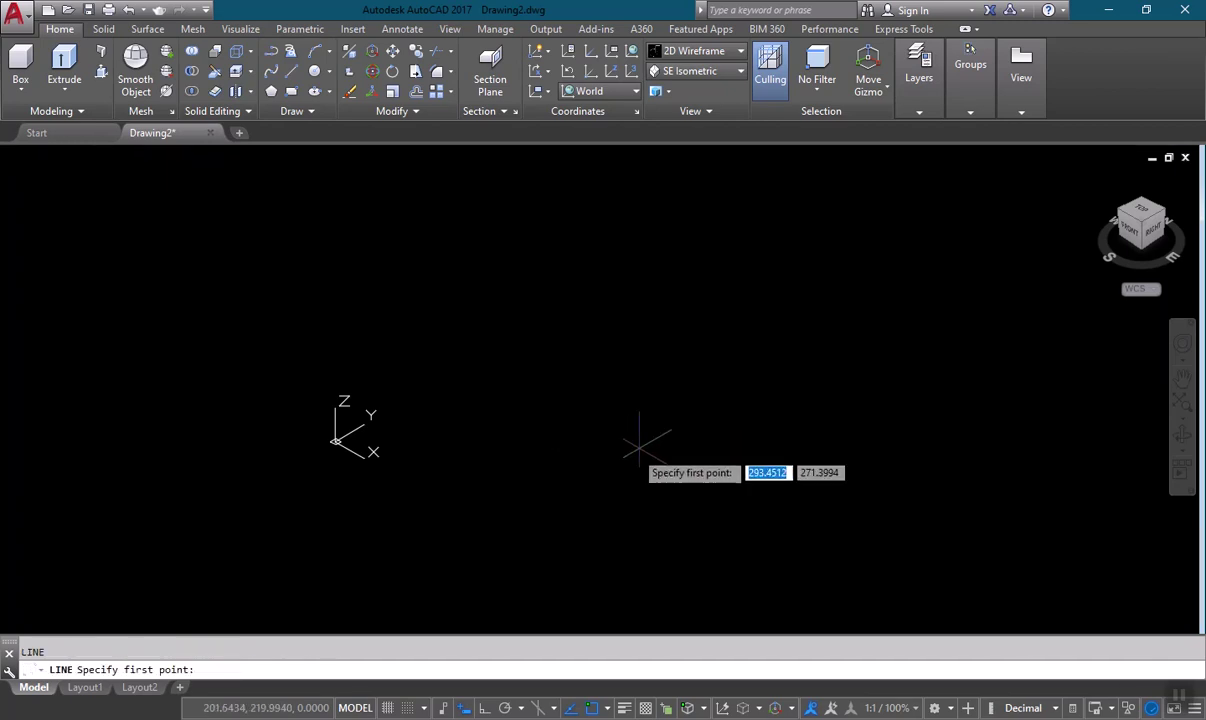
pyautogui.click(590, 474)
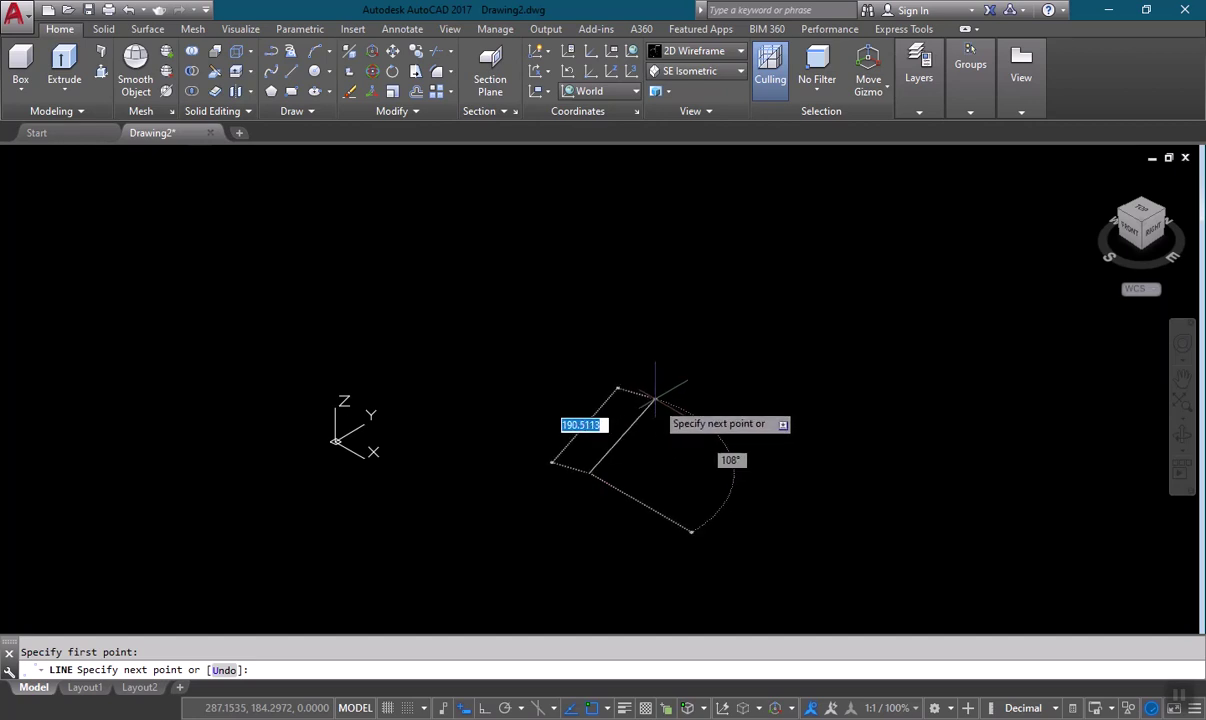
pyautogui.click(485, 708)
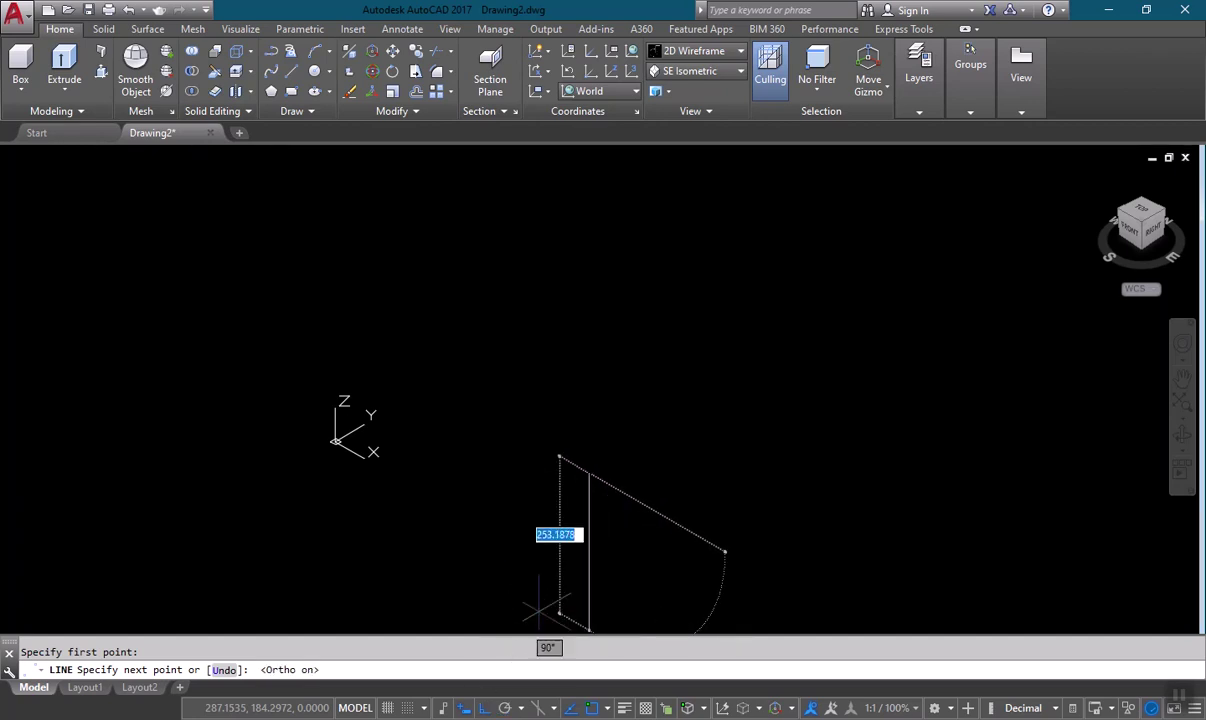
pyautogui.write('36')
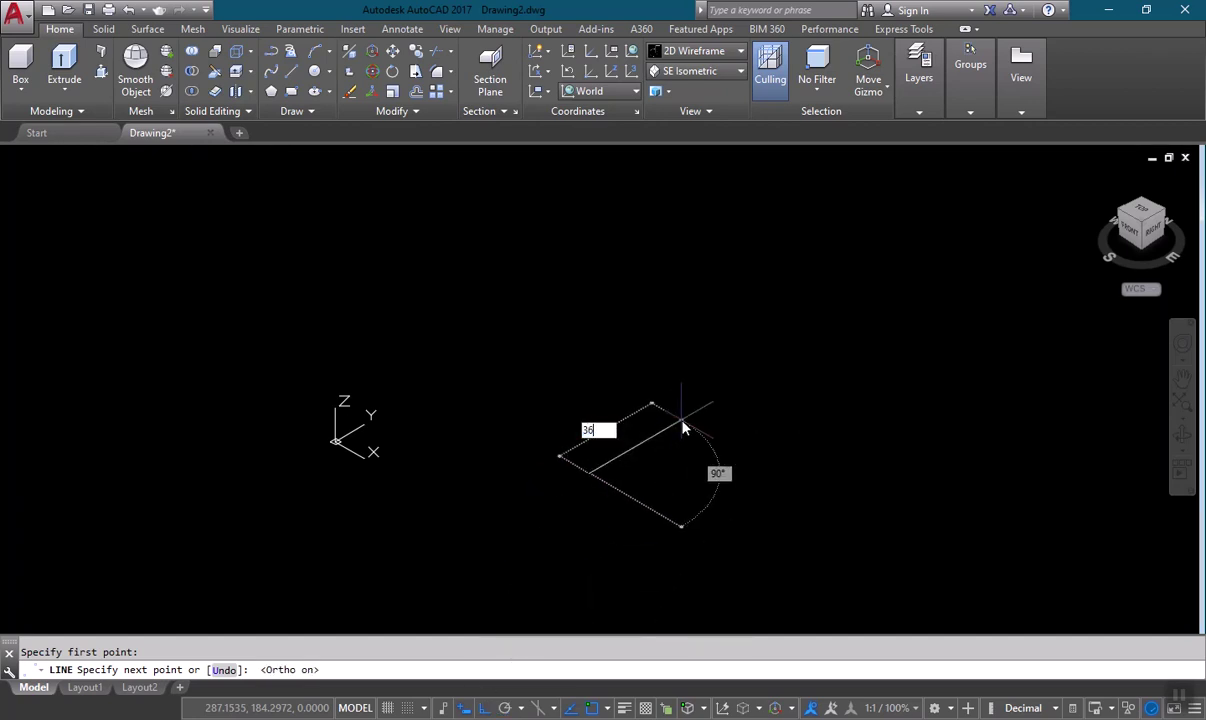
pyautogui.press('Return')
pyautogui.press('Escape')
pyautogui.scroll(-3, 605, 482)
pyautogui.scroll(4, 651, 436)
# Step: Switch to the Exercise 5 reference image in Photos and open Calculator on top of it
pyautogui.click(677, 719)
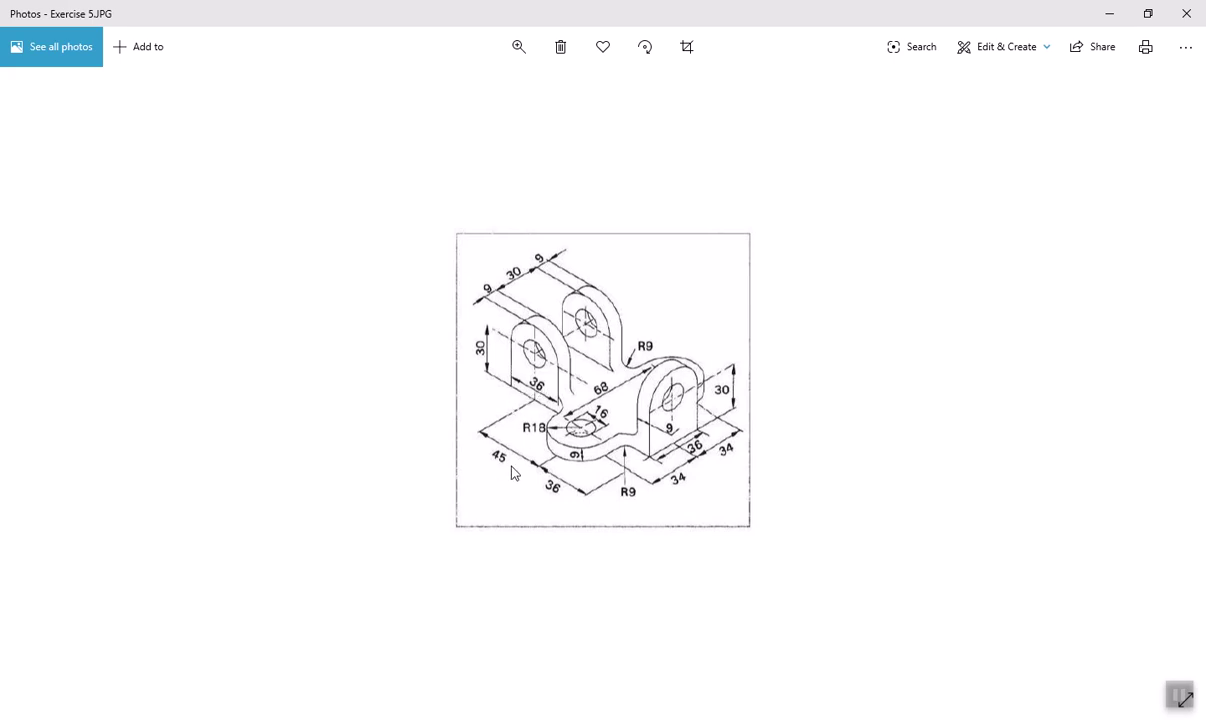
pyautogui.press('super')
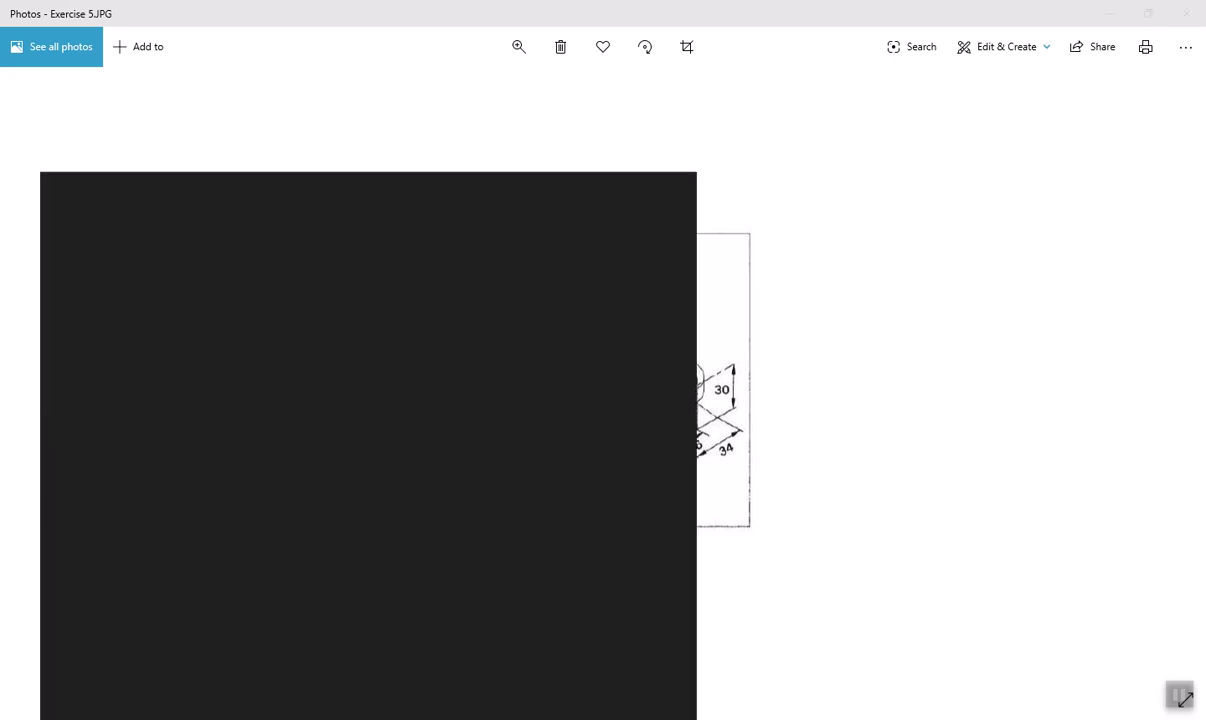
pyautogui.write('cal')
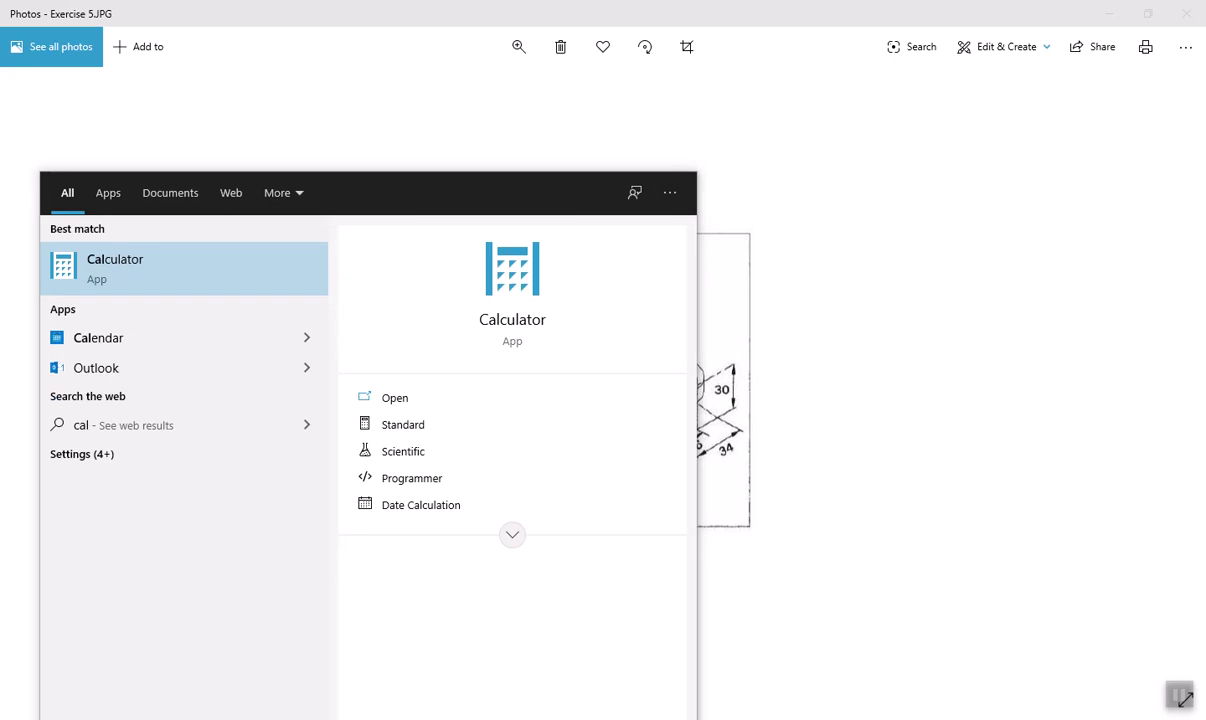
pyautogui.press('Return')
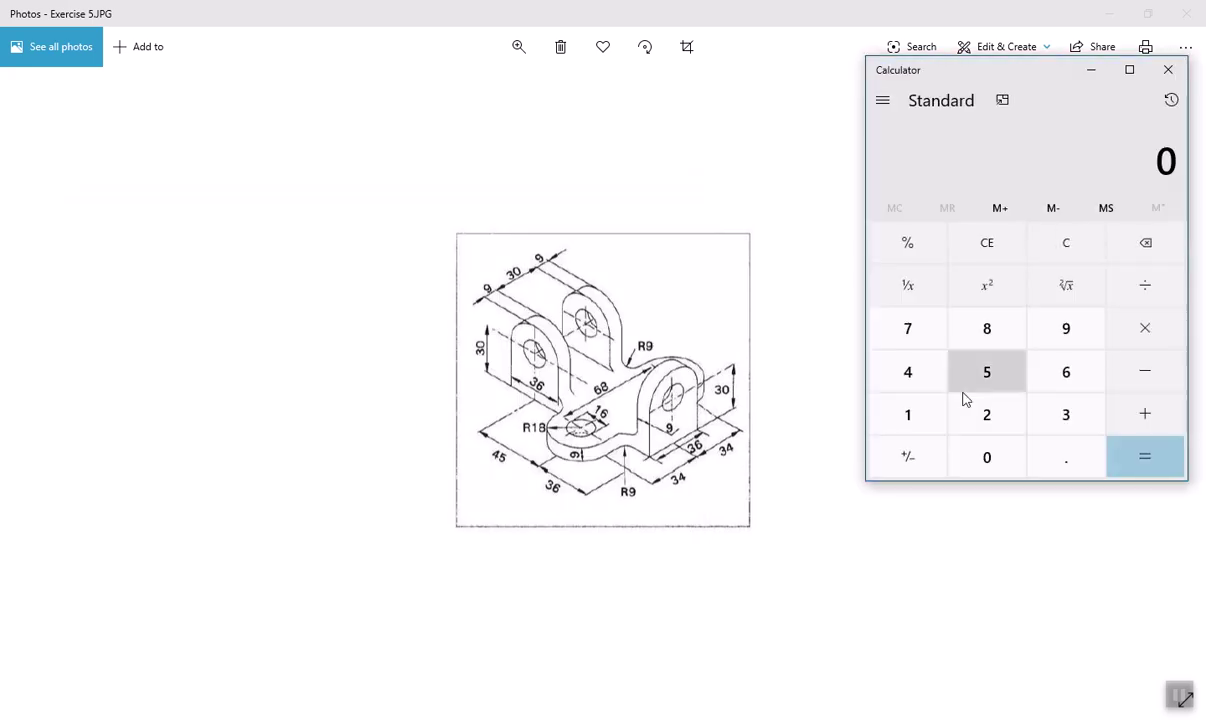
# Step: Calculate the base plate's construction length as 36 + 45 + 18
pyautogui.click(1074, 412)
pyautogui.click(1066, 374)
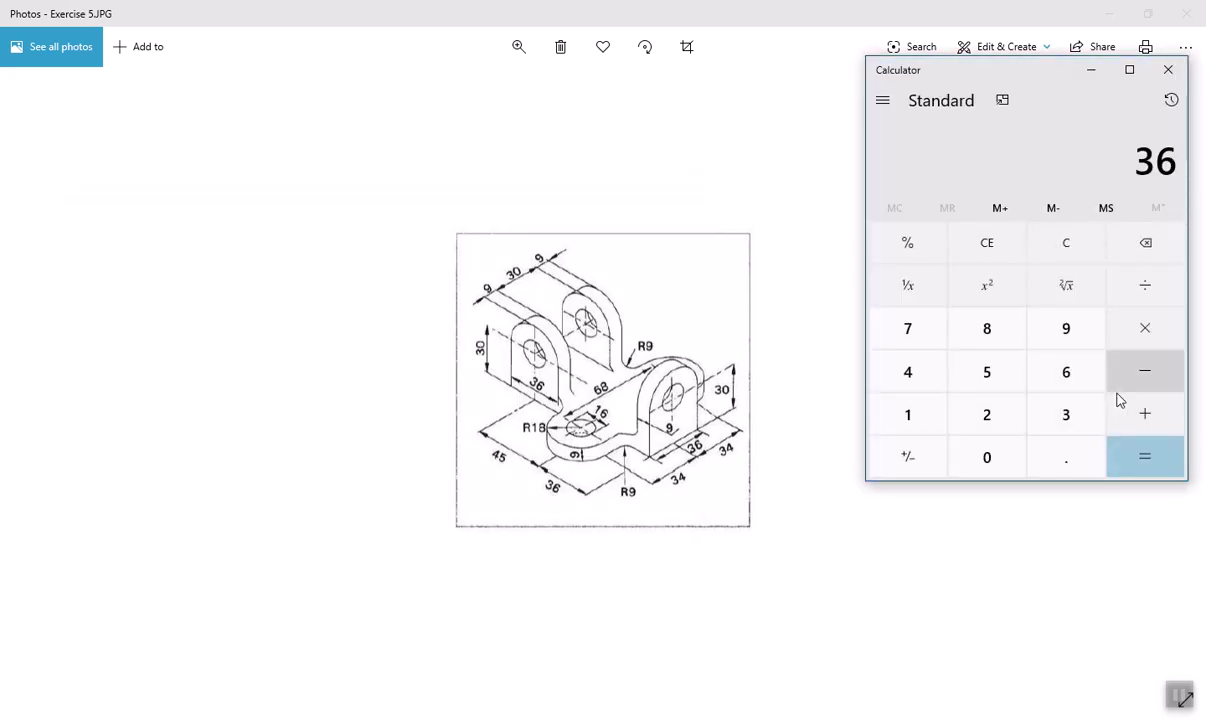
pyautogui.click(1141, 415)
pyautogui.click(940, 382)
pyautogui.click(975, 380)
pyautogui.click(1136, 418)
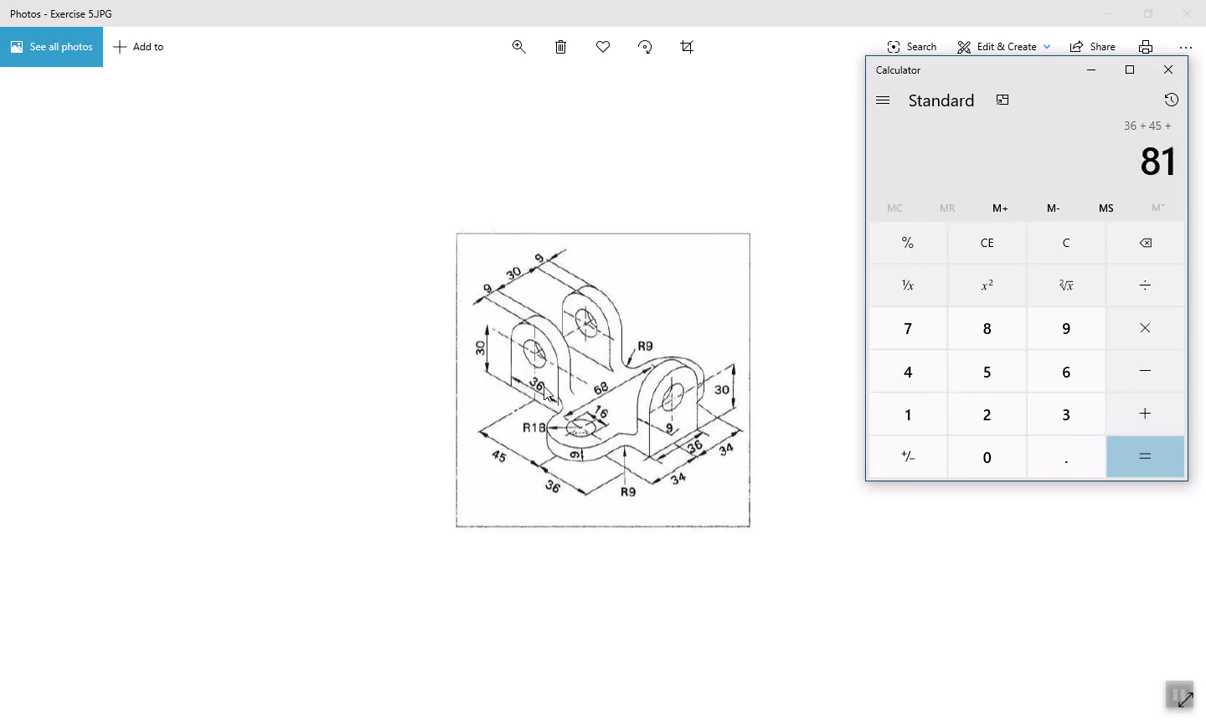
pyautogui.click(927, 417)
pyautogui.click(977, 347)
pyautogui.click(1148, 466)
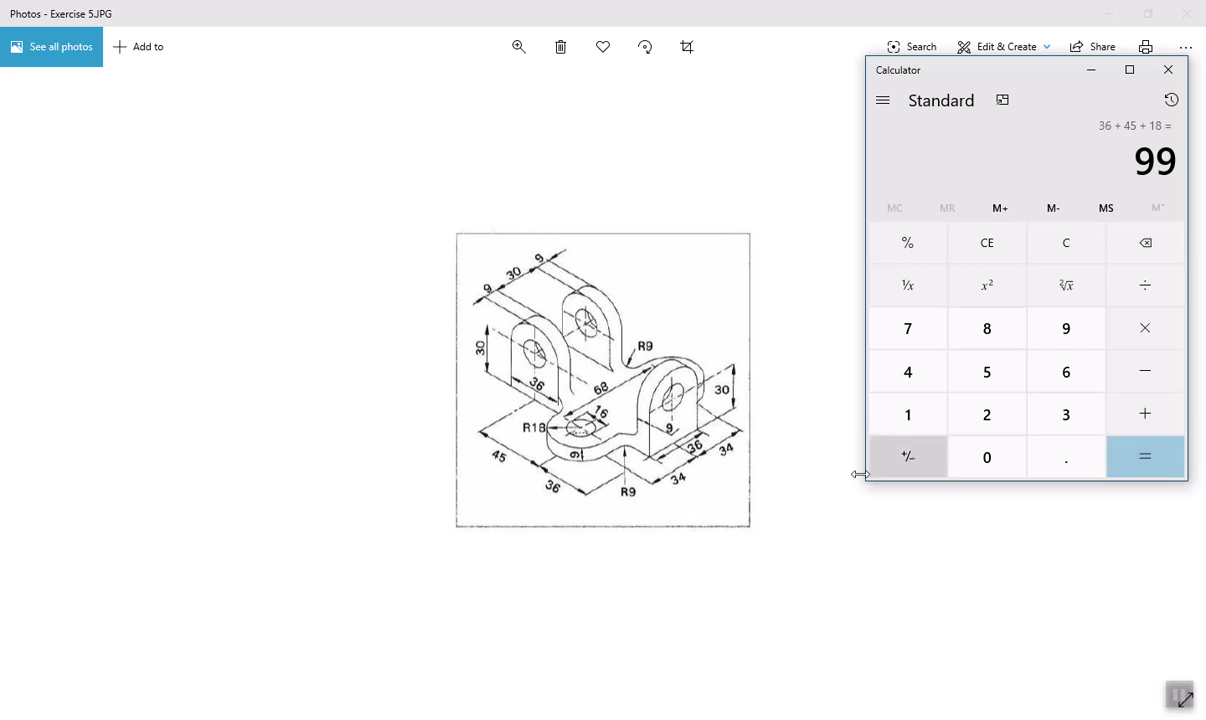
# Step: In AutoCAD, complete a 99 by 36 rectangle from the existing line, extending it 99 in the negative X direction
pyautogui.click(638, 714)
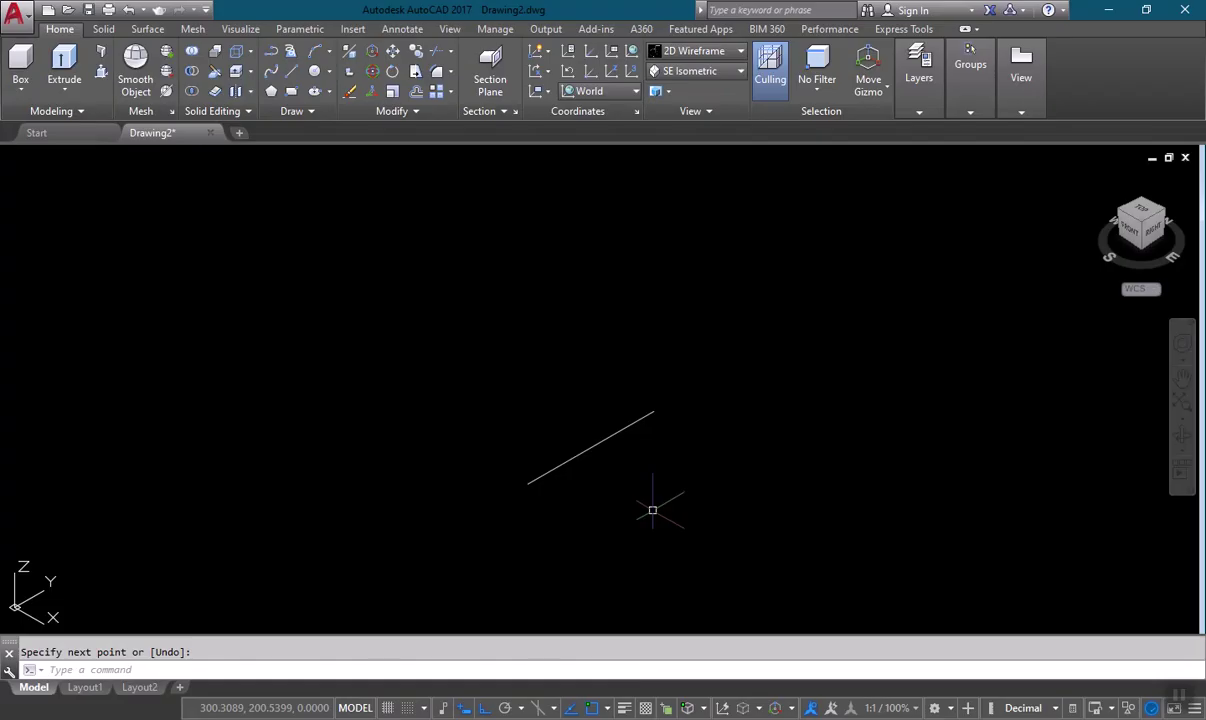
pyautogui.write('l')
pyautogui.press('Return')
pyautogui.click(528, 484)
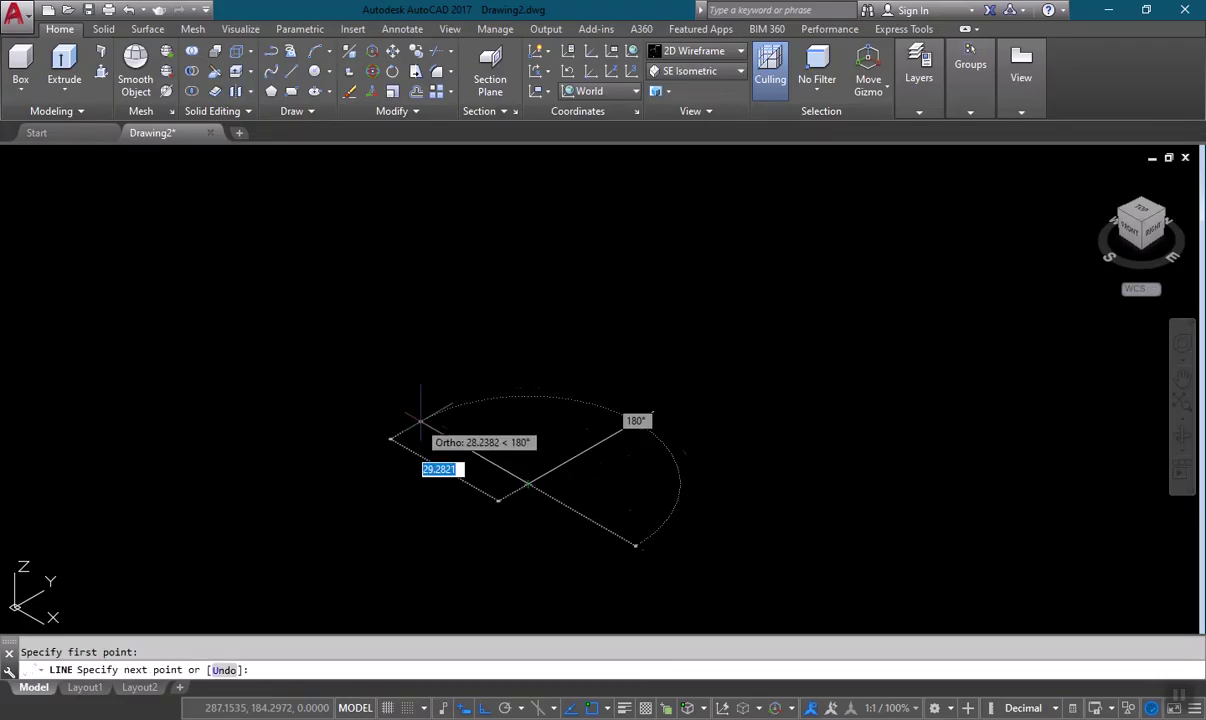
pyautogui.write('99')
pyautogui.press('Return')
pyautogui.write('36')
pyautogui.press('Return')
pyautogui.click(649, 411)
pyautogui.press('Escape')
# Step: Check the Exercise 5 image in Photos, and in AutoCAD draw a circle of radius 18 centred on the rectangle's +X, -Y corner
pyautogui.click(675, 717)
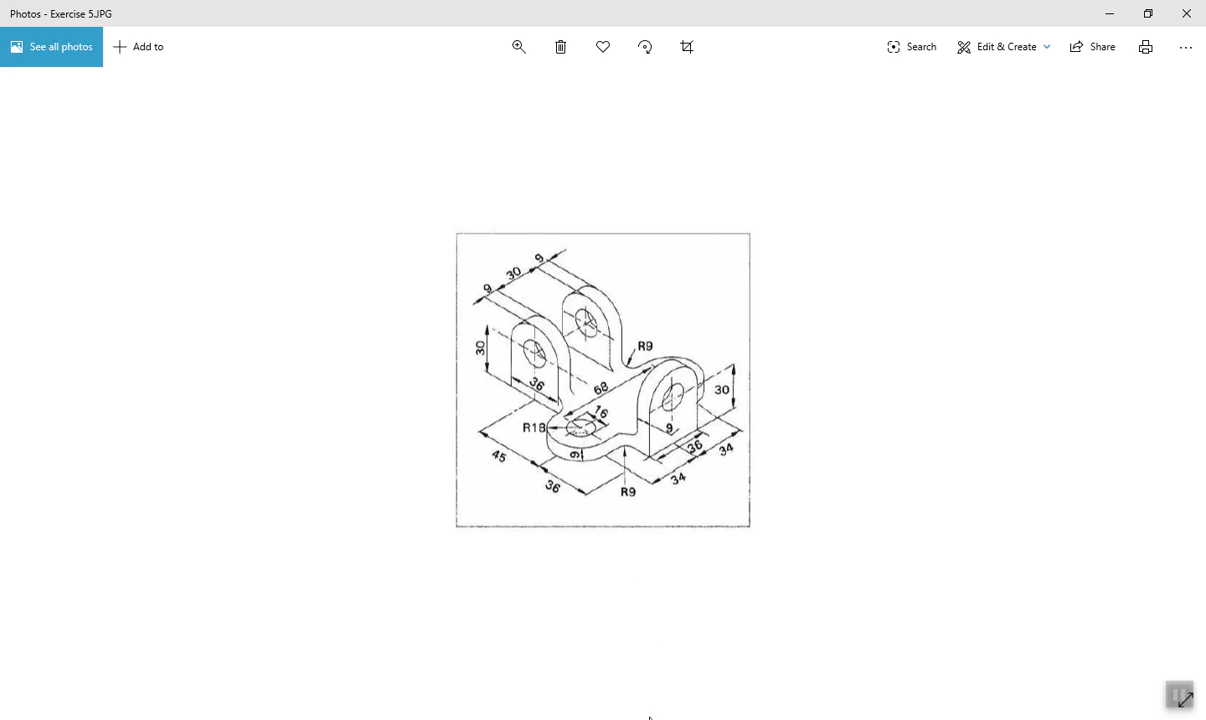
pyautogui.hotkey('alt', 'Tab')
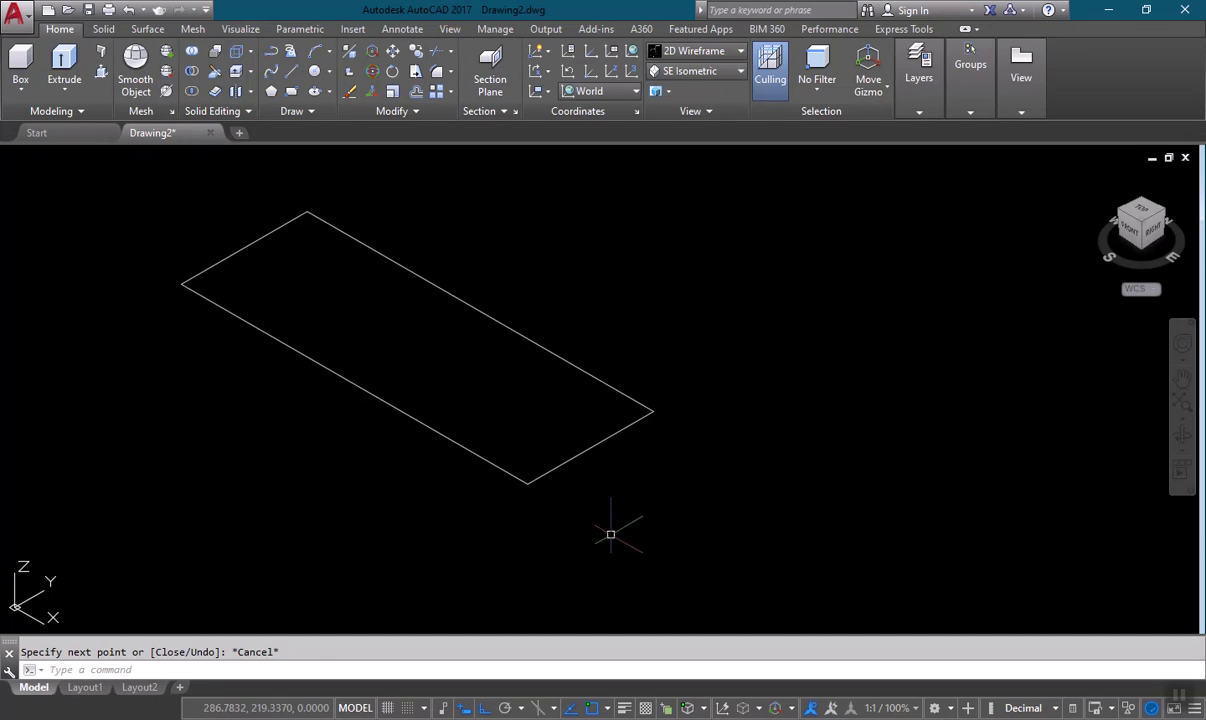
pyautogui.write('c')
pyautogui.press('Return')
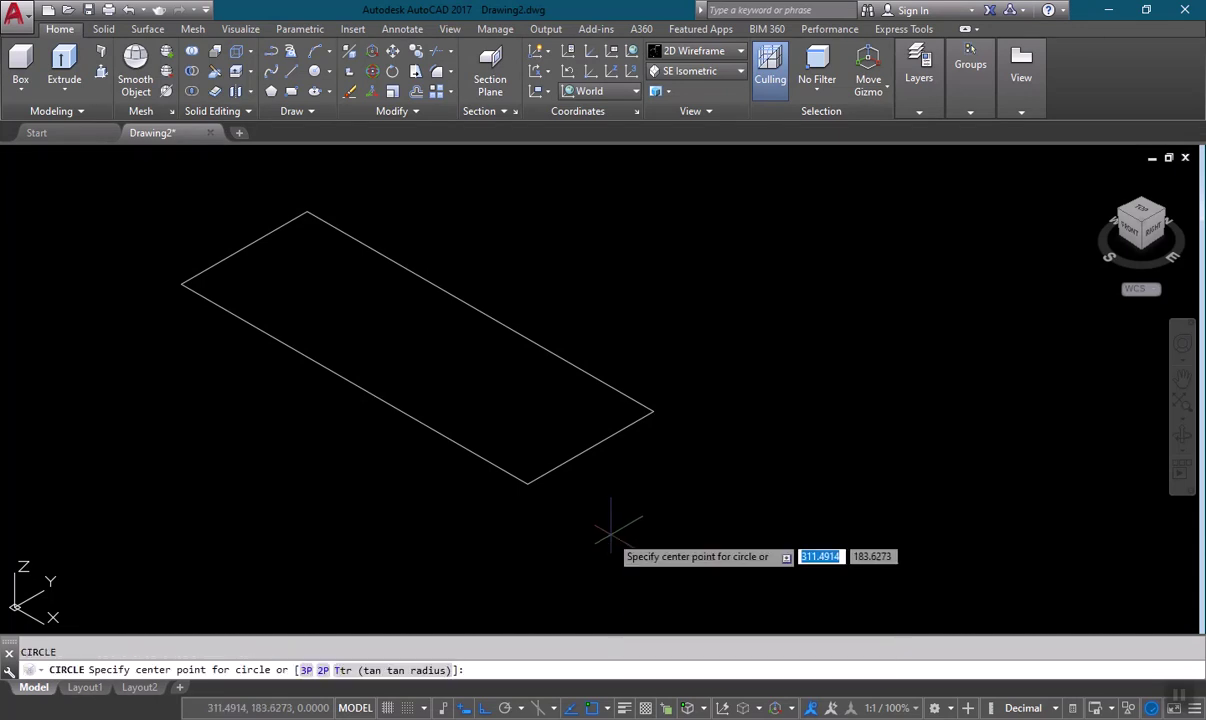
pyautogui.click(527, 485)
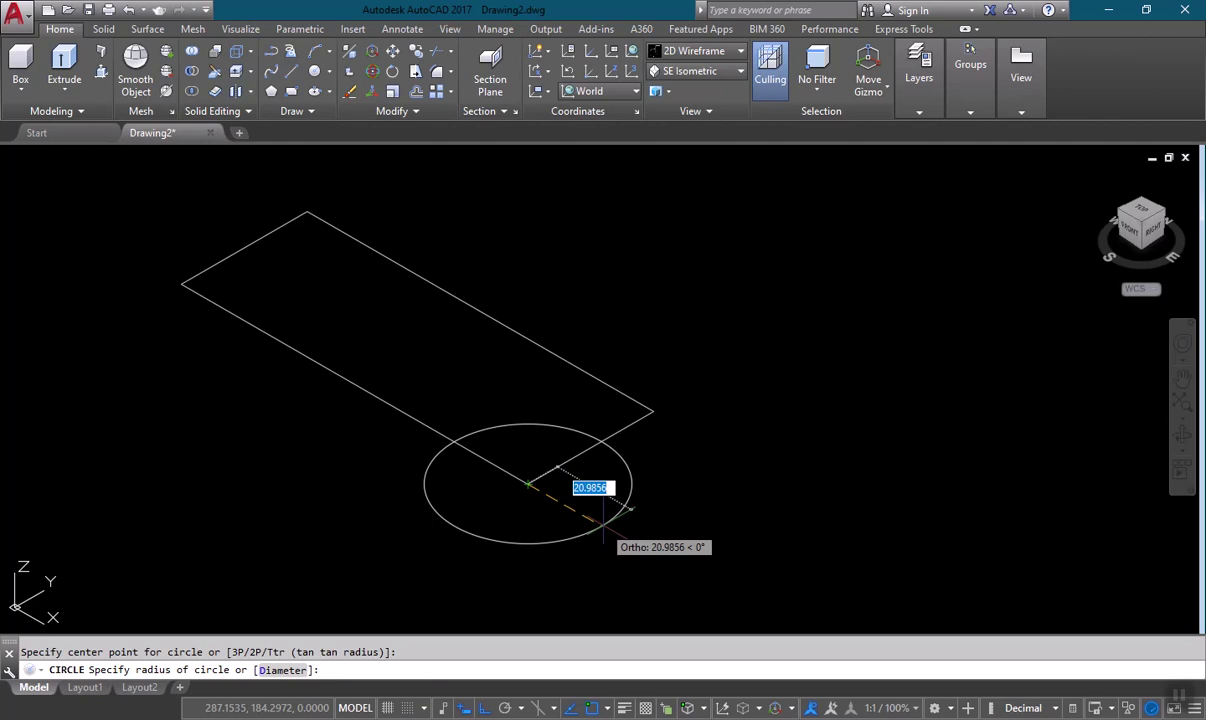
pyautogui.write('18')
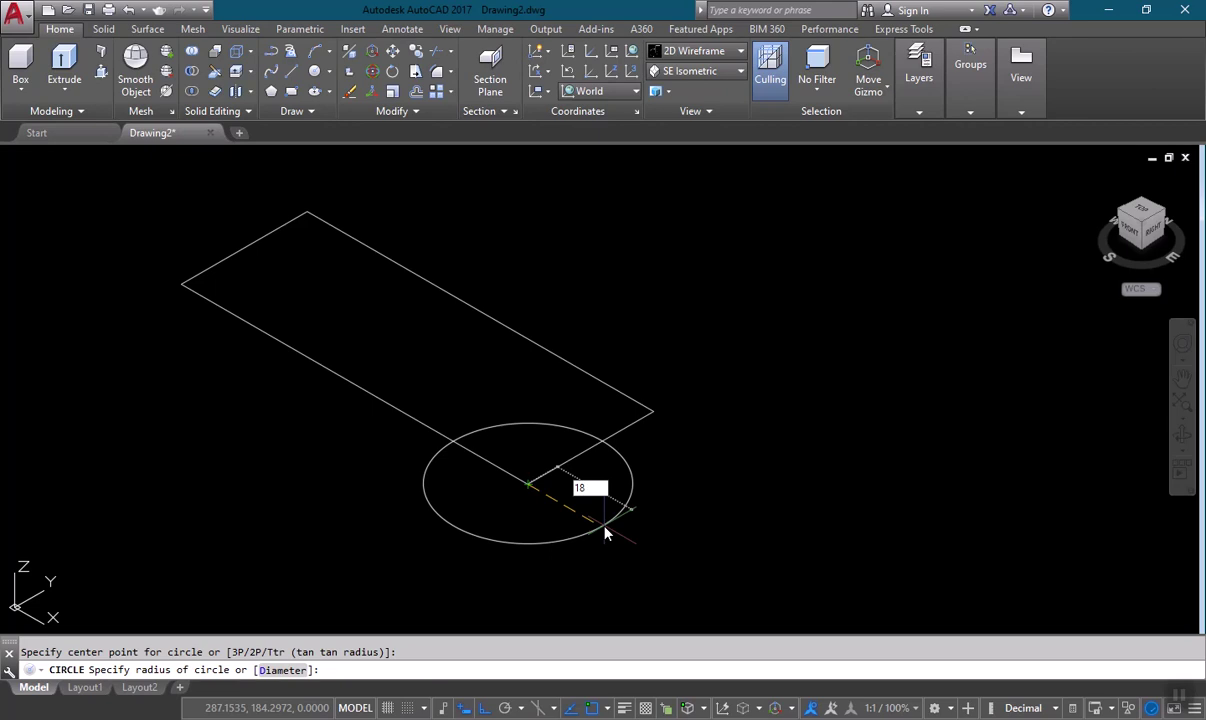
pyautogui.press('Return')
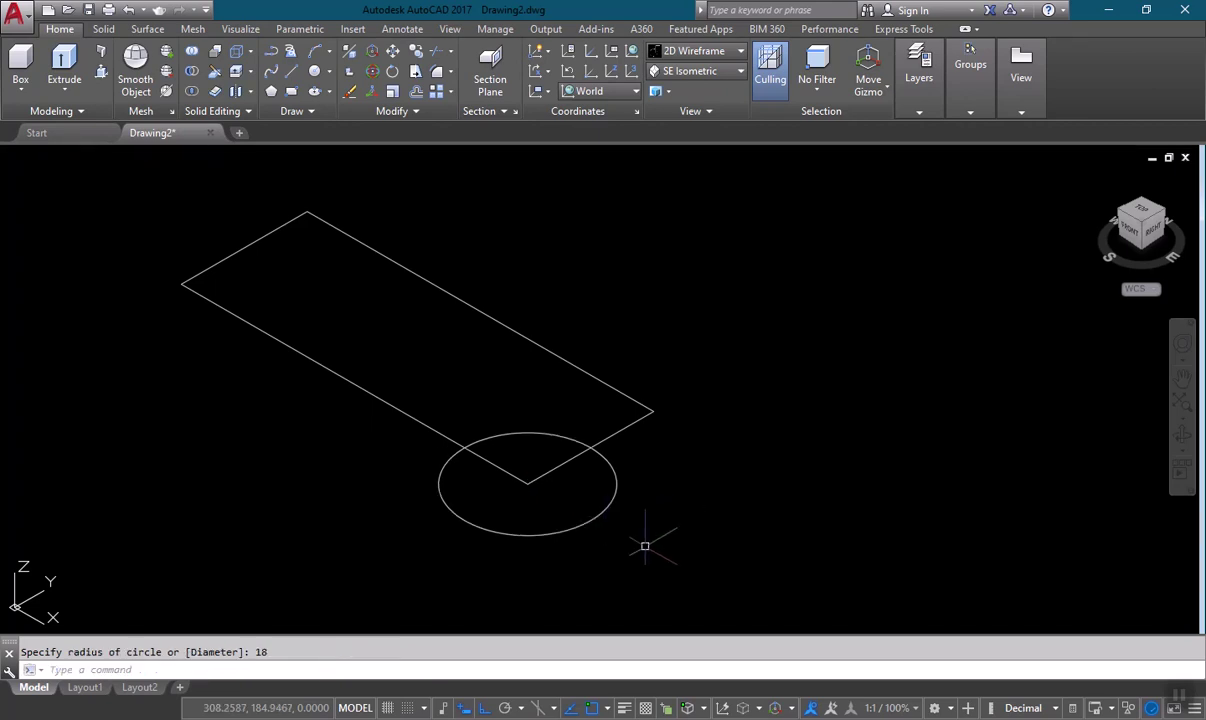
# Step: Check the reference image in Photos, and in AutoCAD move the circle 36 in the negative X direction
pyautogui.hotkey('alt', 'Tab')
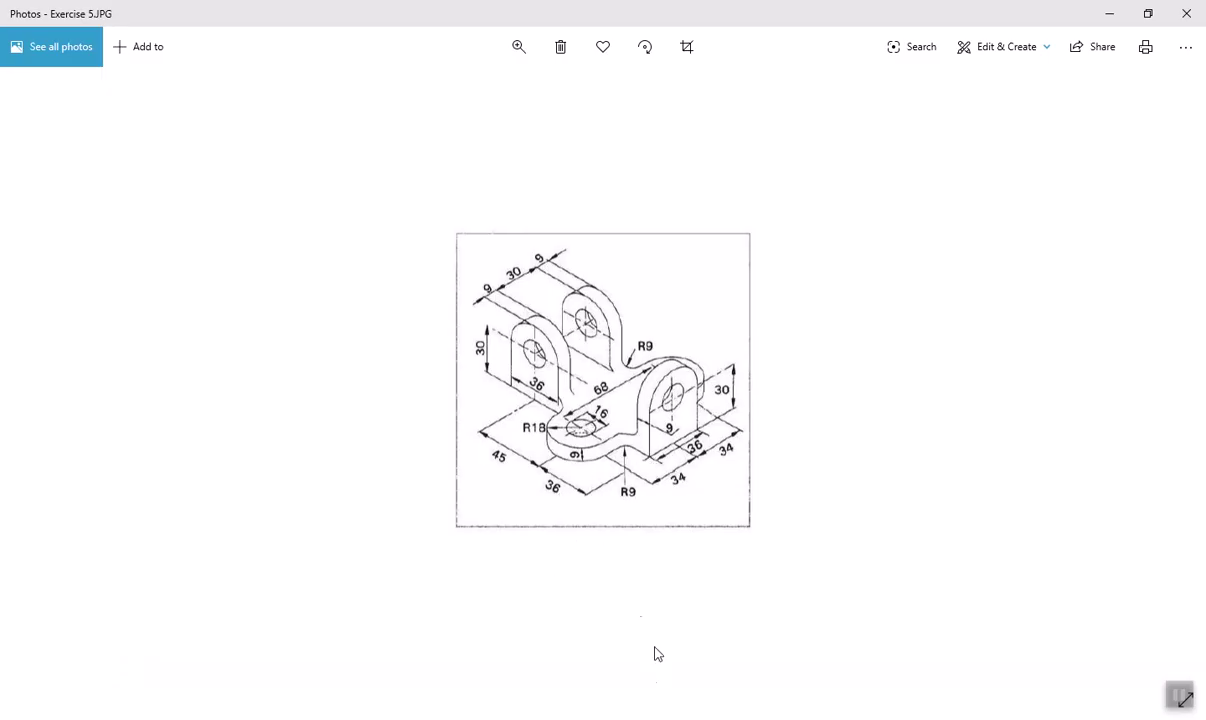
pyautogui.hotkey('alt', 'Tab')
pyautogui.write('m')
pyautogui.press('Return')
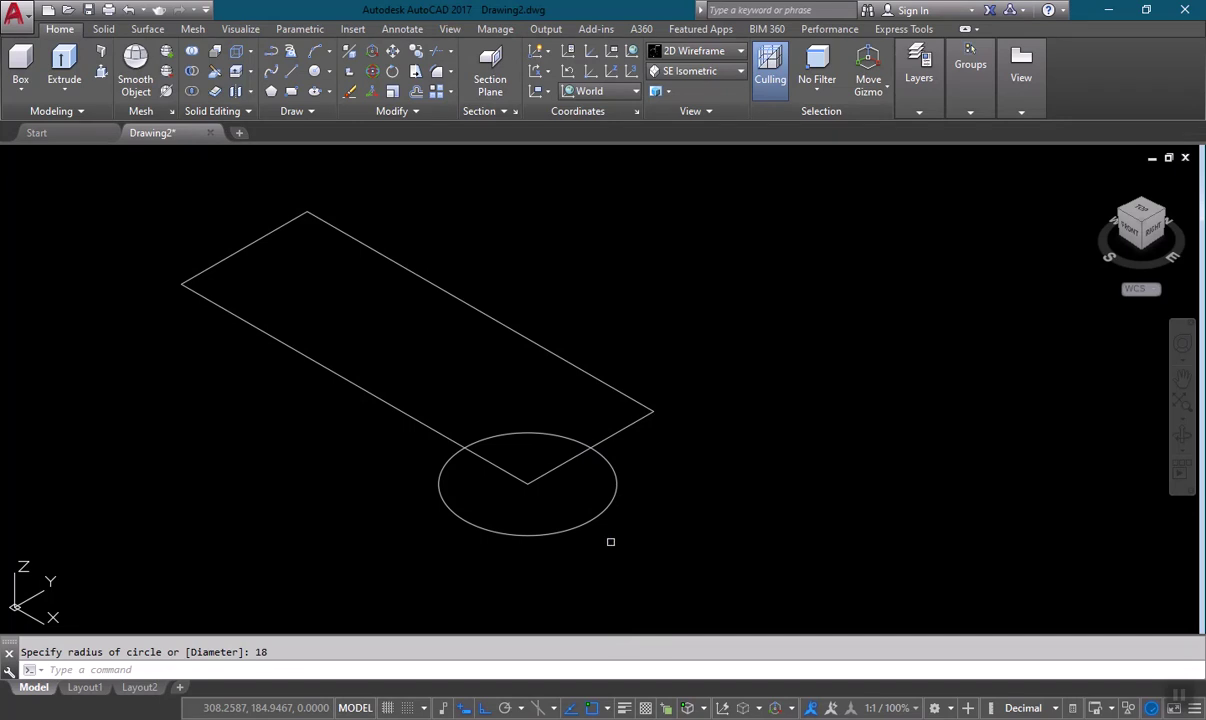
pyautogui.click(609, 541)
pyautogui.click(570, 504)
pyautogui.press('Return')
pyautogui.click(763, 567)
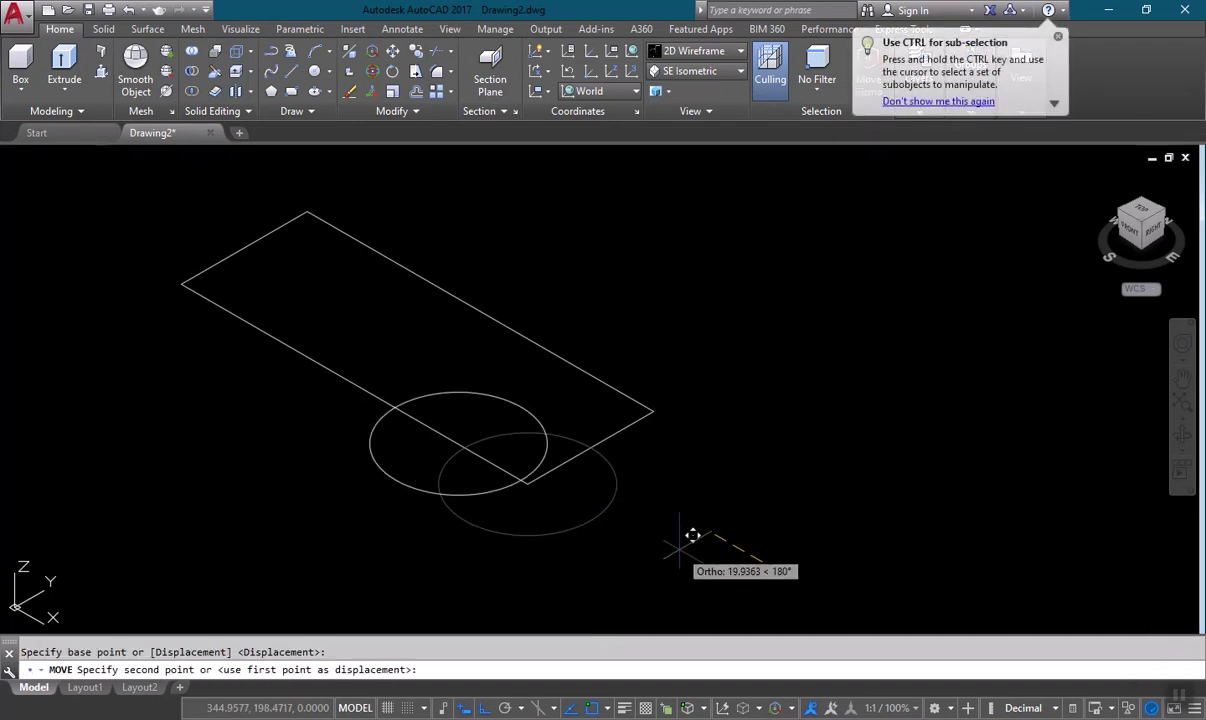
pyautogui.write('36')
pyautogui.press('Return')
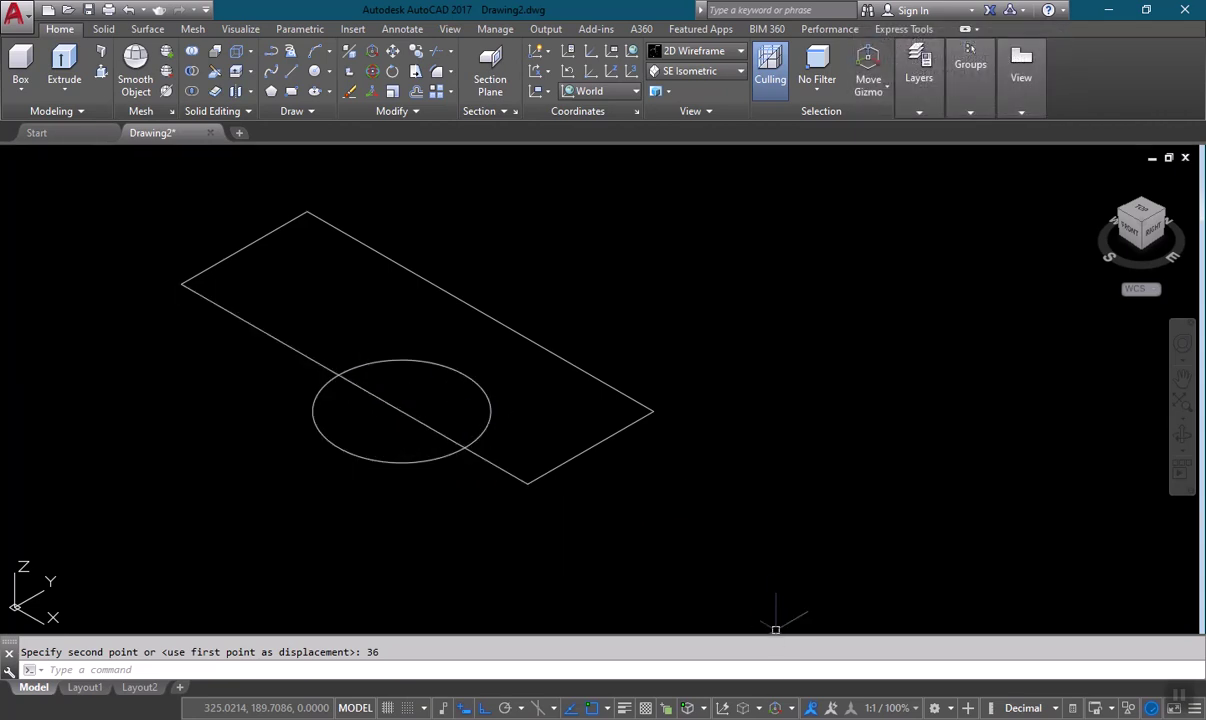
# Step: Switch to the Exercise 5 image in Photos with Calculator on top and calculate half the lug spacing as 68 ÷ 2
pyautogui.hotkey('alt', 'Tab')
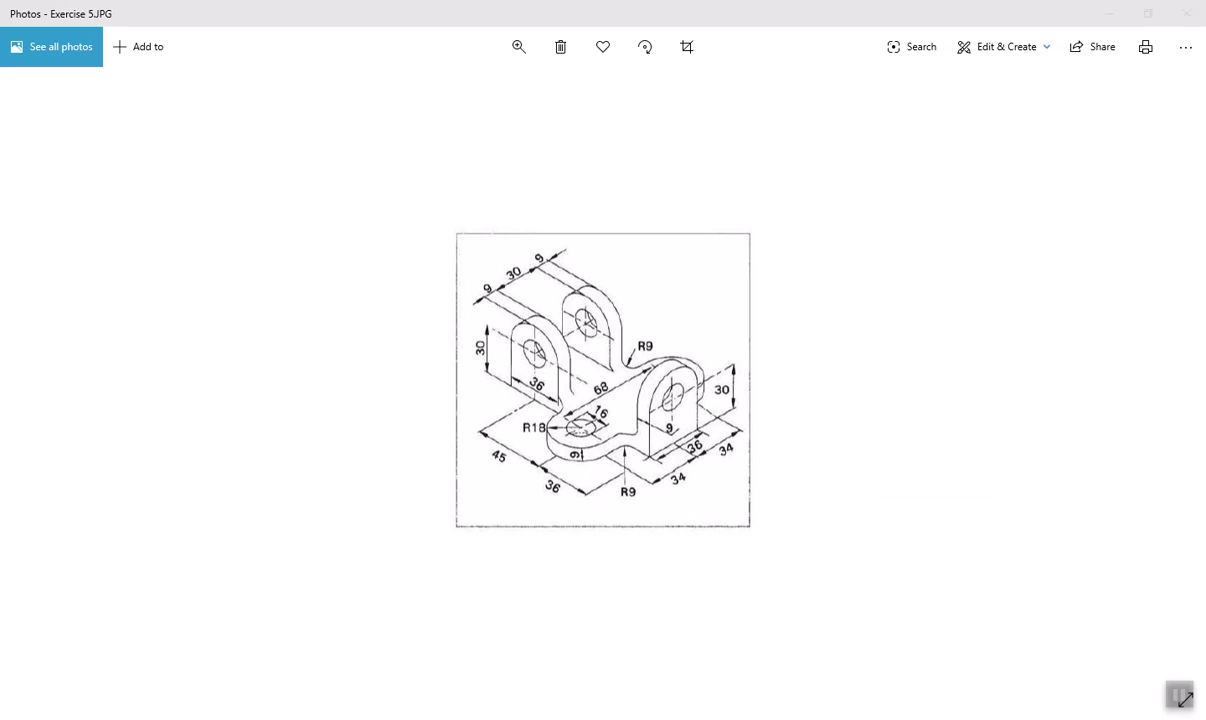
pyautogui.hotkey('alt', 'Tab')
pyautogui.click(1060, 375)
pyautogui.click(1016, 344)
pyautogui.click(1141, 288)
pyautogui.click(985, 413)
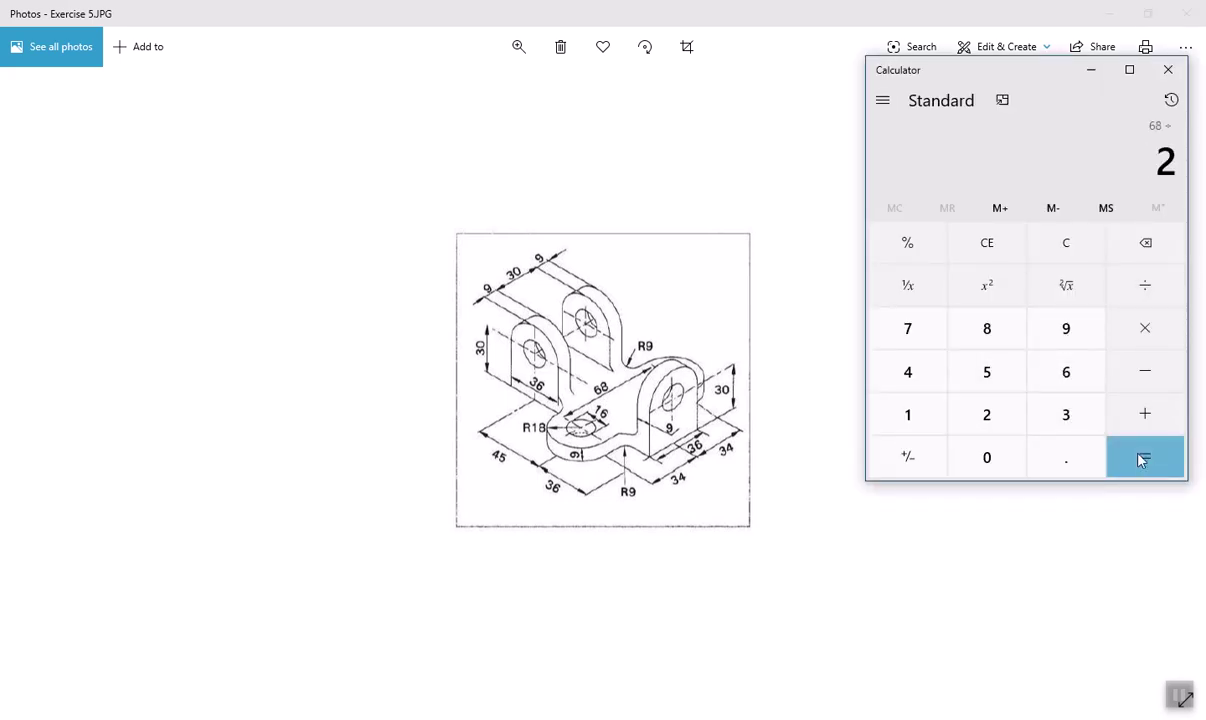
pyautogui.click(1142, 459)
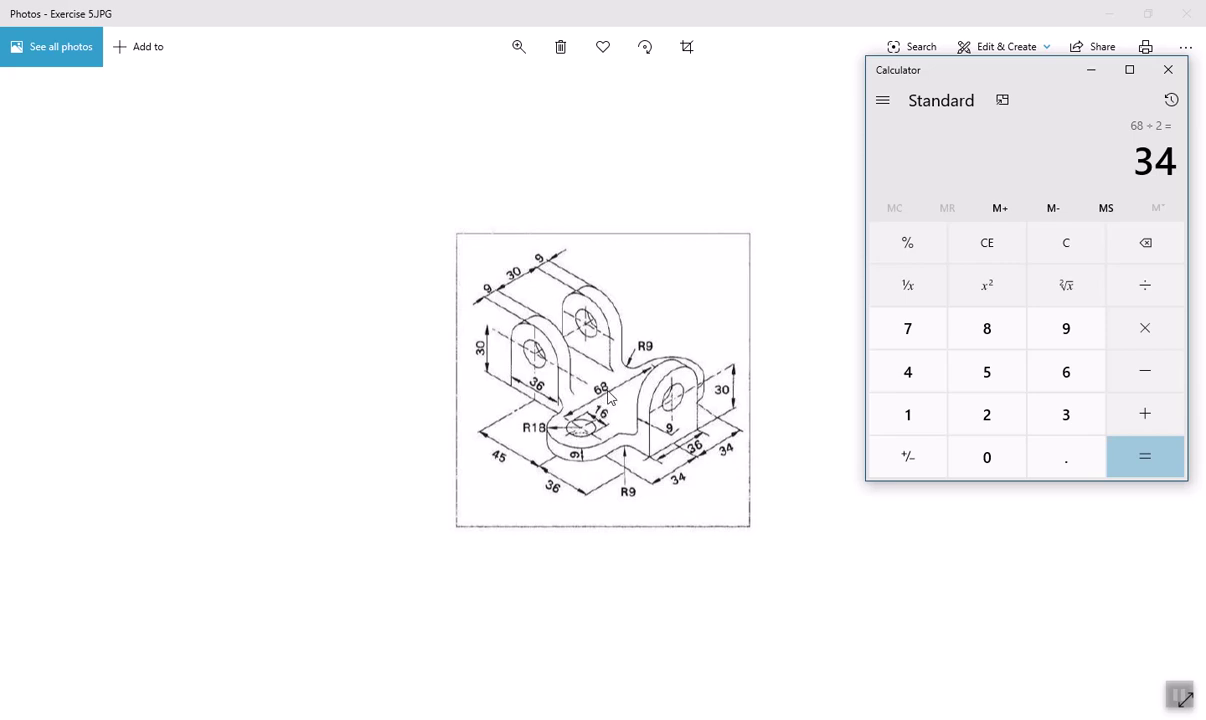
# Step: In AutoCAD, draw construction lines from the midpoint of the rectangle's +X short edge: 36 in negative X, continued 34 in negative Y
pyautogui.hotkey('alt', 'Tab')
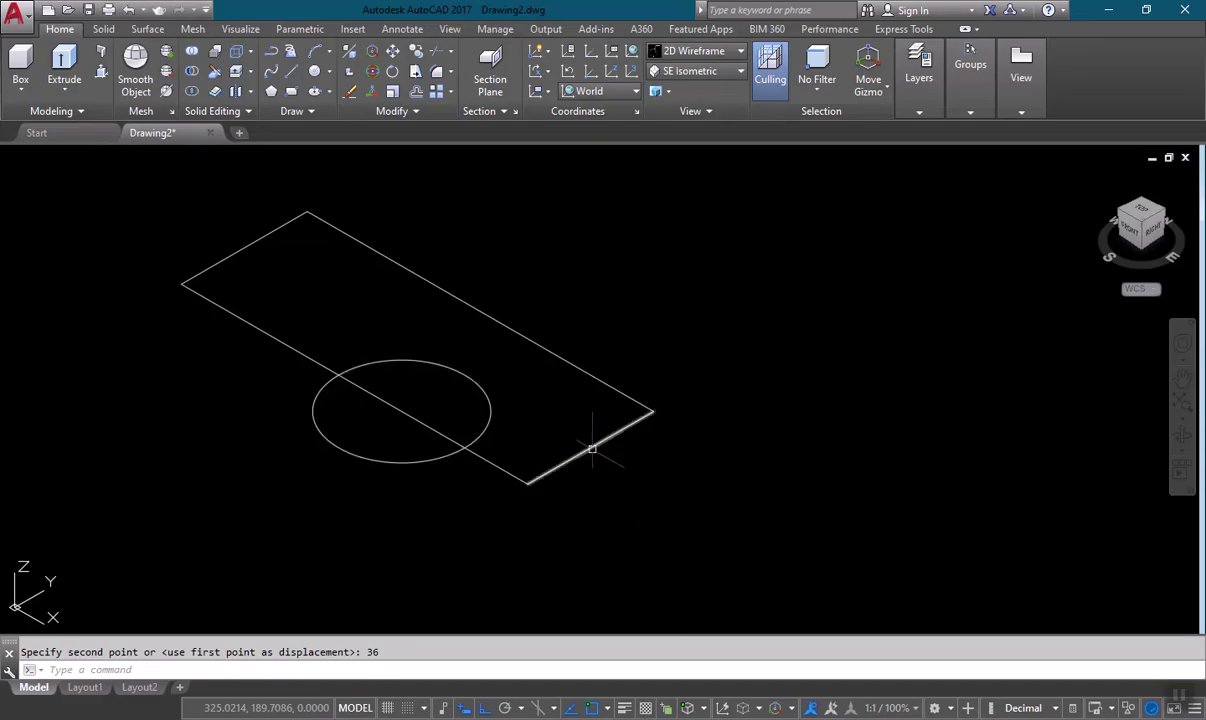
pyautogui.write('l')
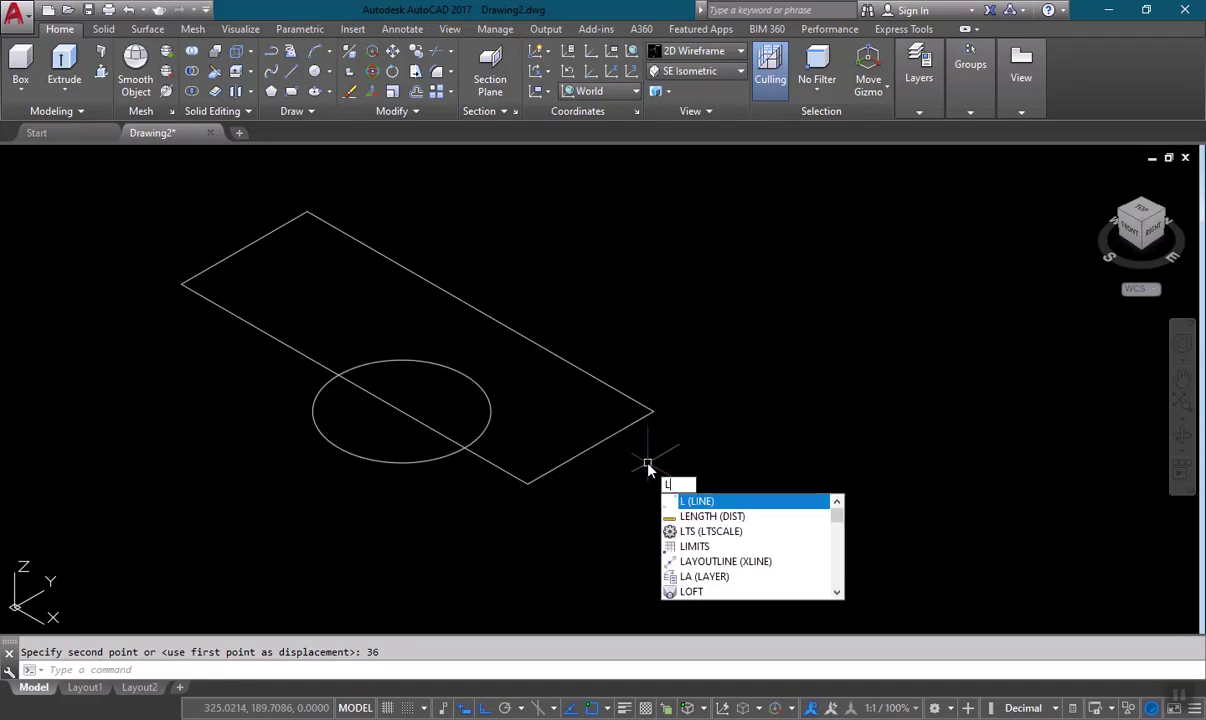
pyautogui.press('Return')
pyautogui.click(588, 447)
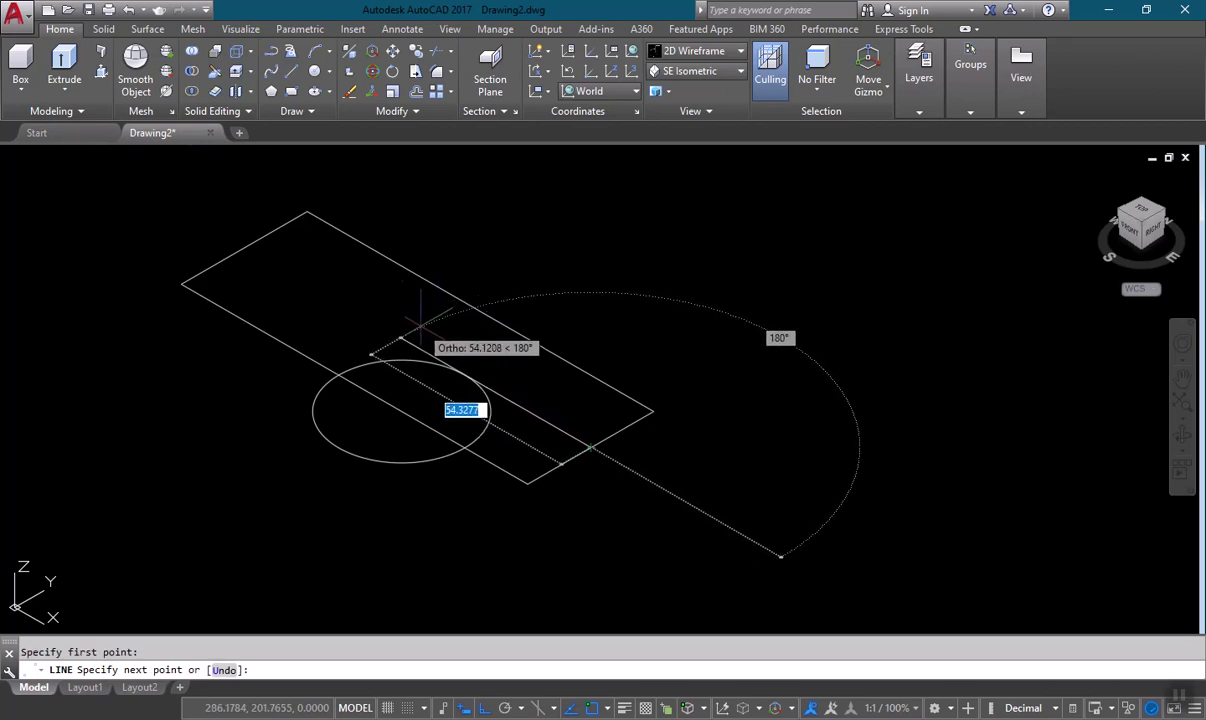
pyautogui.write('36')
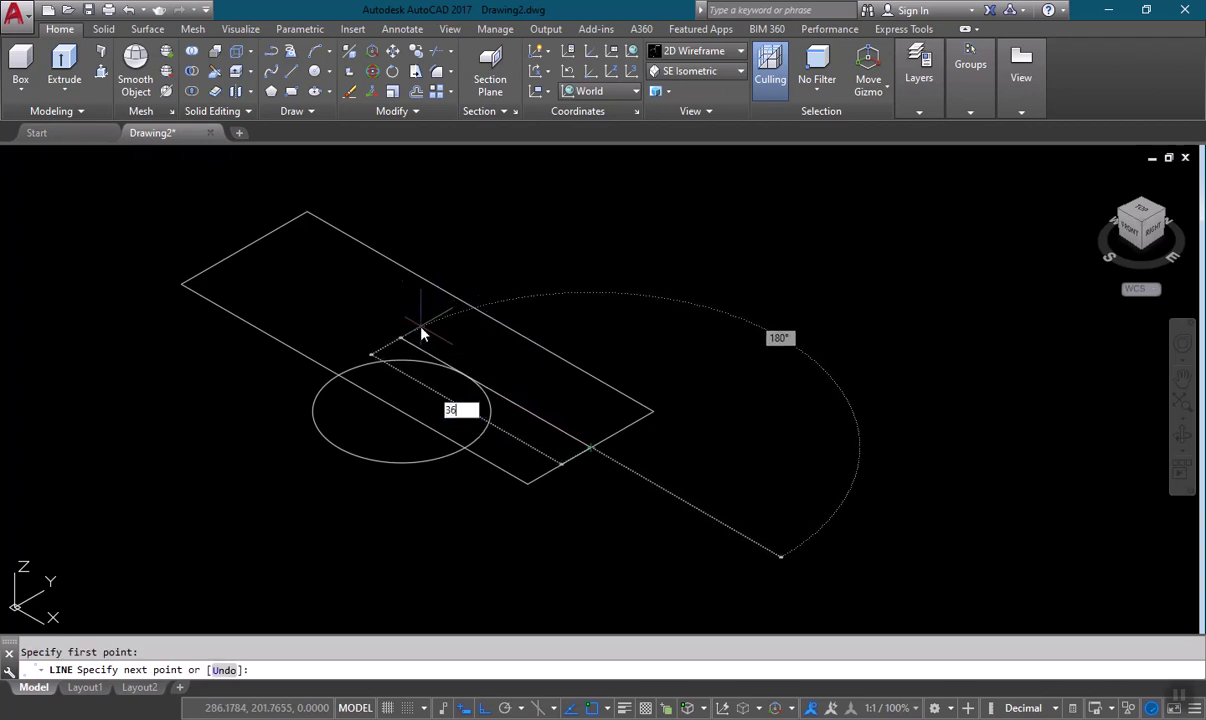
pyautogui.press('Return')
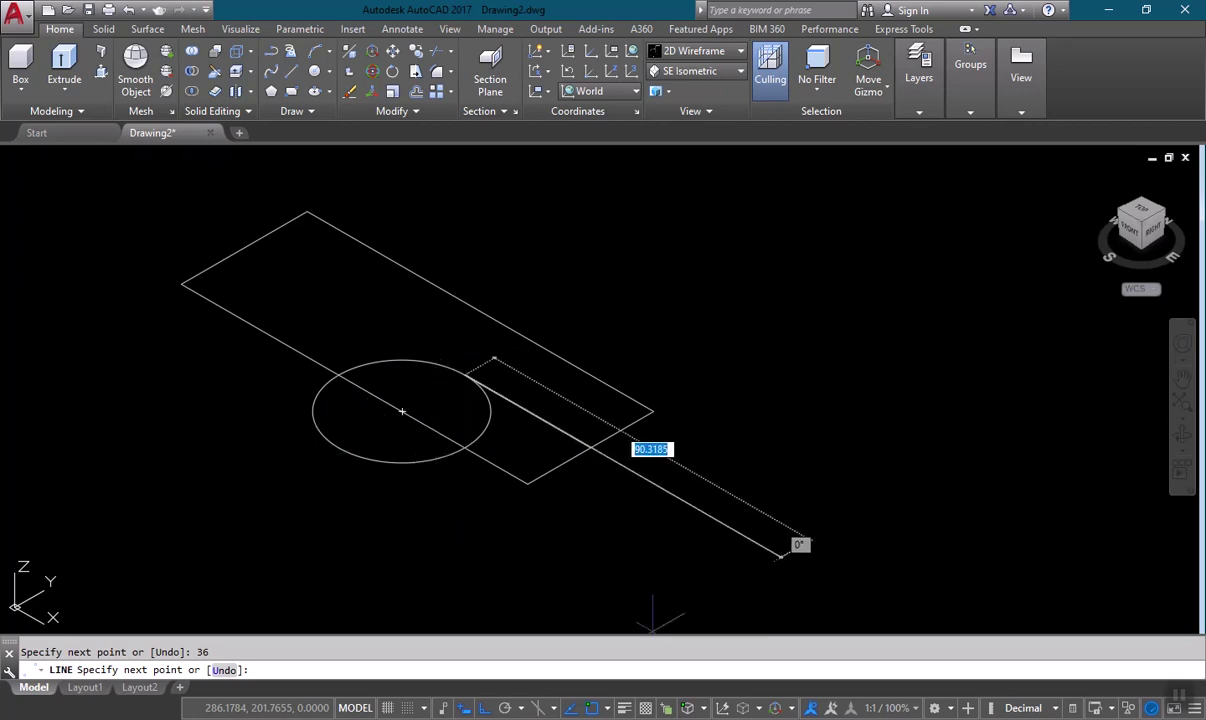
pyautogui.hotkey('alt', 'Tab')
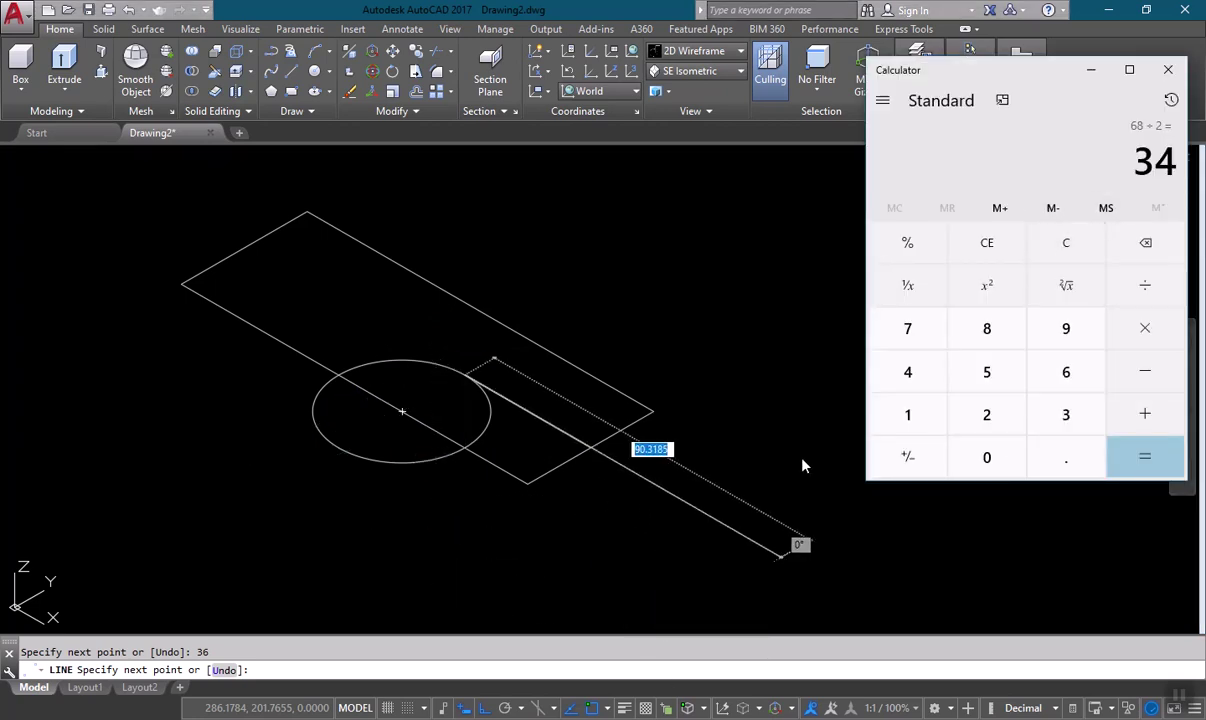
pyautogui.click(1091, 69)
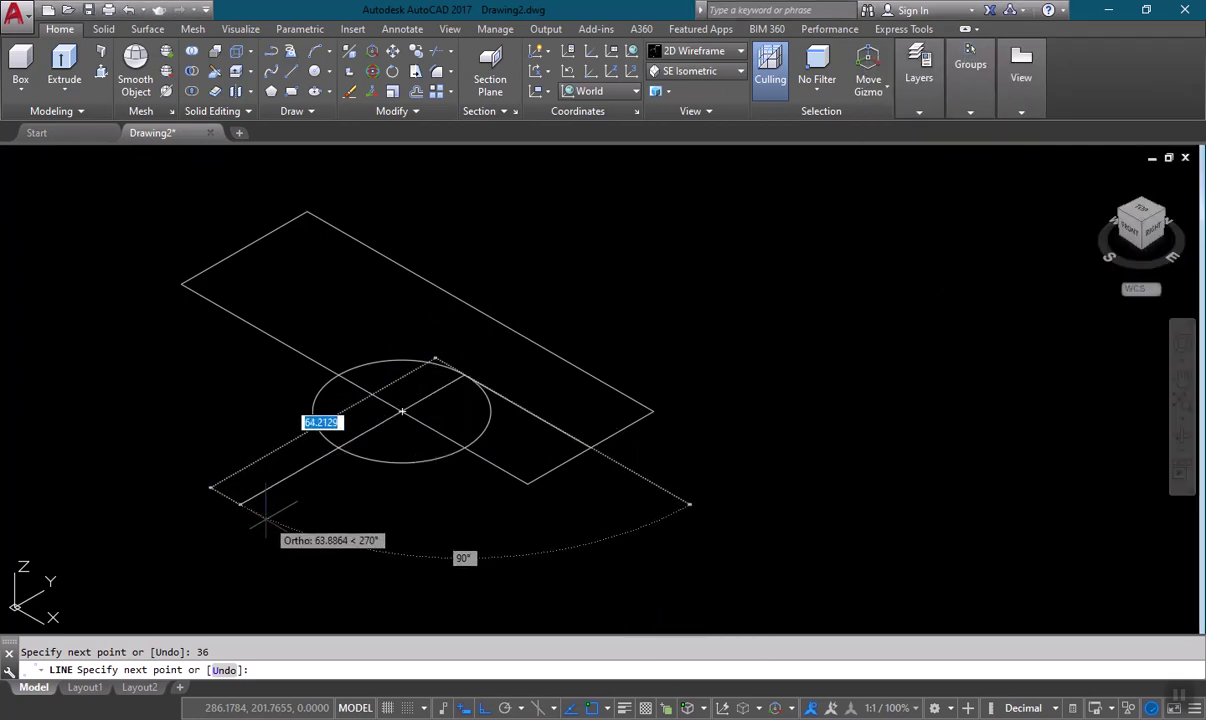
pyautogui.write('34')
pyautogui.press('Return')
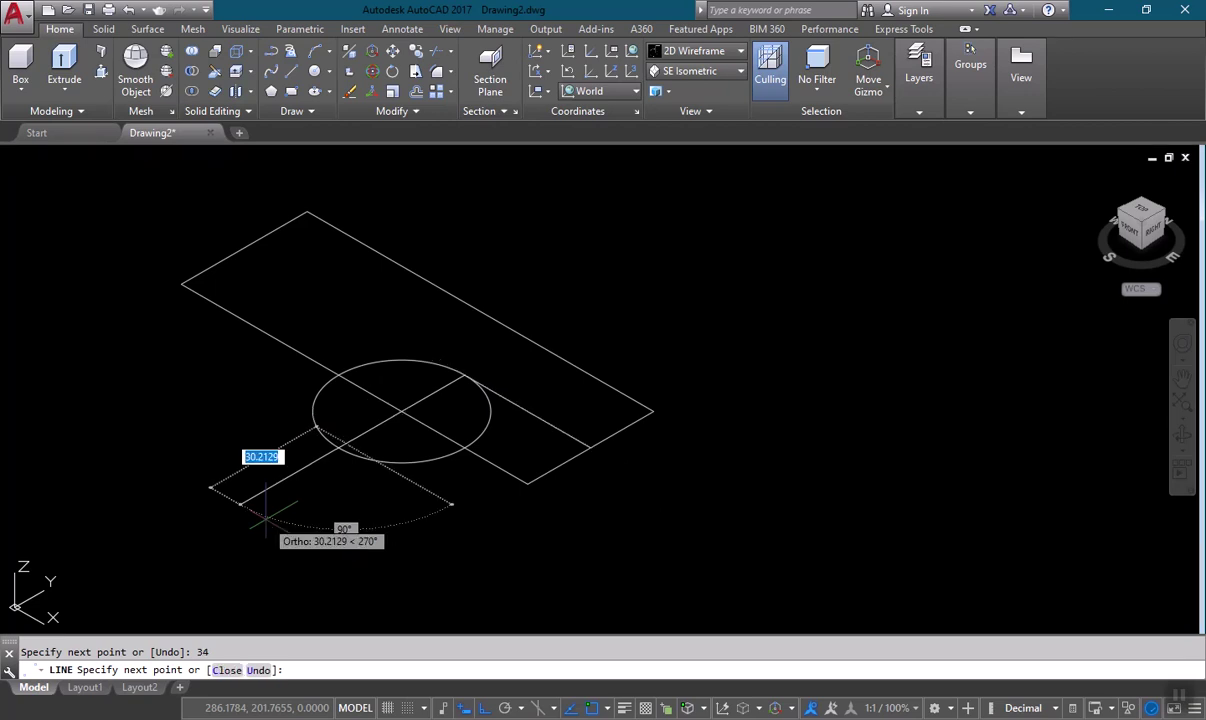
pyautogui.press('Return')
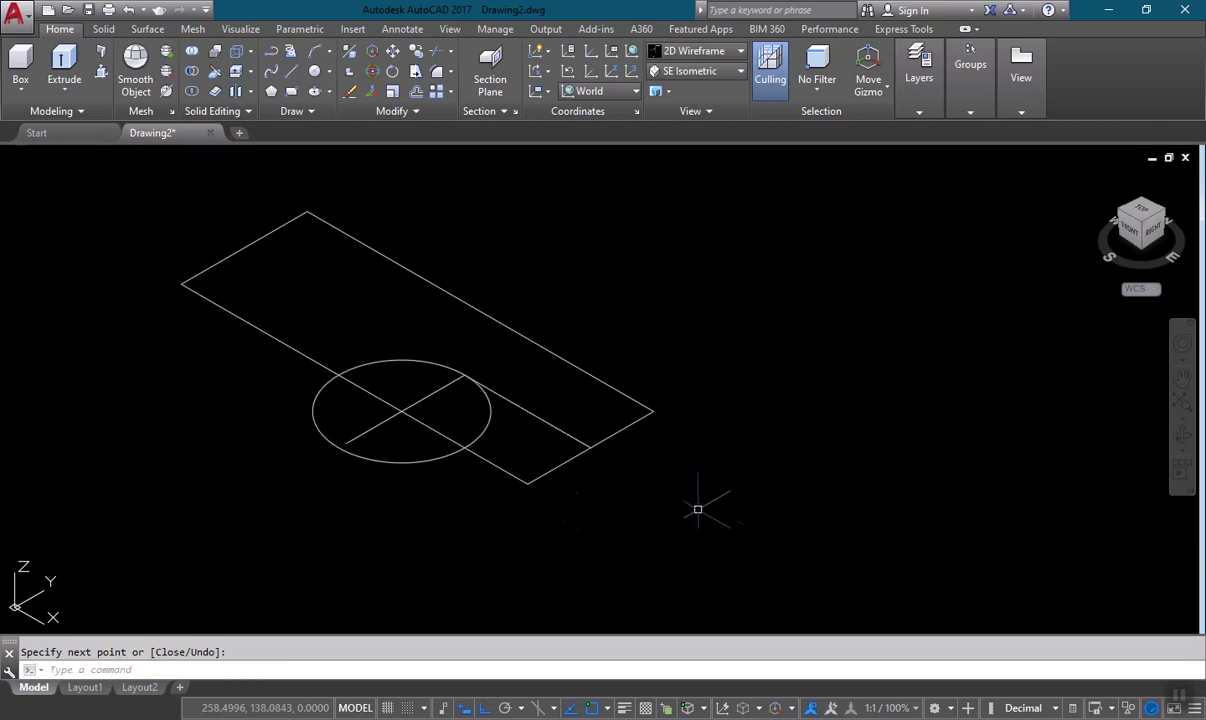
# Step: Move the circle from its centre to the free end of the 34 long construction line
pyautogui.write('m')
pyautogui.press('Return')
pyautogui.click(399, 462)
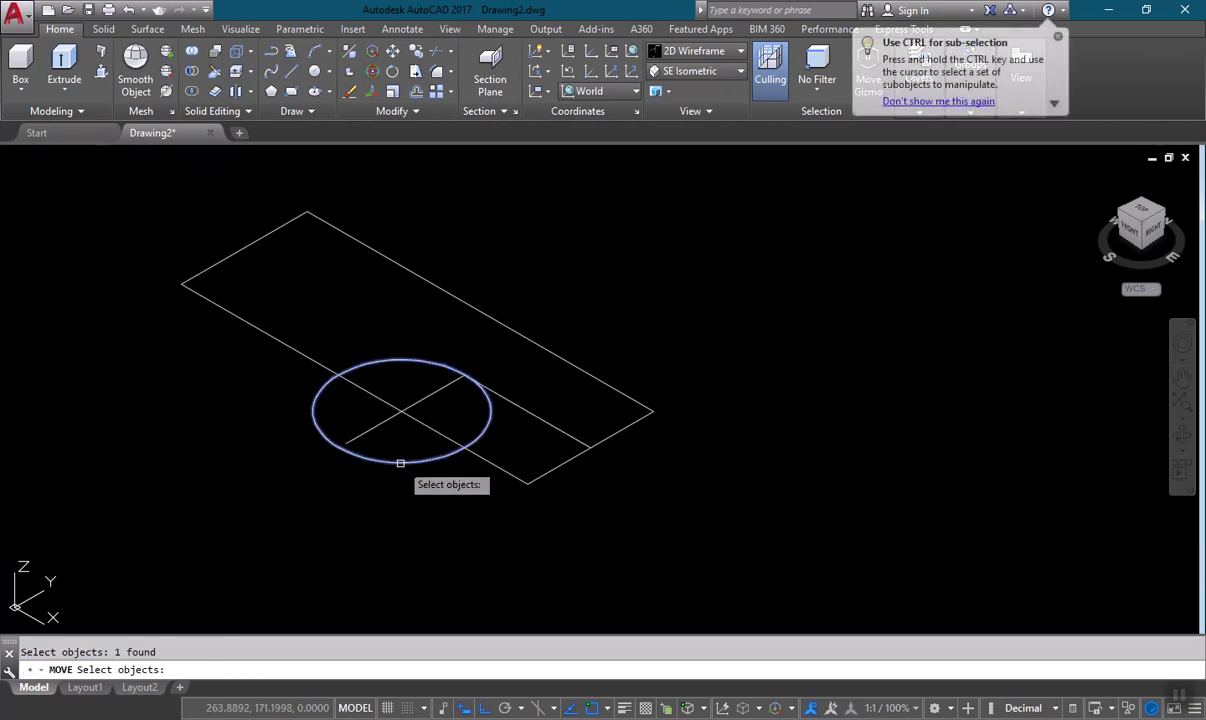
pyautogui.press('Return')
pyautogui.click(401, 411)
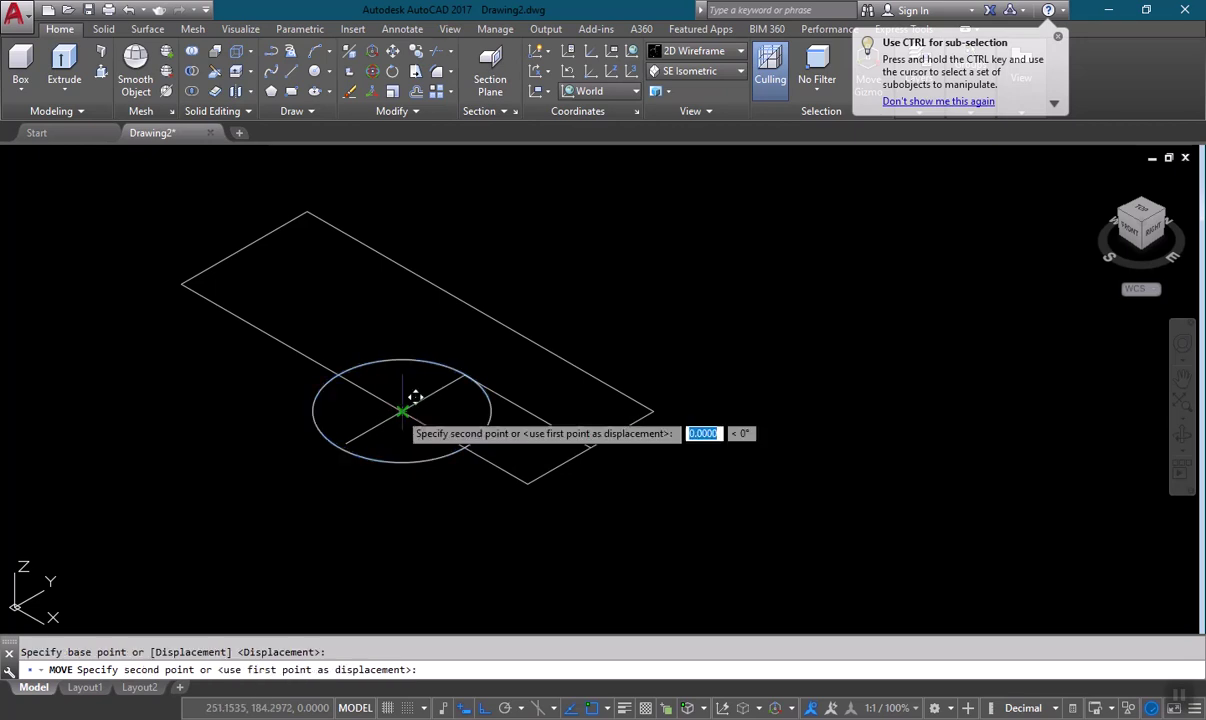
pyautogui.click(345, 443)
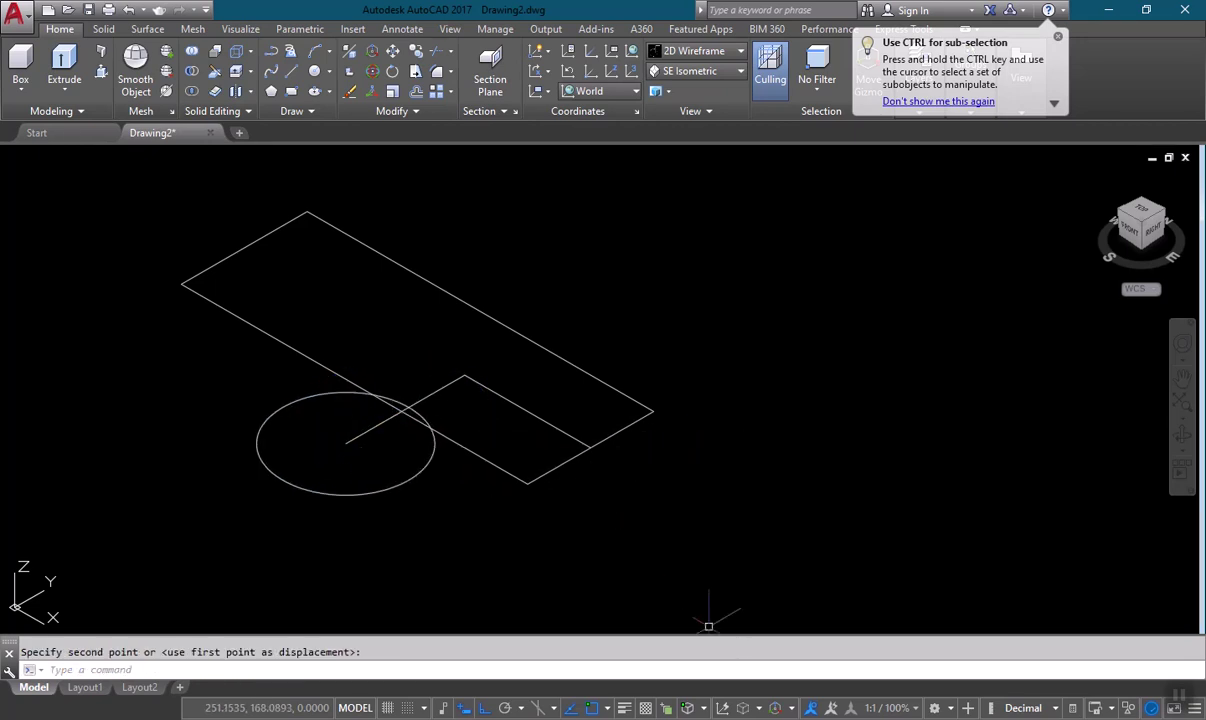
# Step: Check the reference image in Photos, and in AutoCAD delete the two construction lines
pyautogui.hotkey('alt', 'Tab')
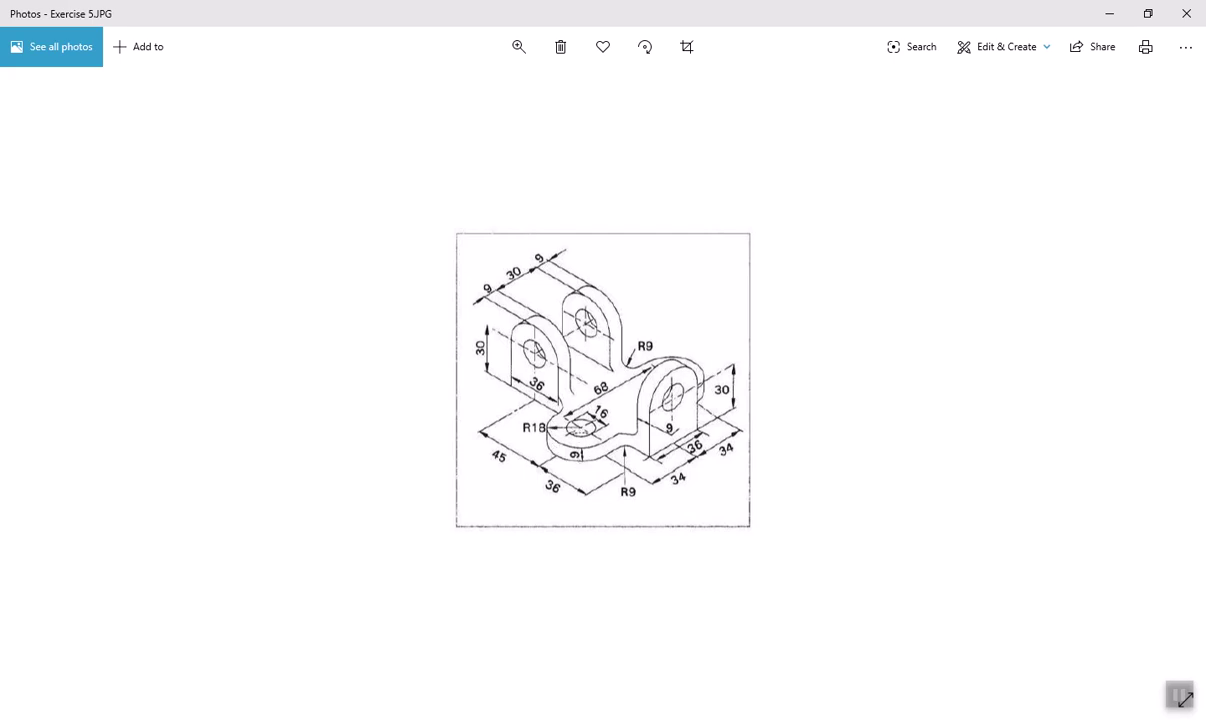
pyautogui.hotkey('alt', 'Tab')
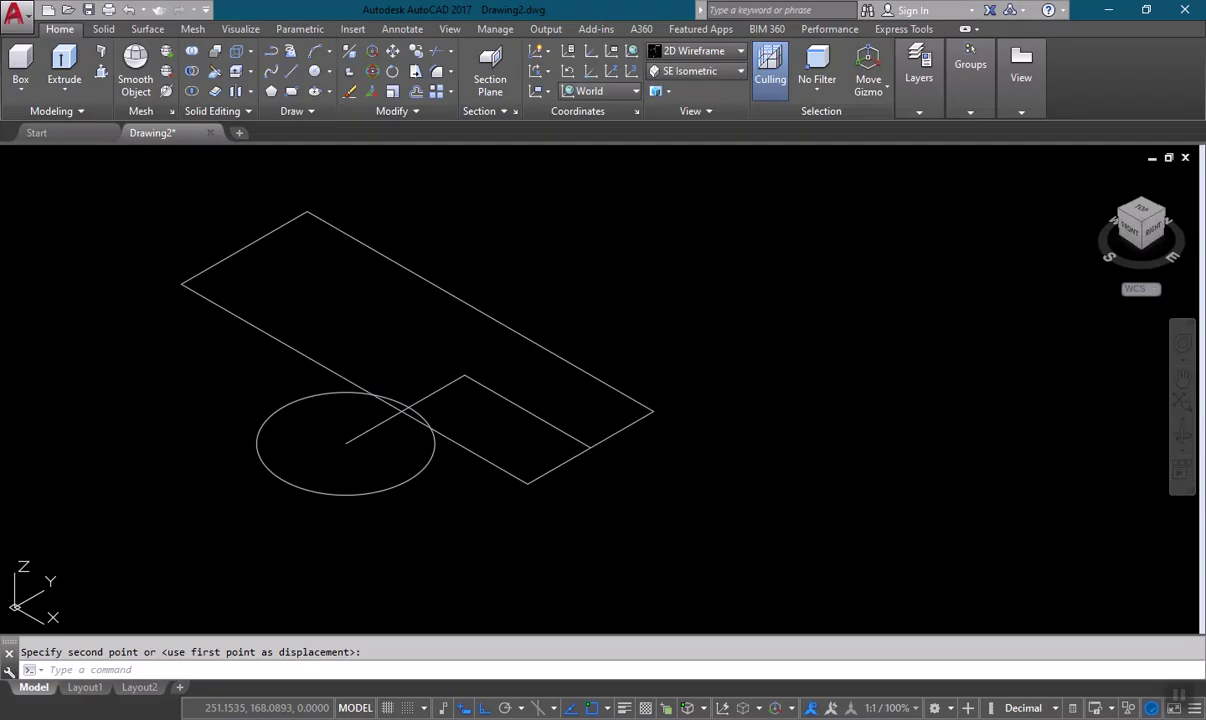
pyautogui.click(493, 420)
pyautogui.click(461, 368)
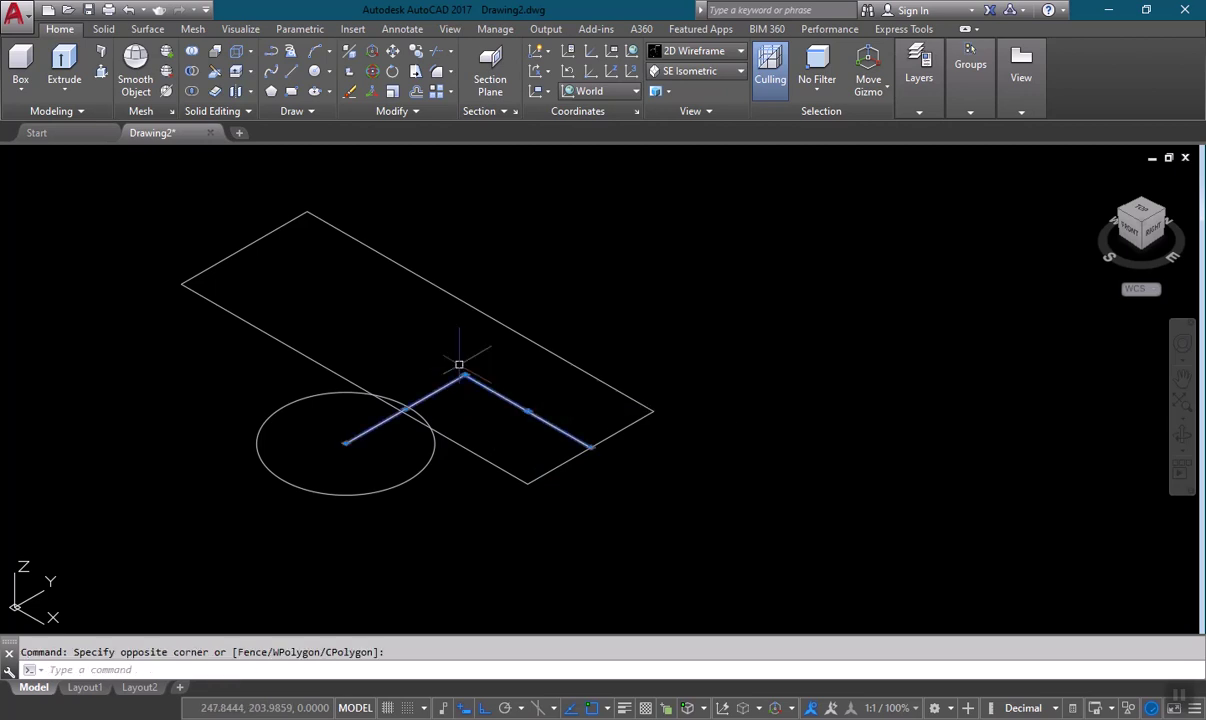
pyautogui.press('Delete')
# Step: Mirror the circle across the rectangle's lengthwise centreline through the short edge's midpoint, keeping the source circle
pyautogui.write('MIR')
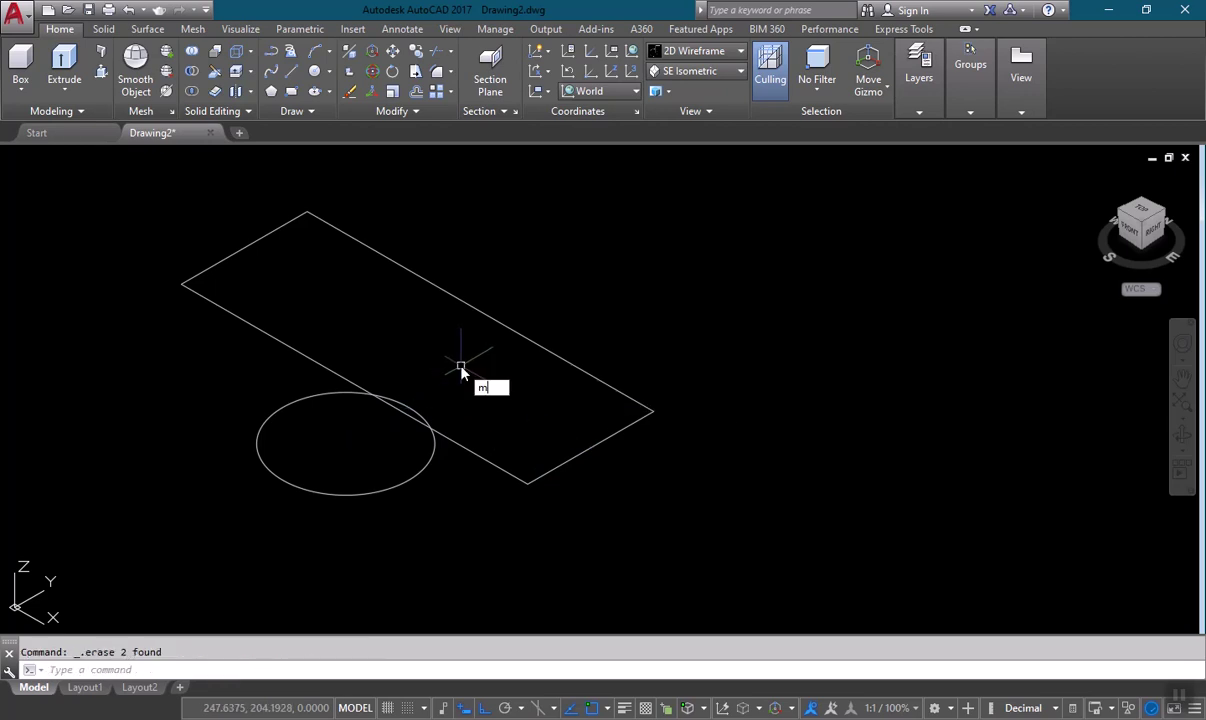
pyautogui.press('Return')
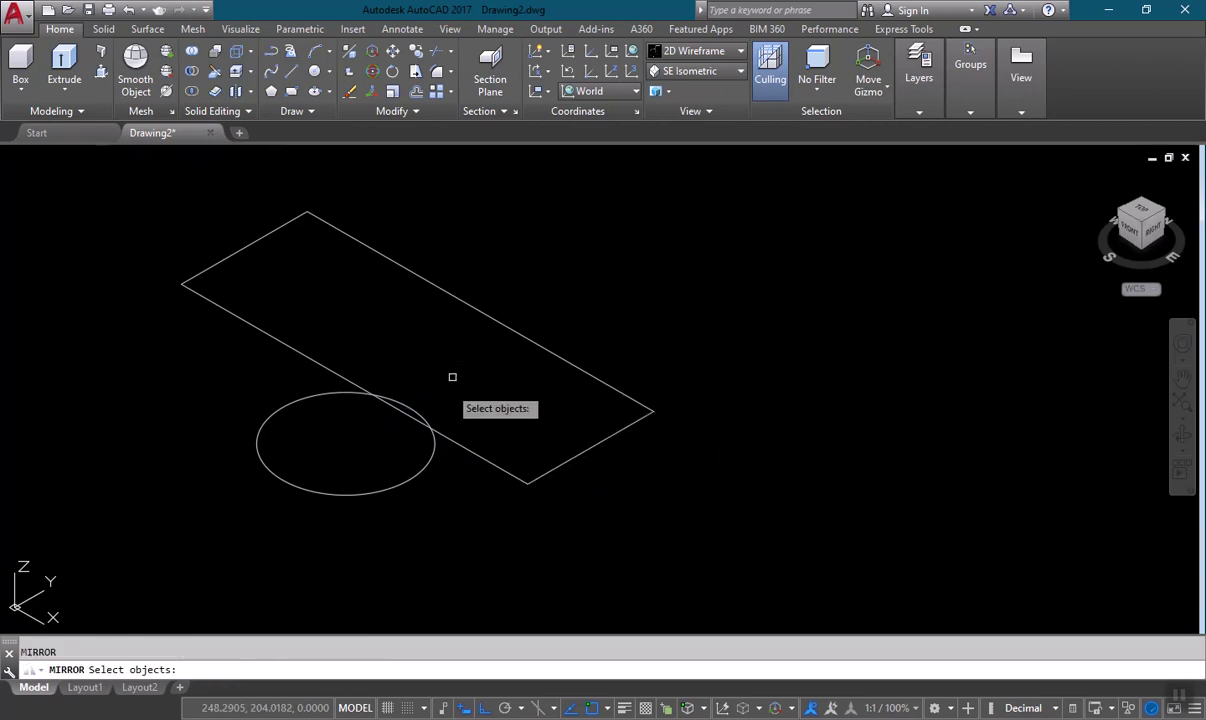
pyautogui.click(404, 480)
pyautogui.press('Return')
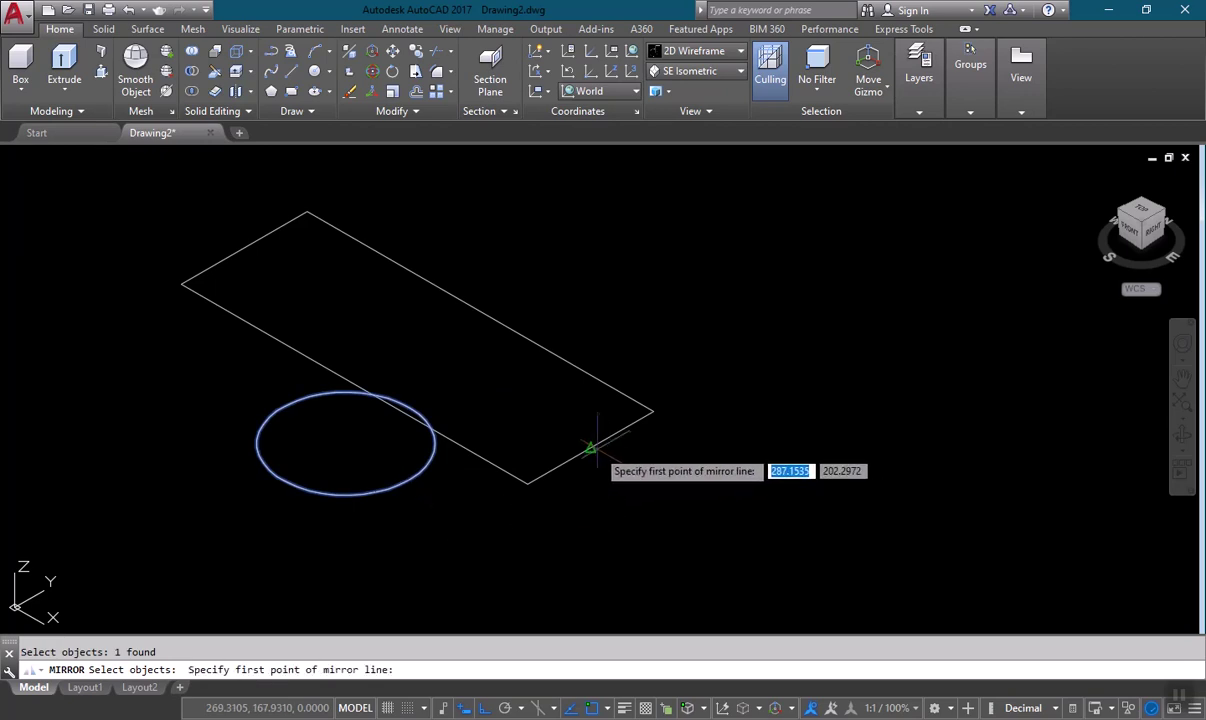
pyautogui.click(591, 447)
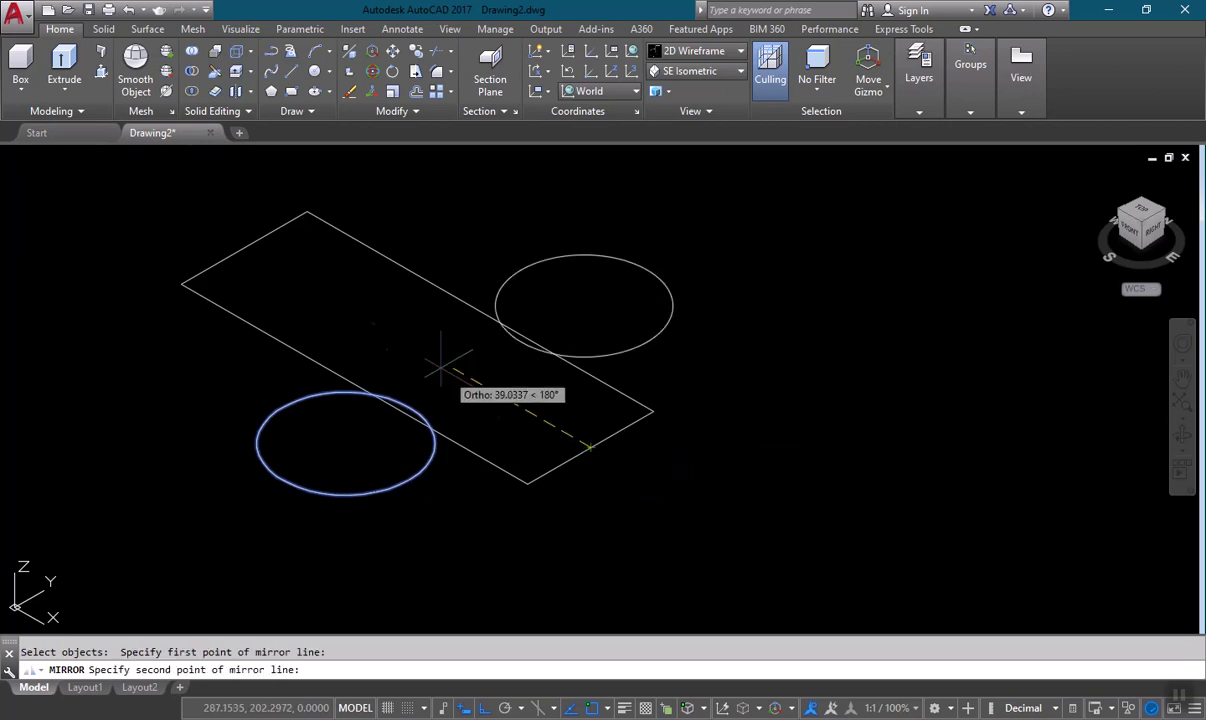
pyautogui.click(167, 204)
pyautogui.press('Return')
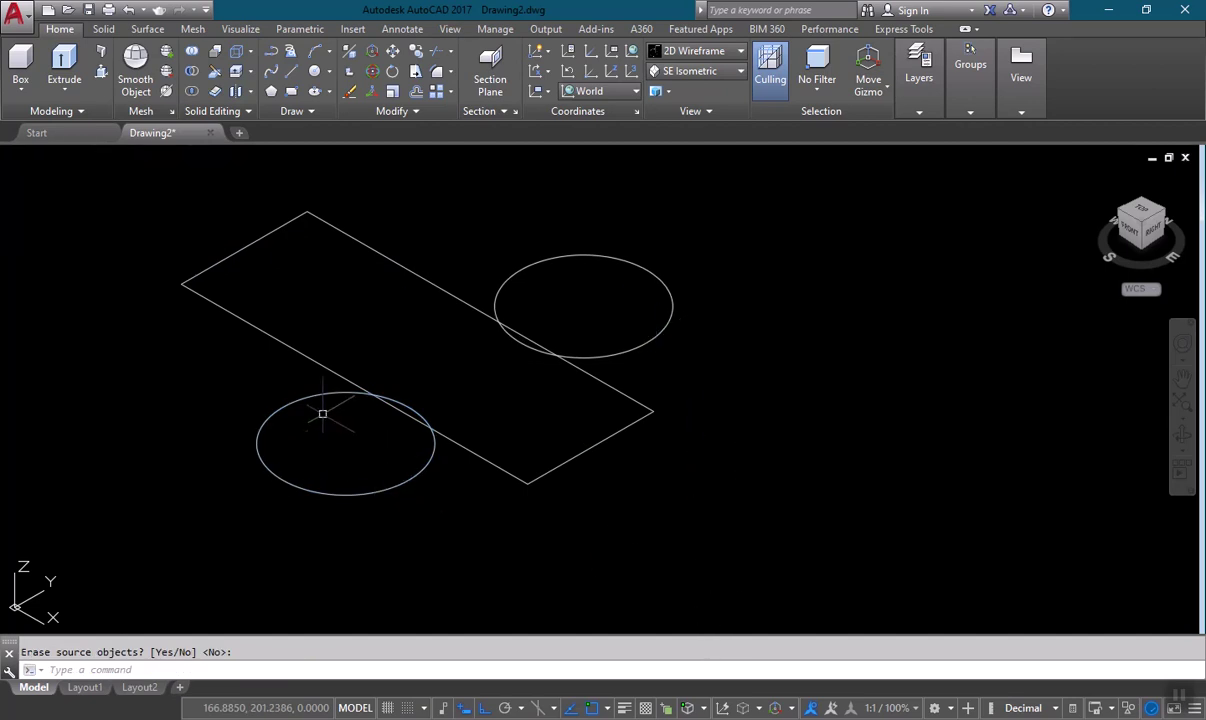
pyautogui.hotkey('alt', 'Tab')
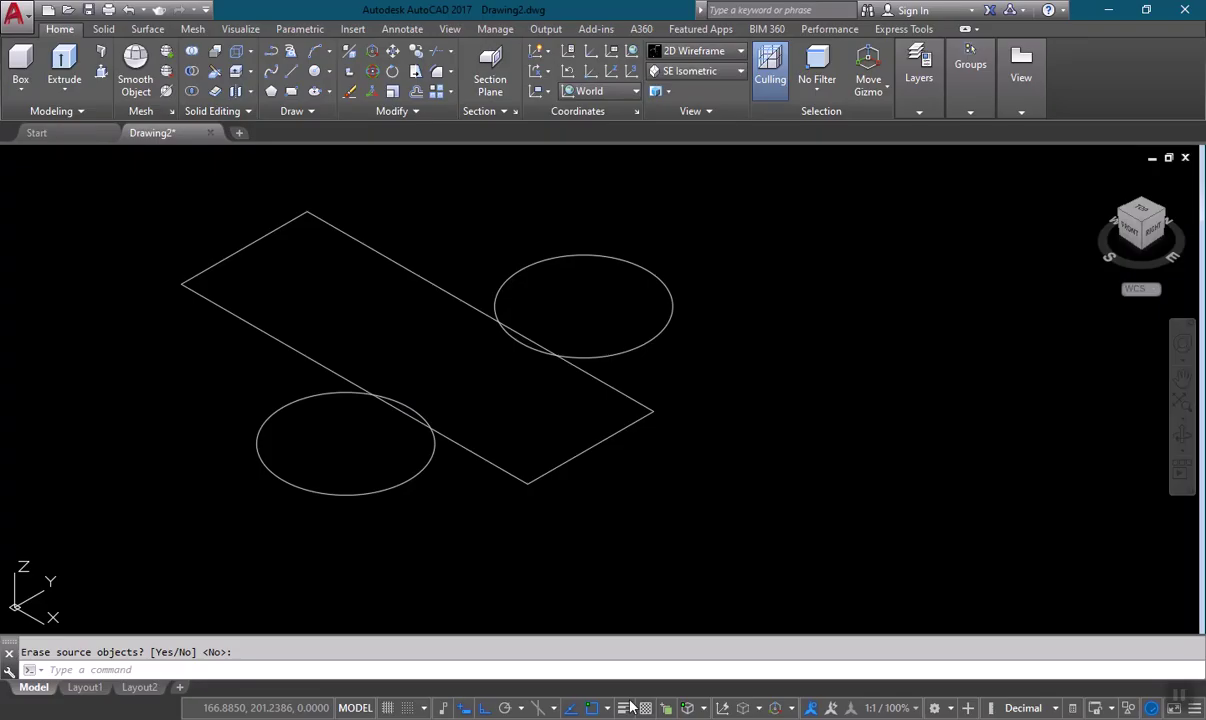
pyautogui.moveTo(497, 497); pyautogui.dragTo(507, 520, button='middle')
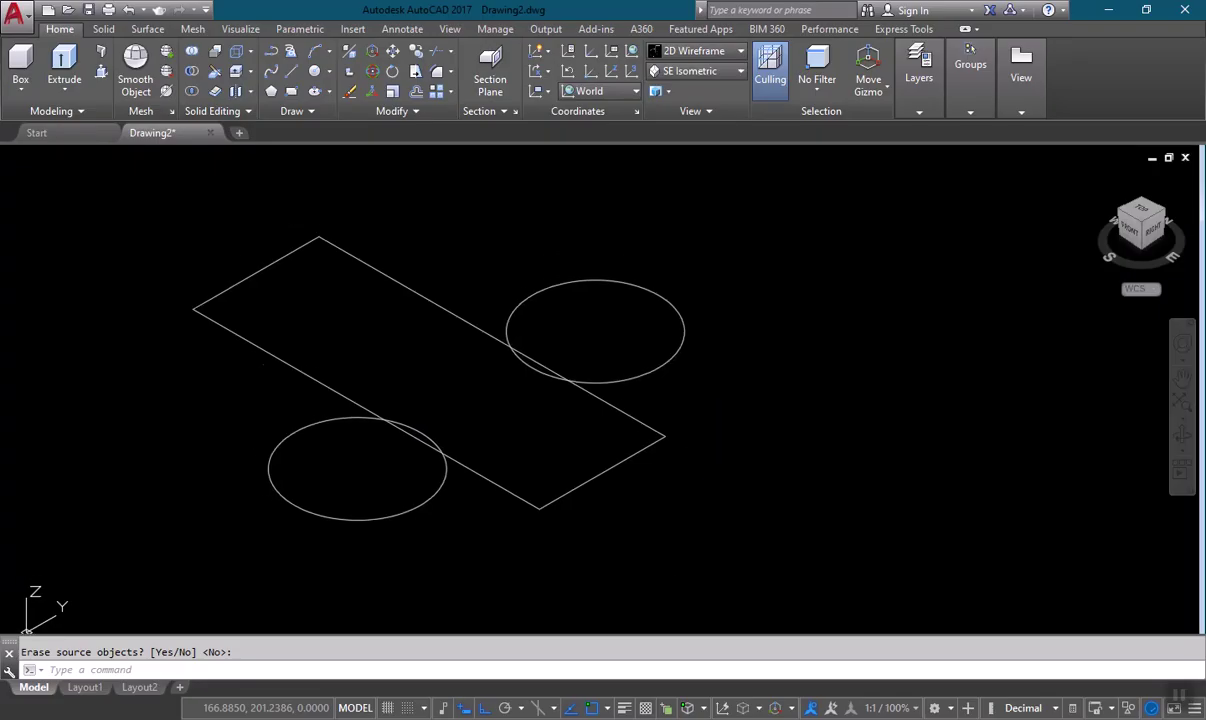
# Step: Try drawing short lines in positive Y from the +X and -X quadrants of the circle on the rectangle's -Y side
pyautogui.press('Escape')
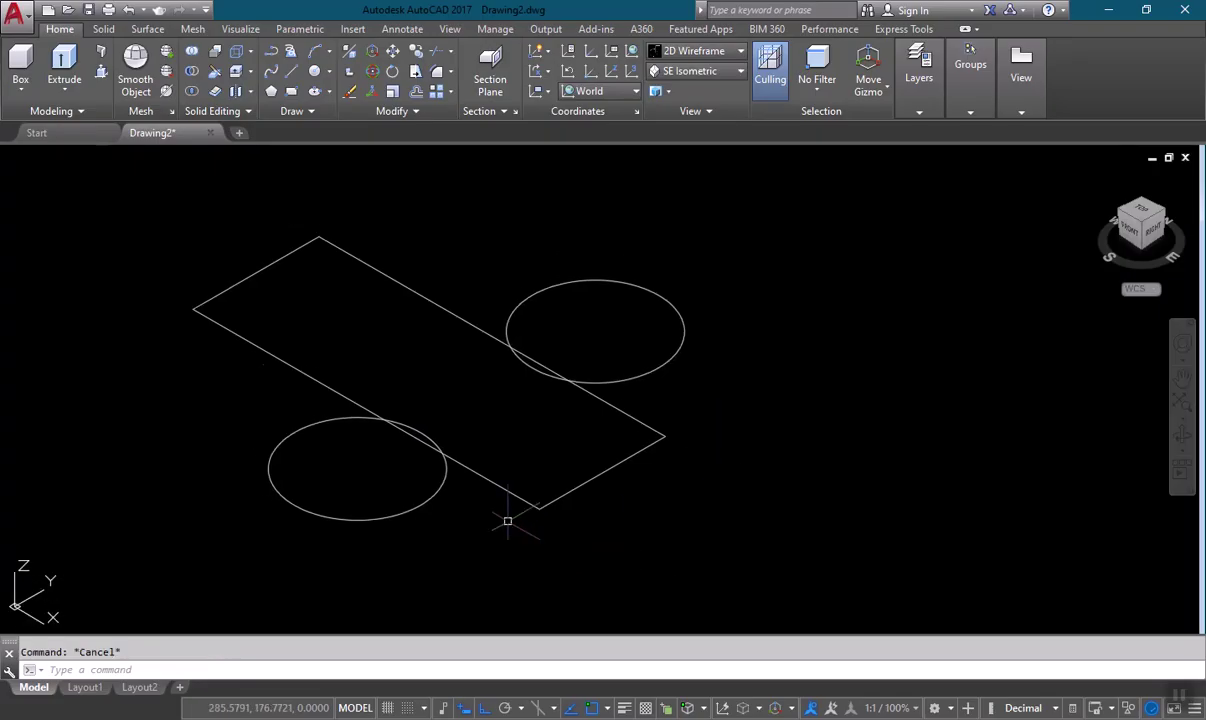
pyautogui.press('l')
pyautogui.press('Return')
pyautogui.click(421, 504)
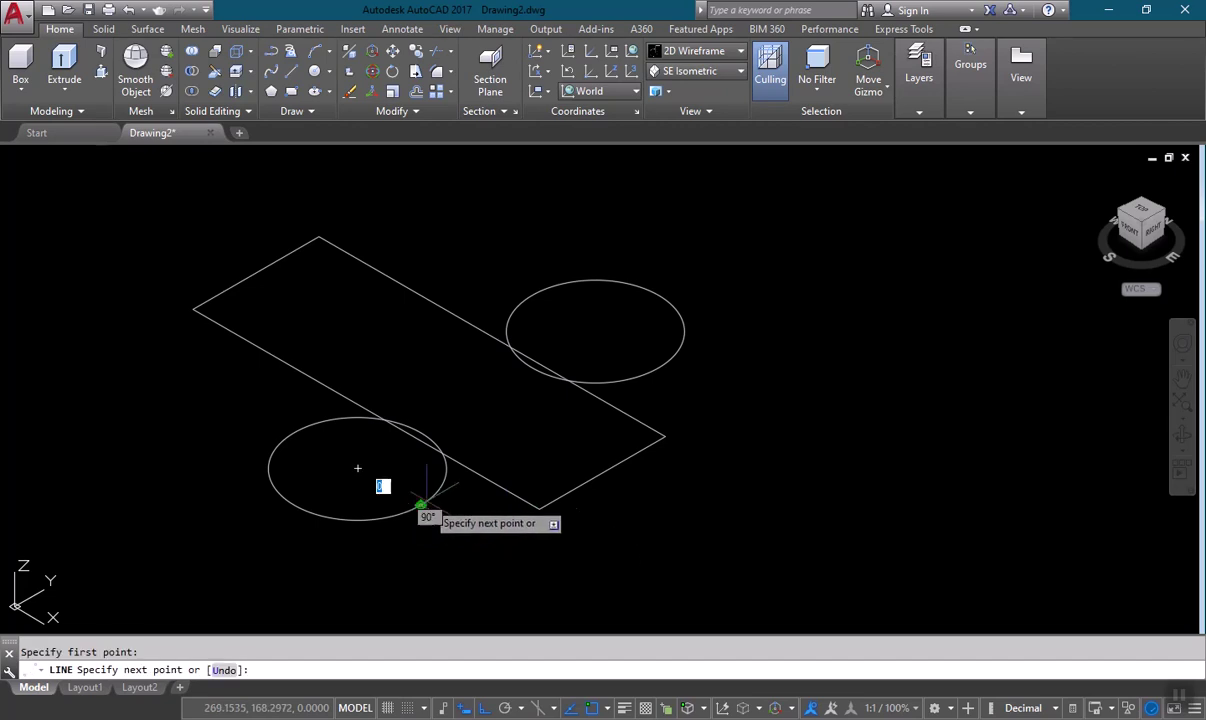
pyautogui.click(506, 455)
pyautogui.press('Return')
pyautogui.press('Return')
pyautogui.click(357, 467)
pyautogui.click(380, 383)
pyautogui.press('Return')
# Step: Delete the two short lines that start at the -Y circle's quadrants
pyautogui.click(423, 361)
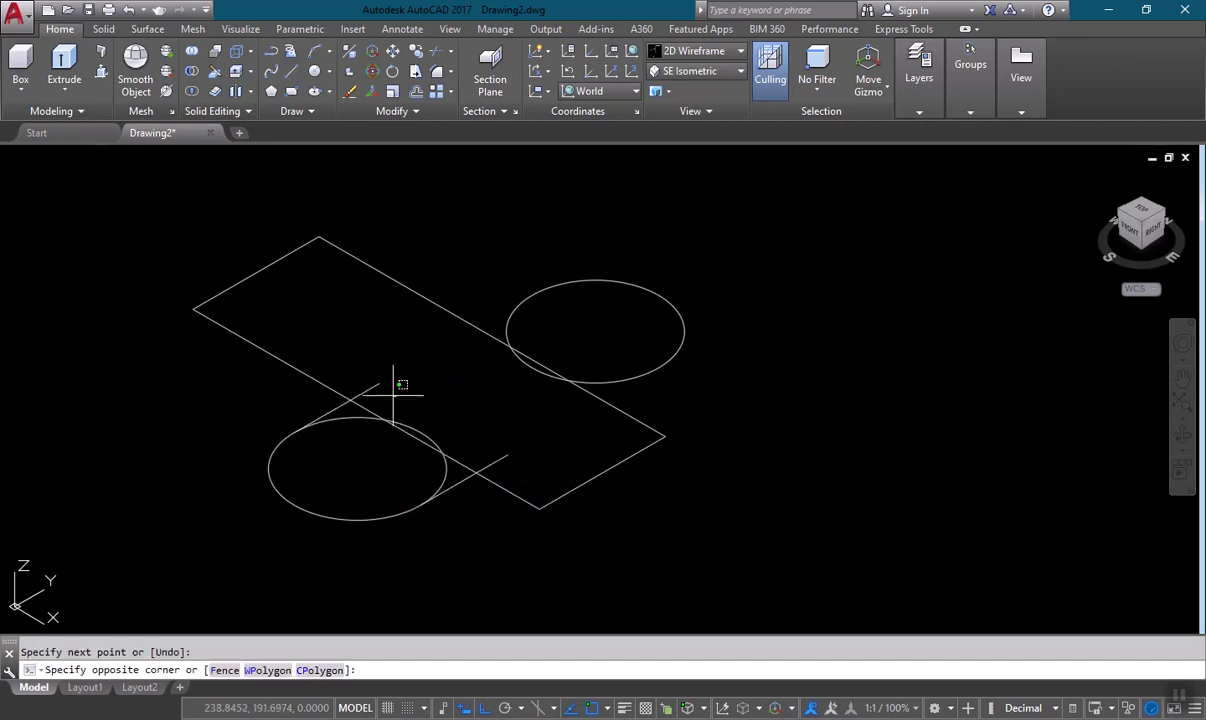
pyautogui.click(366, 395)
pyautogui.press('Delete')
pyautogui.click(487, 466)
pyautogui.click(495, 450)
pyautogui.click(495, 453)
pyautogui.press('Delete')
# Step: Draw two lines parallel to Y joining the matching +X and -X quadrants of the two circles
pyautogui.write('l')
pyautogui.press('Return')
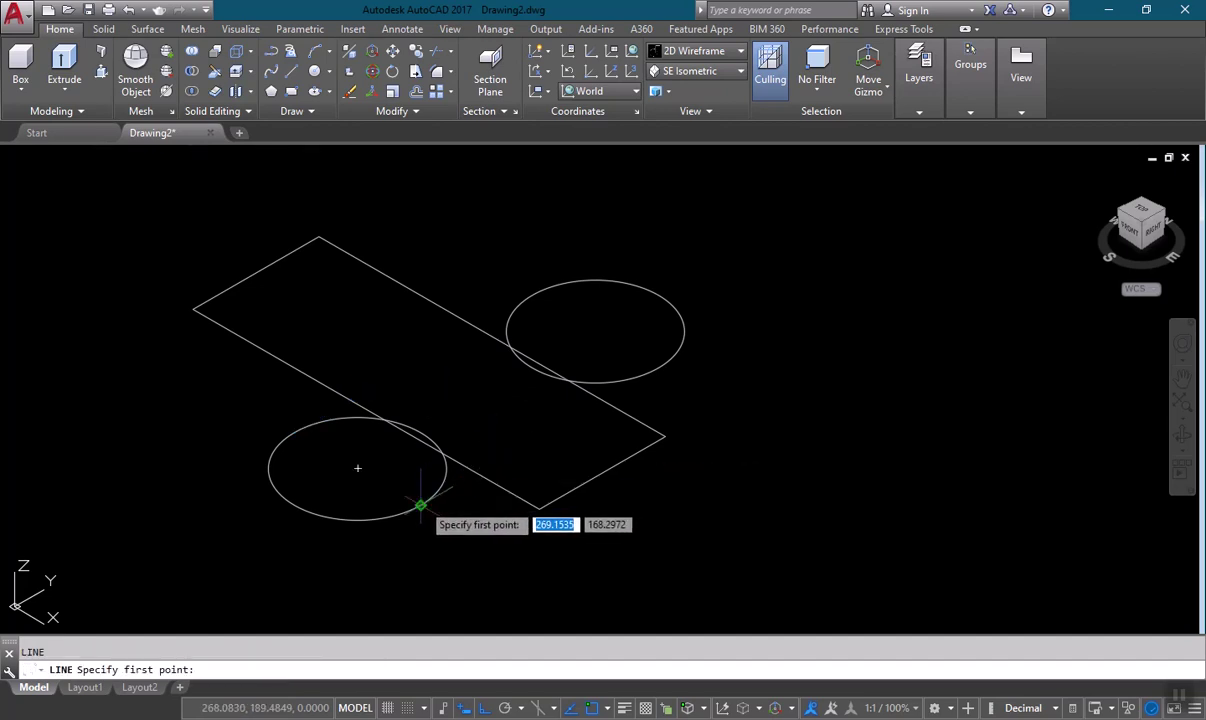
pyautogui.click(391, 487)
pyautogui.press('Return')
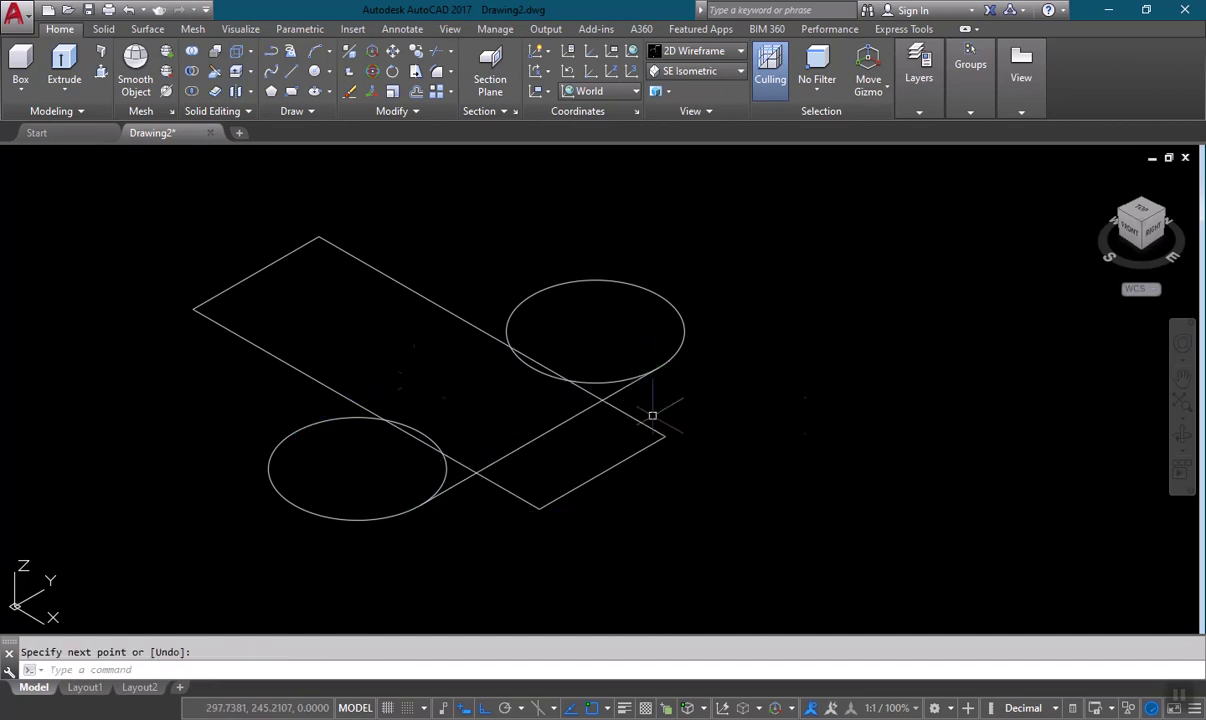
pyautogui.write('l')
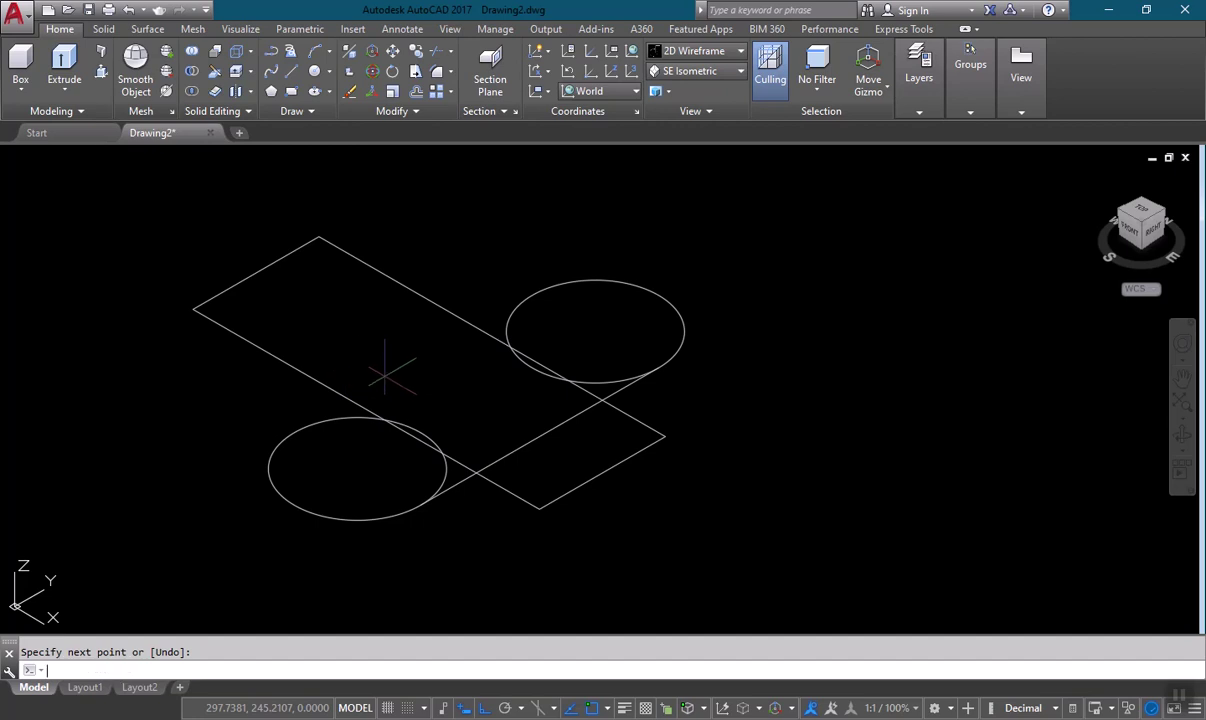
pyautogui.press('Return')
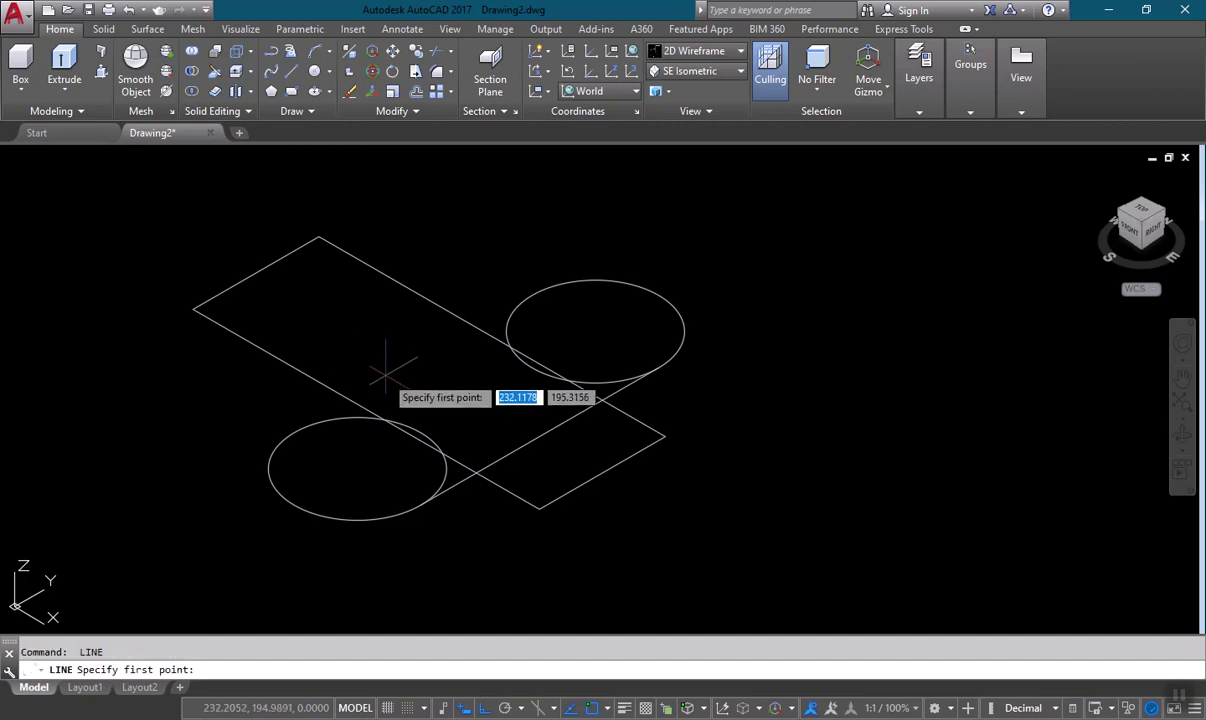
pyautogui.click(292, 431)
pyautogui.press('Return')
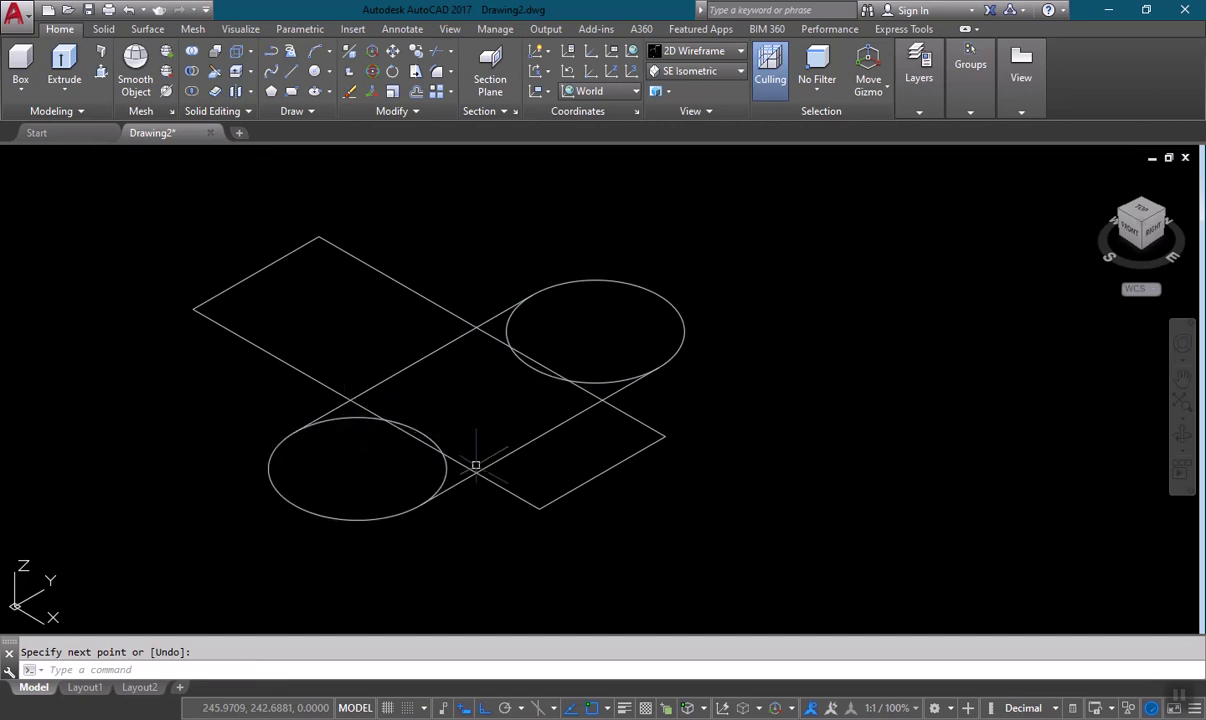
# Step: Using the two tangent lines as cutting edges, trim the circles' inner halves and the rectangle's long edges between the lines
pyautogui.write('ts o')
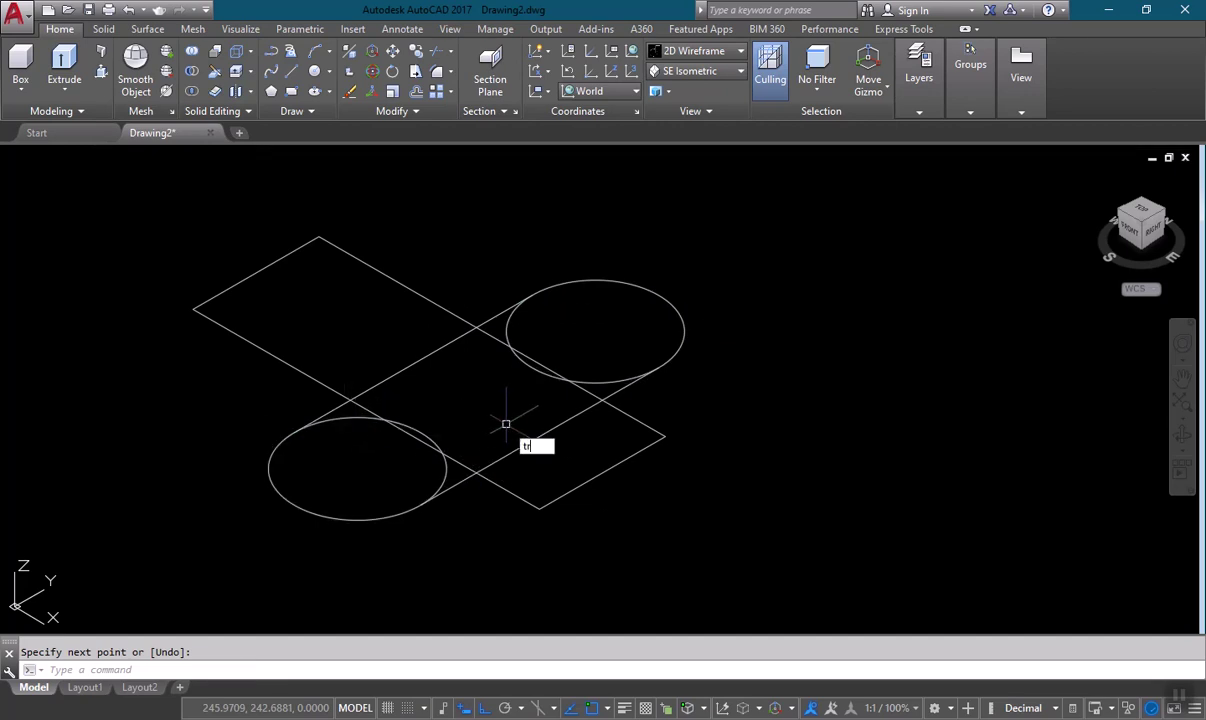
pyautogui.write('r')
pyautogui.press('Return')
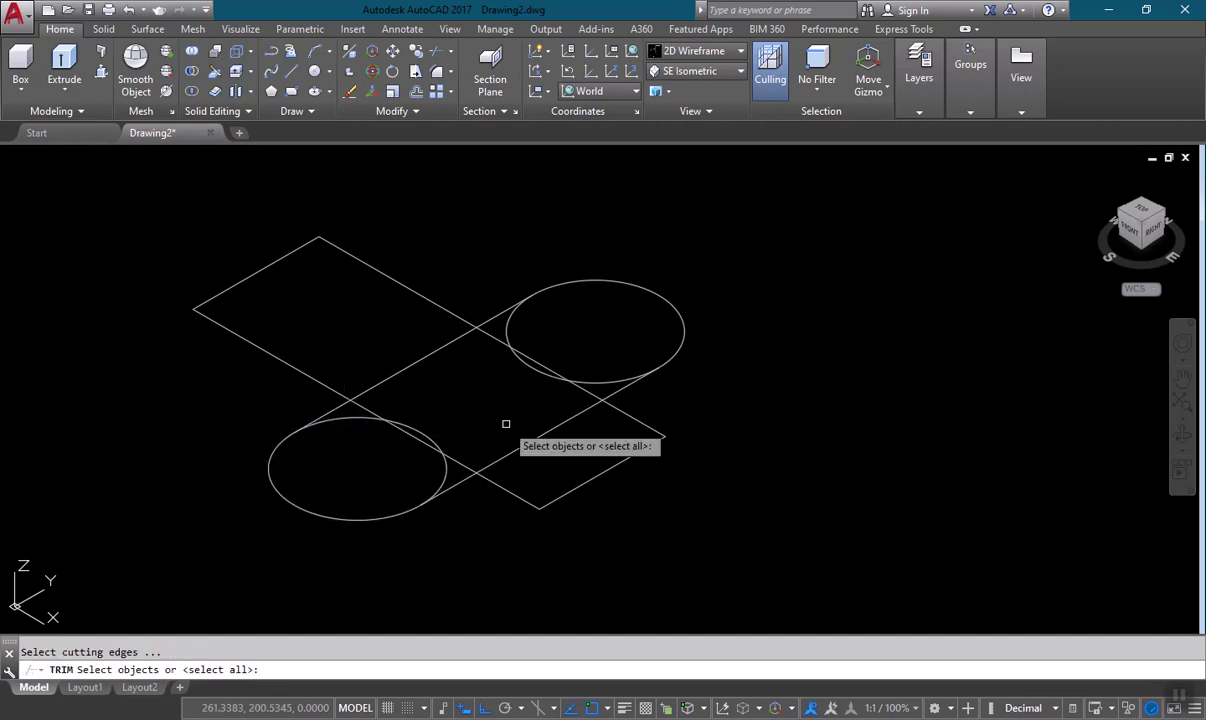
pyautogui.click(436, 352)
pyautogui.click(527, 438)
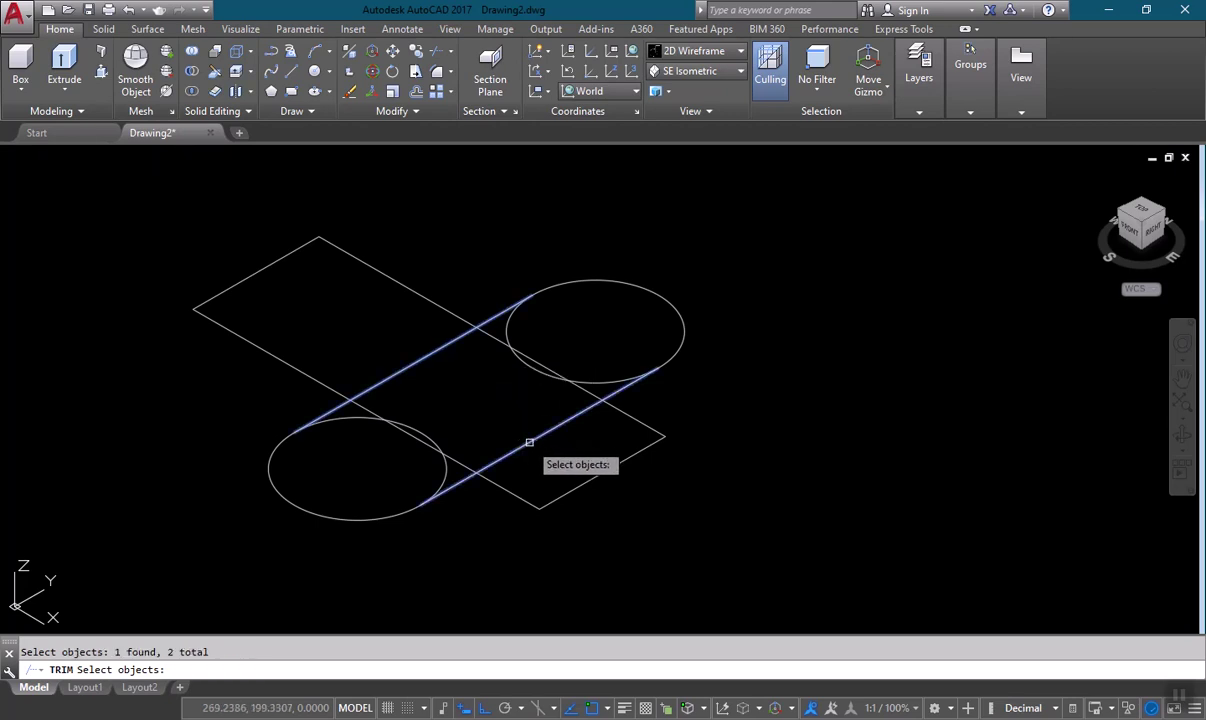
pyautogui.press('Return')
pyautogui.click(354, 417)
pyautogui.click(505, 327)
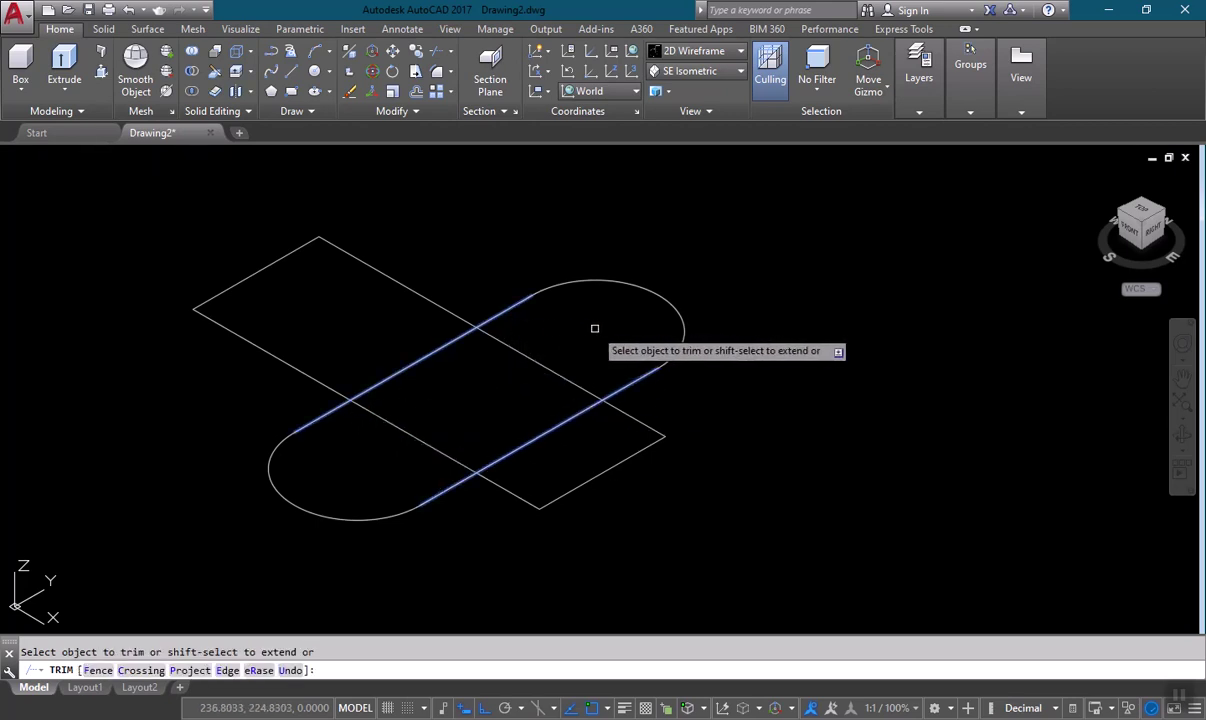
pyautogui.click(410, 434)
pyautogui.click(542, 366)
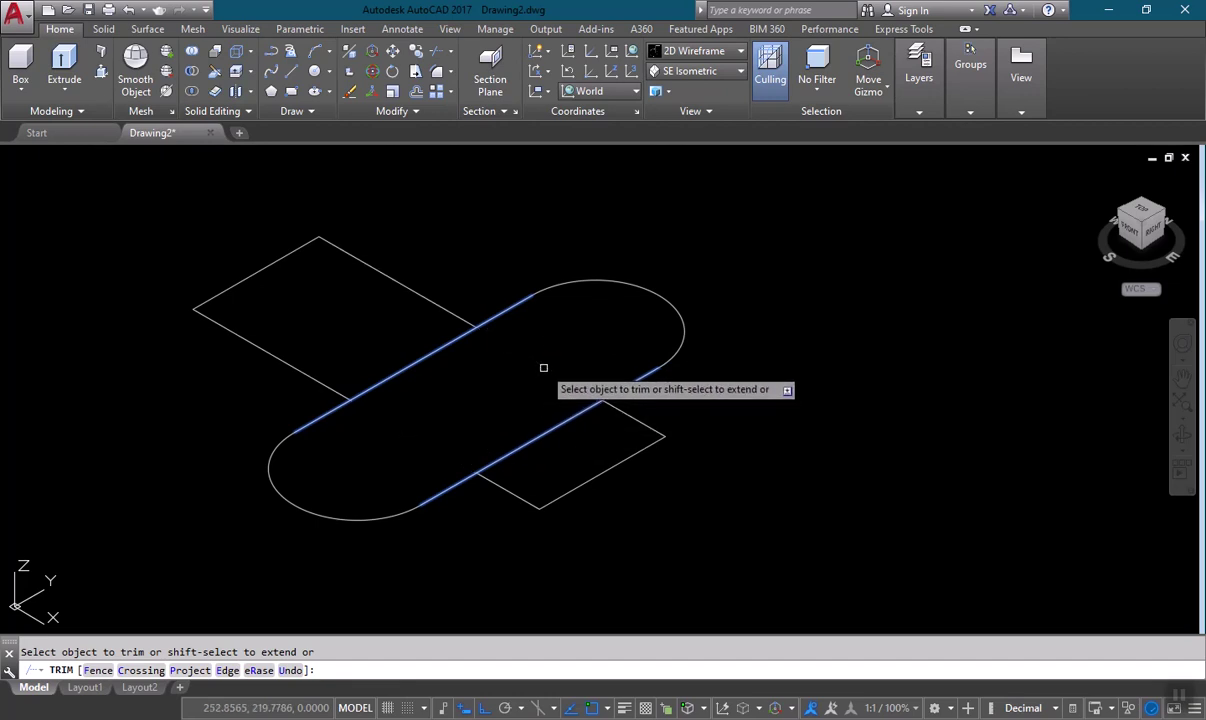
pyautogui.press('Return')
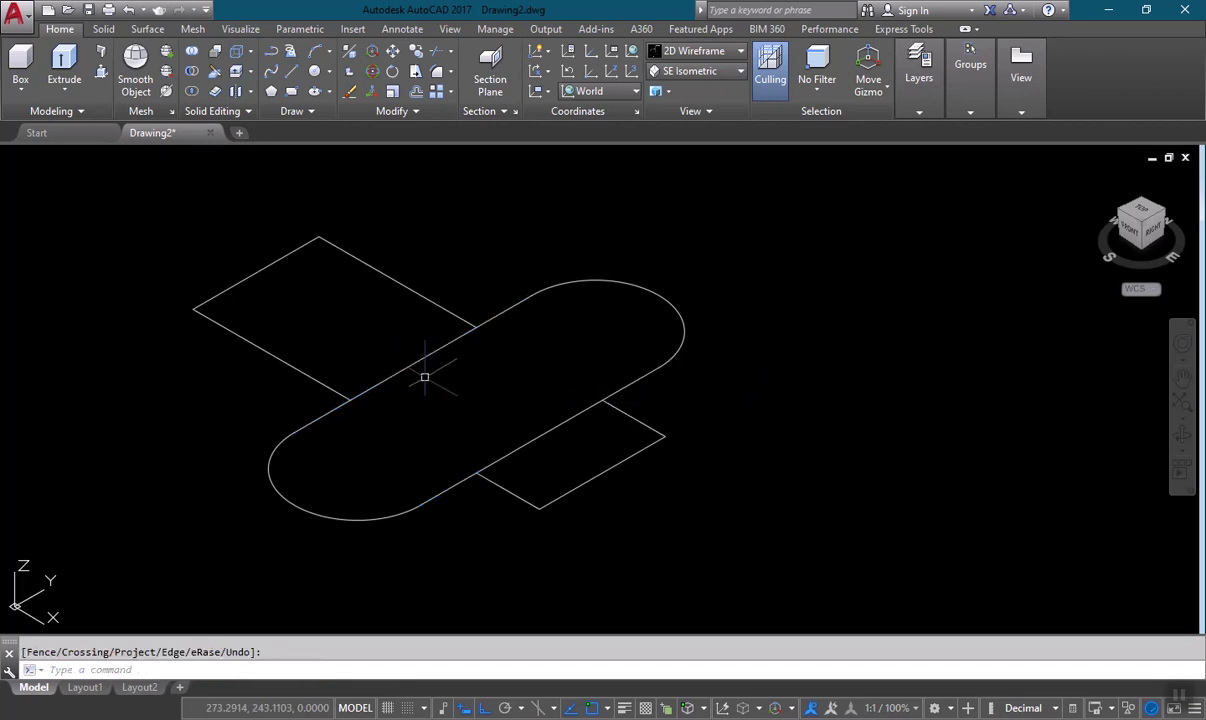
# Step: Trim the middle portions of the two tangent lines inside the rectangle to leave one cross-shaped outline
pyautogui.write('tr')
pyautogui.press('Return')
pyautogui.press('Return')
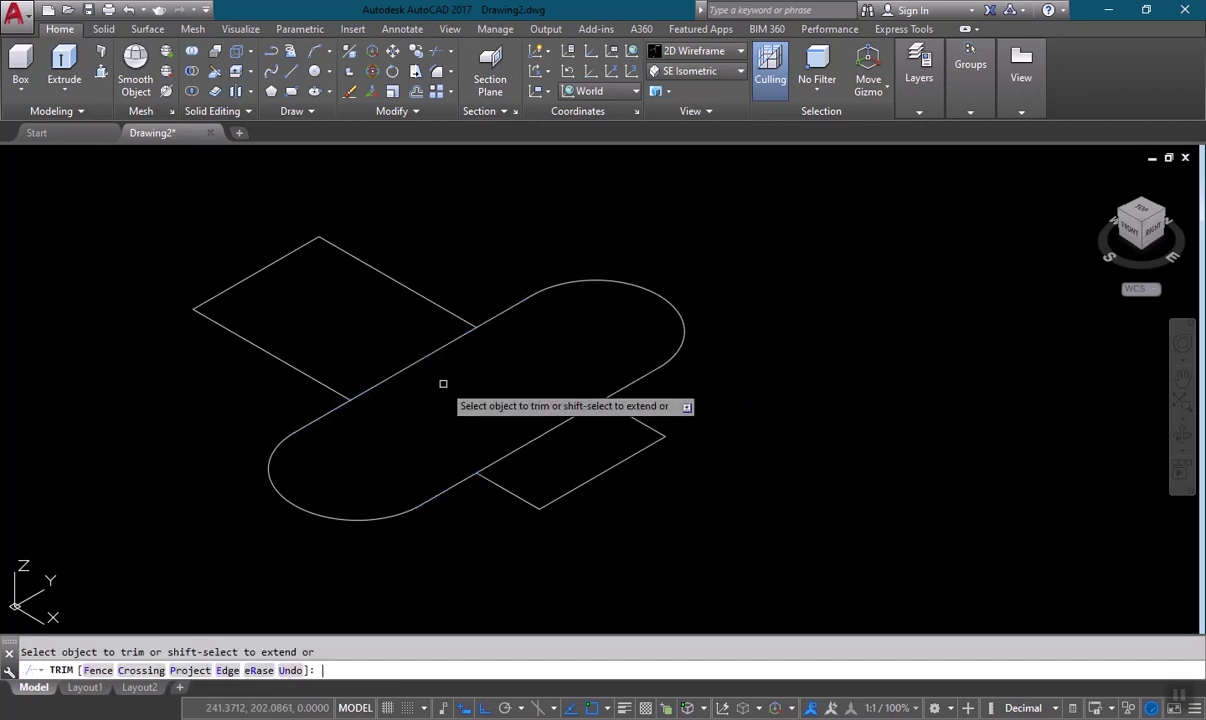
pyautogui.click(423, 357)
pyautogui.click(542, 432)
pyautogui.press('Return')
# Step: Fillet the outline's four inner corners with radius 9, using the Multiple option
pyautogui.write('f')
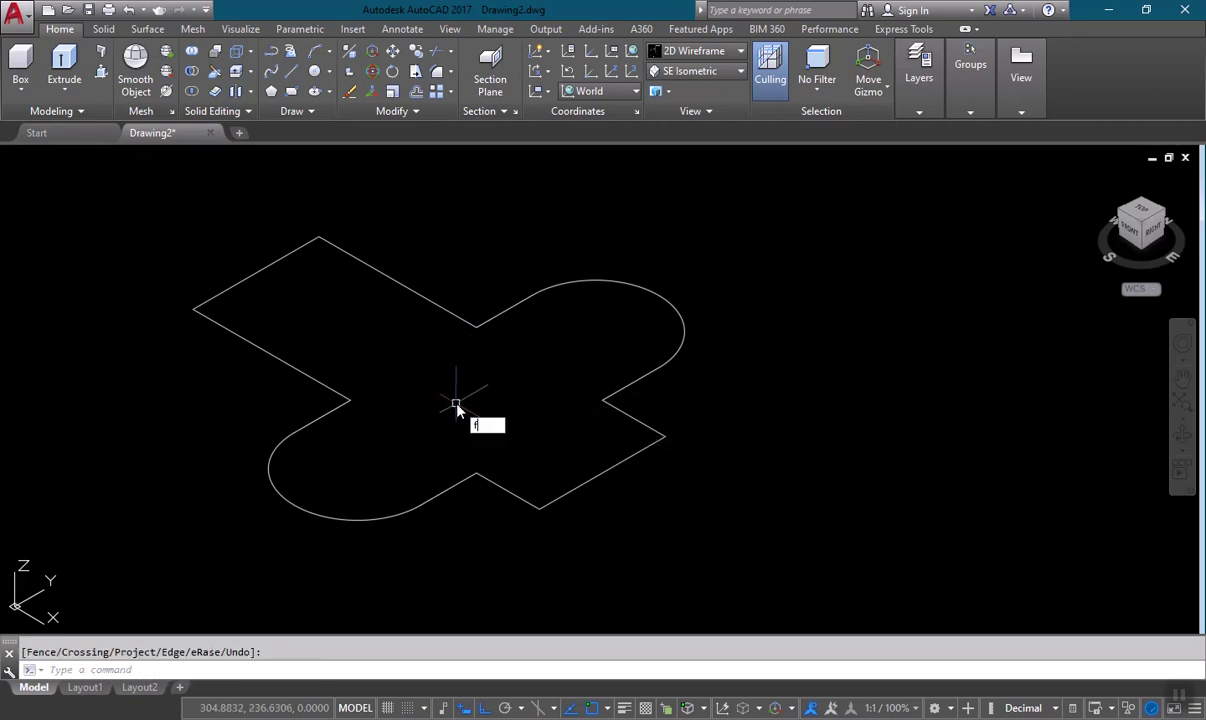
pyautogui.press('Return')
pyautogui.write('r')
pyautogui.press('Return')
pyautogui.write('9')
pyautogui.press('Return')
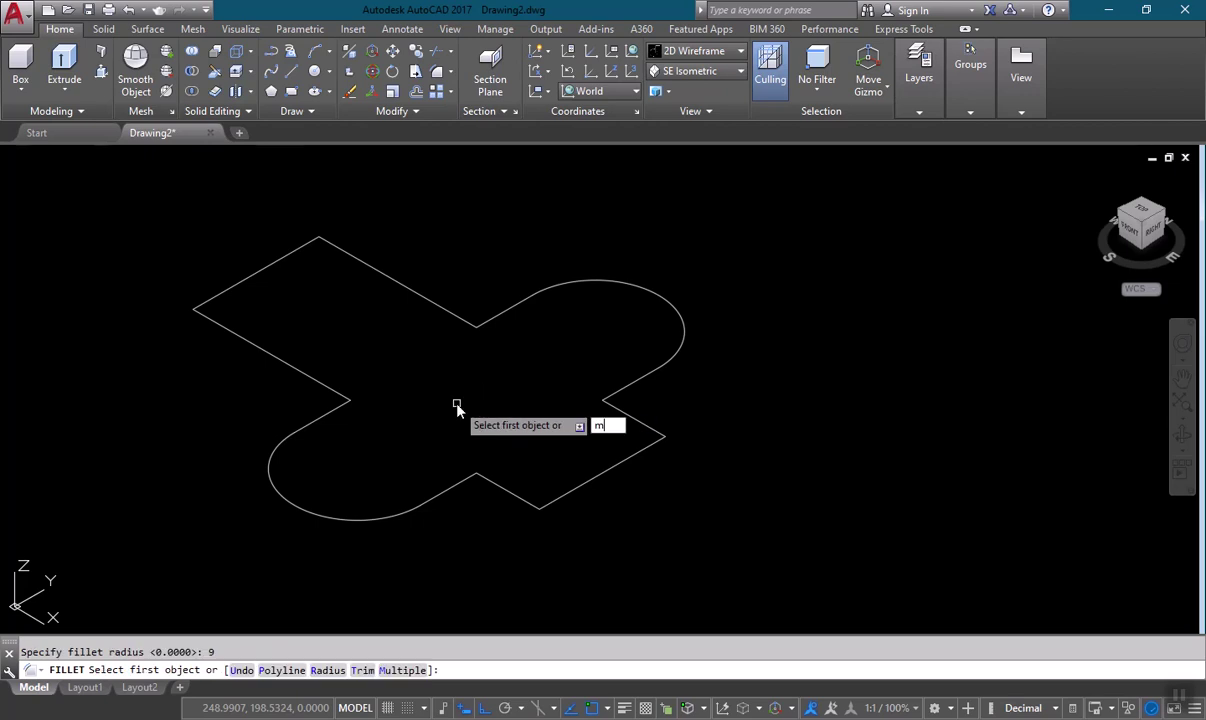
pyautogui.click(331, 402)
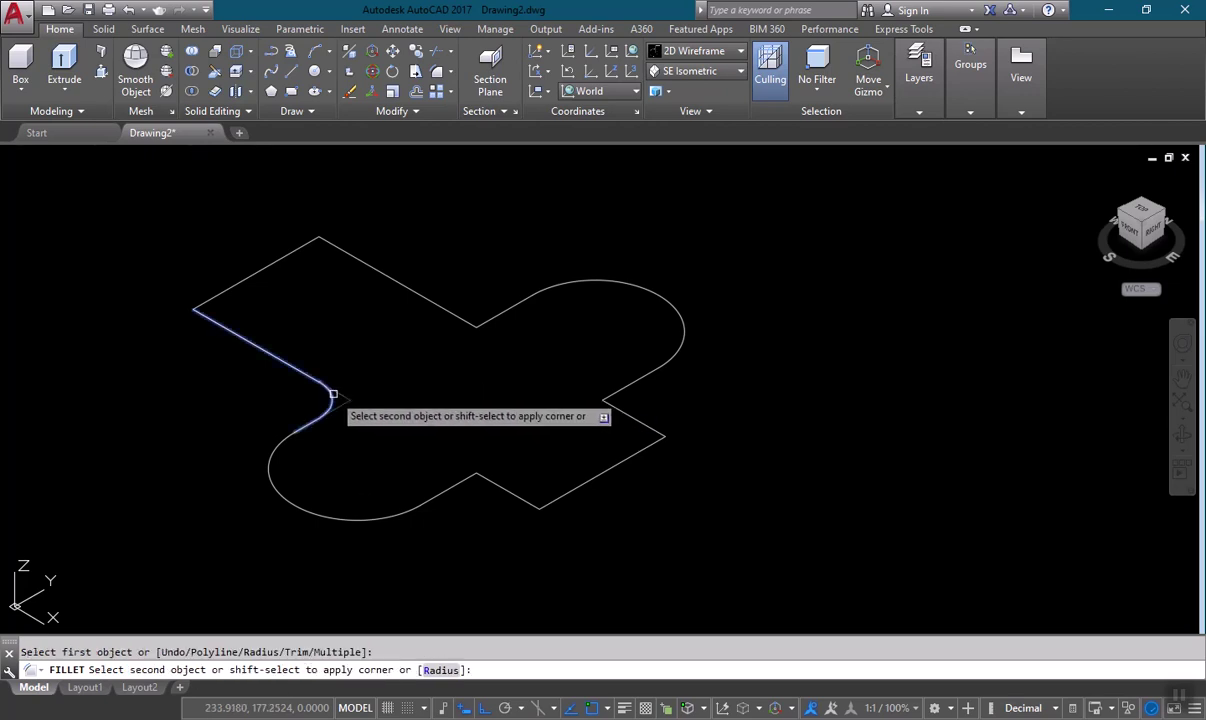
pyautogui.click(325, 388)
pyautogui.click(461, 320)
pyautogui.click(486, 317)
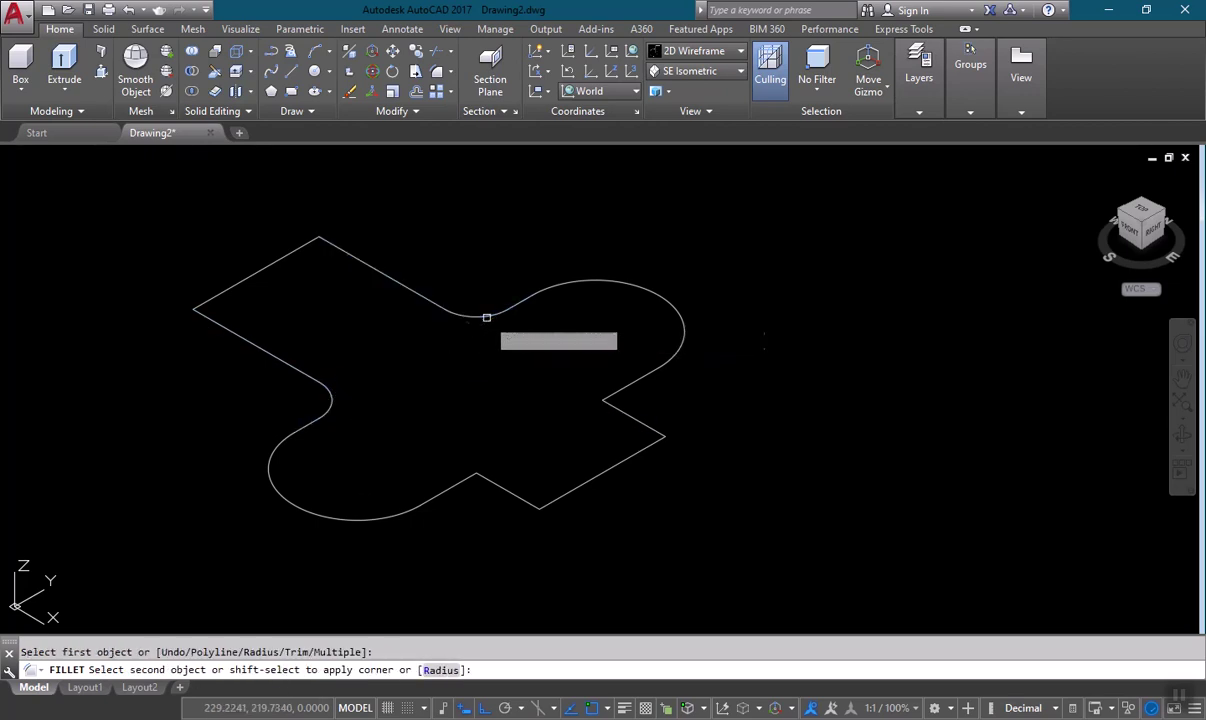
pyautogui.click(621, 390)
pyautogui.click(632, 409)
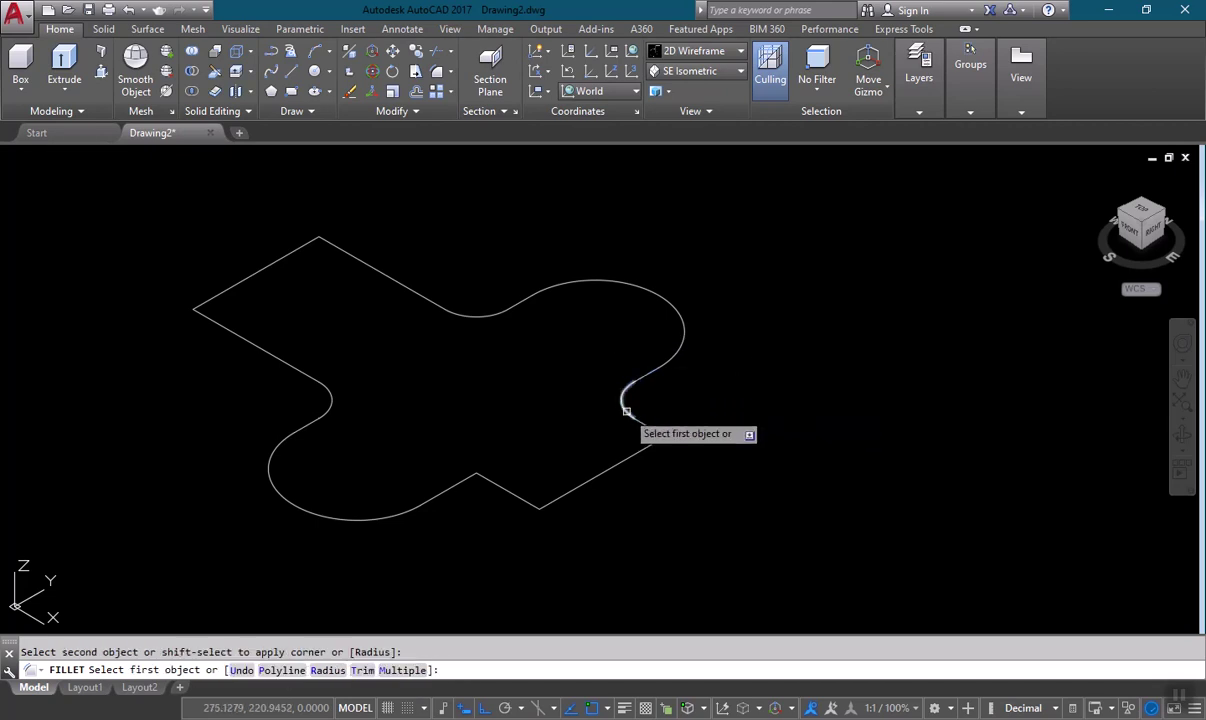
pyautogui.click(484, 481)
pyautogui.click(455, 487)
pyautogui.press('Escape')
# Step: Check the reference image in Photos, and in AutoCAD convert the whole closed outline into a region
pyautogui.scroll(-4, 718, 425)
pyautogui.moveTo(718, 425); pyautogui.dragTo(708, 448, button='middle')
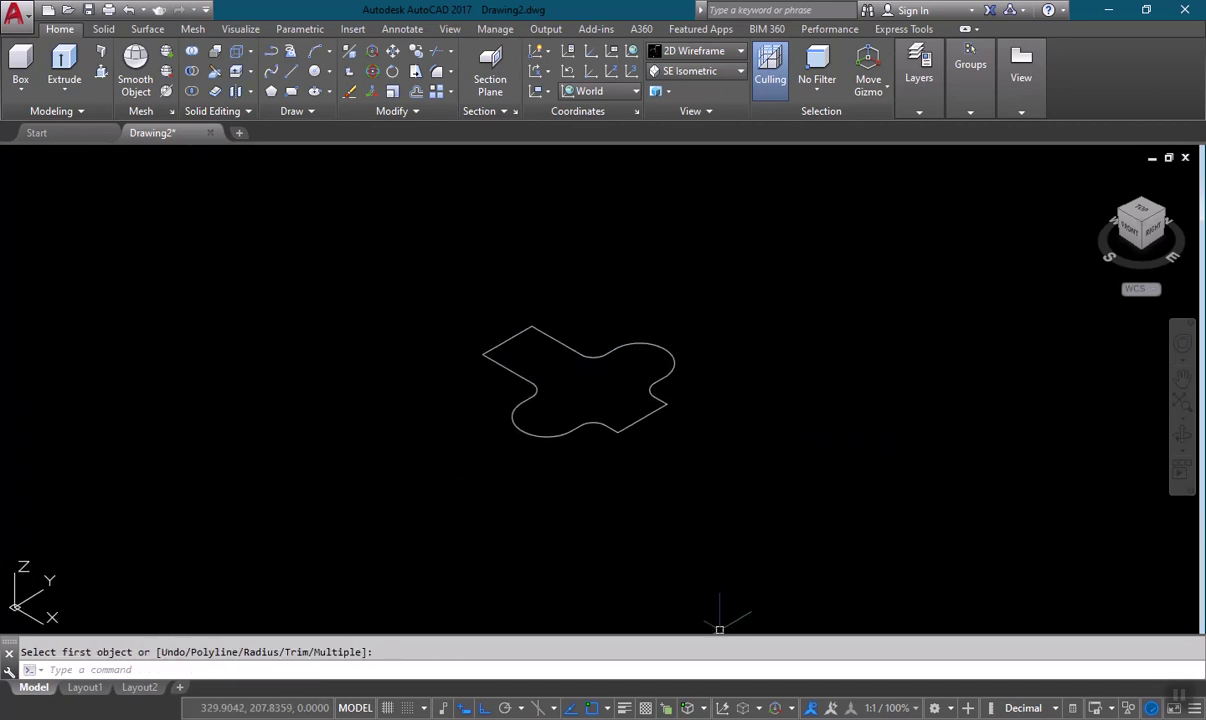
pyautogui.click(673, 640)
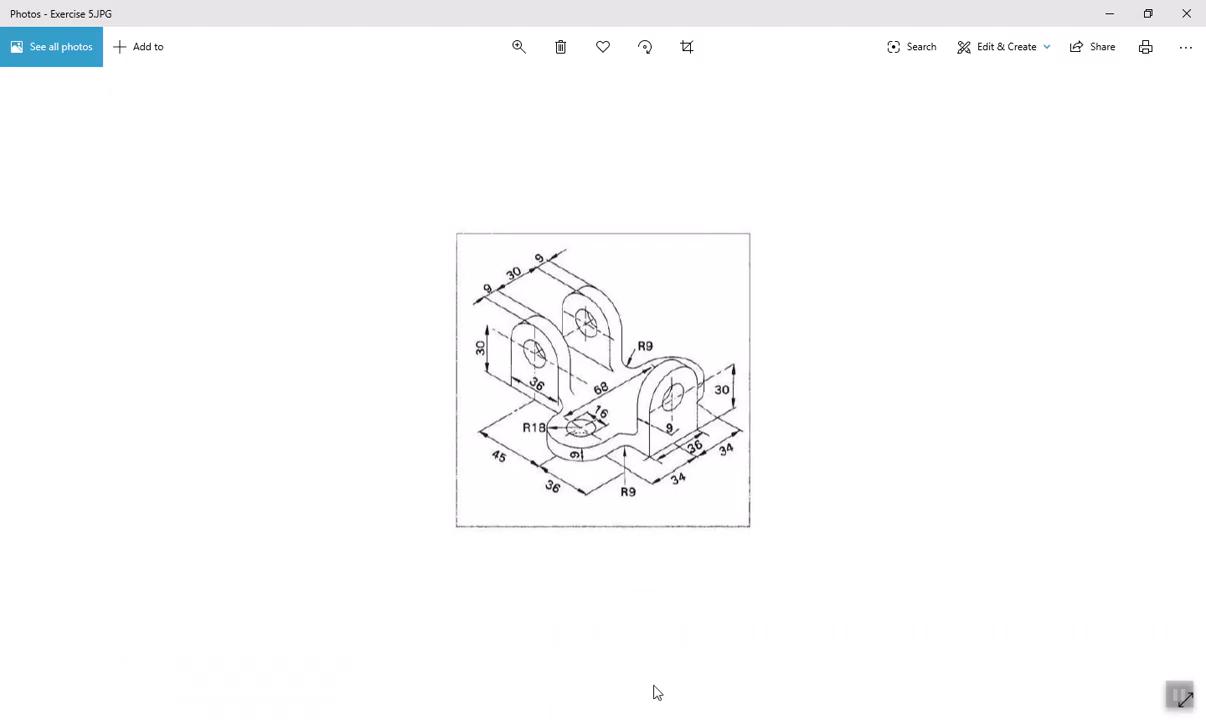
pyautogui.hotkey('alt', 'Tab')
pyautogui.moveTo(670, 447); pyautogui.dragTo(628, 479, button='middle')
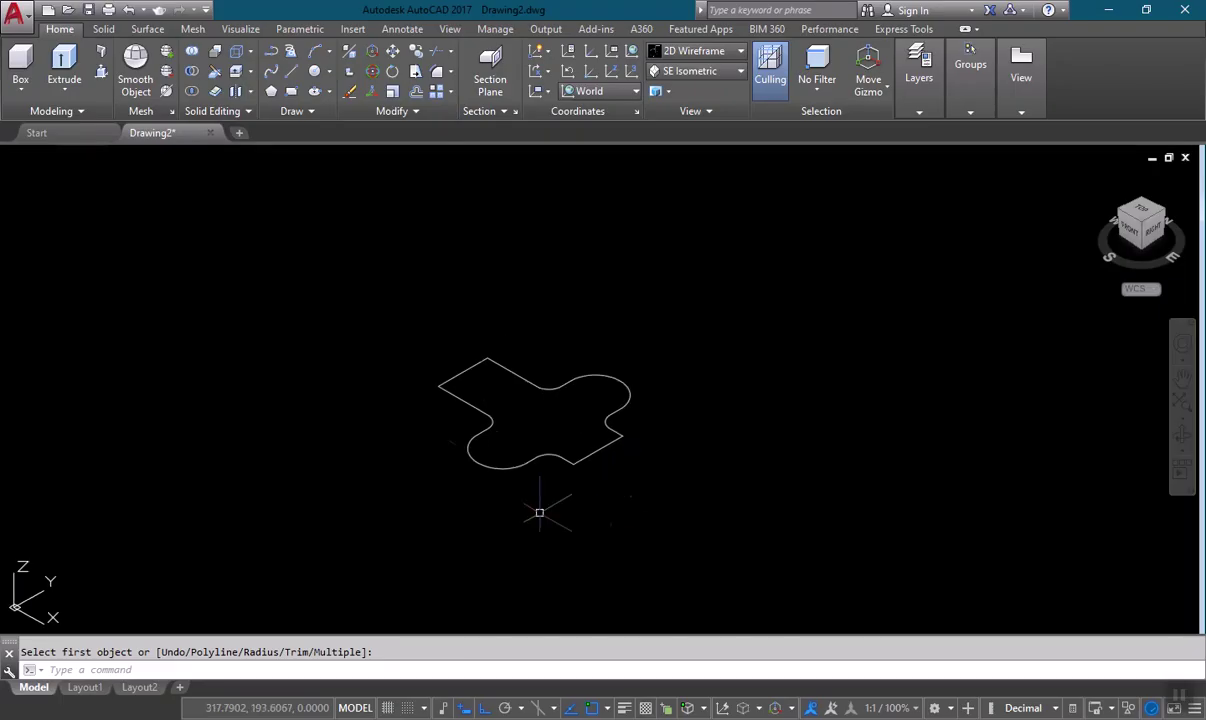
pyautogui.write('re')
pyautogui.press('Return')
pyautogui.write('region')
pyautogui.press('Return')
pyautogui.click(676, 502)
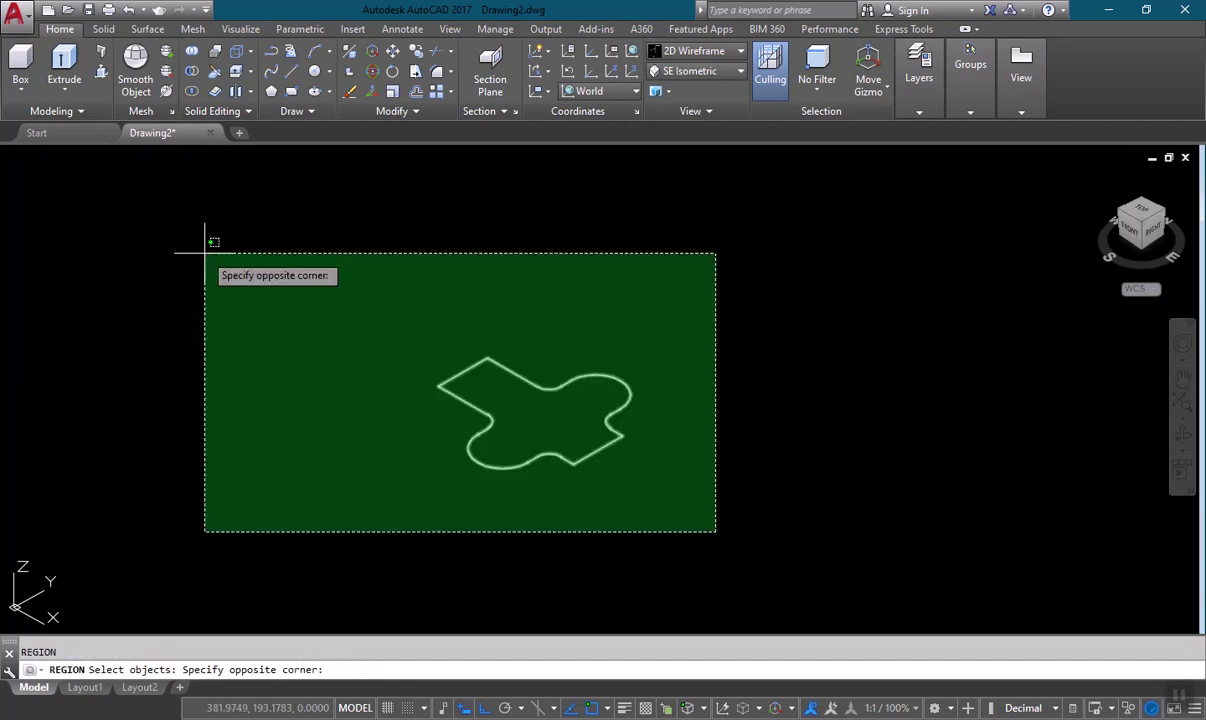
pyautogui.click(290, 260)
pyautogui.press('Return')
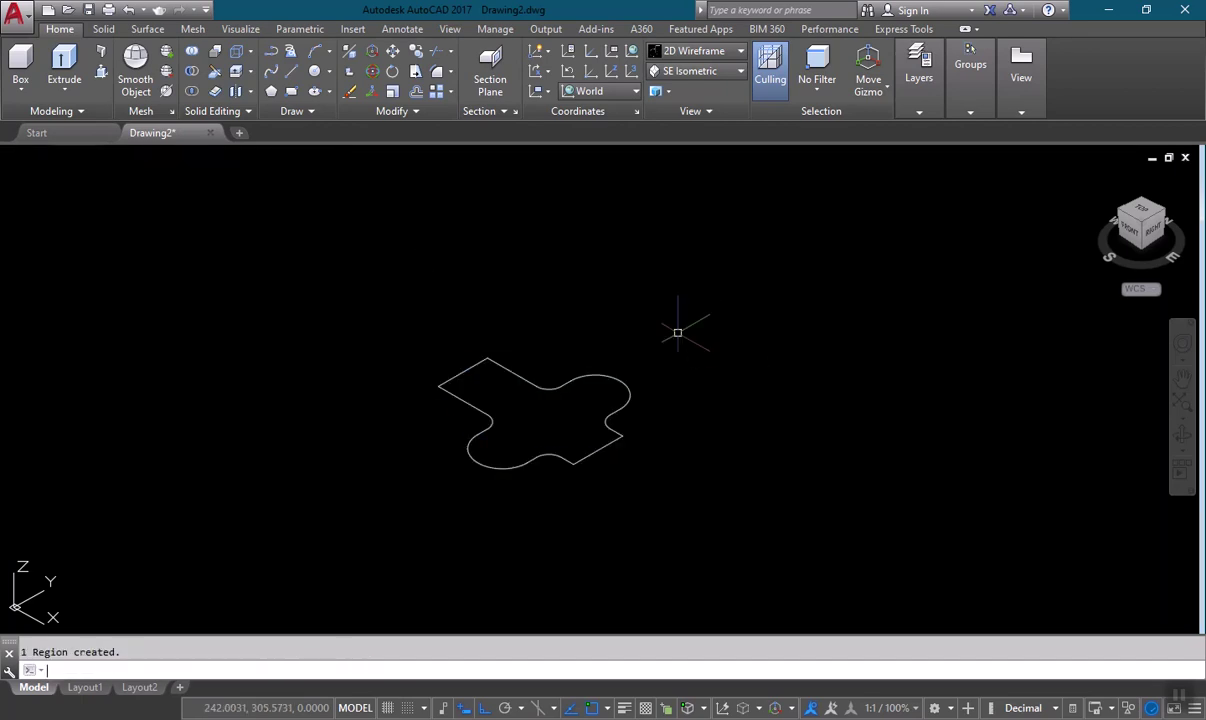
# Step: Extrude the outline region 9 upward as a solid base plate
pyautogui.click(74, 56)
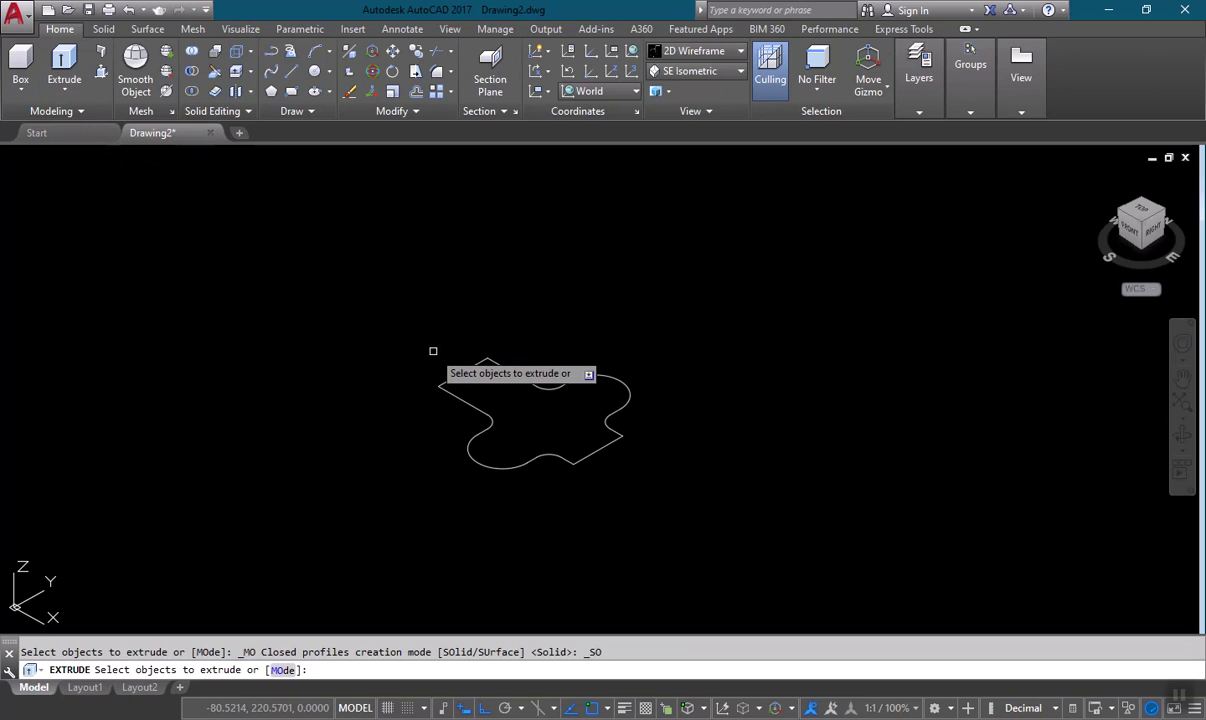
pyautogui.click(463, 369)
pyautogui.press('Return')
pyautogui.write('9')
pyautogui.press('Return')
# Step: Move the extruded base plate aside in positive Y, and move it back to about its original position
pyautogui.write('m')
pyautogui.press('Return')
pyautogui.click(625, 374)
pyautogui.press('Return')
pyautogui.click(536, 417)
pyautogui.click(801, 348)
pyautogui.press('Return')
pyautogui.click(775, 342)
pyautogui.press('Return')
pyautogui.click(844, 400)
pyautogui.click(661, 506)
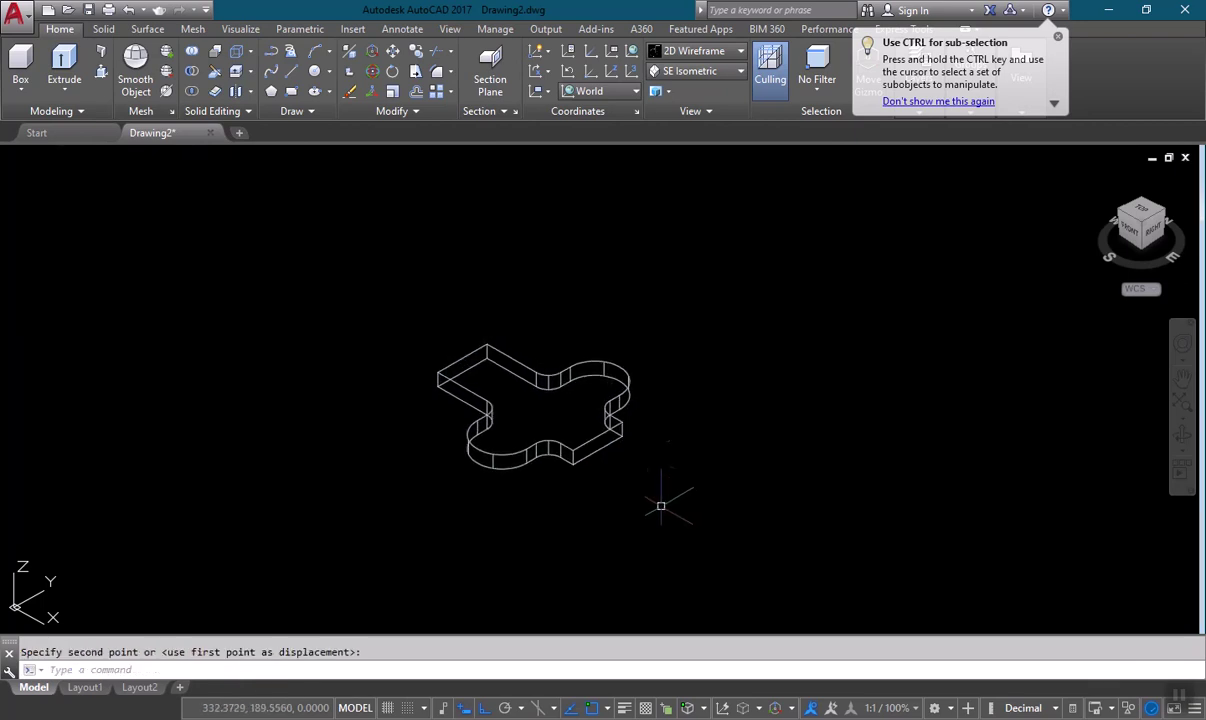
# Step: Preview the base plate in the Realistic visual style, and return to 2D Wireframe
pyautogui.click(740, 51)
pyautogui.click(893, 82)
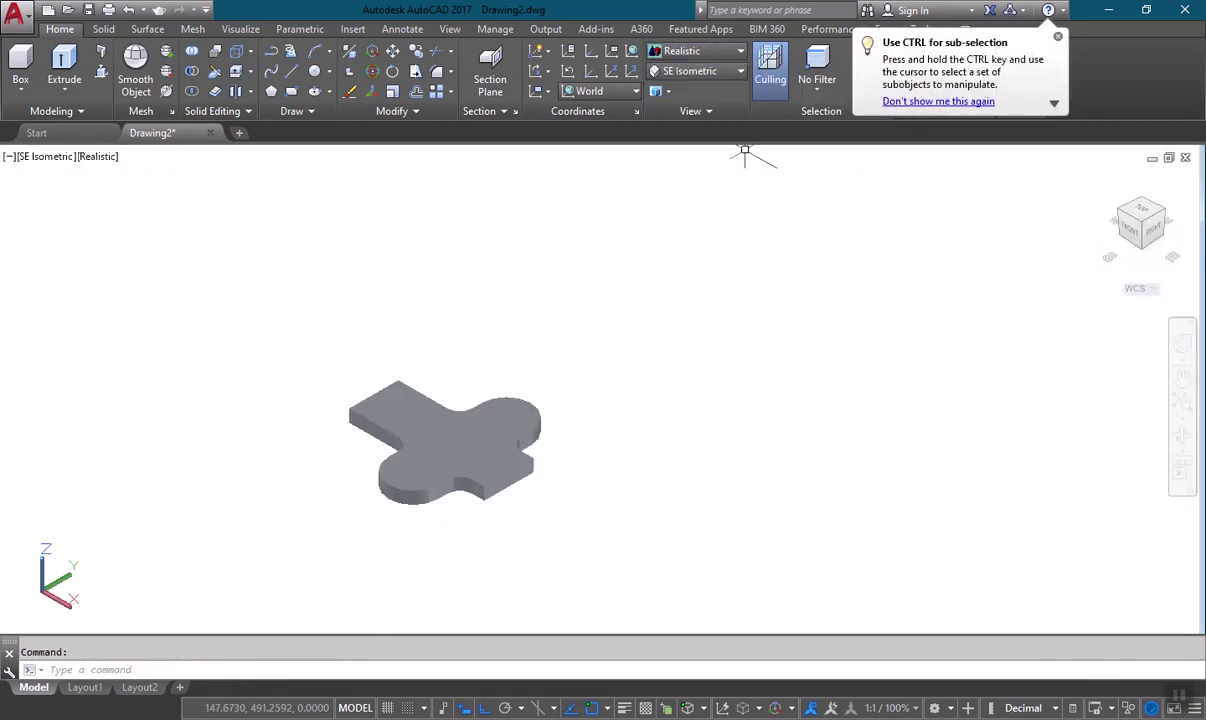
pyautogui.click(740, 53)
pyautogui.click(668, 86)
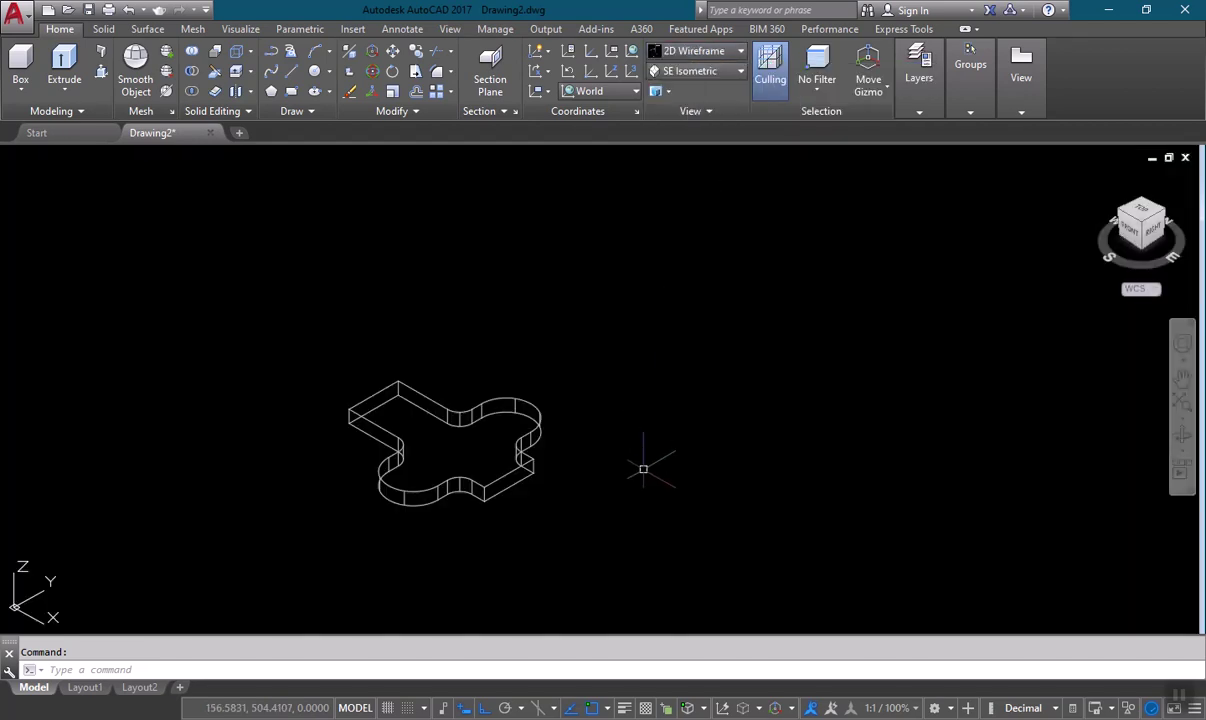
# Step: In Photos, mark the reference image with a red arrow labelled F at the 45-side lug and one labelled R at the single lug, and exit drawing mode
pyautogui.click(680, 625)
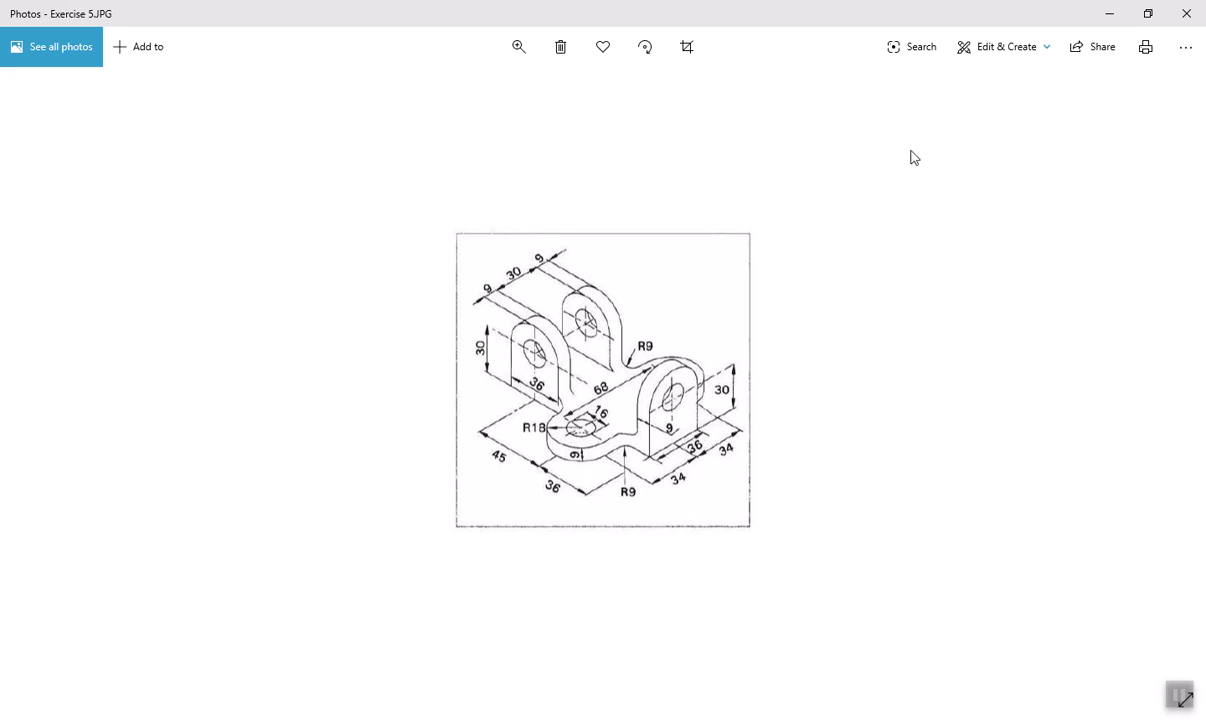
pyautogui.click(976, 52)
pyautogui.click(946, 136)
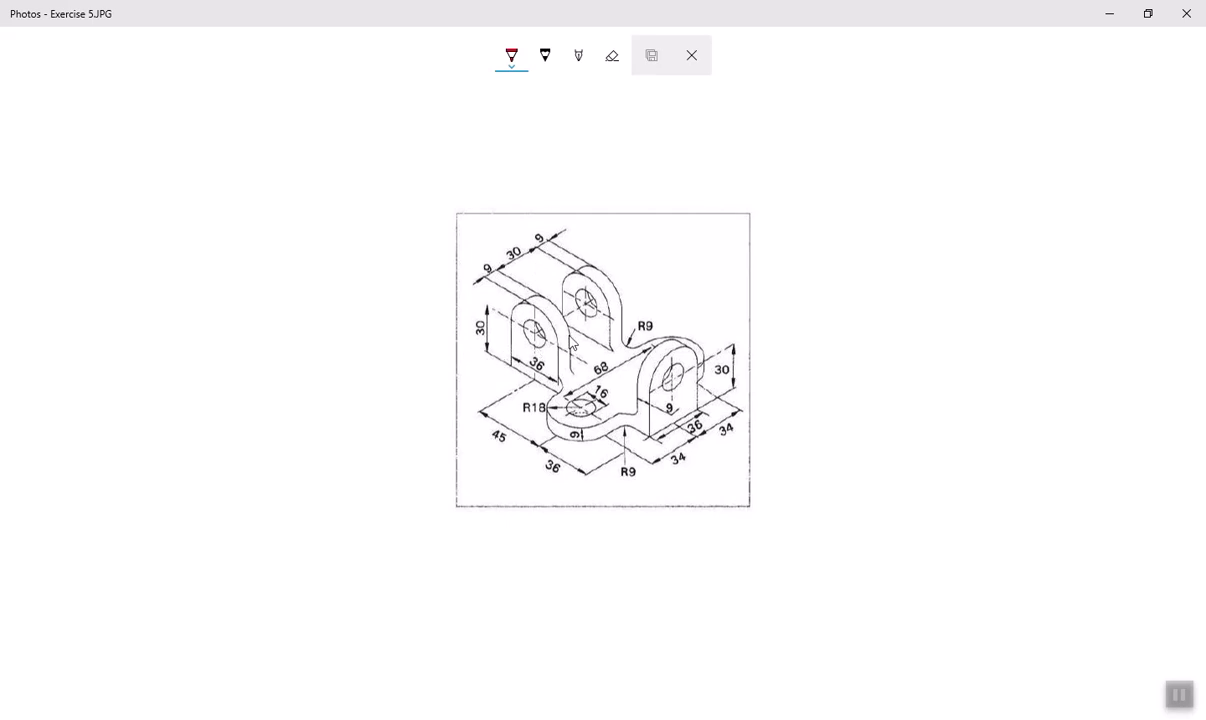
pyautogui.moveTo(470, 380)
pyautogui.mouseDown()
pyautogui.moveTo(523, 327)
pyautogui.moveTo(519, 348)
pyautogui.mouseUp()
pyautogui.moveTo(470, 395)
pyautogui.mouseDown()
pyautogui.moveTo(480, 435)
pyautogui.moveTo(486, 389)
pyautogui.moveTo(490, 415)
pyautogui.mouseUp()
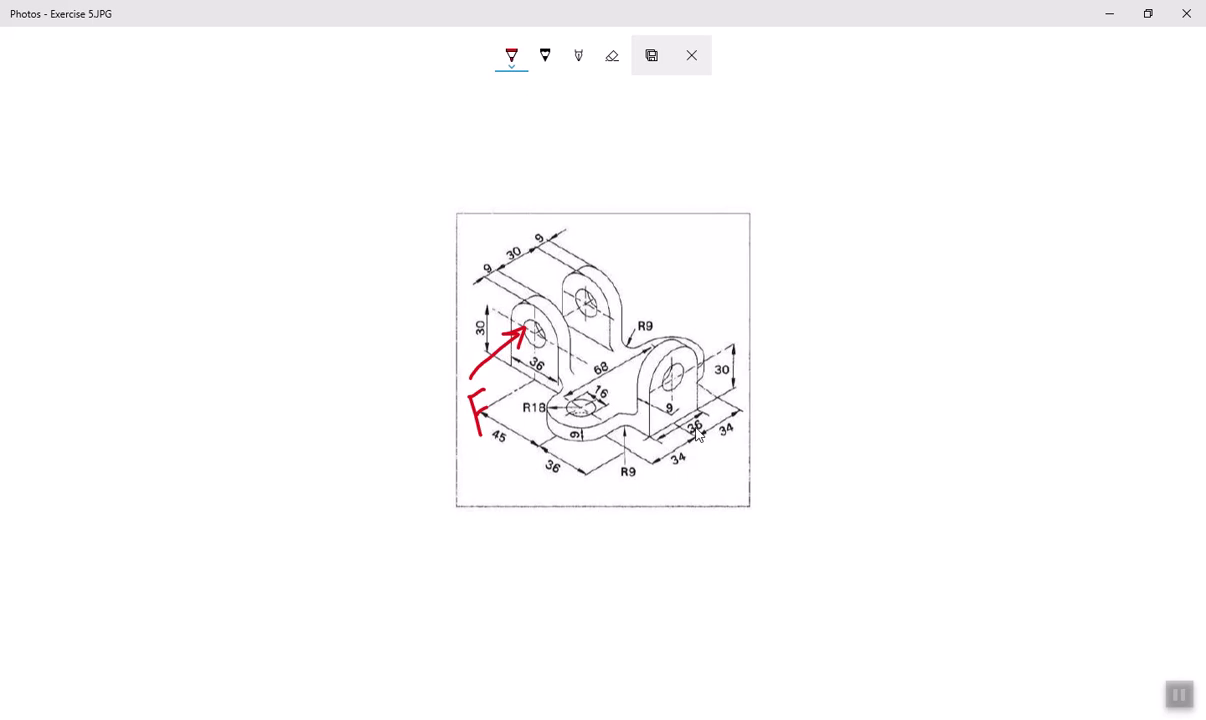
pyautogui.moveTo(733, 451); pyautogui.dragTo(678, 408)
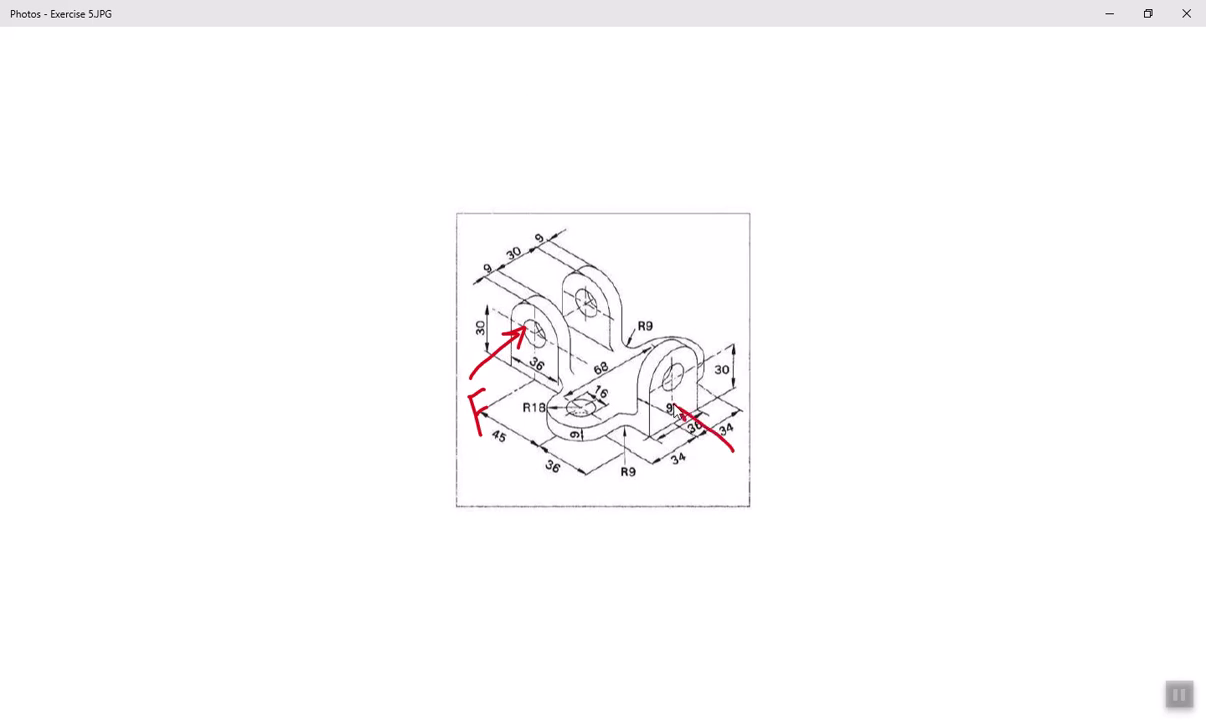
pyautogui.moveTo(695, 450)
pyautogui.mouseDown()
pyautogui.moveTo(695, 478)
pyautogui.moveTo(697, 466)
pyautogui.mouseUp()
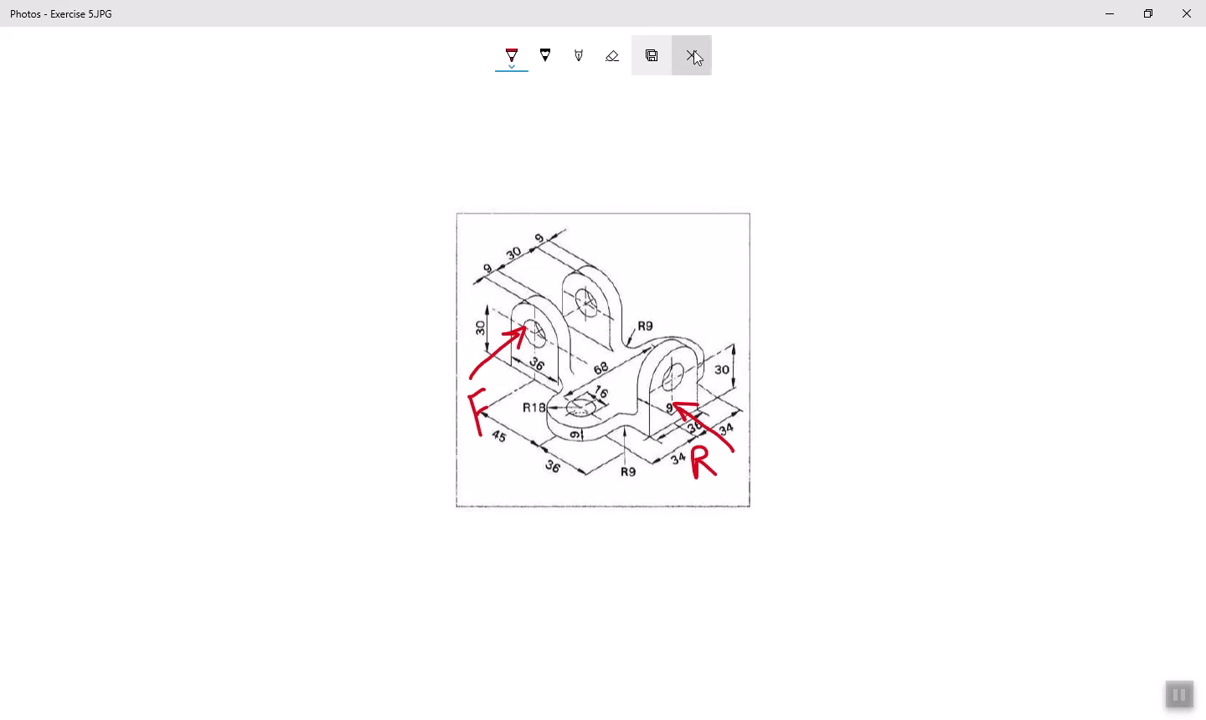
pyautogui.click(691, 55)
pyautogui.click(566, 408)
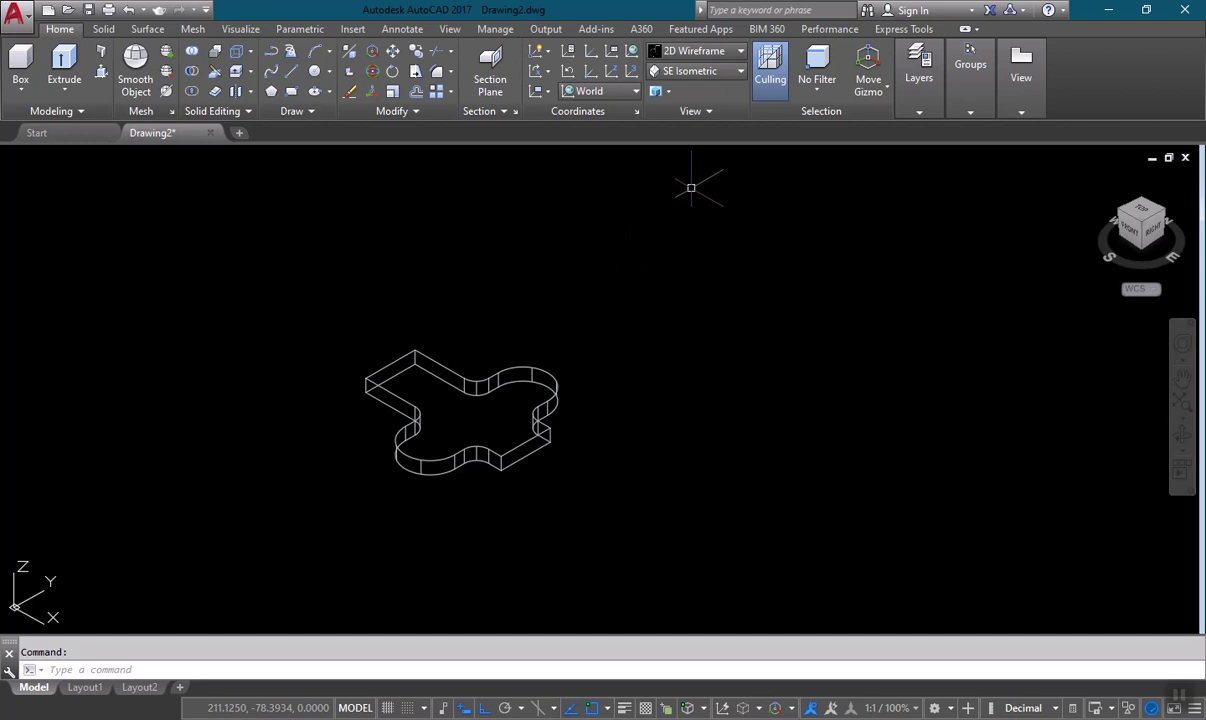
# Step: Set the coordinate system to the Front orientation while keeping the SE Isometric view
pyautogui.click(736, 71)
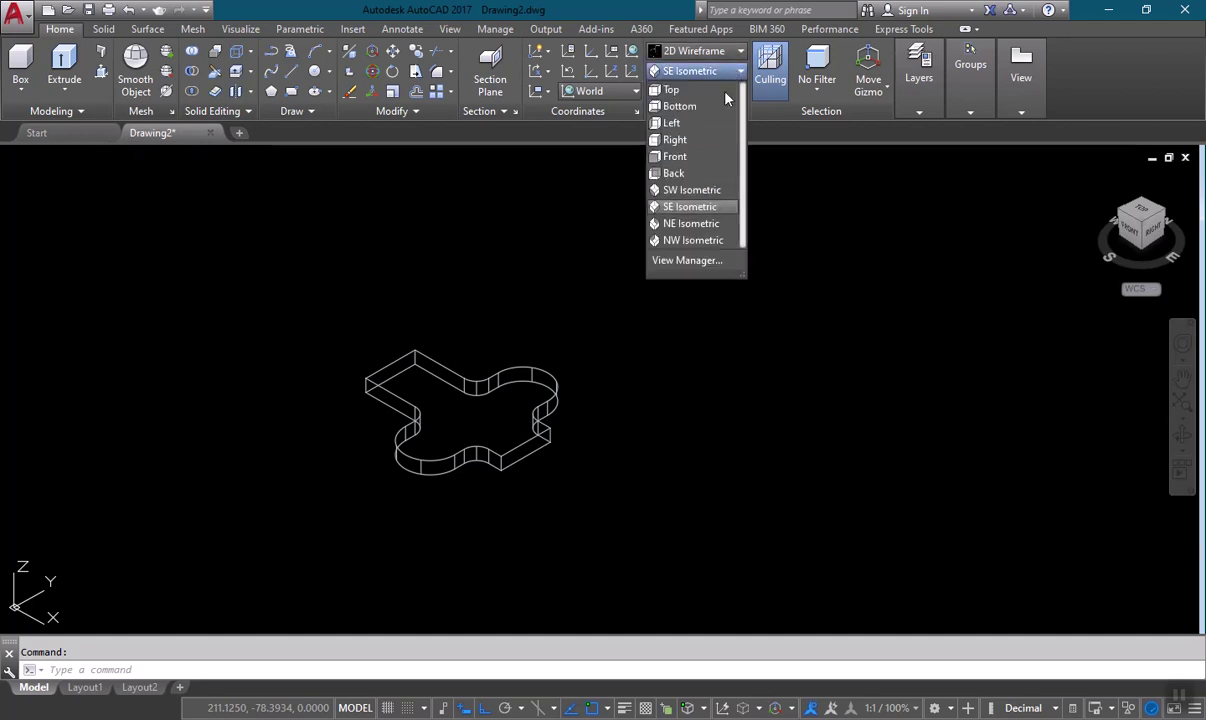
pyautogui.click(631, 10)
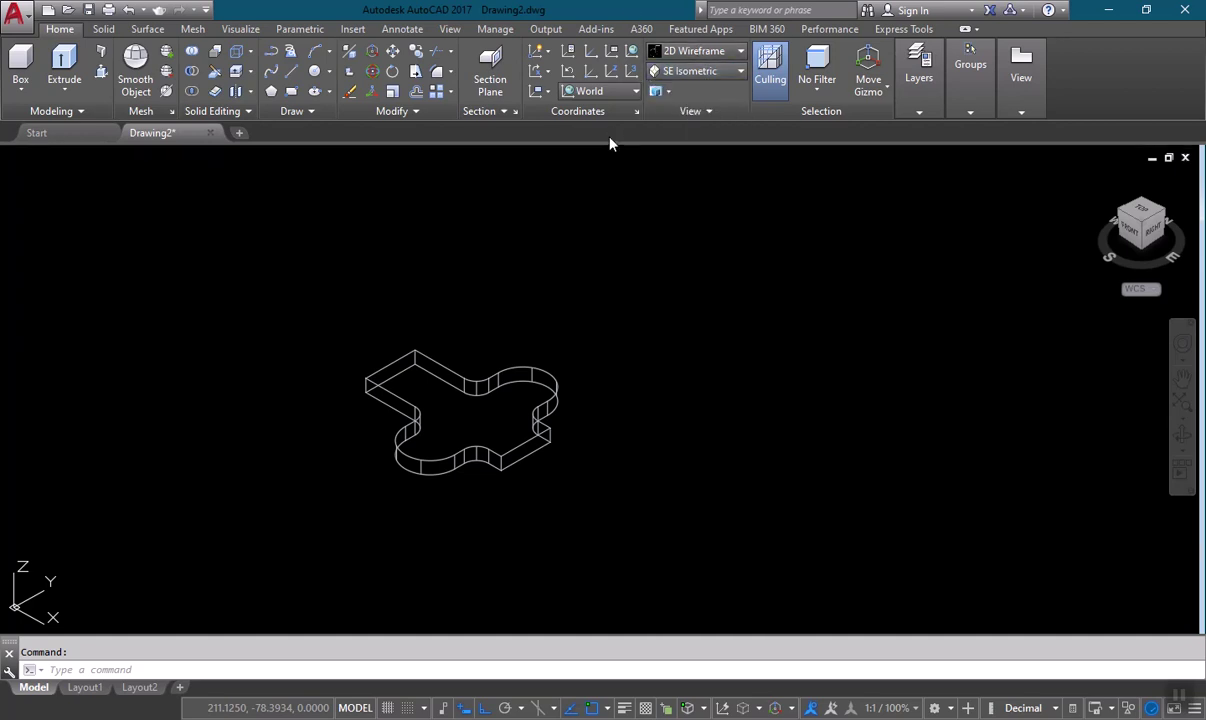
pyautogui.click(636, 91)
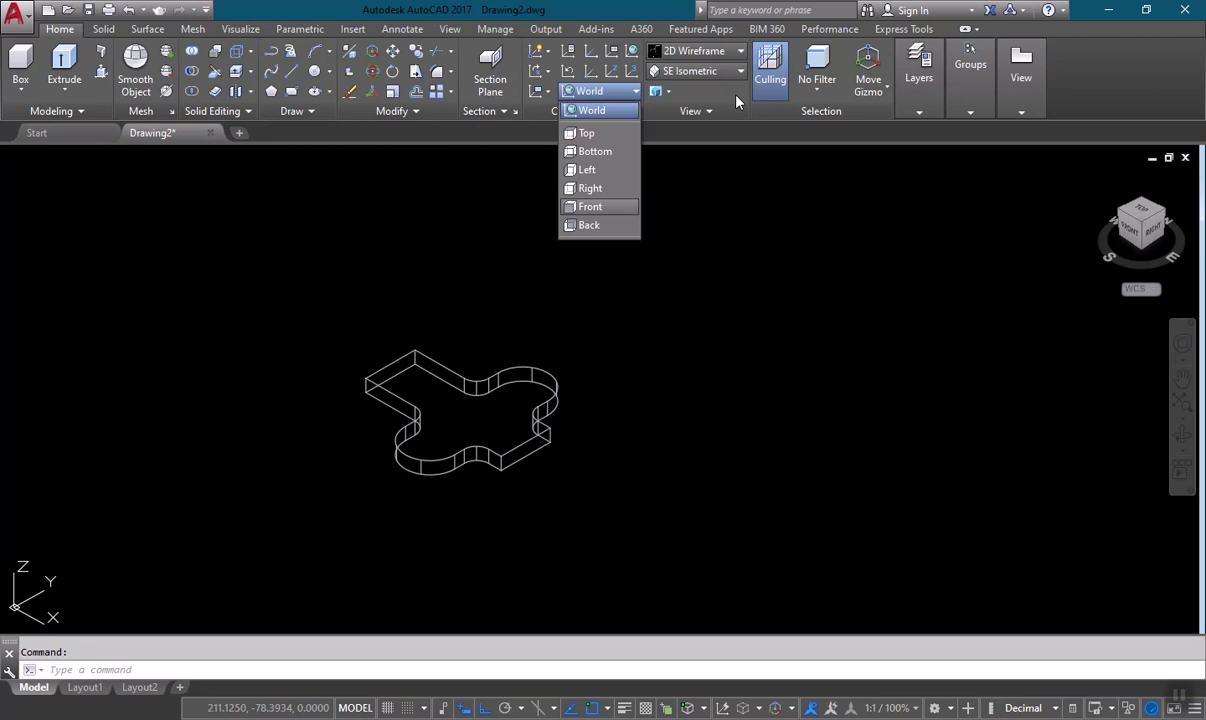
pyautogui.click(670, 10)
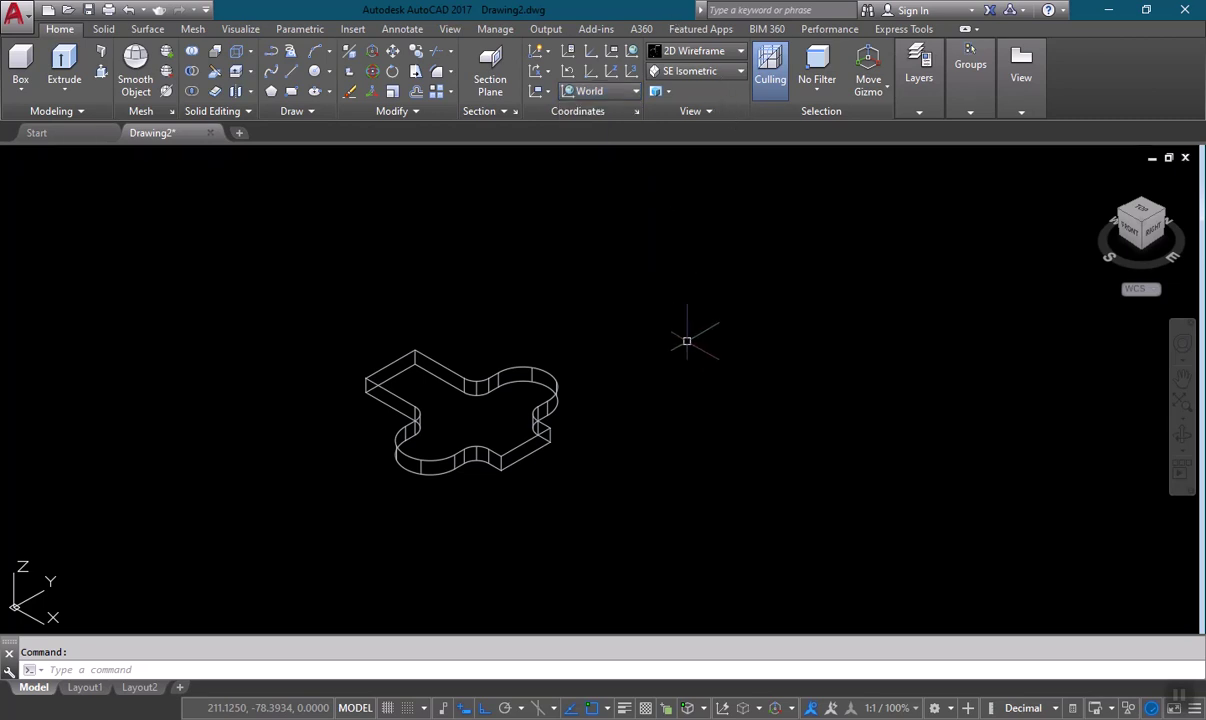
pyautogui.click(636, 92)
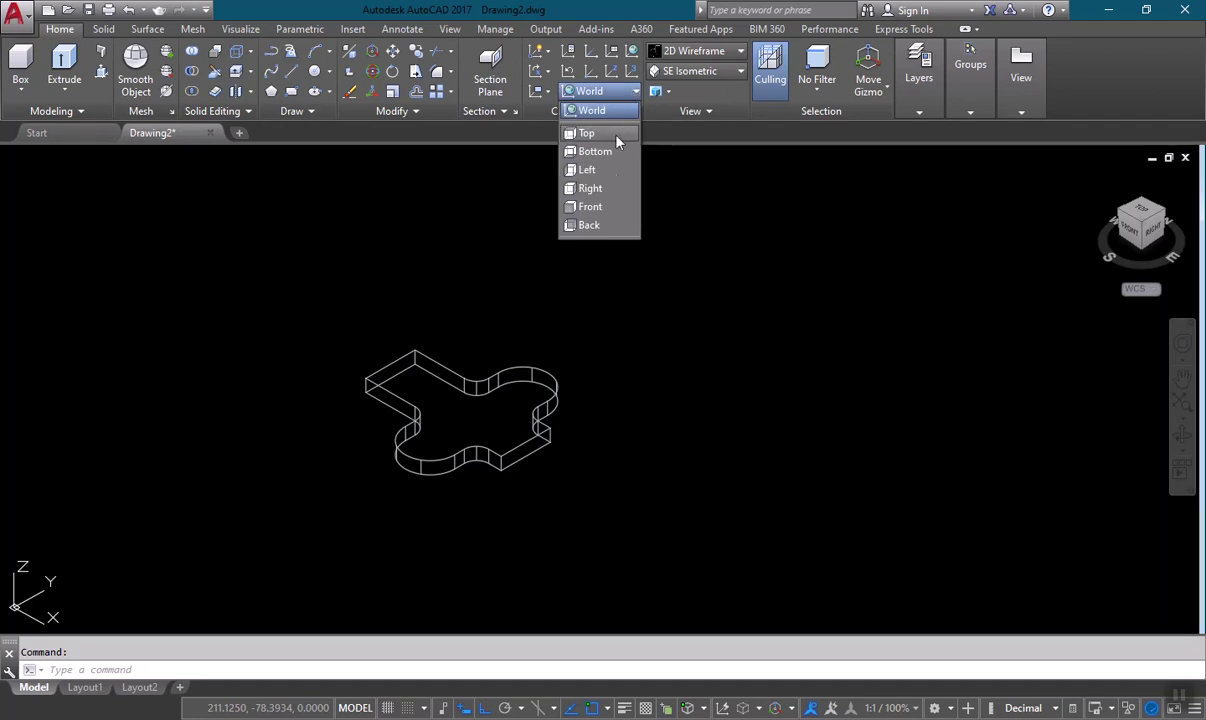
pyautogui.click(591, 207)
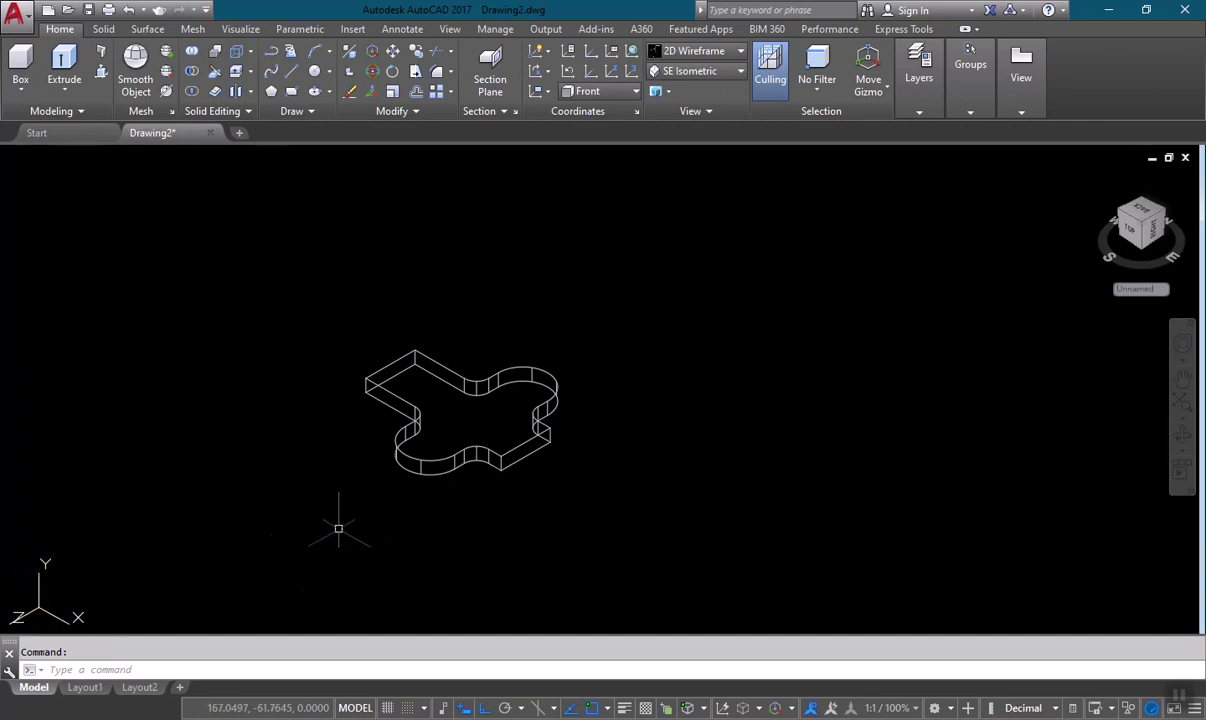
pyautogui.moveTo(575, 497); pyautogui.dragTo(590, 470, button='middle')
# Step: Check the lug dimensions on the reference image and draw a closed 36 by 30 upright rectangle of lines beside the base plate
pyautogui.moveTo(670, 712)
pyautogui.click(680, 650)
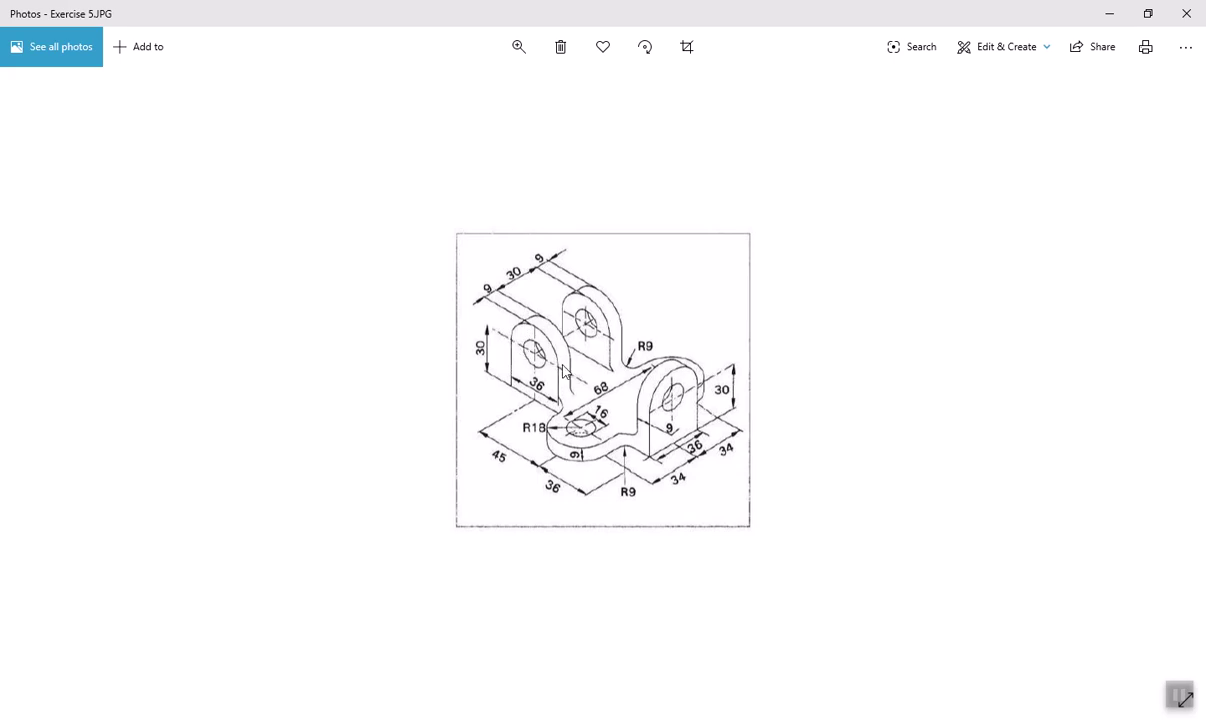
pyautogui.hotkey('alt', 'Tab')
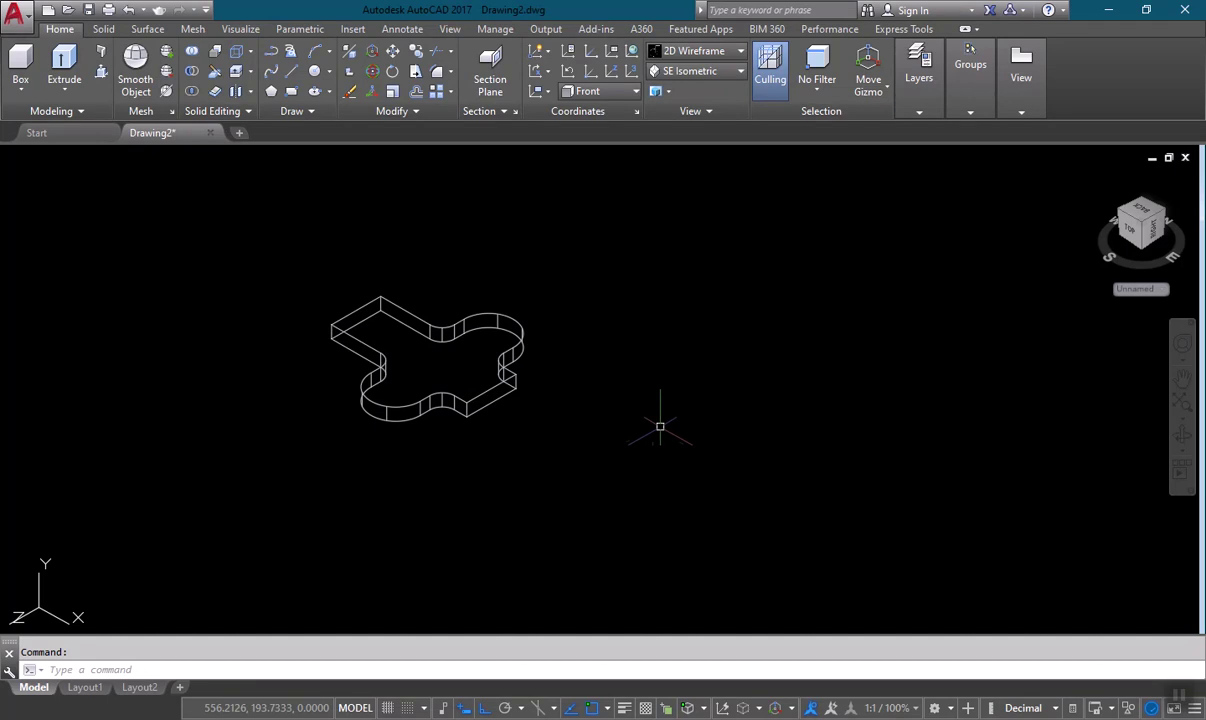
pyautogui.moveTo(662, 424); pyautogui.dragTo(617, 445, button='middle')
pyautogui.write('l')
pyautogui.press('Return')
pyautogui.click(657, 418)
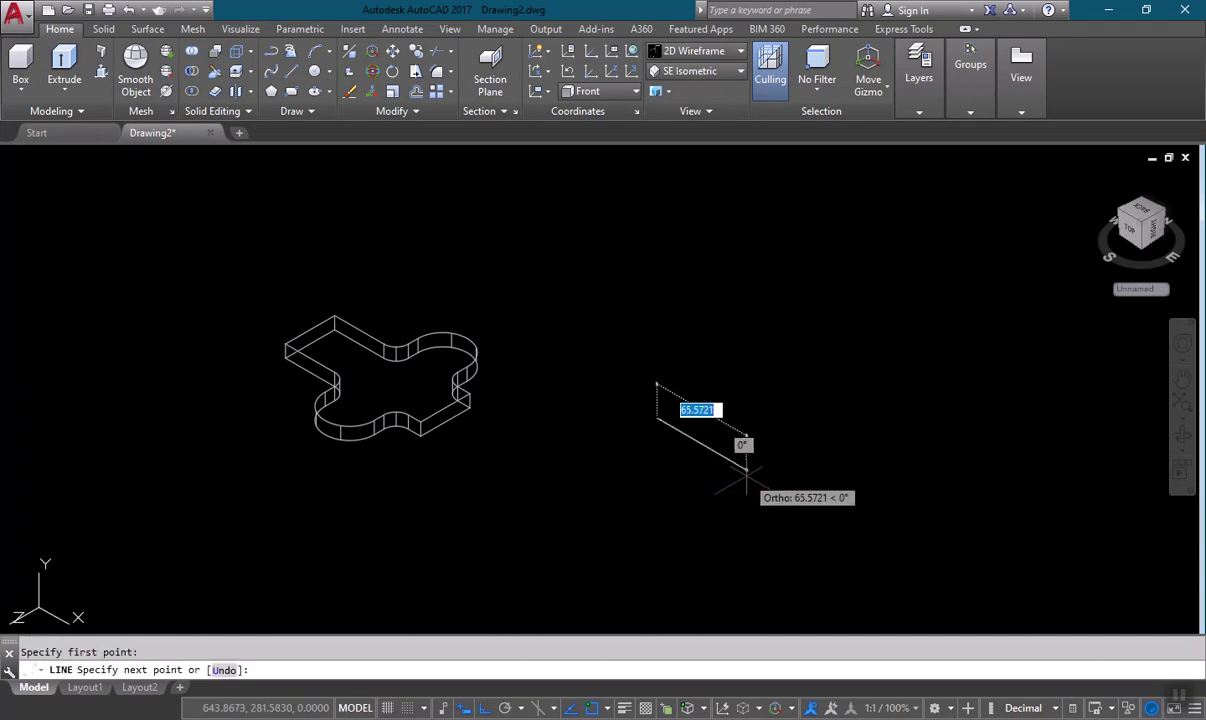
pyautogui.write('36')
pyautogui.press('Return')
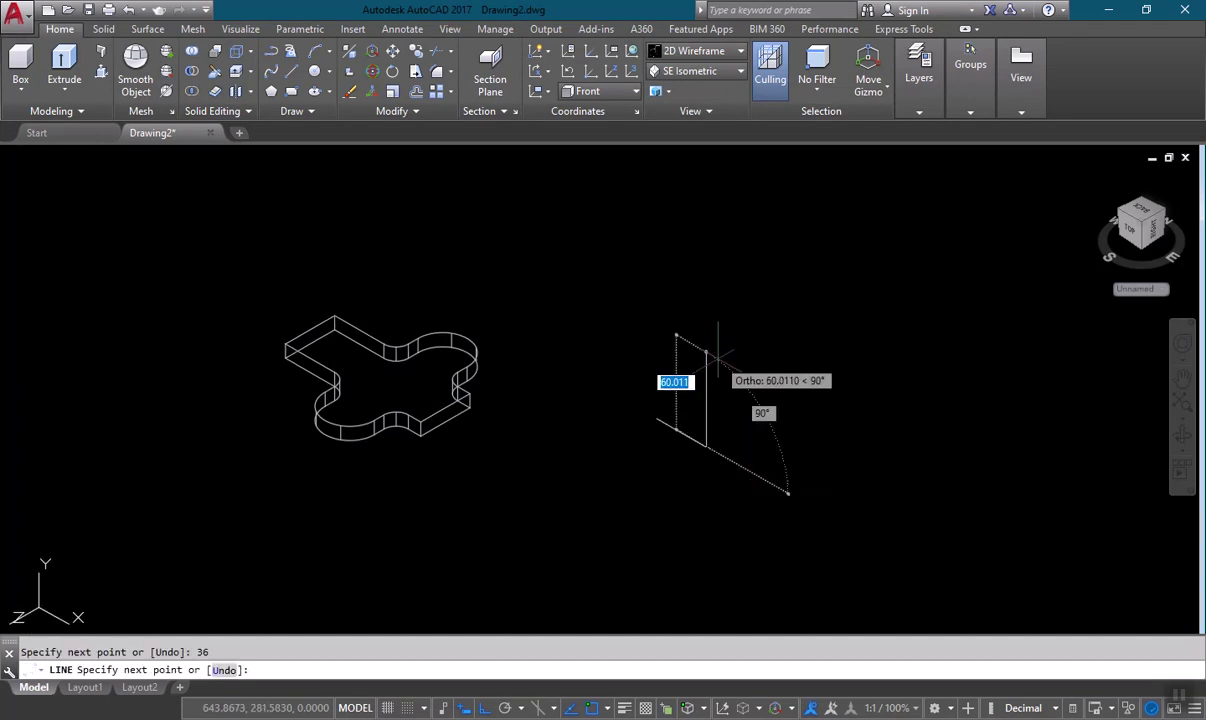
pyautogui.write('30')
pyautogui.press('Return')
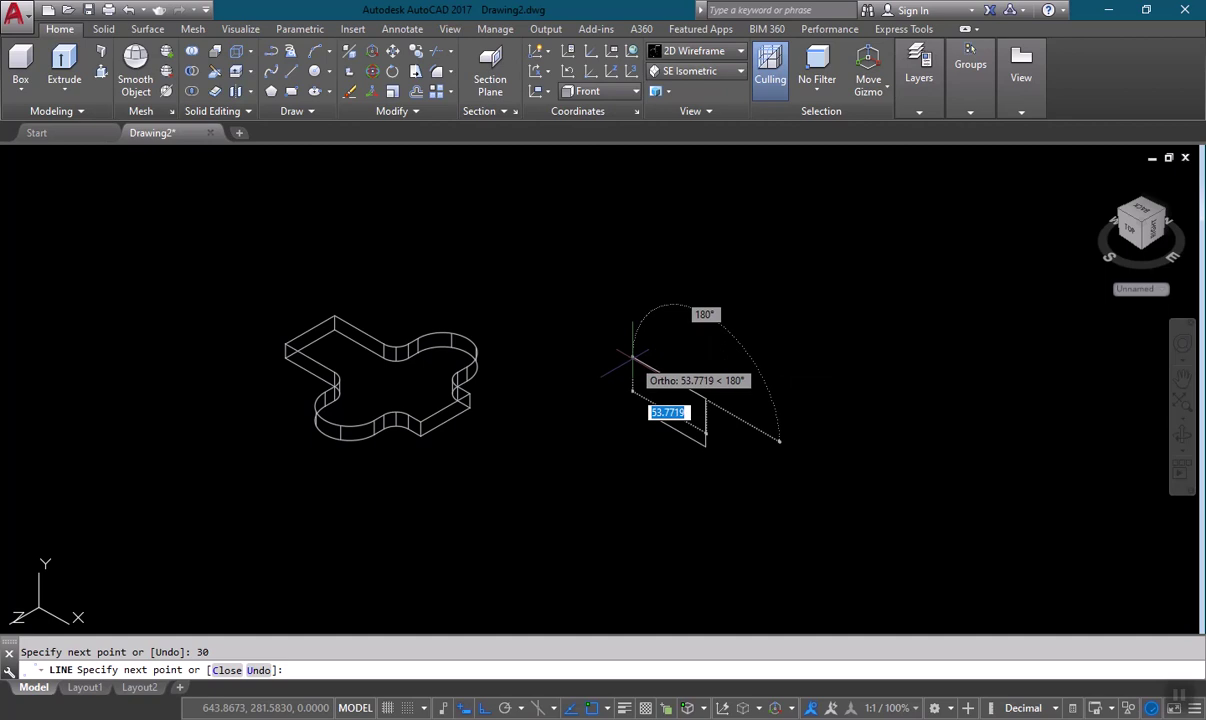
pyautogui.write('36')
pyautogui.press('Return')
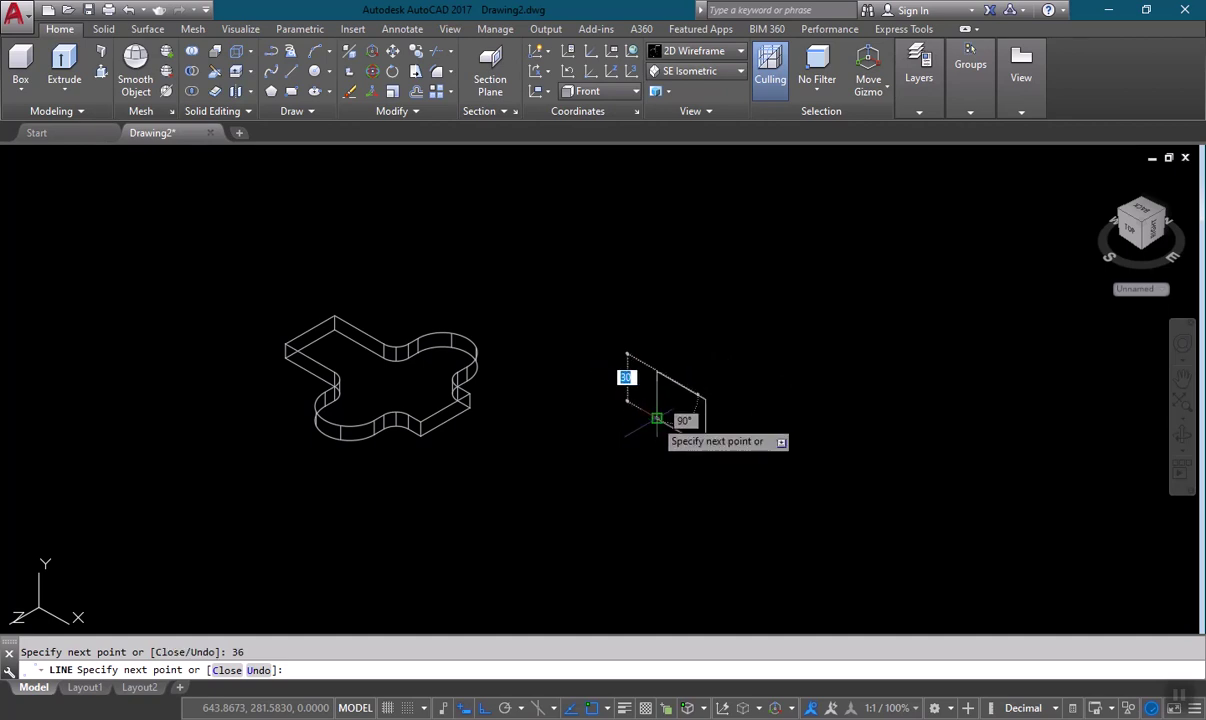
pyautogui.click(657, 418)
pyautogui.press('Escape')
# Step: Draw a circle of radius 18 centred on the midpoint of the rectangle's upper edge
pyautogui.write('c')
pyautogui.press('Return')
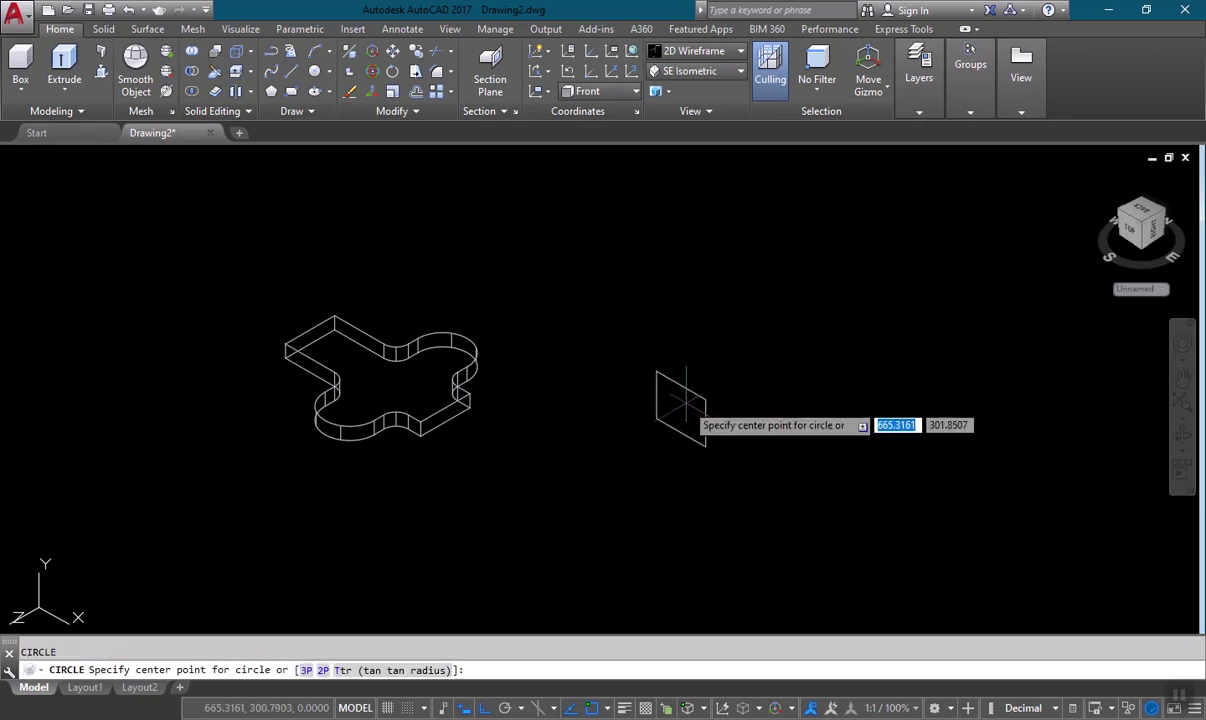
pyautogui.click(682, 386)
pyautogui.write('18')
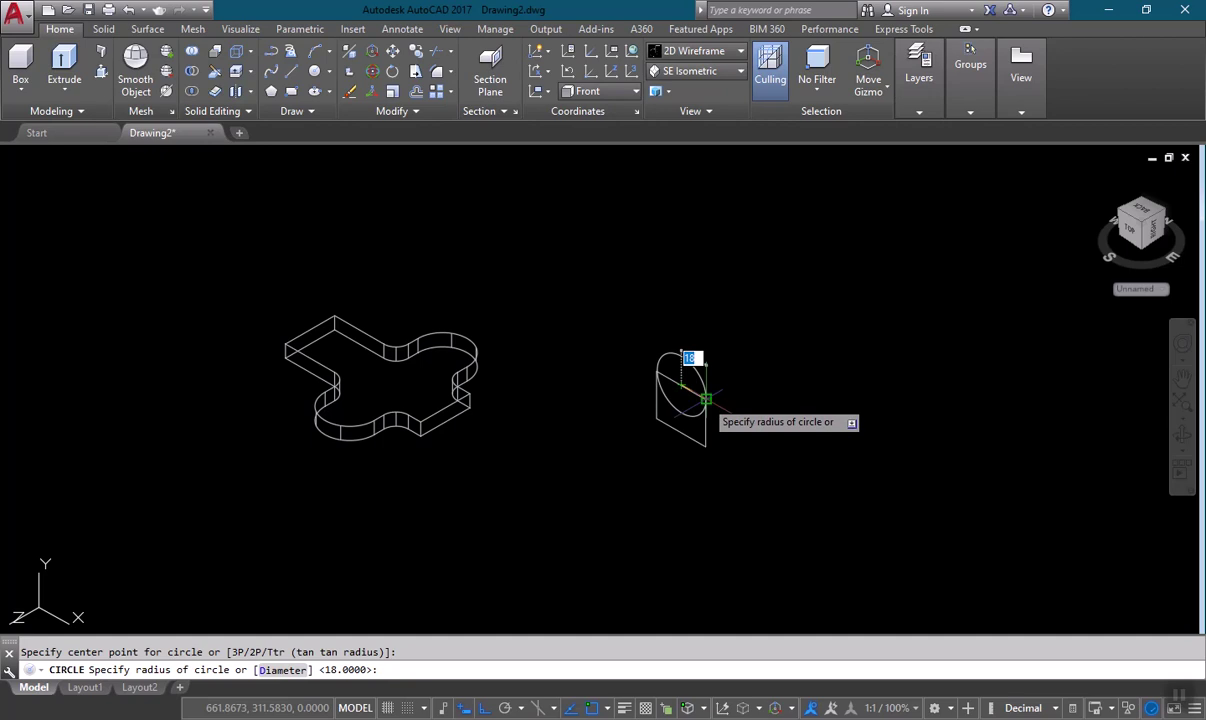
pyautogui.press('Return')
pyautogui.scroll(2, 709, 399)
pyautogui.press('Escape')
# Step: Trim away the lower half of the circle and delete the rectangle's upper edge to leave a round-topped lug profile
pyautogui.write('tr')
pyautogui.press('Return')
pyautogui.press('Return')
pyautogui.click(662, 395)
pyautogui.press('Escape')
pyautogui.click(640, 342)
pyautogui.press('Delete')
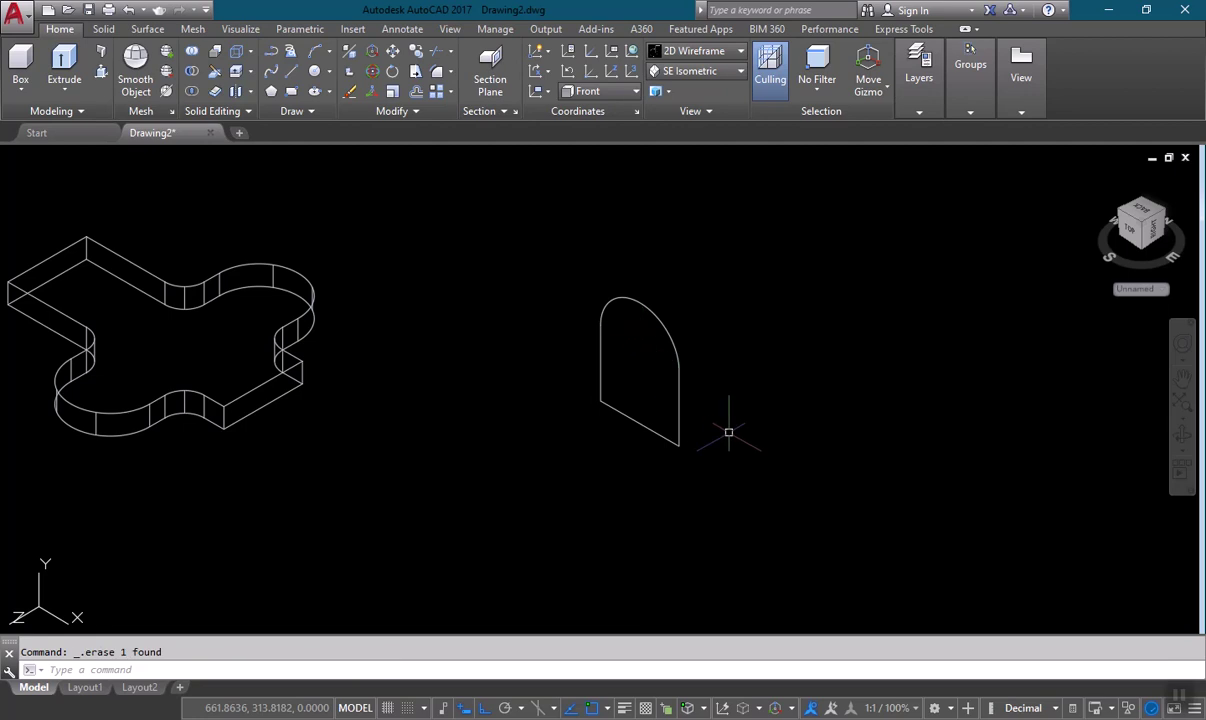
# Step: Convert the round-topped lug profile into a region
pyautogui.moveTo(729, 432); pyautogui.dragTo(719, 413, button='middle')
pyautogui.write('re')
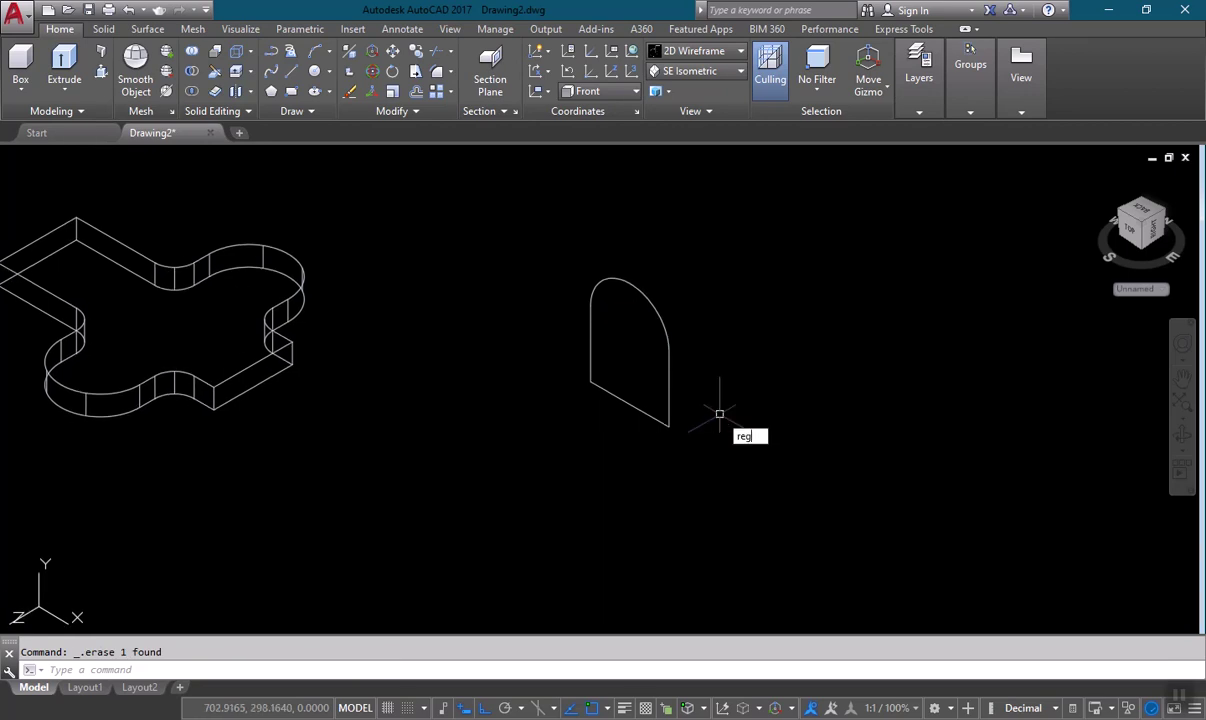
pyautogui.write('g')
pyautogui.press('Return')
pyautogui.click(715, 448)
pyautogui.click(580, 240)
pyautogui.press('Return')
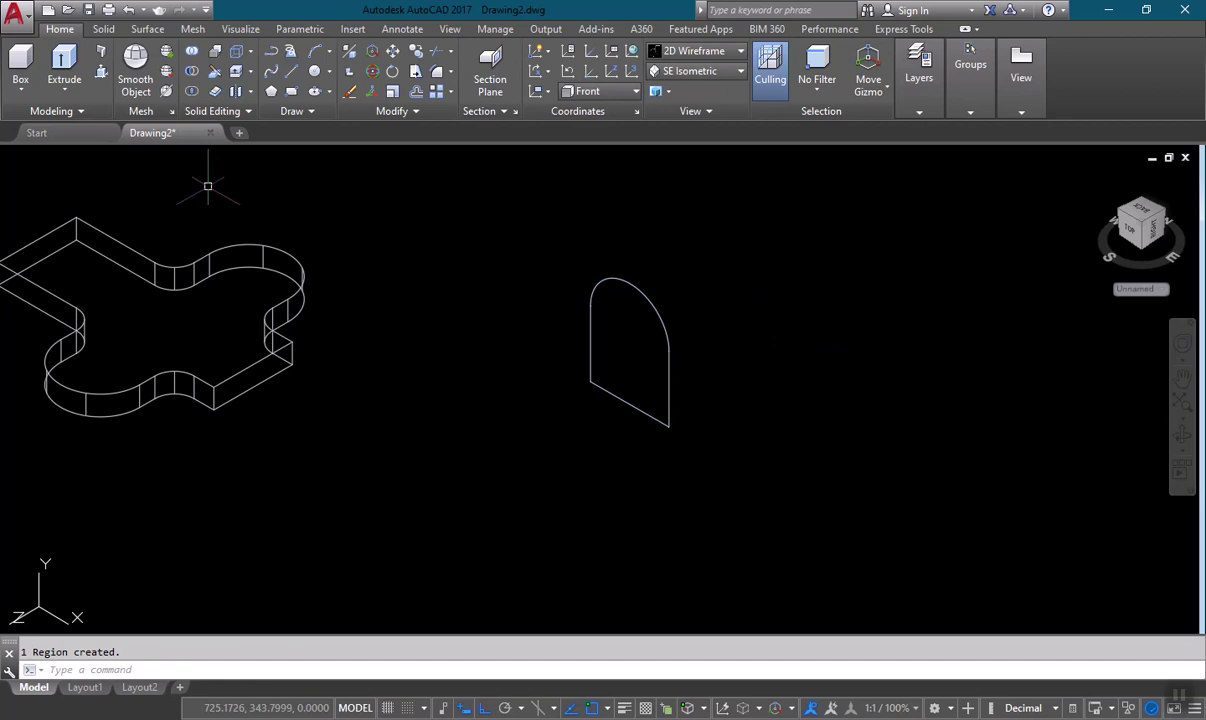
# Step: Extrude the lug region 9 toward the back as a solid
pyautogui.click(80, 62)
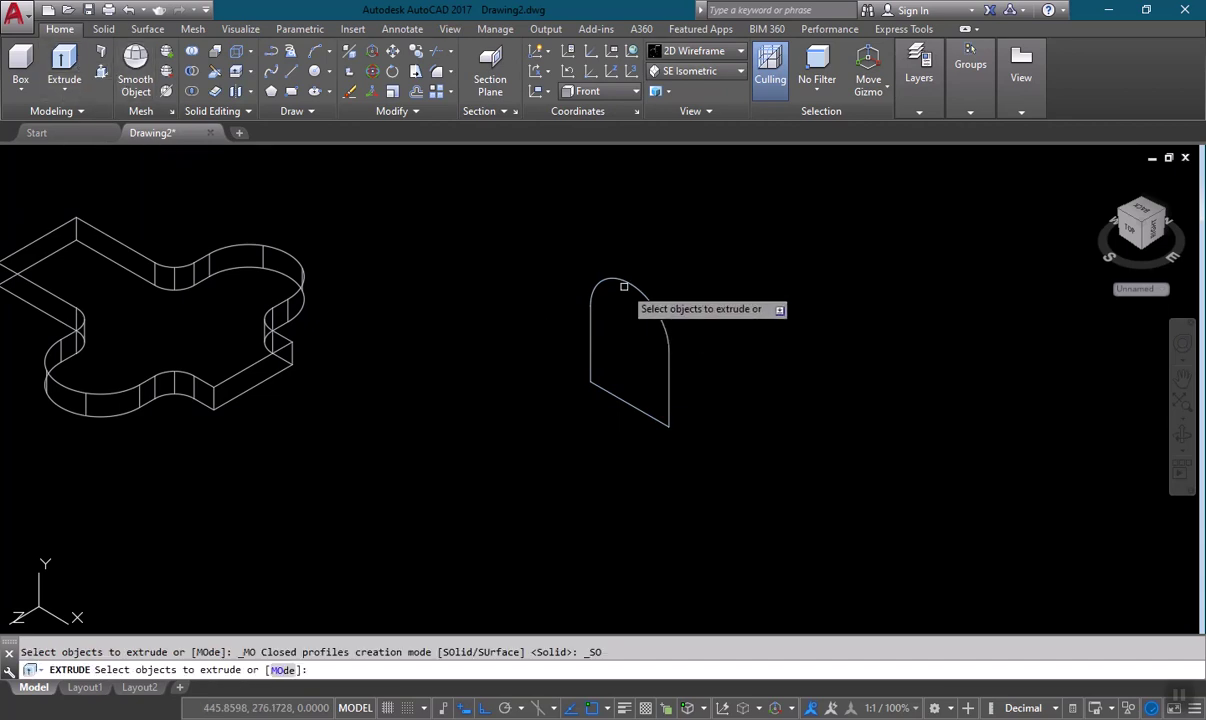
pyautogui.click(622, 290)
pyautogui.click(618, 270)
pyautogui.press('Return')
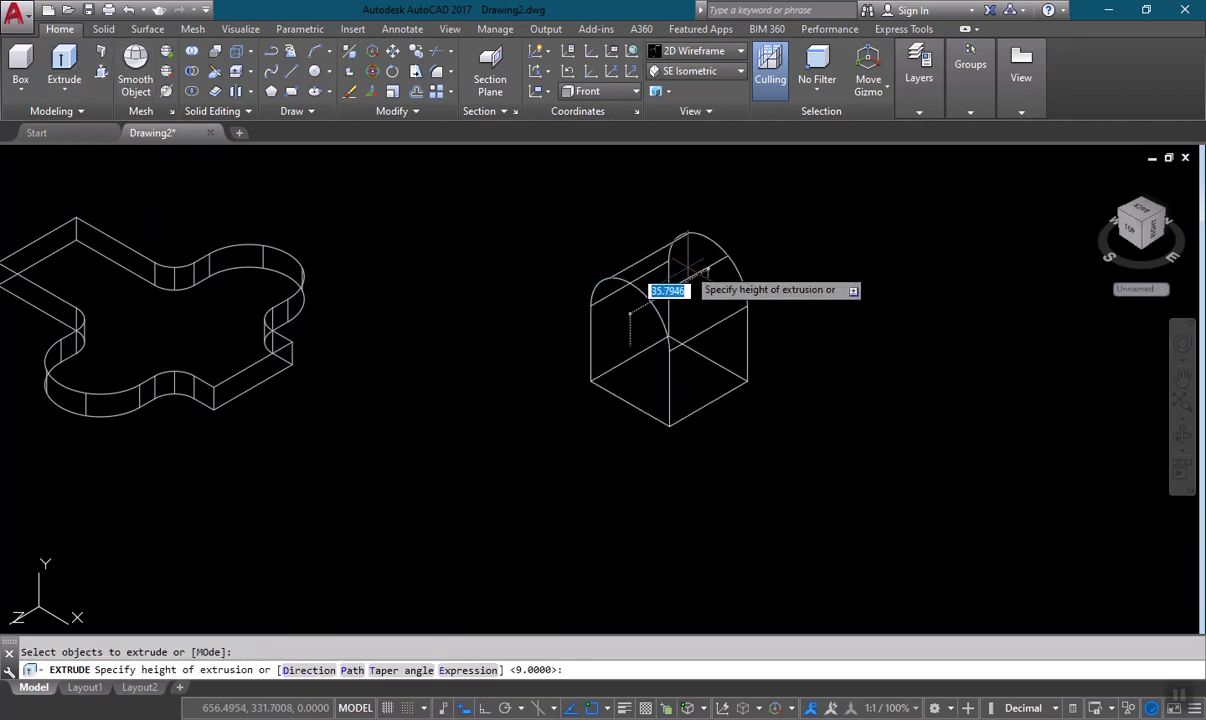
pyautogui.write('9')
pyautogui.press('Return')
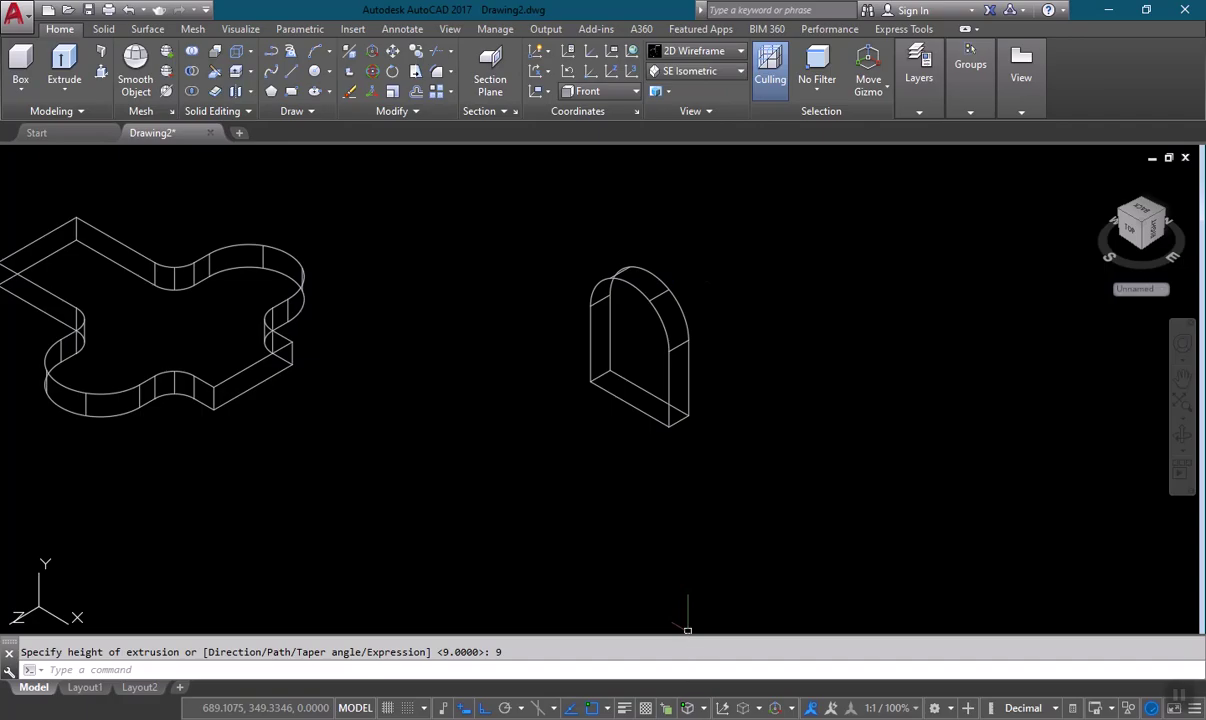
# Step: Examine the placement and spacing of the lugs on the Exercise 5 image in Photos, and return to the AutoCAD drawing
pyautogui.click(689, 718)
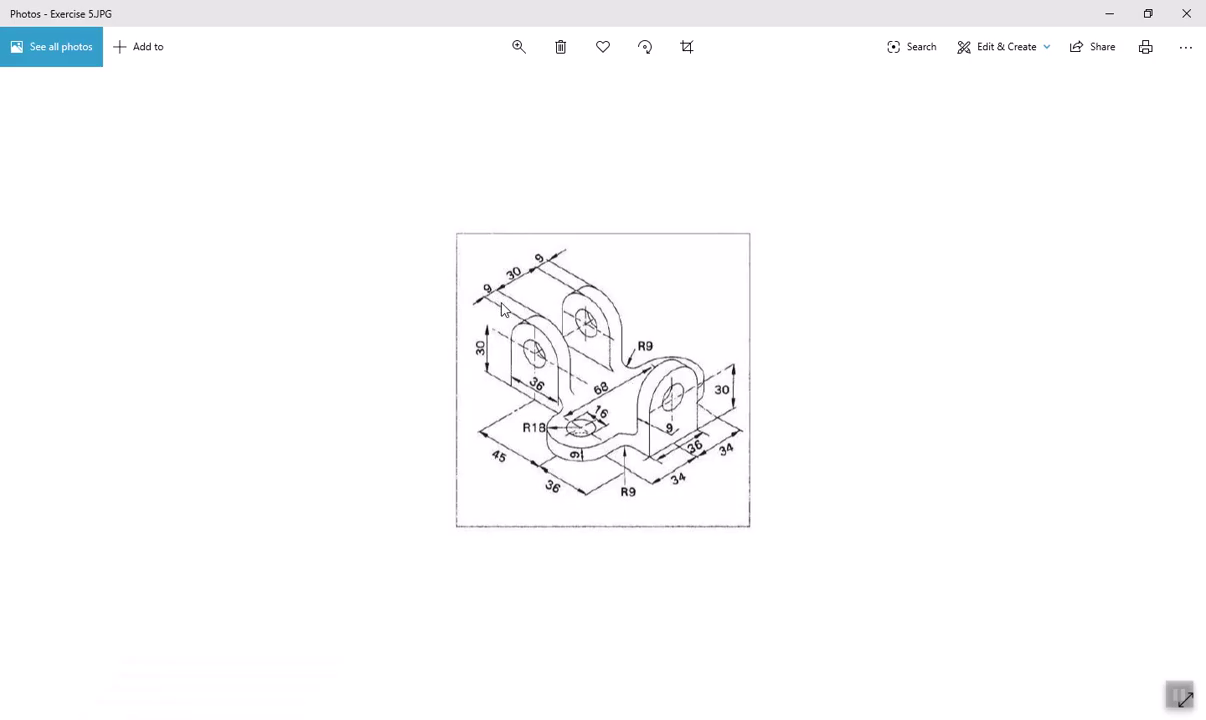
pyautogui.click(640, 718)
pyautogui.moveTo(648, 490); pyautogui.dragTo(660, 504, button='middle')
pyautogui.click(693, 718)
pyautogui.hotkey('alt', 'Tab')
pyautogui.scroll(-5, 778, 427)
pyautogui.moveTo(793, 422); pyautogui.dragTo(791, 403, button='middle')
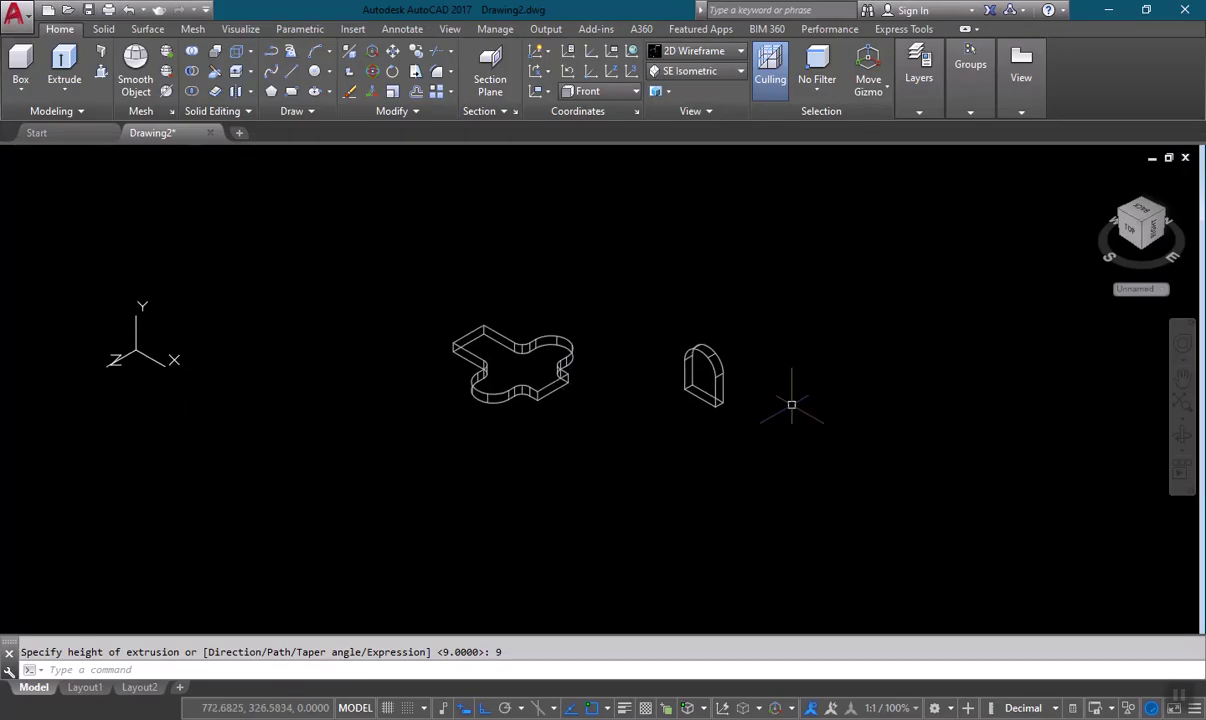
pyautogui.scroll(2, 655, 412)
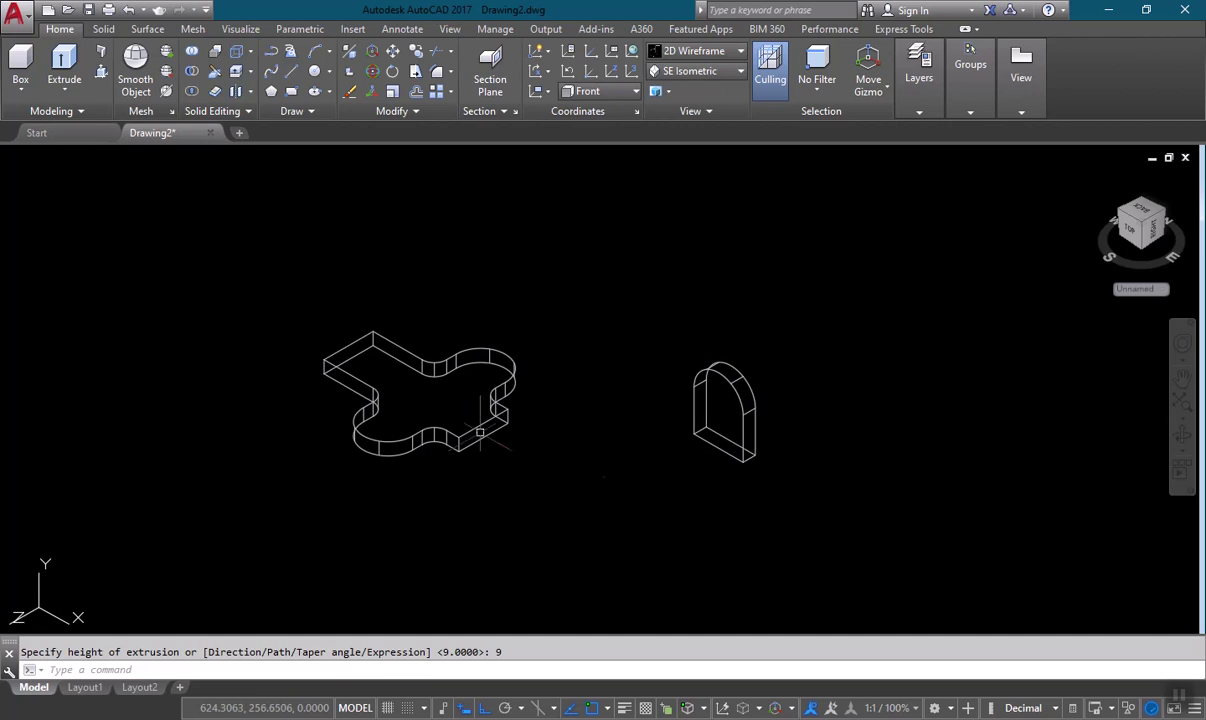
# Step: Copy the lug by its front lower-left corner onto the front lower corner at the end of the base plate's rectangular arm
pyautogui.write('co')
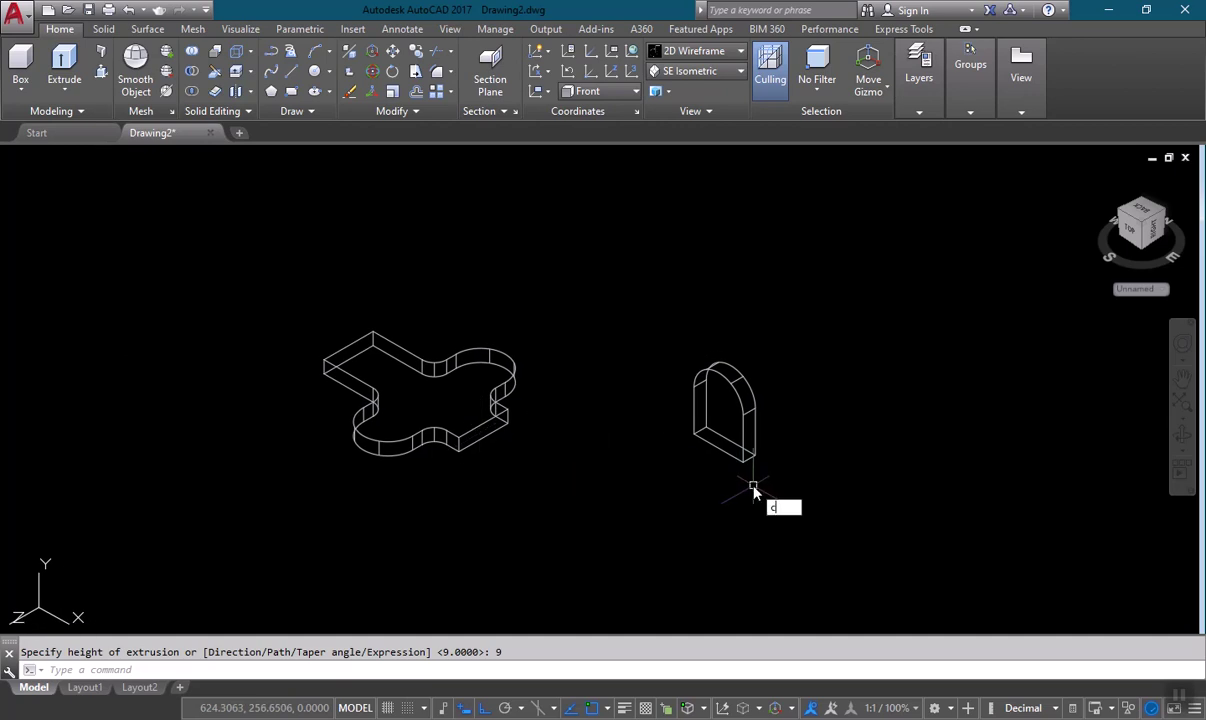
pyautogui.press('Return')
pyautogui.click(712, 444)
pyautogui.click(686, 427)
pyautogui.click(686, 430)
pyautogui.press('Return')
pyautogui.click(694, 434)
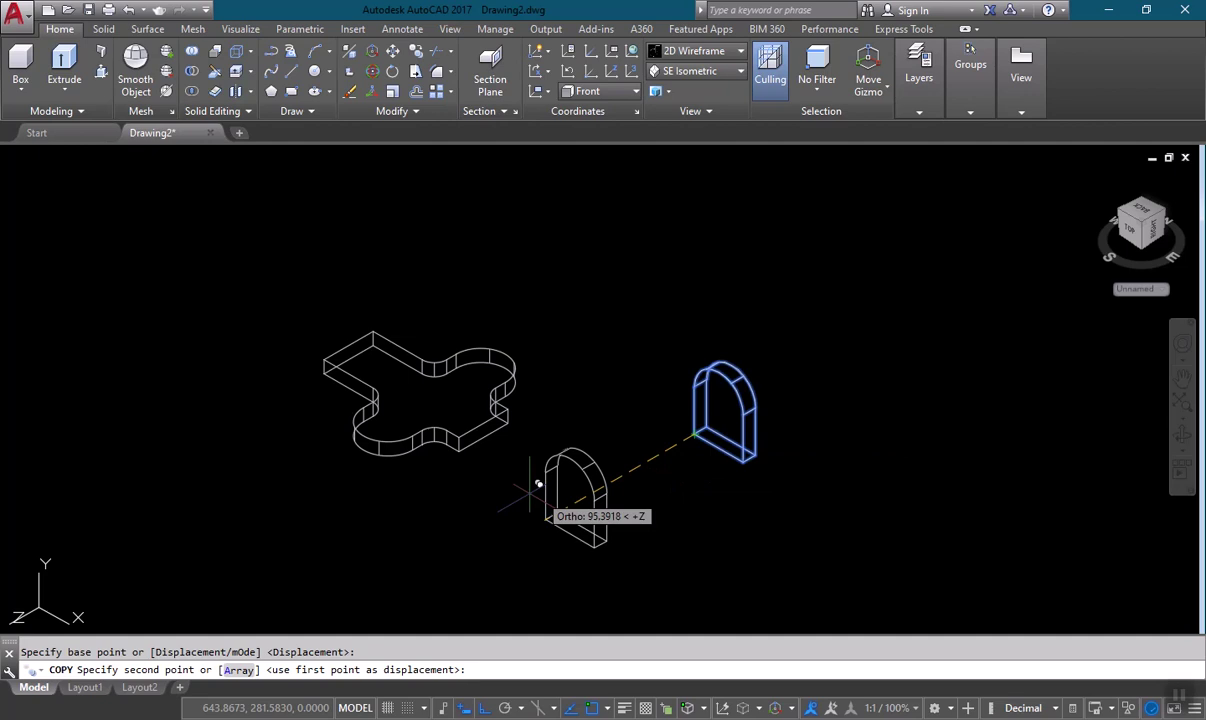
pyautogui.click(325, 372)
pyautogui.press('Return')
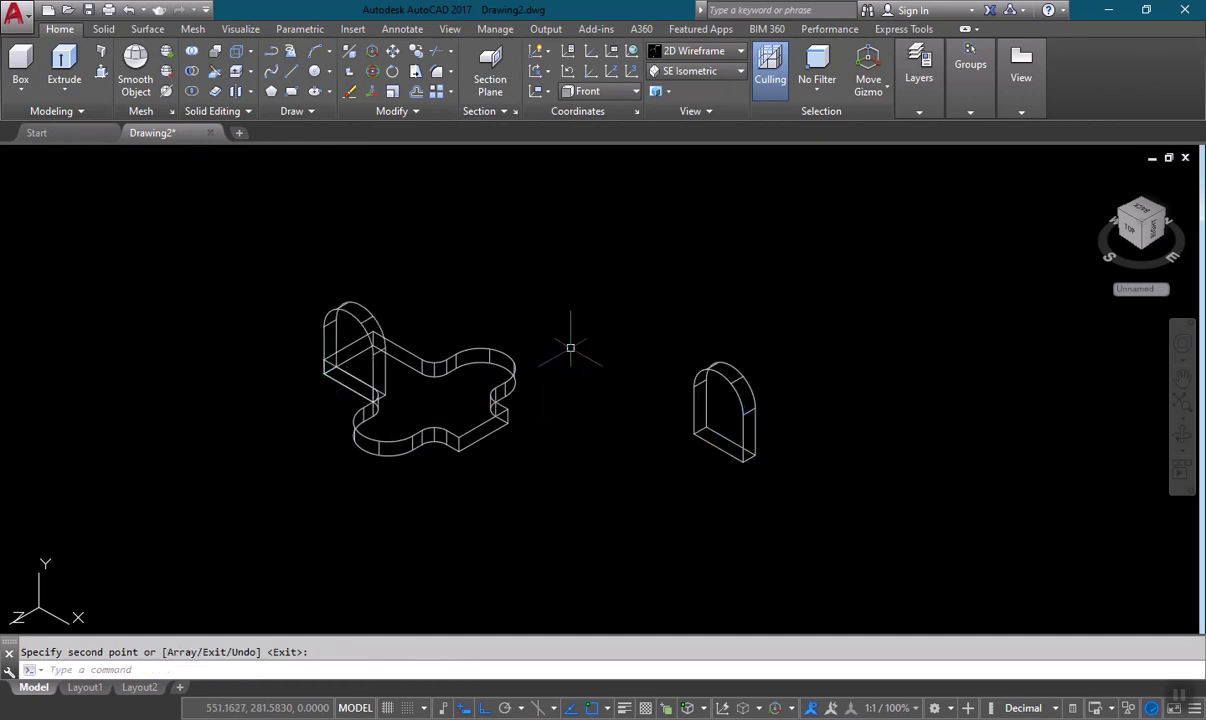
# Step: Preview the placed lug in the Realistic visual style, return to 2D Wireframe, and inspect the base plate's arm up close
pyautogui.click(668, 51)
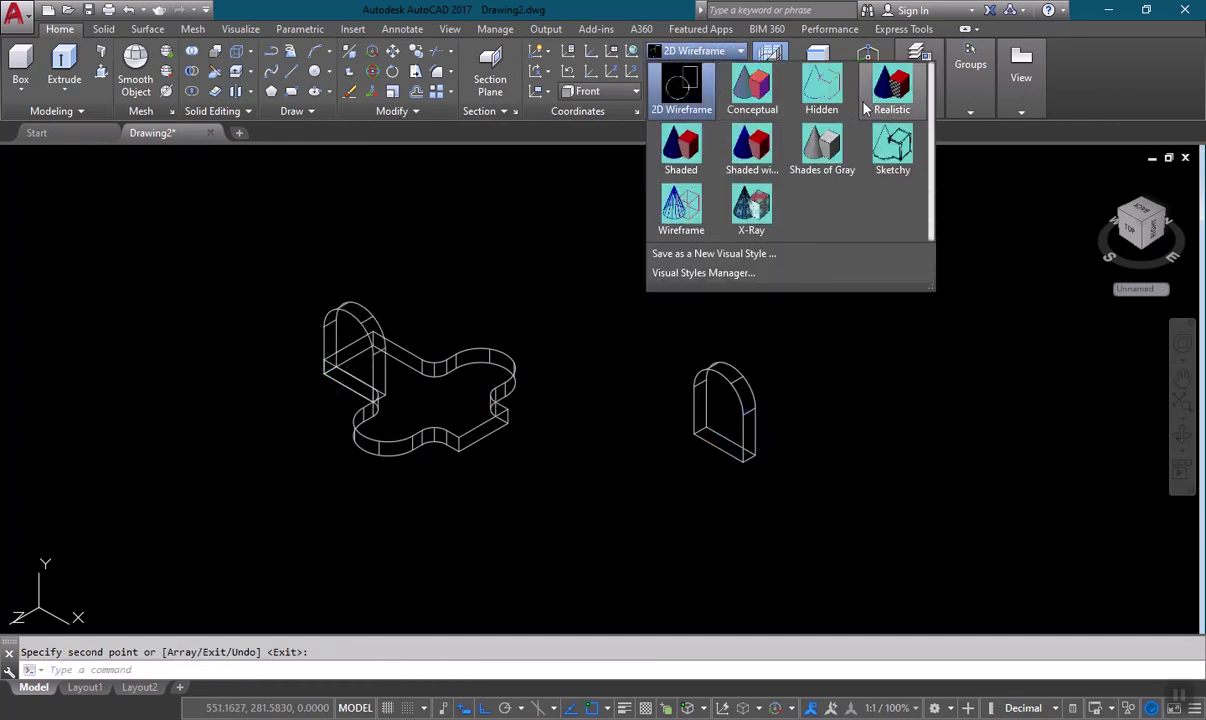
pyautogui.click(888, 100)
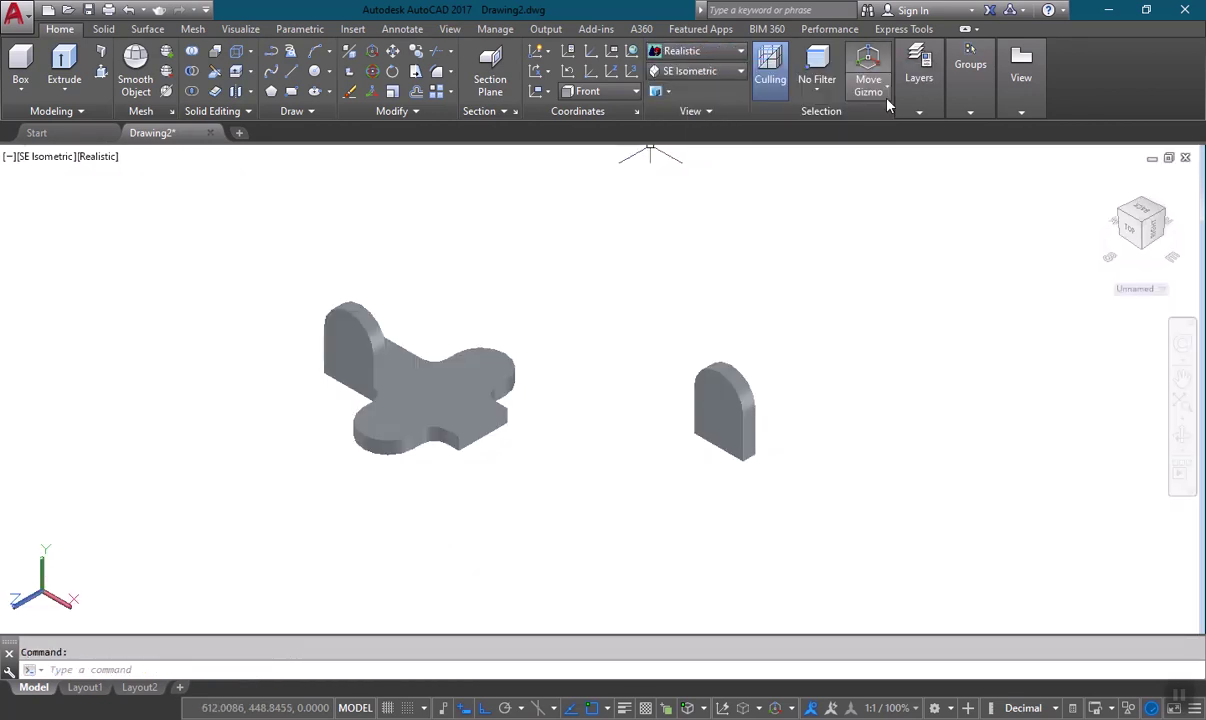
pyautogui.click(726, 56)
pyautogui.scroll(5, 417, 385)
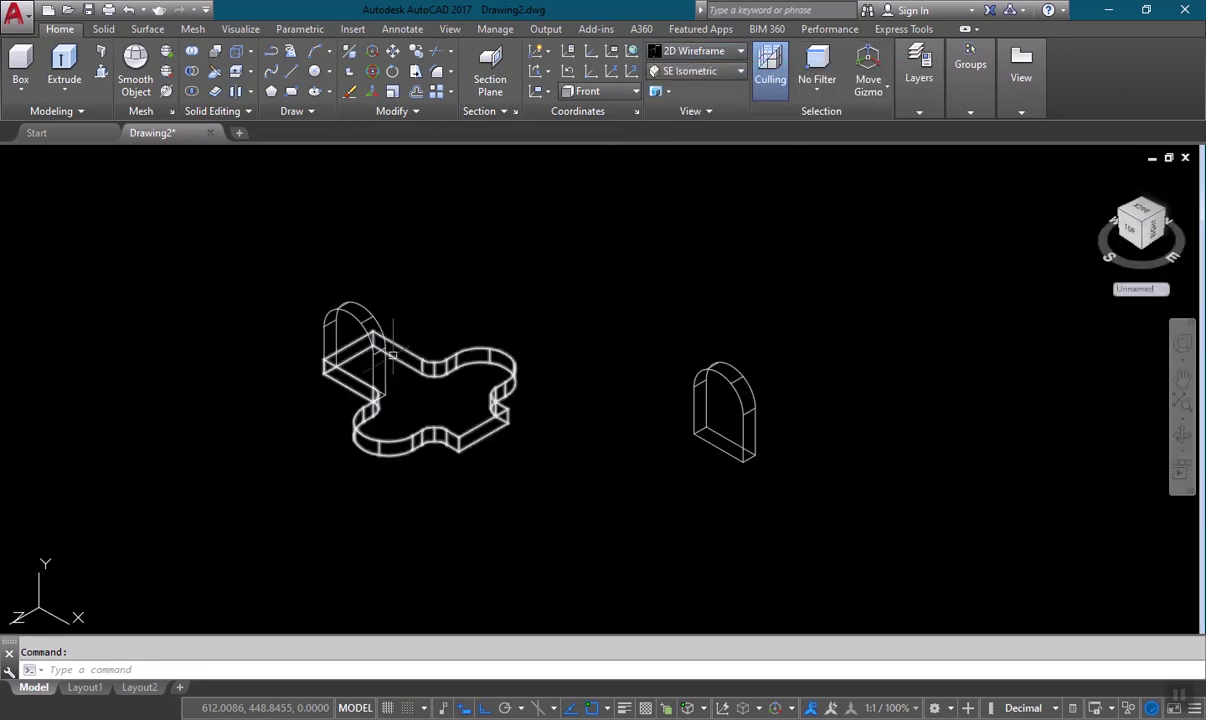
pyautogui.moveTo(417, 385)
pyautogui.keyDown('shift'); pyautogui.mouseDown(button='middle')
pyautogui.moveTo(470, 408)
pyautogui.moveTo(511, 393)
pyautogui.moveTo(445, 413)
pyautogui.mouseUp(button='middle'); pyautogui.keyUp('shift')
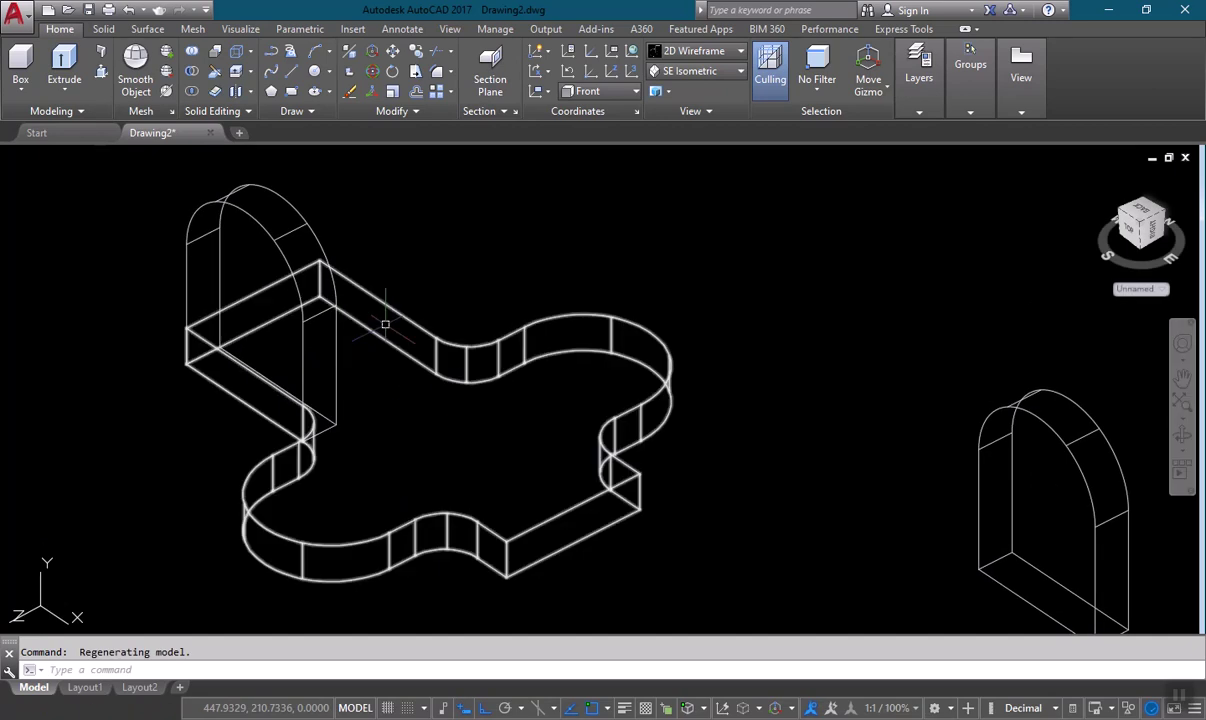
pyautogui.scroll(-5, 392, 316)
# Step: Copy the spare lug by its rear lower-left corner onto the arm's back lower corner, and display the model in the Shaded visual style
pyautogui.write('co')
pyautogui.press('space')
pyautogui.click(767, 458)
pyautogui.click(665, 412)
pyautogui.press('space')
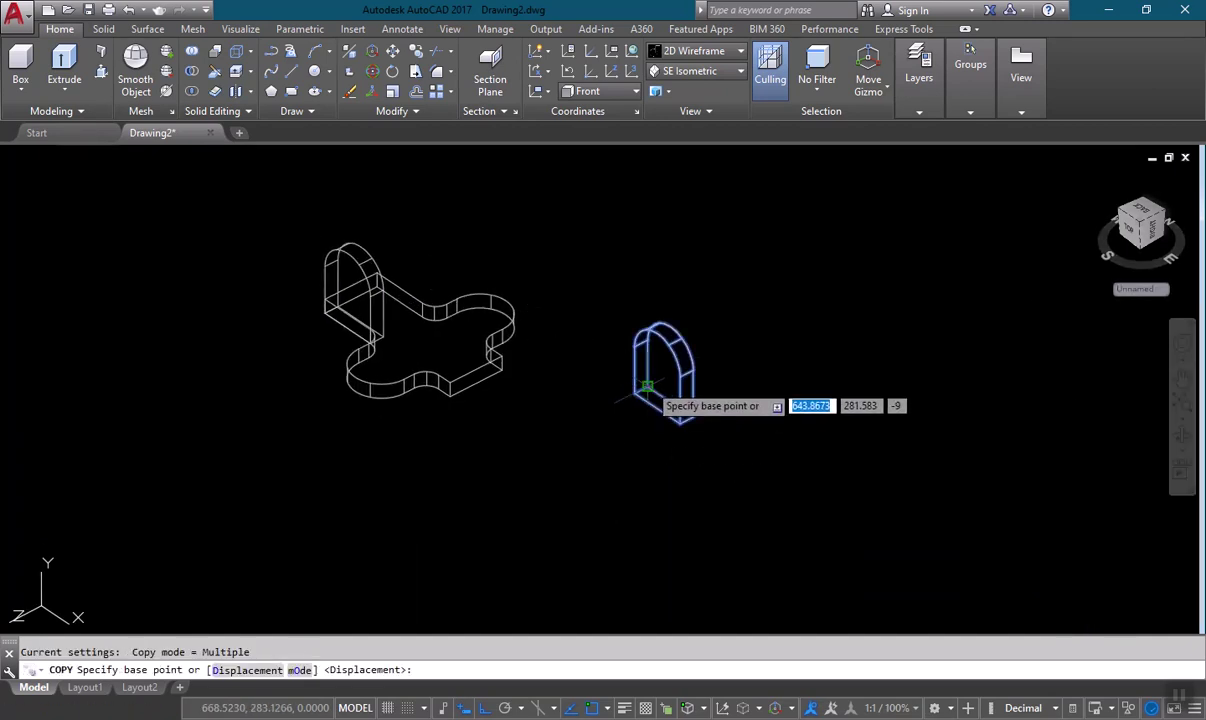
pyautogui.click(647, 385)
pyautogui.scroll(6, 377, 279)
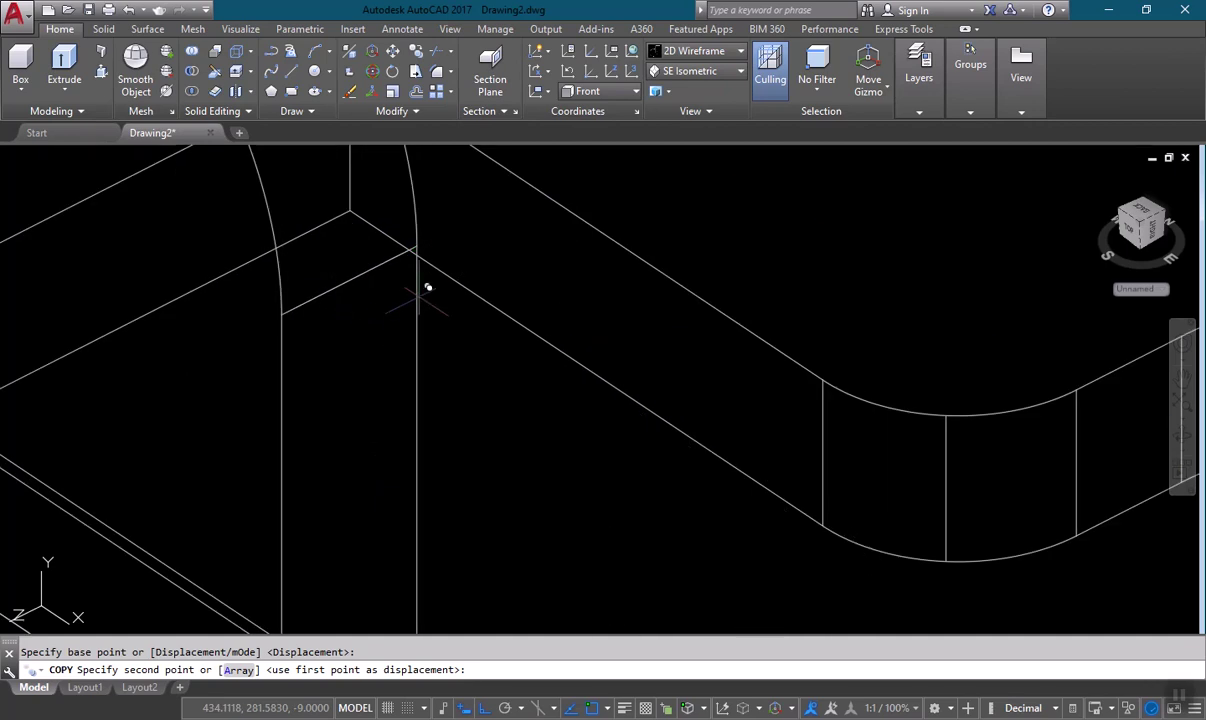
pyautogui.click(349, 210)
pyautogui.scroll(-6, 498, 242)
pyautogui.press('Escape')
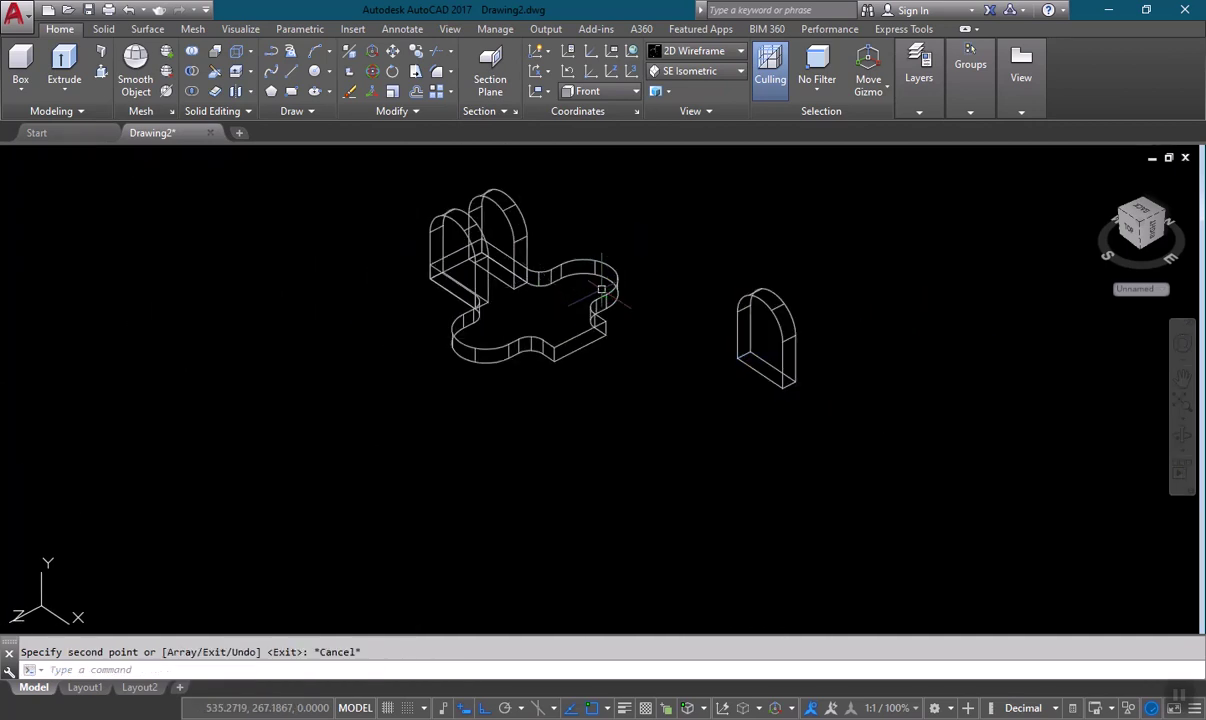
pyautogui.click(686, 49)
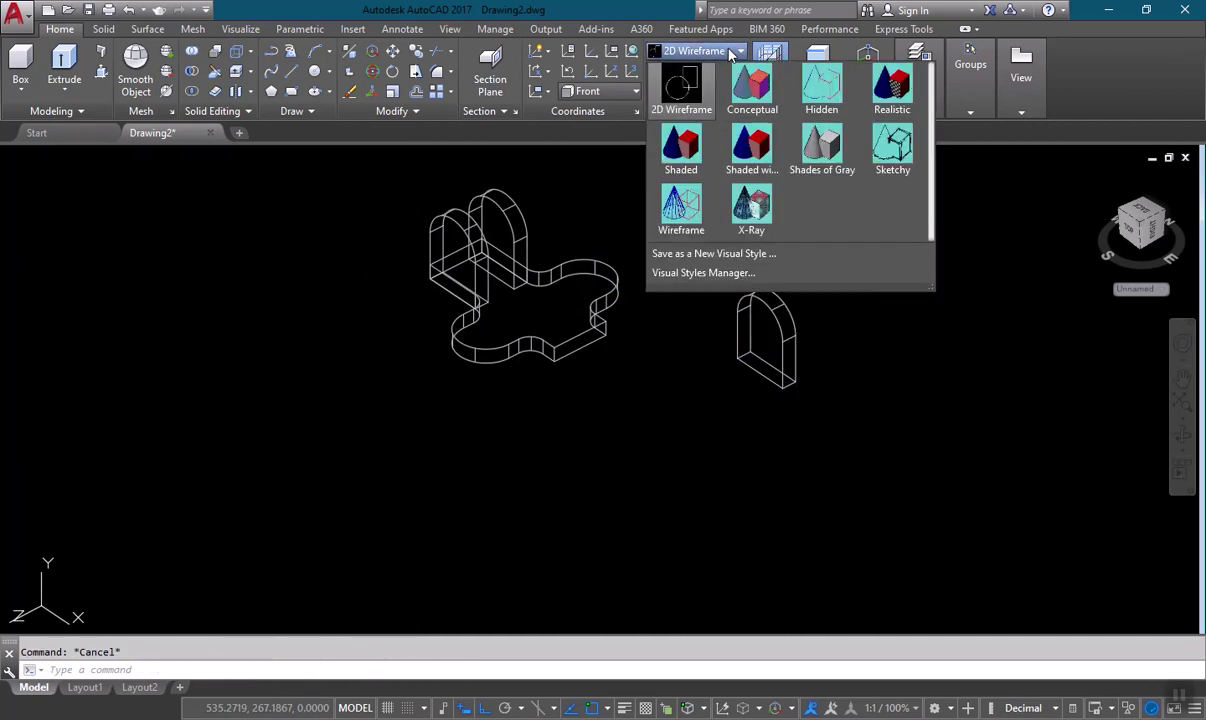
pyautogui.click(677, 148)
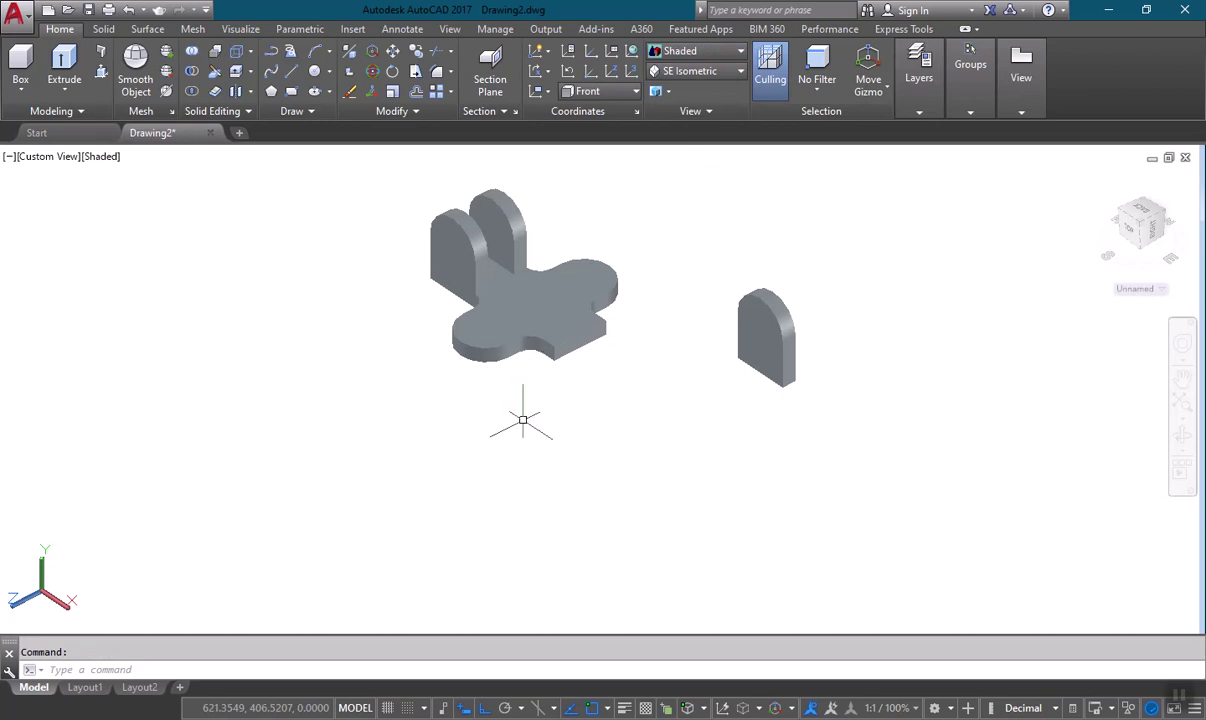
# Step: Display the two placed lugs in the Shades of Gray visual style and compare them with the Exercise 5 image in Photos
pyautogui.click(680, 50)
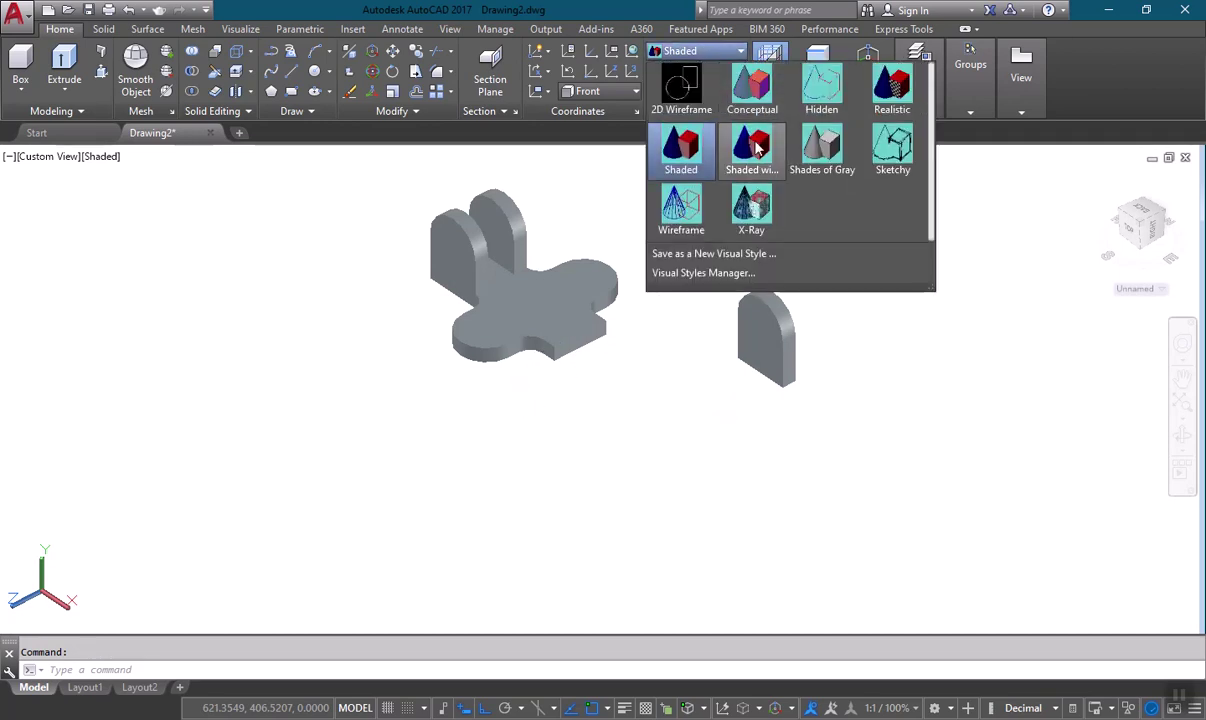
pyautogui.click(811, 150)
pyautogui.moveTo(490, 383)
pyautogui.keyDown('shift'); pyautogui.mouseDown(button='middle')
pyautogui.moveTo(565, 375)
pyautogui.moveTo(490, 382)
pyautogui.mouseUp(button='middle'); pyautogui.keyUp('shift')
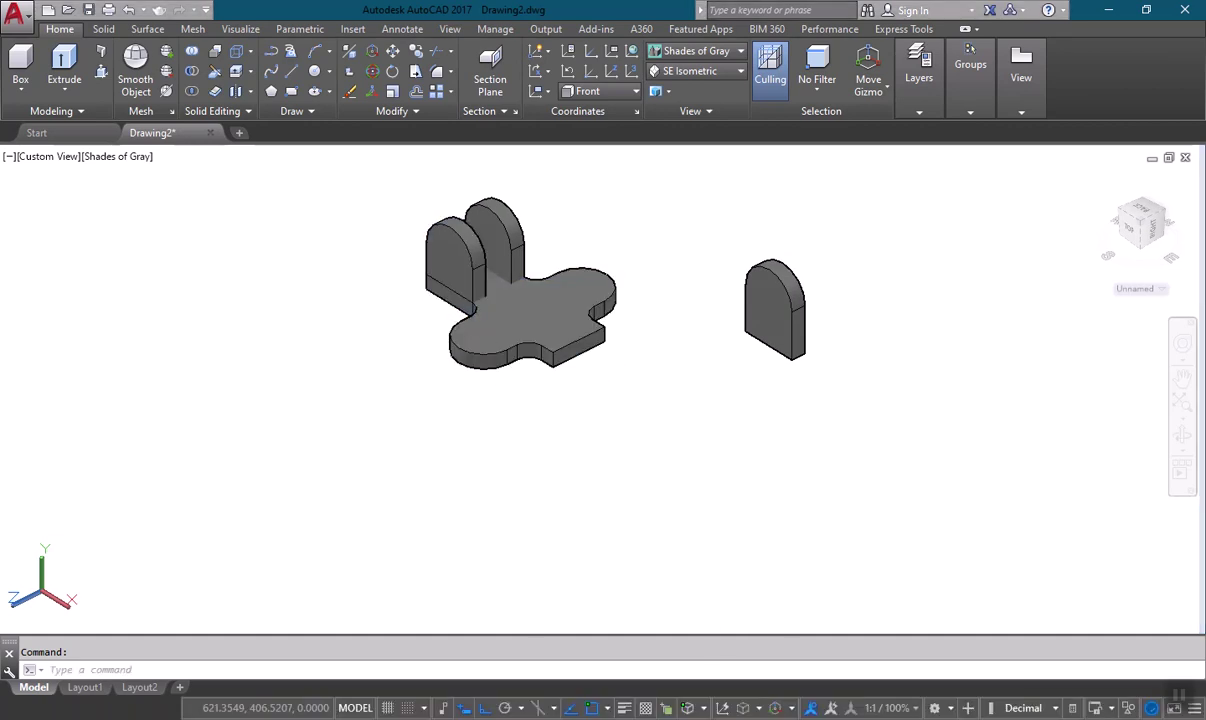
pyautogui.click(690, 719)
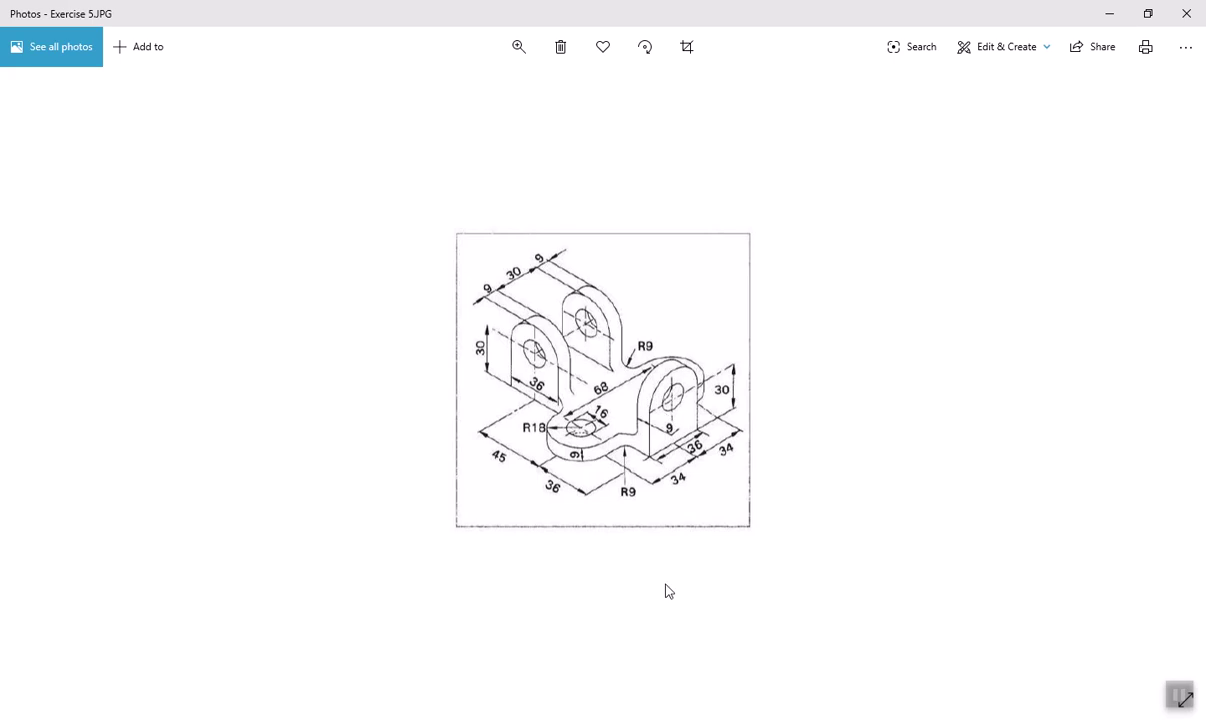
pyautogui.hotkey('alt', 'Tab')
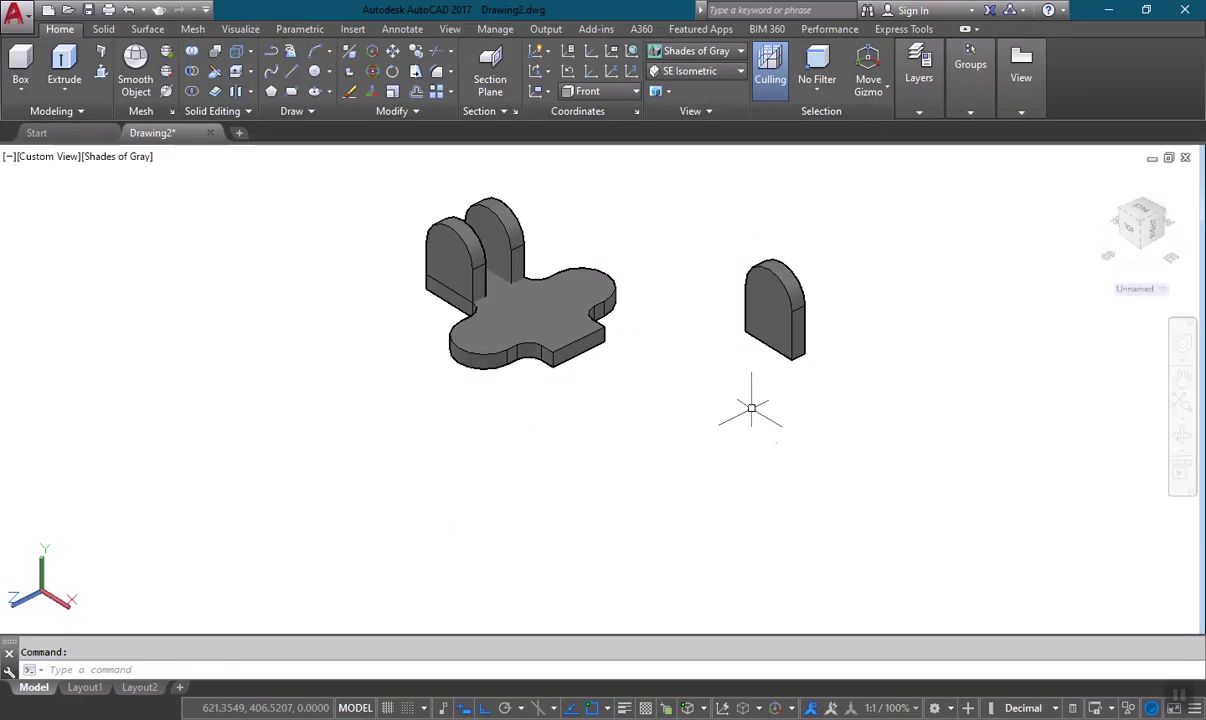
# Step: Return the AutoCAD model to 2D Wireframe and examine the third lug's orientation on the Exercise 5 image in Photos
pyautogui.click(695, 84)
pyautogui.moveTo(789, 372); pyautogui.dragTo(719, 406, button='middle')
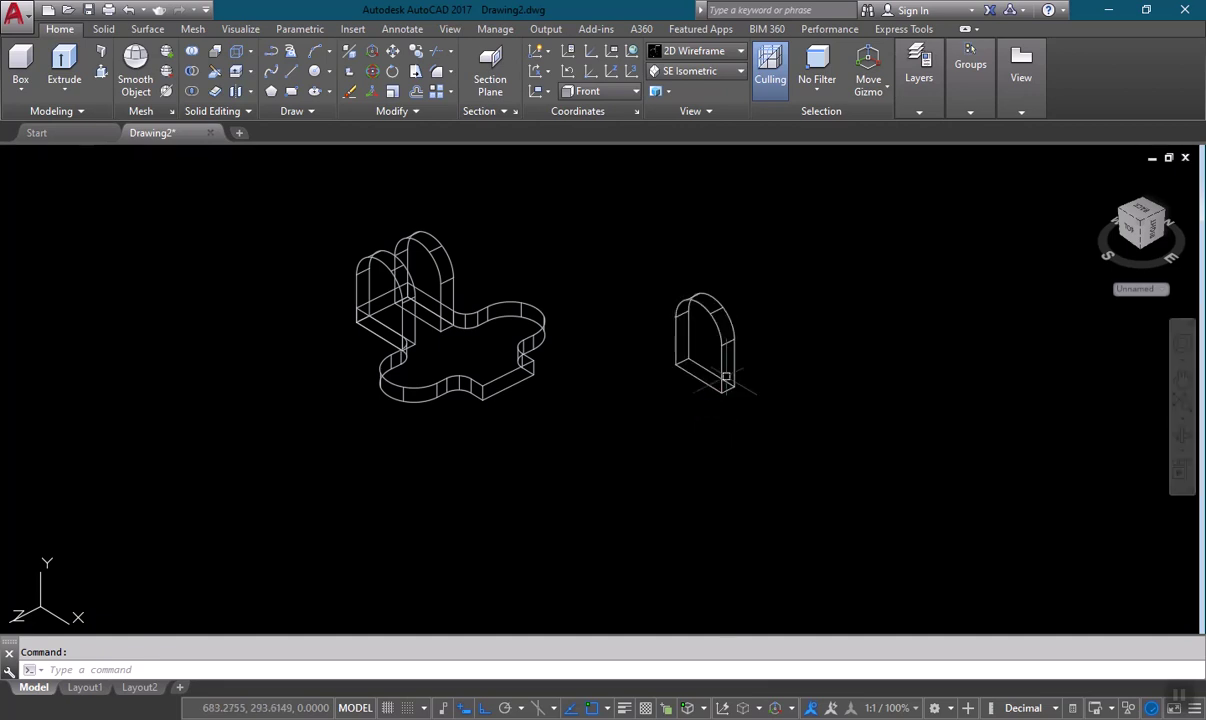
pyautogui.hotkey('alt', 'Tab')
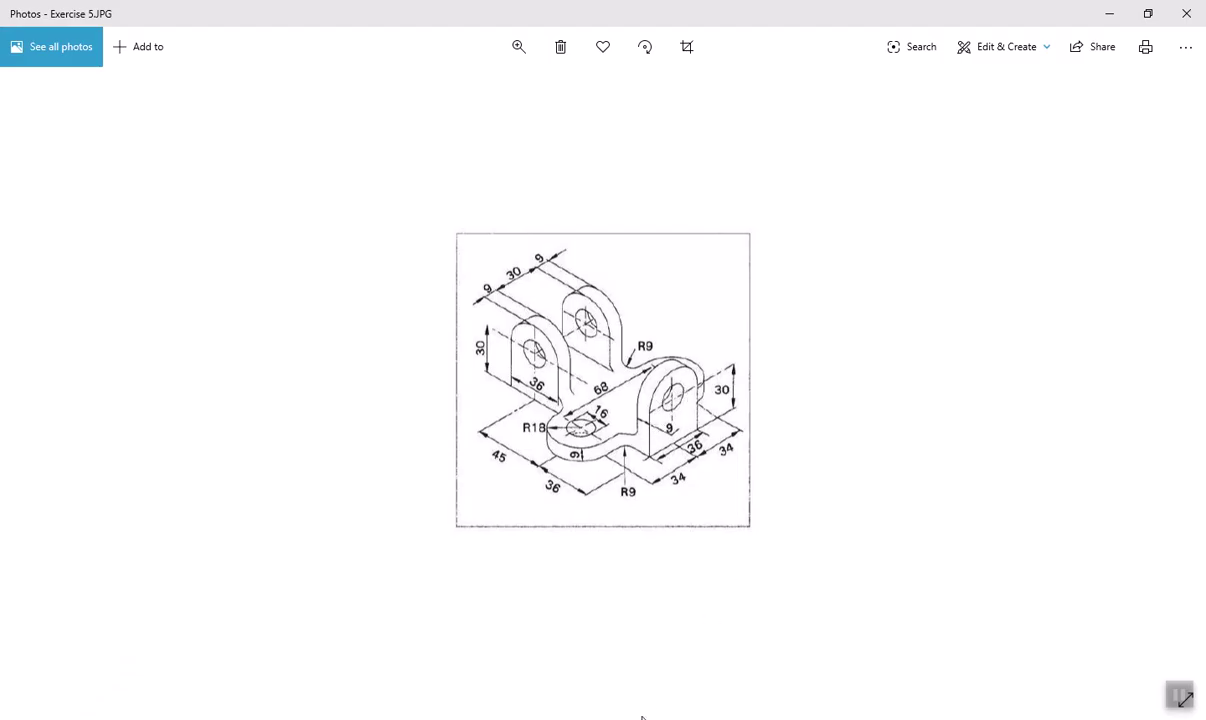
pyautogui.hotkey('alt', 'Tab')
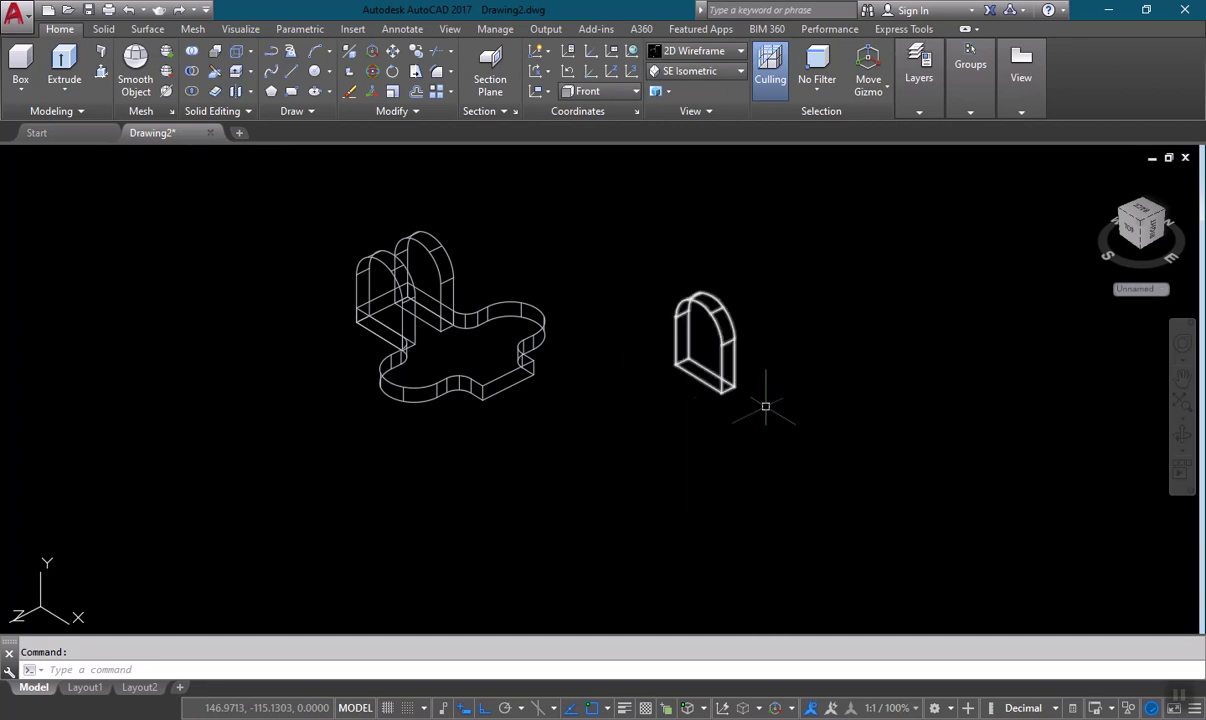
pyautogui.click(703, 715)
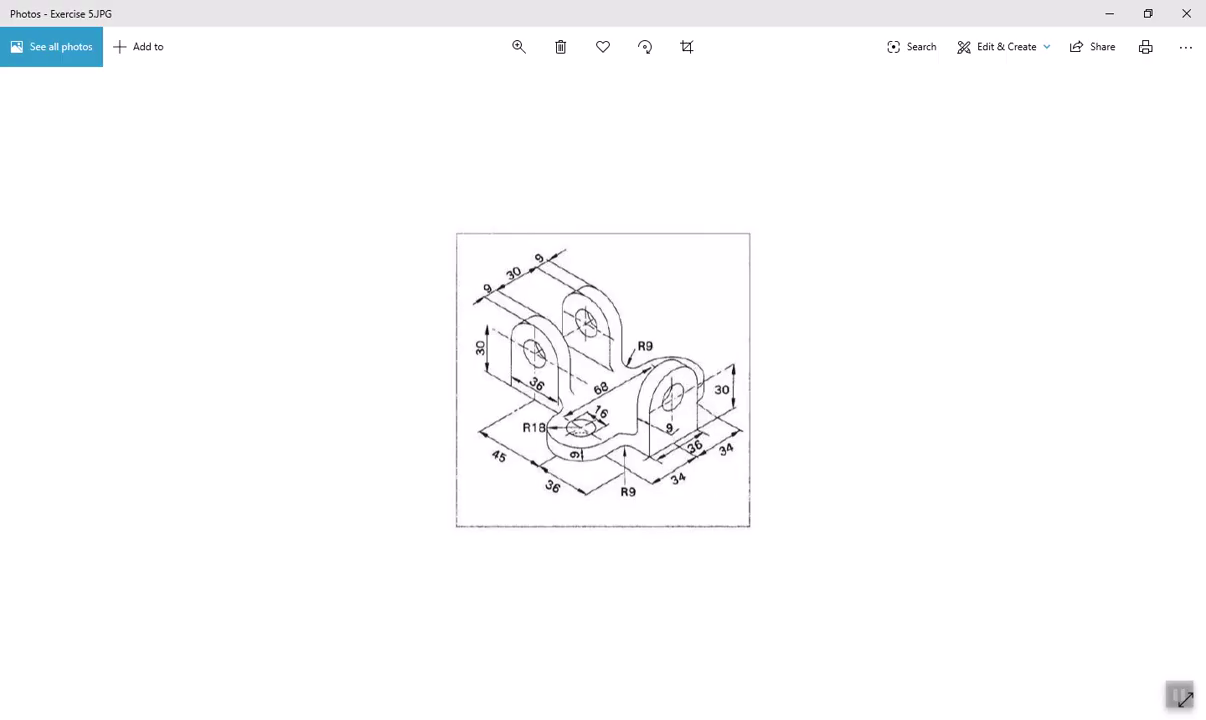
pyautogui.click(700, 716)
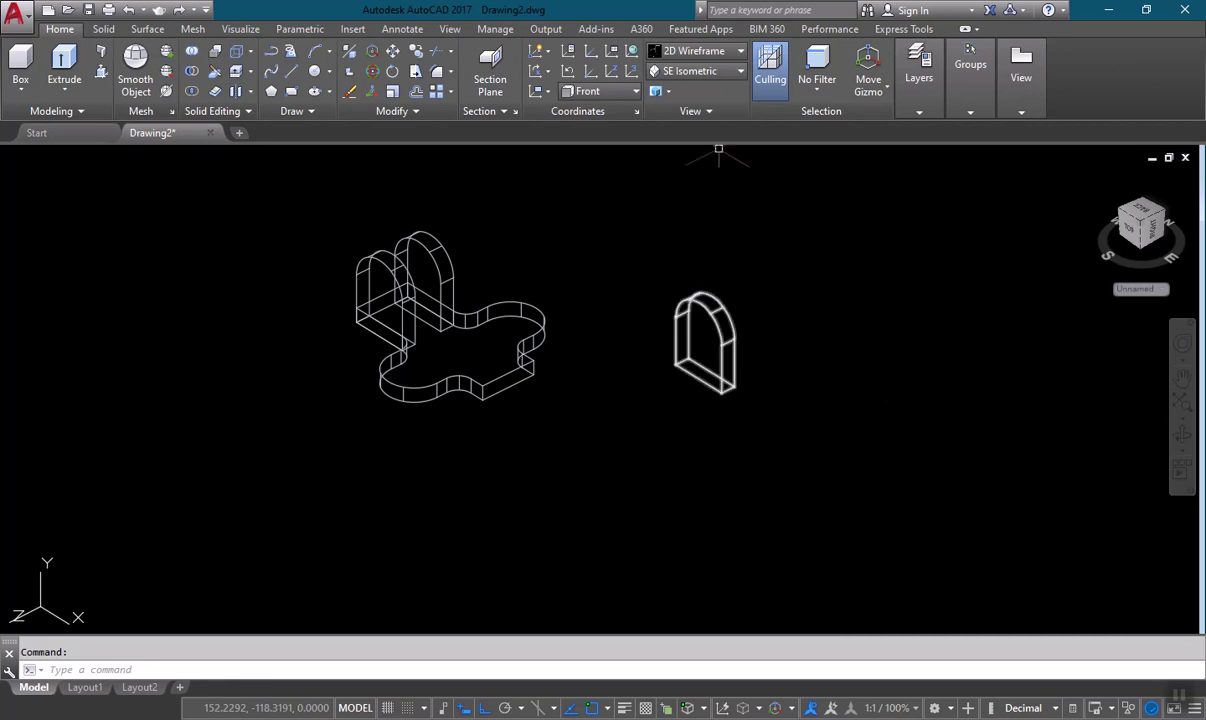
# Step: Check the lugs and base plate in the Front view, and return to the SE Isometric view
pyautogui.click(737, 76)
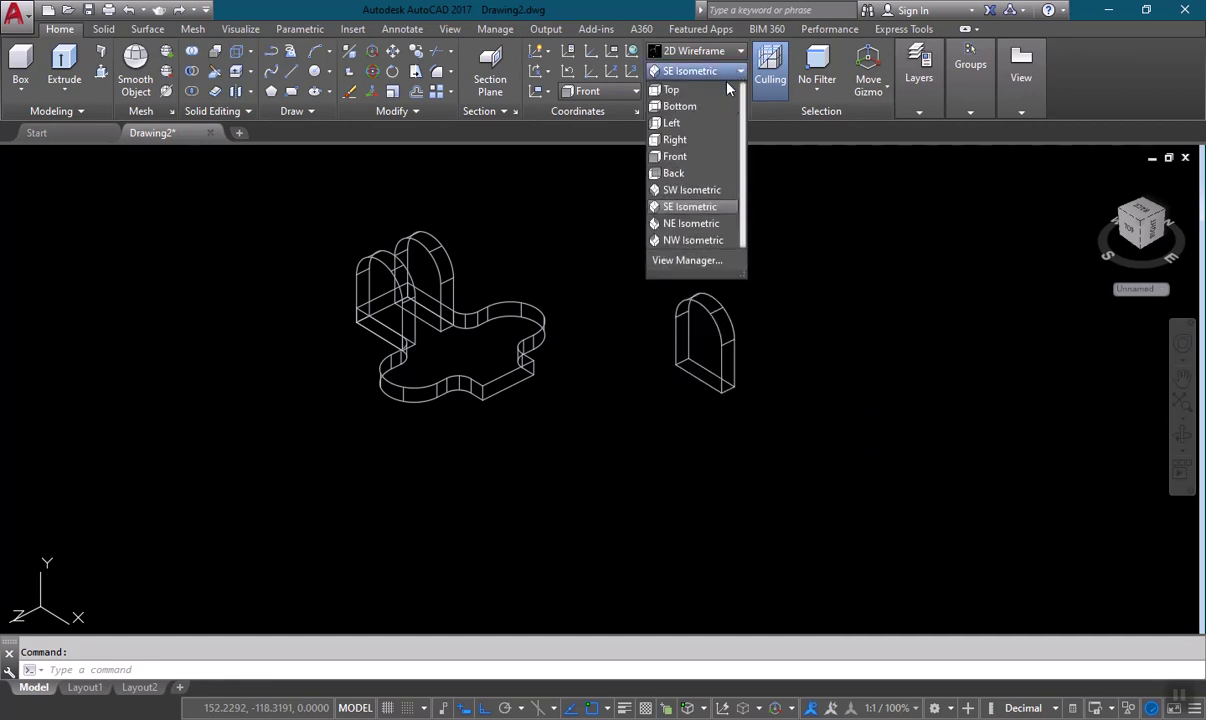
pyautogui.click(687, 162)
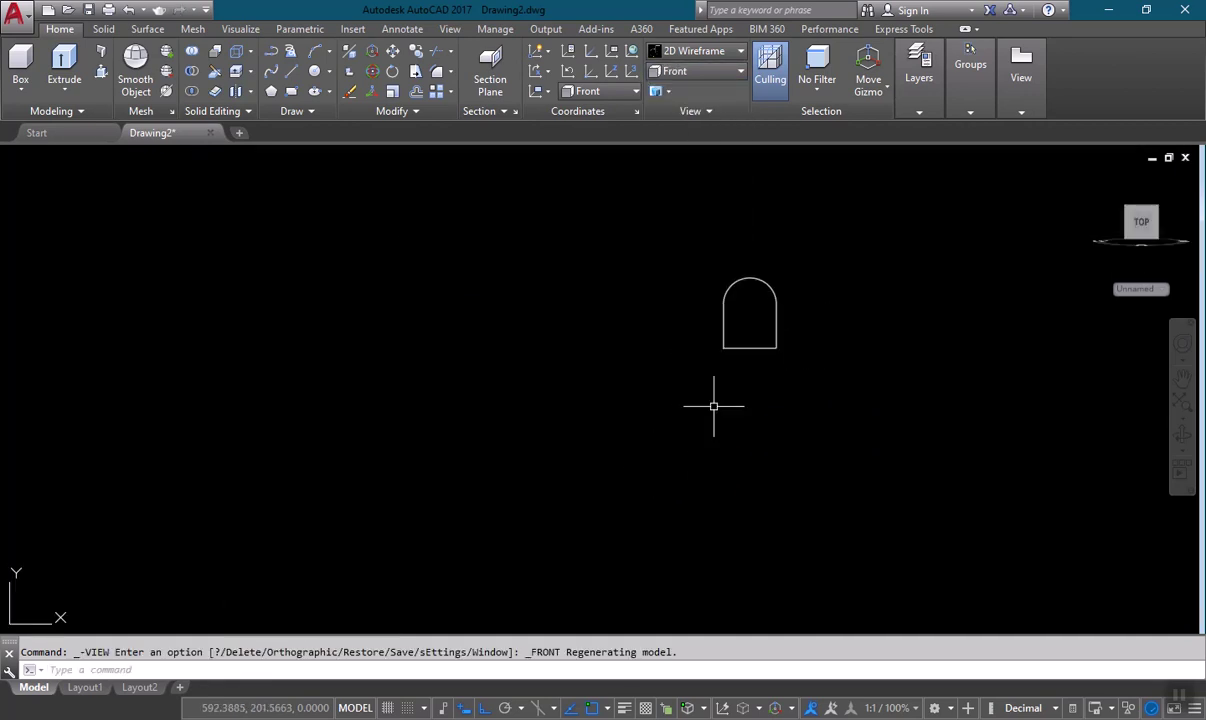
pyautogui.scroll(-2, 737, 401)
pyautogui.moveTo(732, 425); pyautogui.dragTo(740, 350, button='middle')
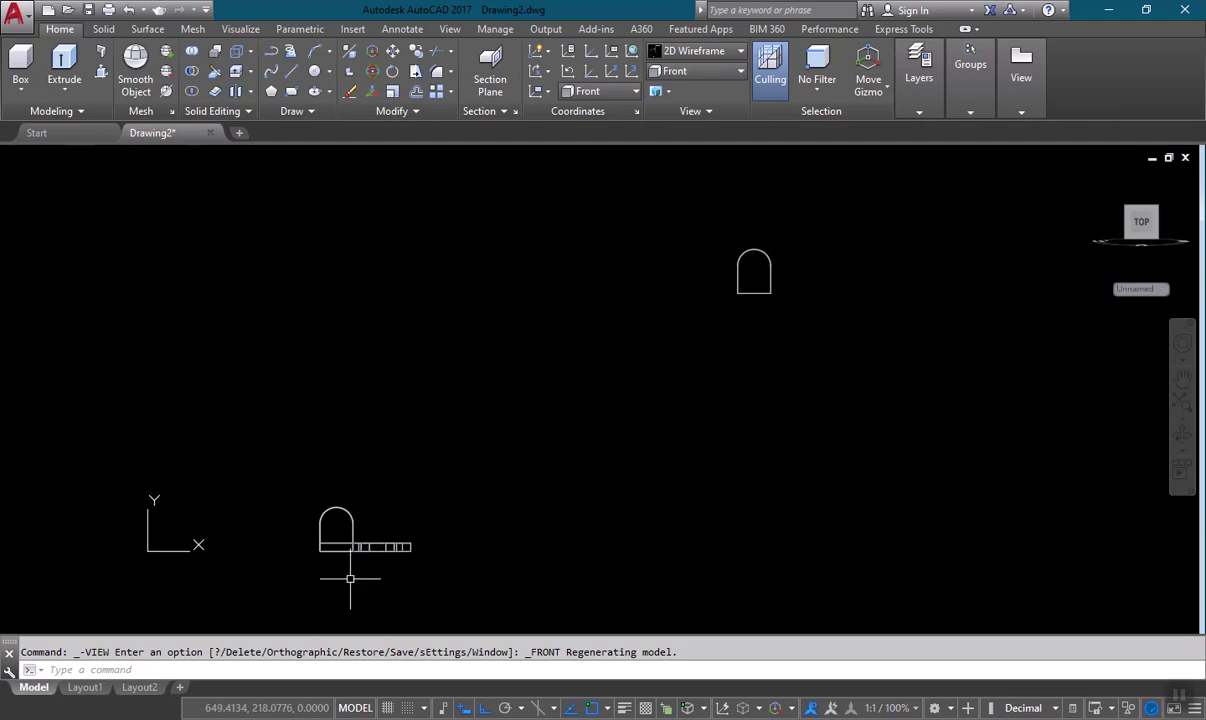
pyautogui.click(731, 73)
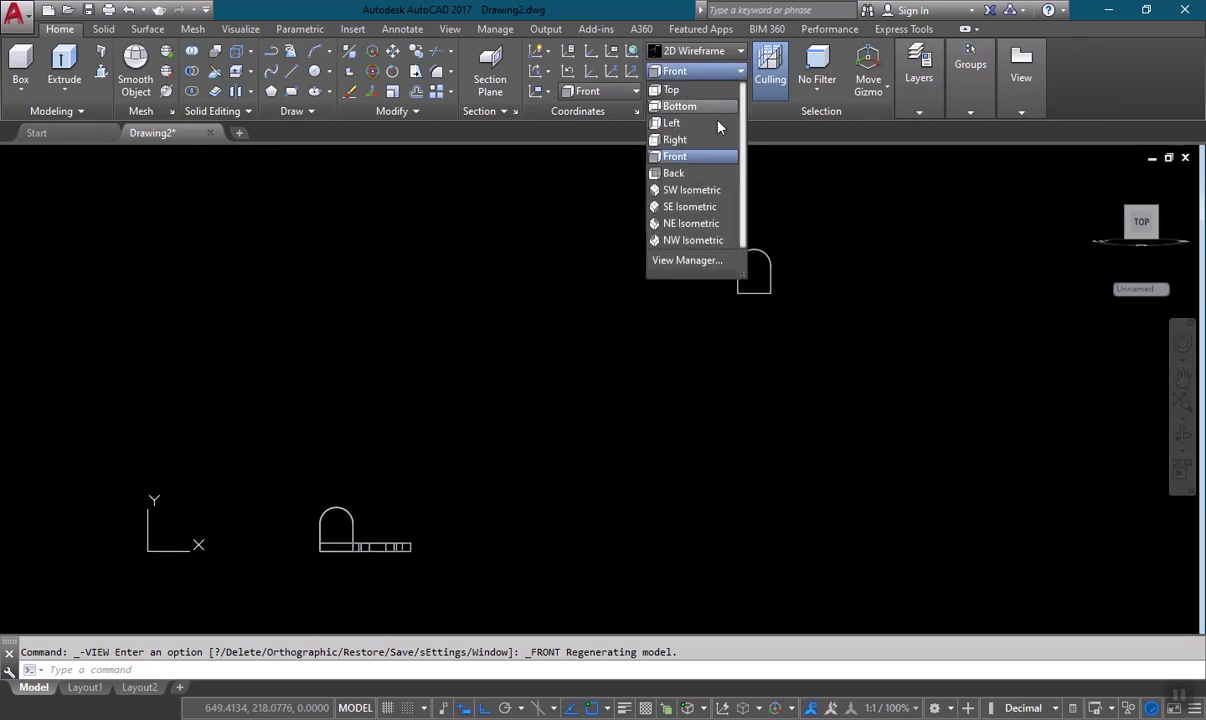
pyautogui.click(688, 197)
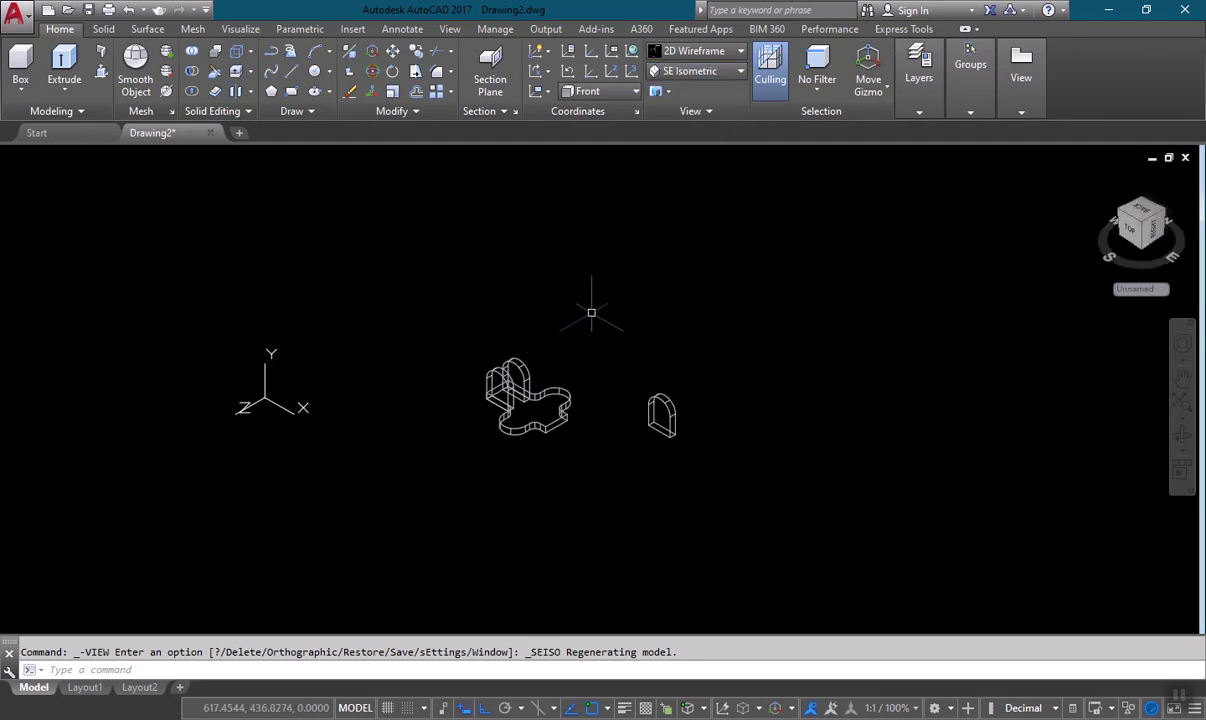
pyautogui.moveTo(612, 334); pyautogui.dragTo(575, 372, button='middle')
pyautogui.scroll(2, 603, 459)
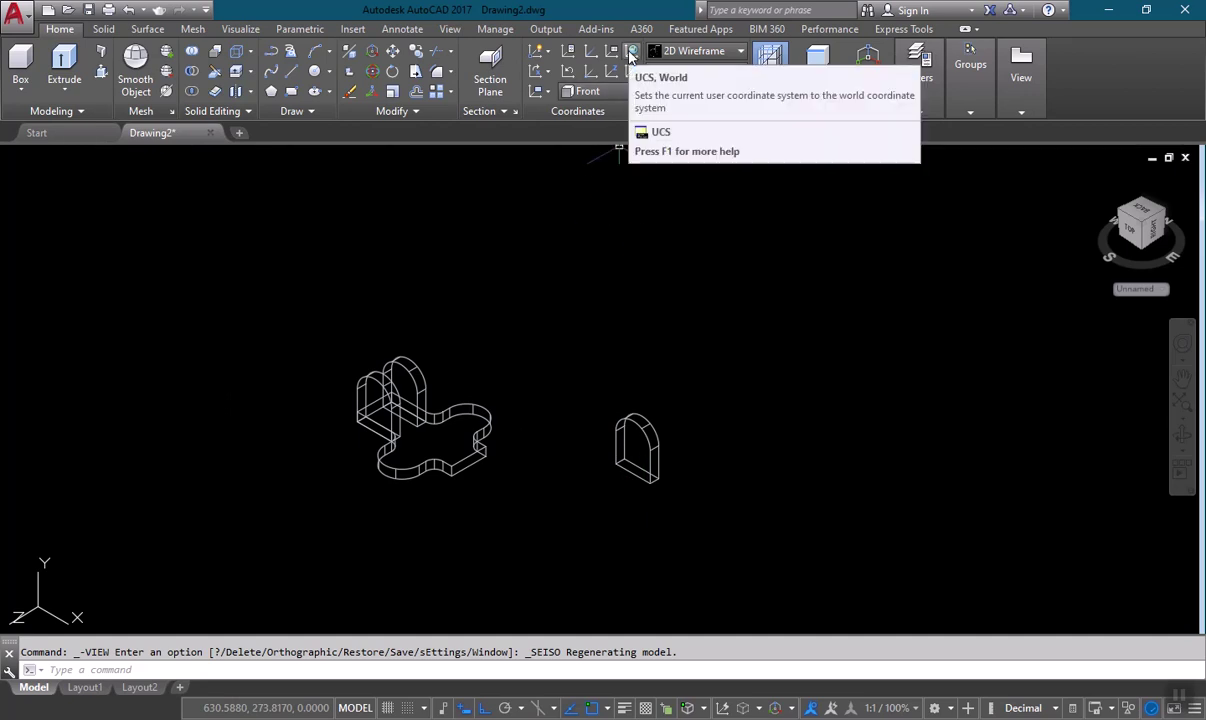
# Step: Set the UCS to World and rotate the spare lug 270° about the midpoint of its front bottom edge
pyautogui.click(630, 56)
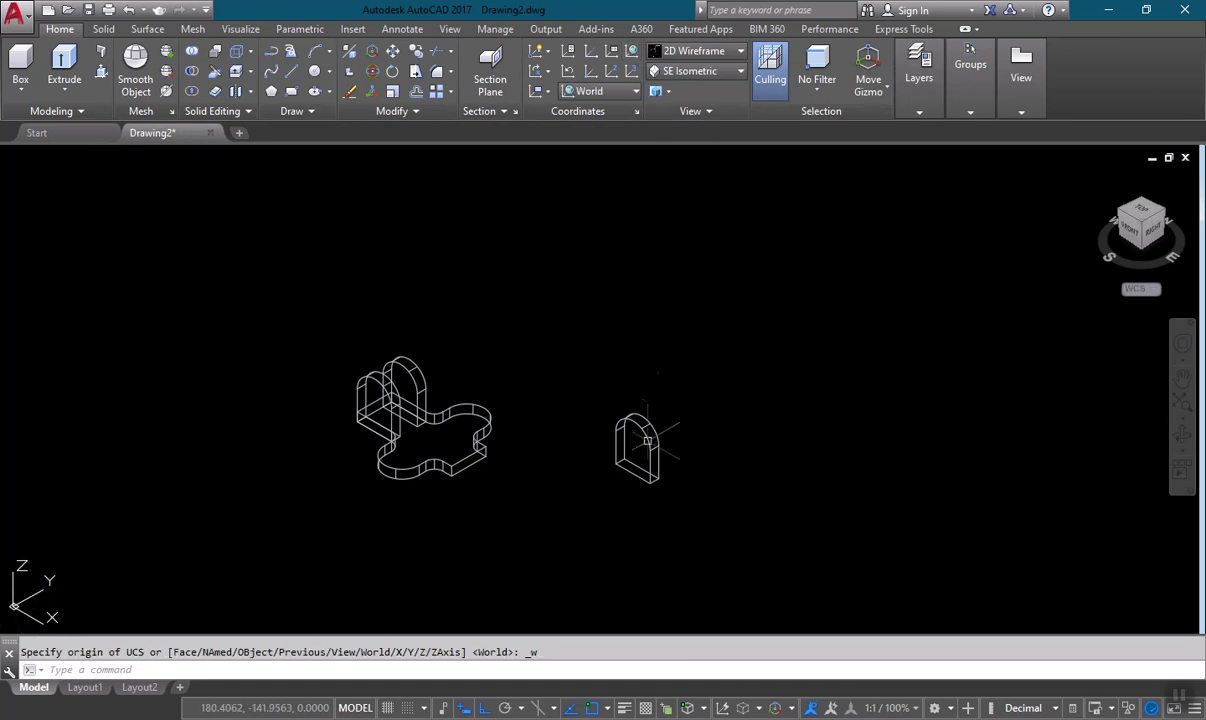
pyautogui.write('ro')
pyautogui.press('Return')
pyautogui.click(690, 488)
pyautogui.click(588, 416)
pyautogui.press('Return')
pyautogui.click(632, 473)
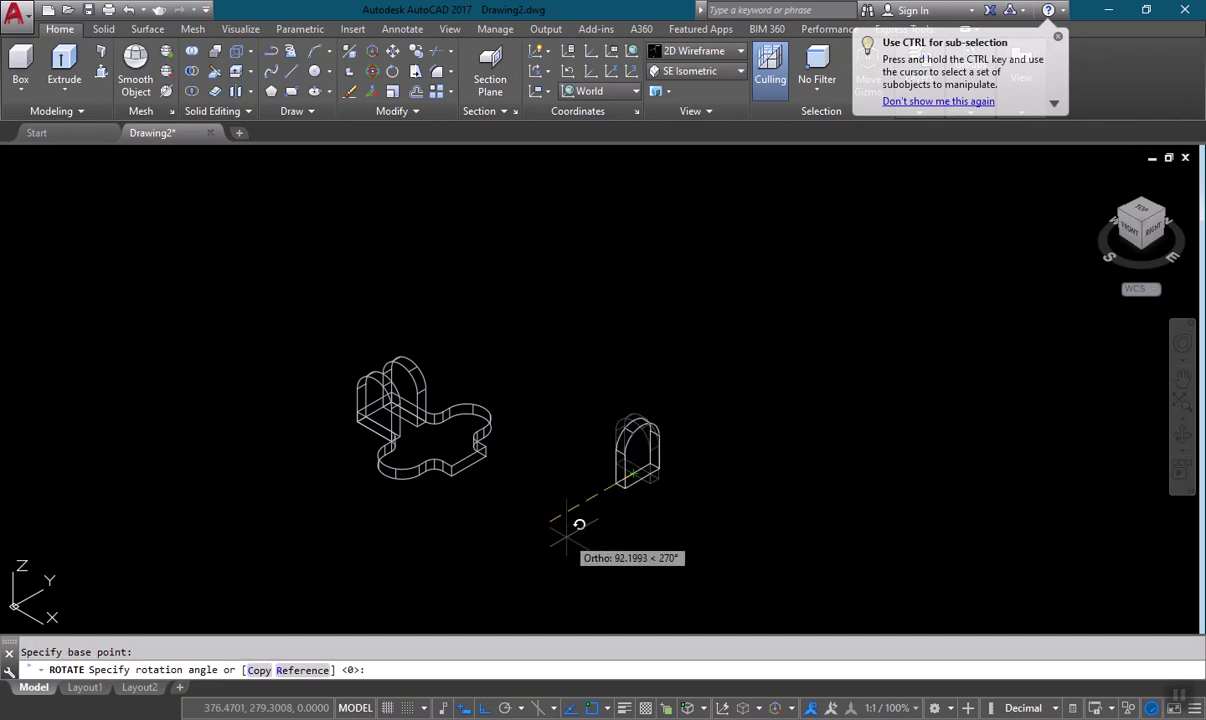
pyautogui.click(500, 553)
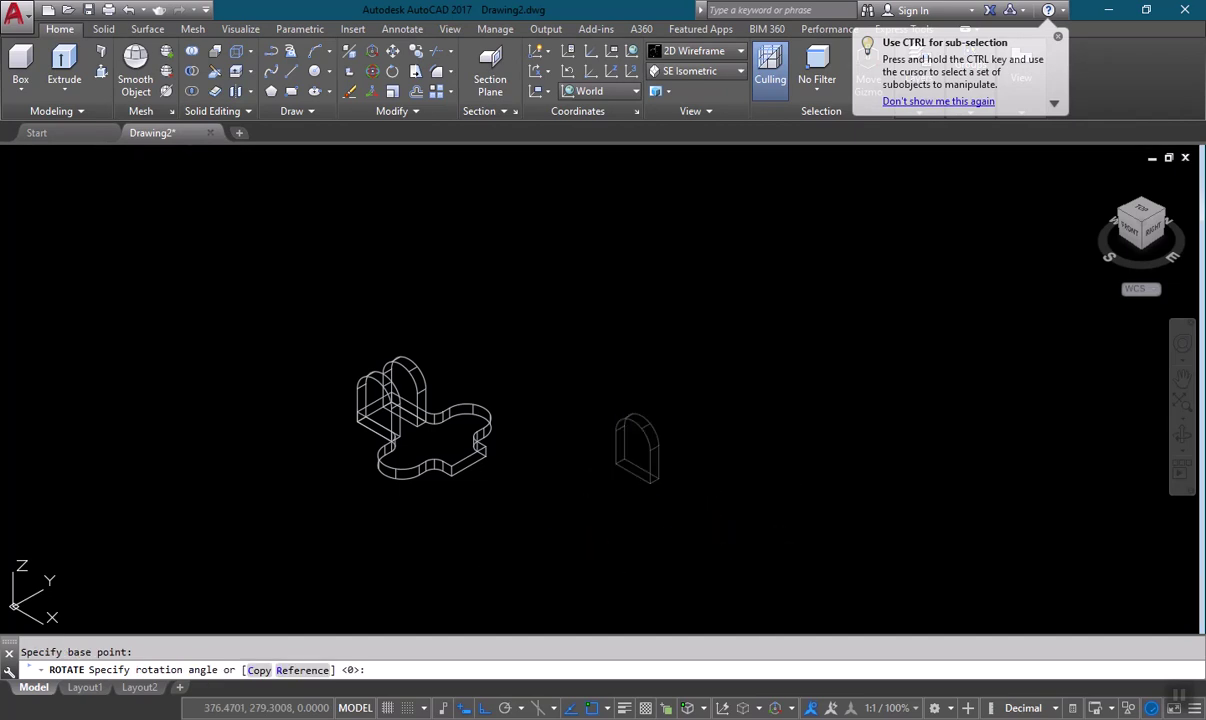
# Step: Move the rotated lug by its front lower corner onto the front lower corner of the base plate's short rectangular tab
pyautogui.moveTo(561, 527); pyautogui.dragTo(700, 525, button='middle')
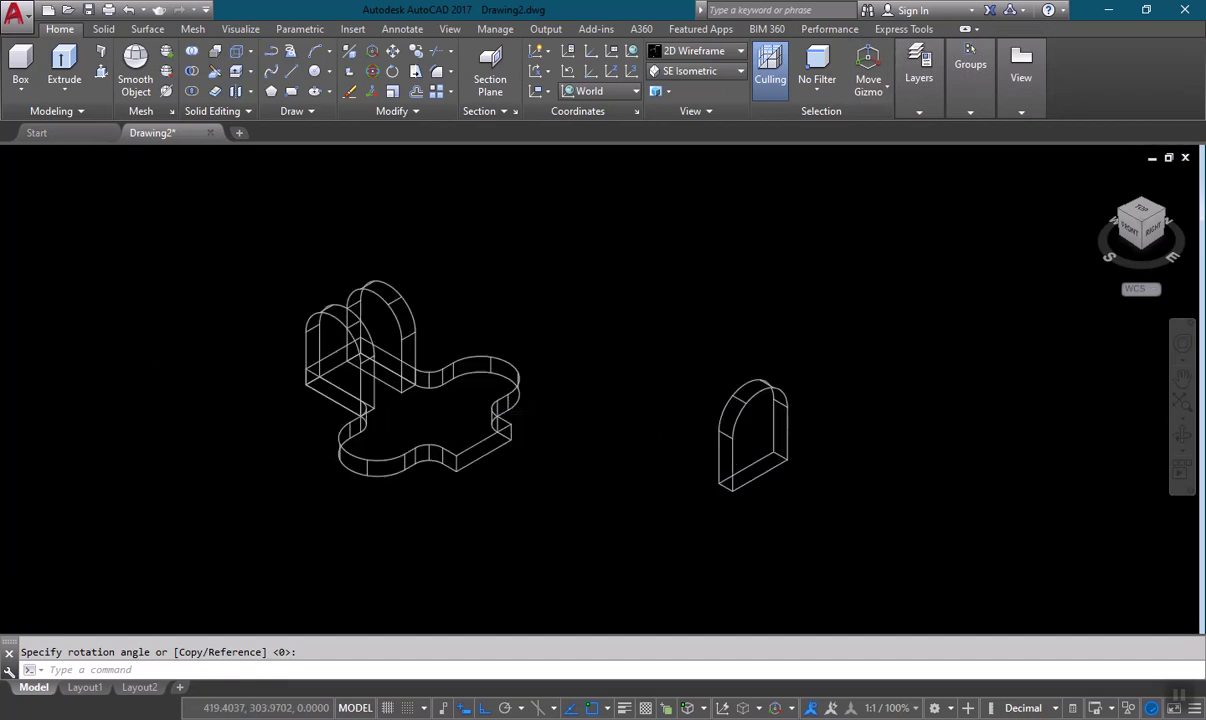
pyautogui.scroll(5, 820, 465)
pyautogui.write('m')
pyautogui.press('Return')
pyautogui.click(818, 535)
pyautogui.click(735, 465)
pyautogui.press('Return')
pyautogui.click(675, 524)
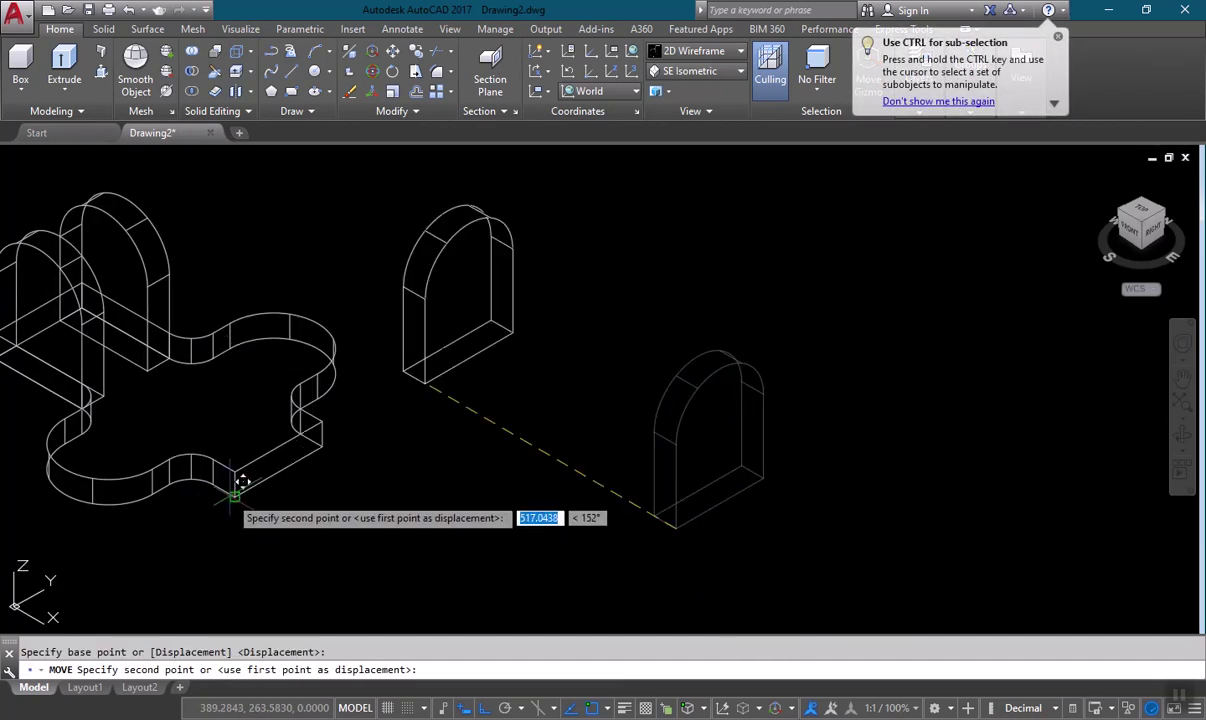
pyautogui.click(235, 486)
pyautogui.moveTo(573, 358); pyautogui.dragTo(642, 365, button='middle')
pyautogui.scroll(-2, 660, 360)
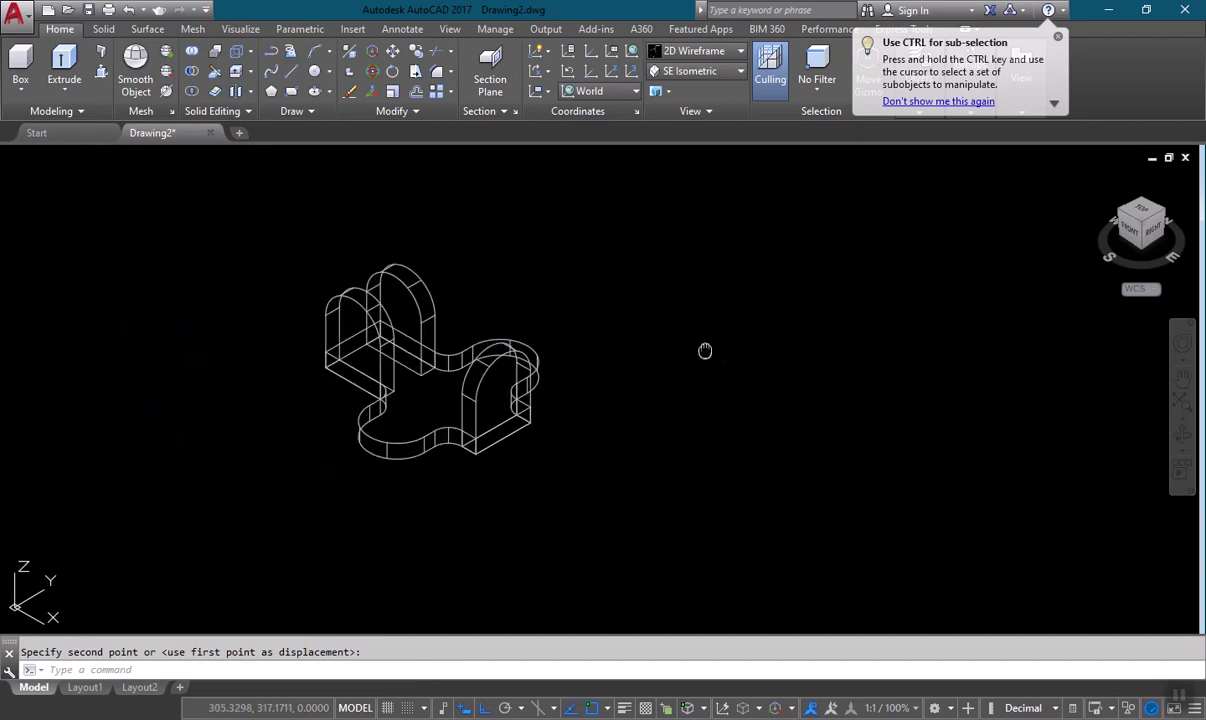
# Step: Preview the bracket with all three lugs in the Conceptual visual style, and return to 2D Wireframe
pyautogui.click(728, 54)
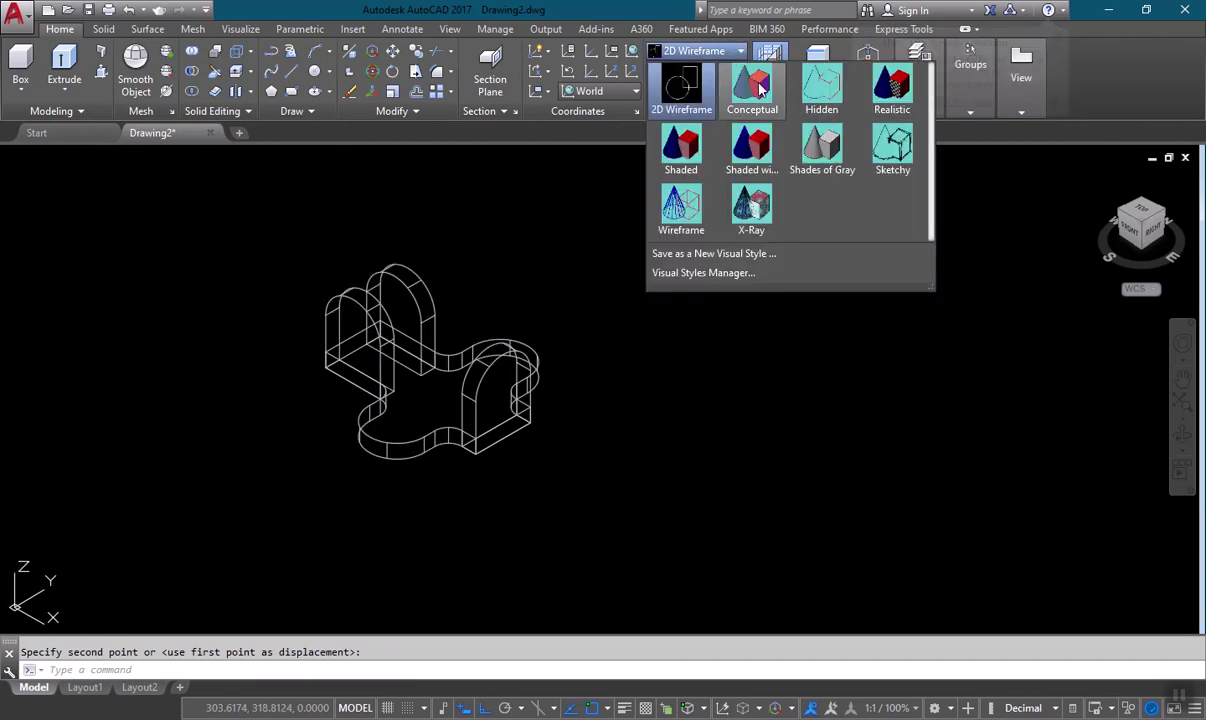
pyautogui.click(752, 88)
pyautogui.moveTo(597, 478); pyautogui.dragTo(614, 428, button='middle')
pyautogui.moveTo(722, 443)
pyautogui.keyDown('shift'); pyautogui.mouseDown(button='middle')
pyautogui.moveTo(614, 423)
pyautogui.moveTo(576, 326)
pyautogui.moveTo(716, 393)
pyautogui.moveTo(720, 412)
pyautogui.moveTo(686, 423)
pyautogui.moveTo(713, 425)
pyautogui.mouseUp(button='middle'); pyautogui.keyUp('shift')
pyautogui.scroll(-3, 716, 409)
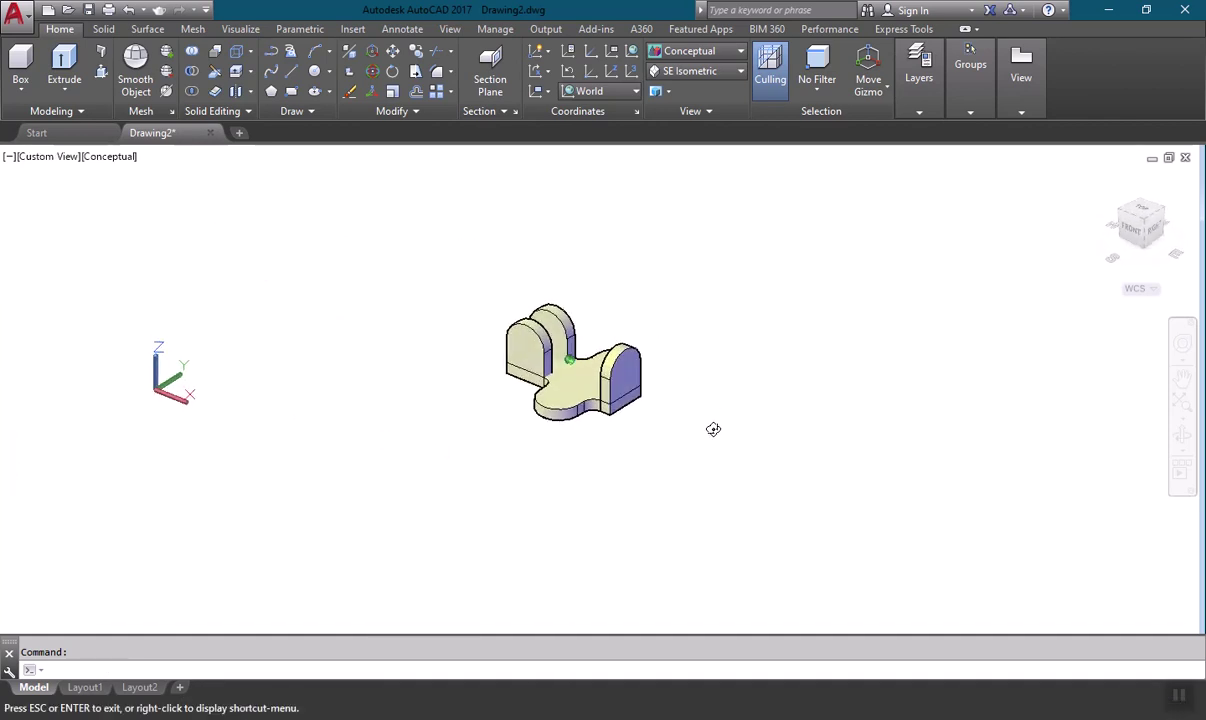
pyautogui.click(740, 51)
pyautogui.click(681, 84)
pyautogui.keyDown('shift'); pyautogui.moveTo(640, 405); pyautogui.dragTo(665, 438, button='middle'); pyautogui.keyUp('shift')
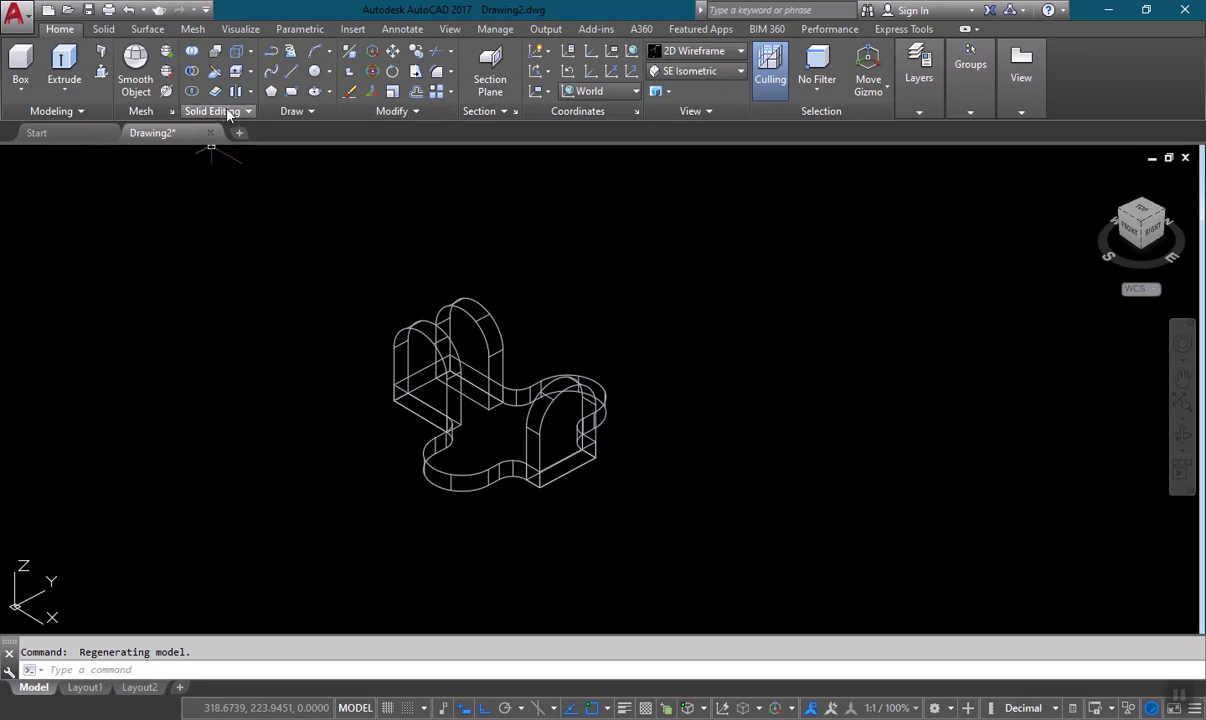
# Step: Union the base plate and the three upright lugs into a single solid
pyautogui.click(192, 55)
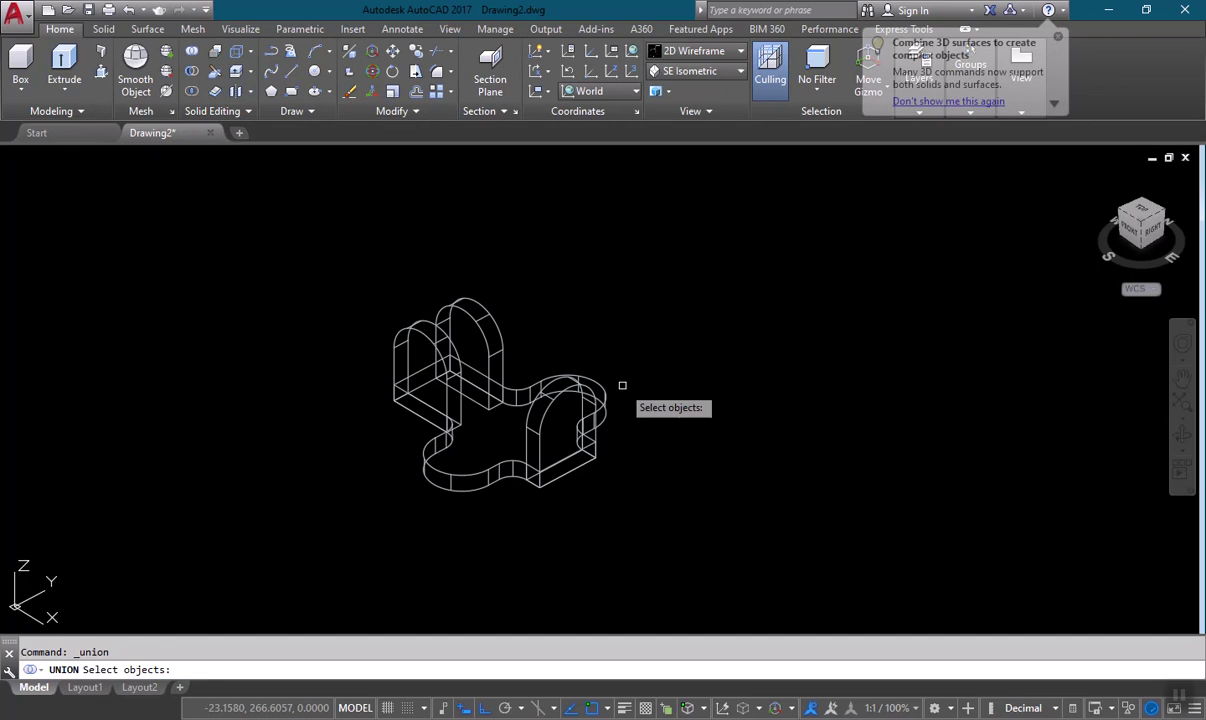
pyautogui.click(657, 552)
pyautogui.click(334, 236)
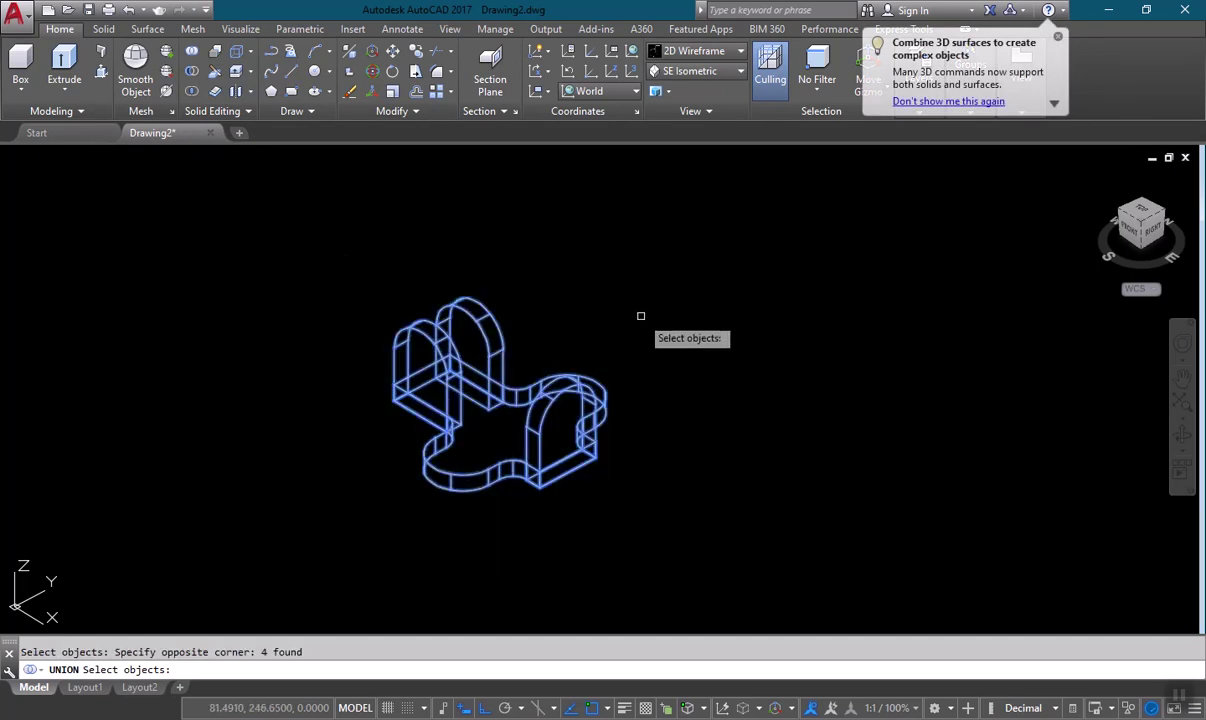
pyautogui.press('Return')
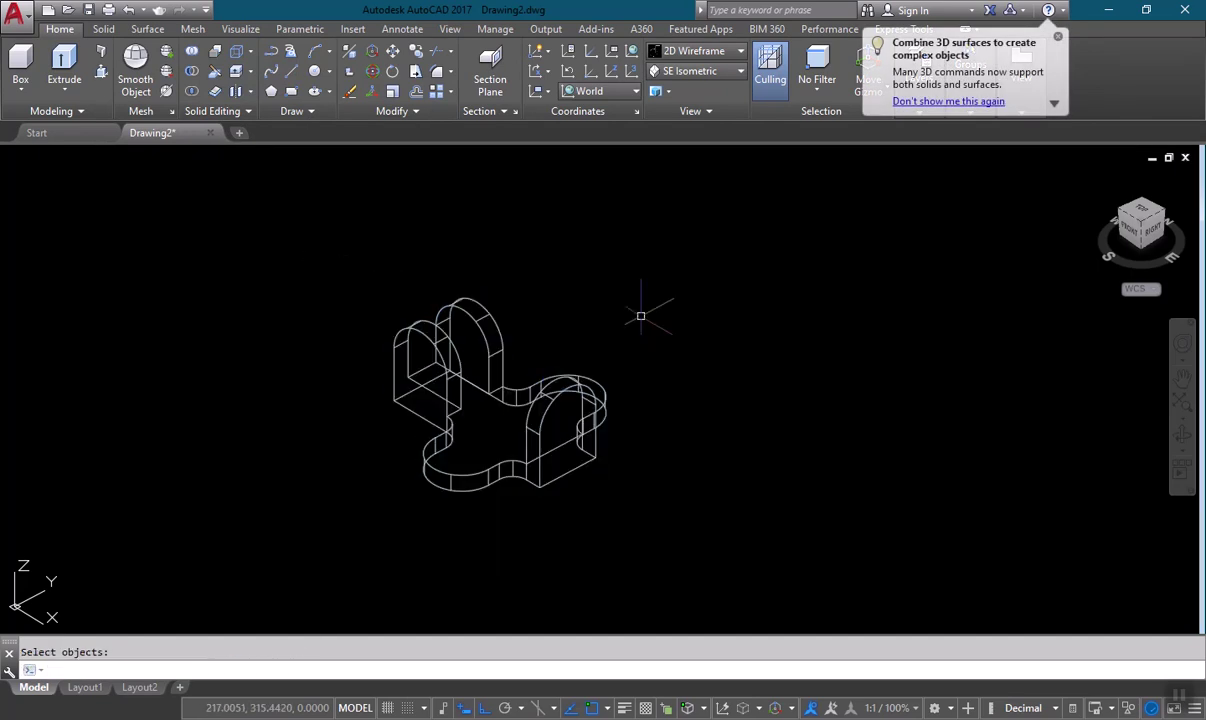
# Step: Display the unioned bracket in the Shades of Gray visual style and compare it with the Exercise 5 image in Photos
pyautogui.click(736, 53)
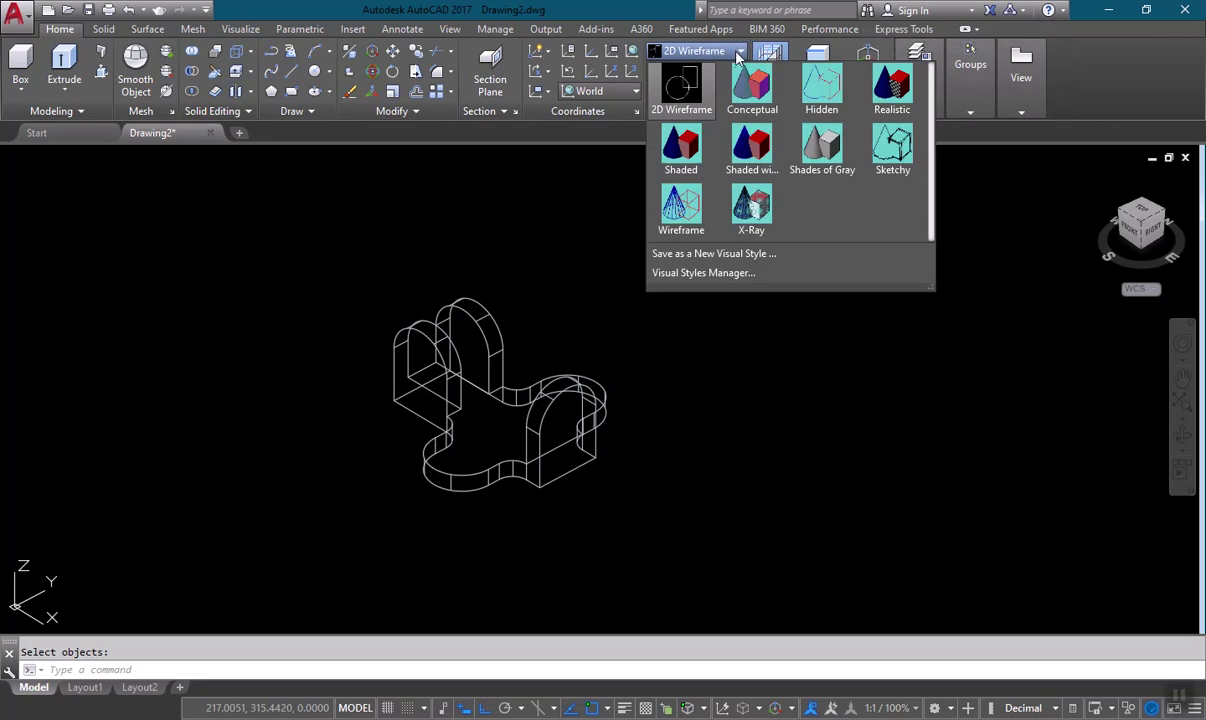
pyautogui.click(822, 140)
pyautogui.scroll(4, 570, 508)
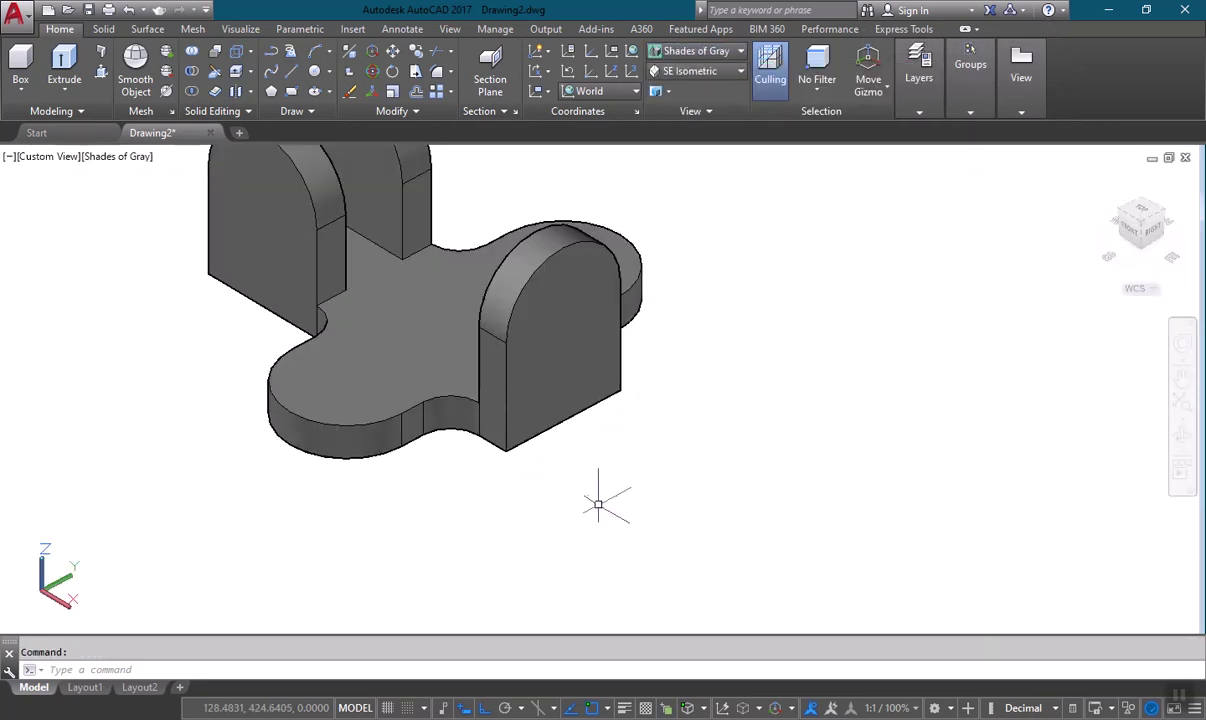
pyautogui.scroll(-3, 618, 490)
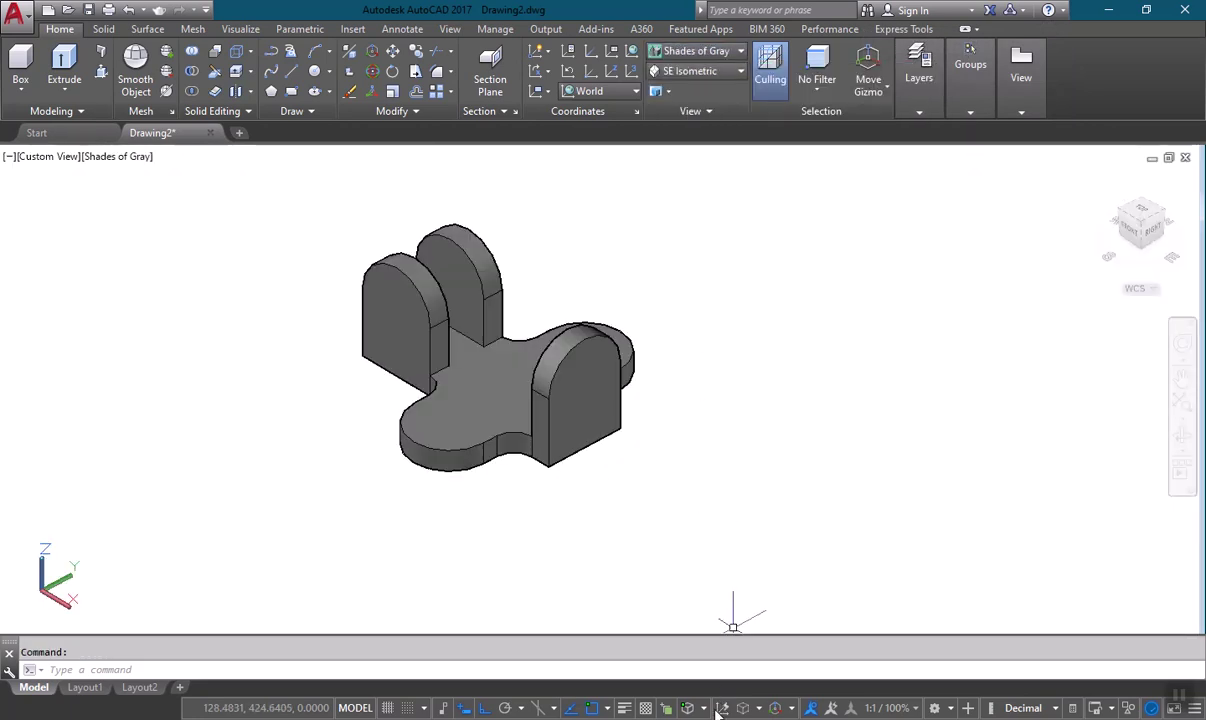
pyautogui.click(675, 705)
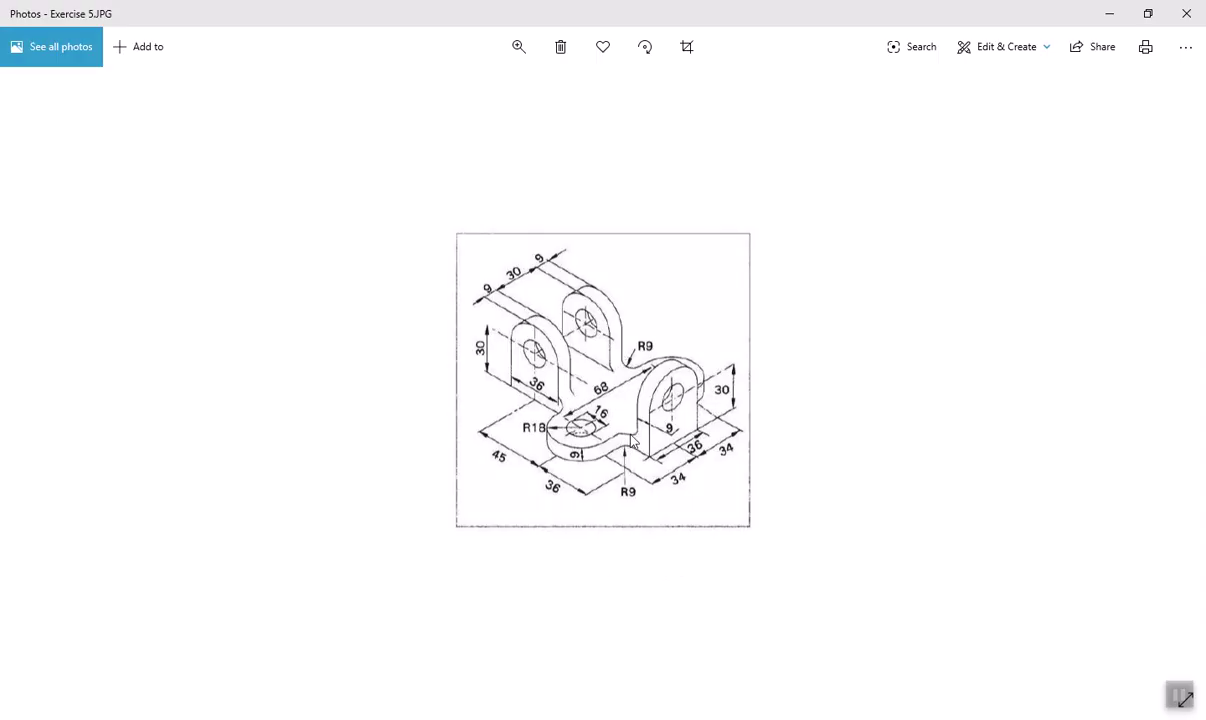
pyautogui.hotkey('alt', 'Tab')
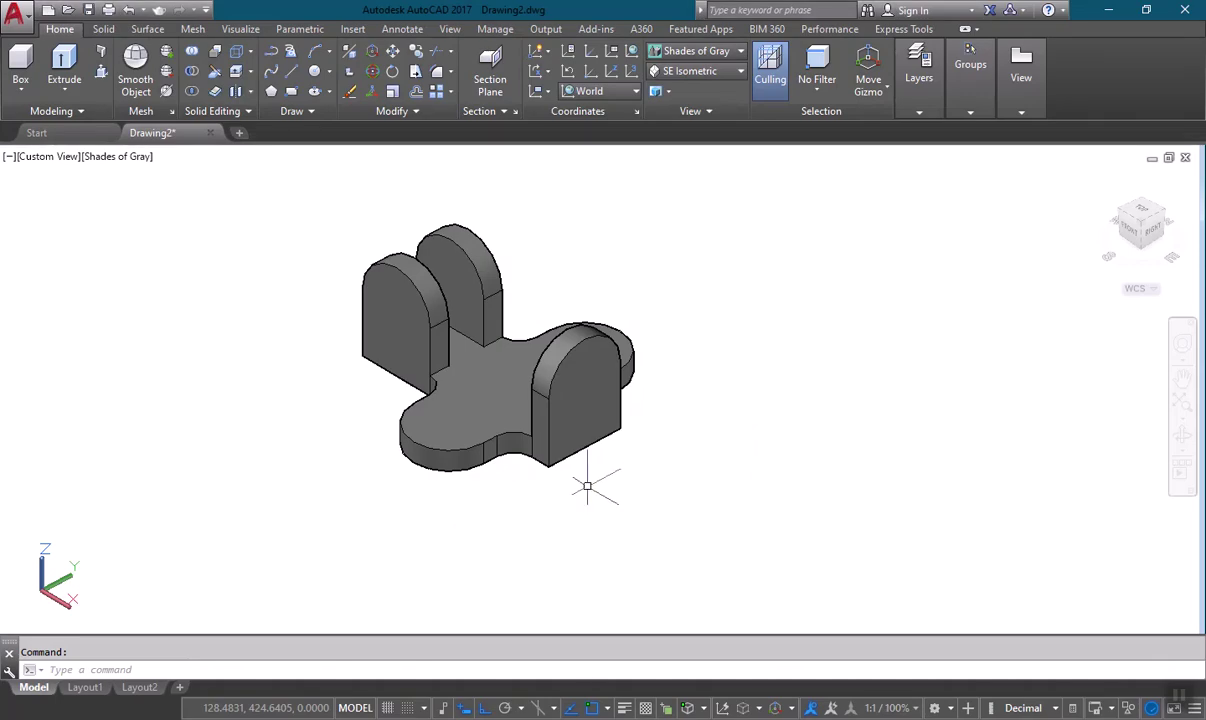
# Step: Inspect the shaded bracket up close and switch it back to the 2D Wireframe visual style
pyautogui.scroll(3, 541, 296)
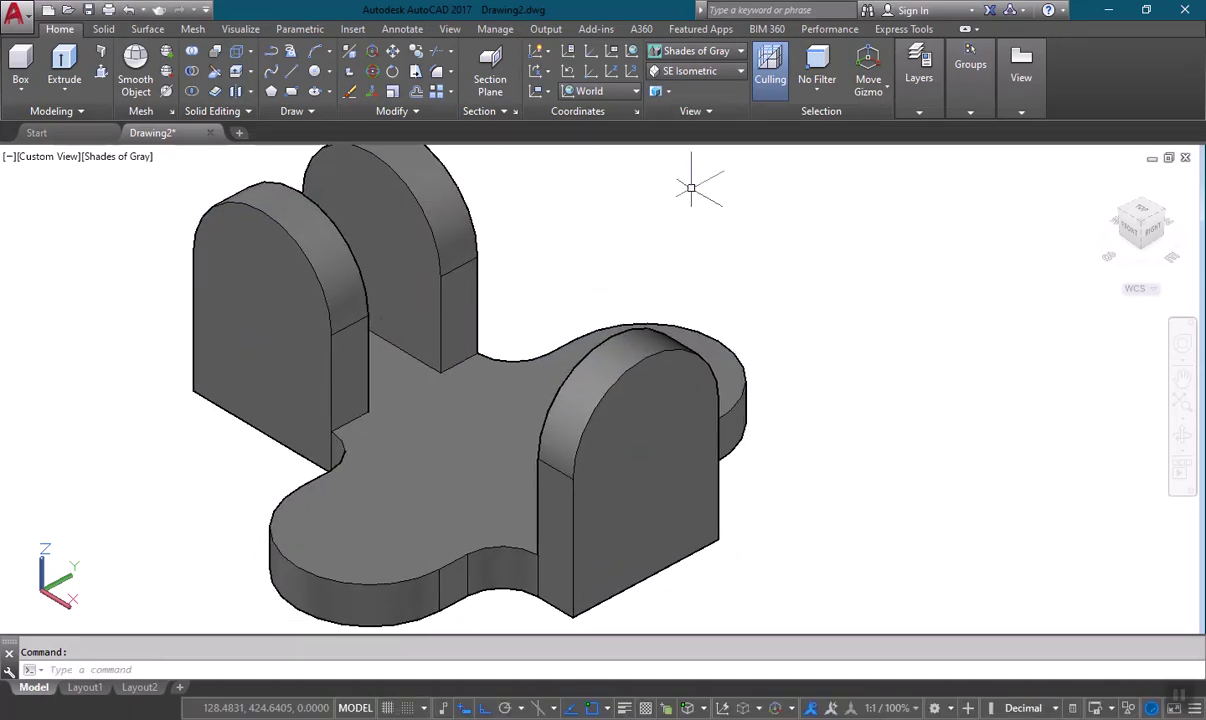
pyautogui.click(739, 52)
pyautogui.click(681, 88)
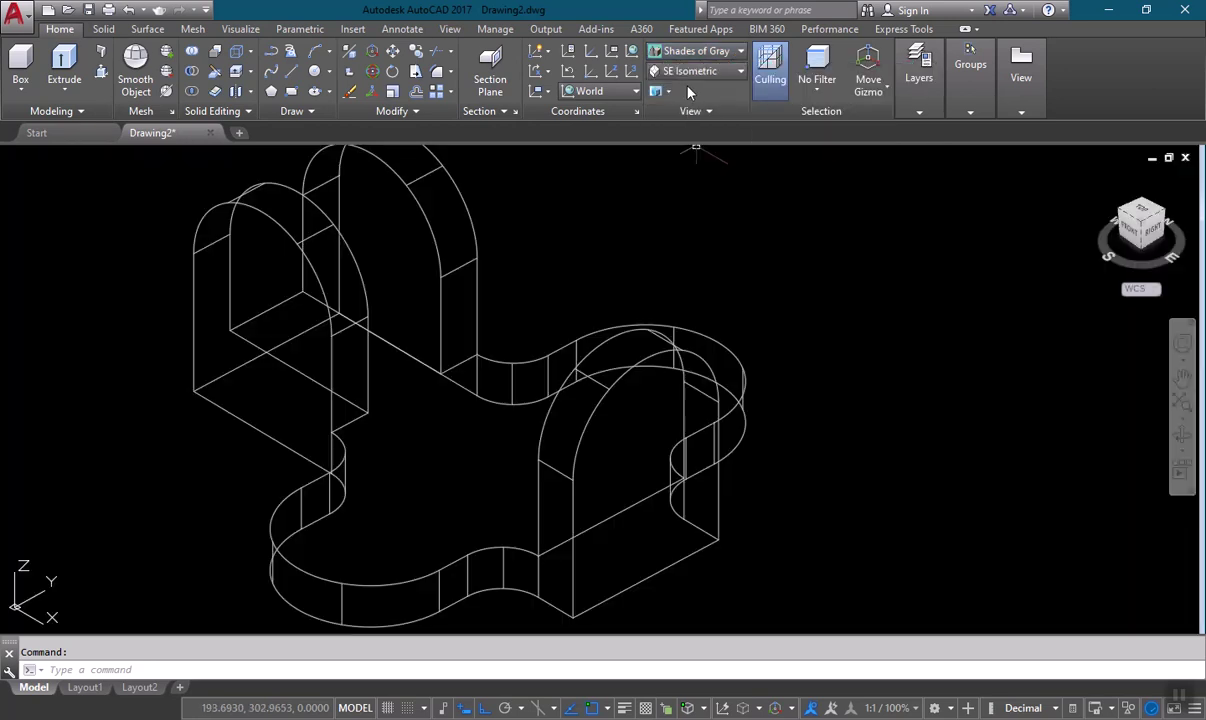
pyautogui.scroll(-2, 557, 265)
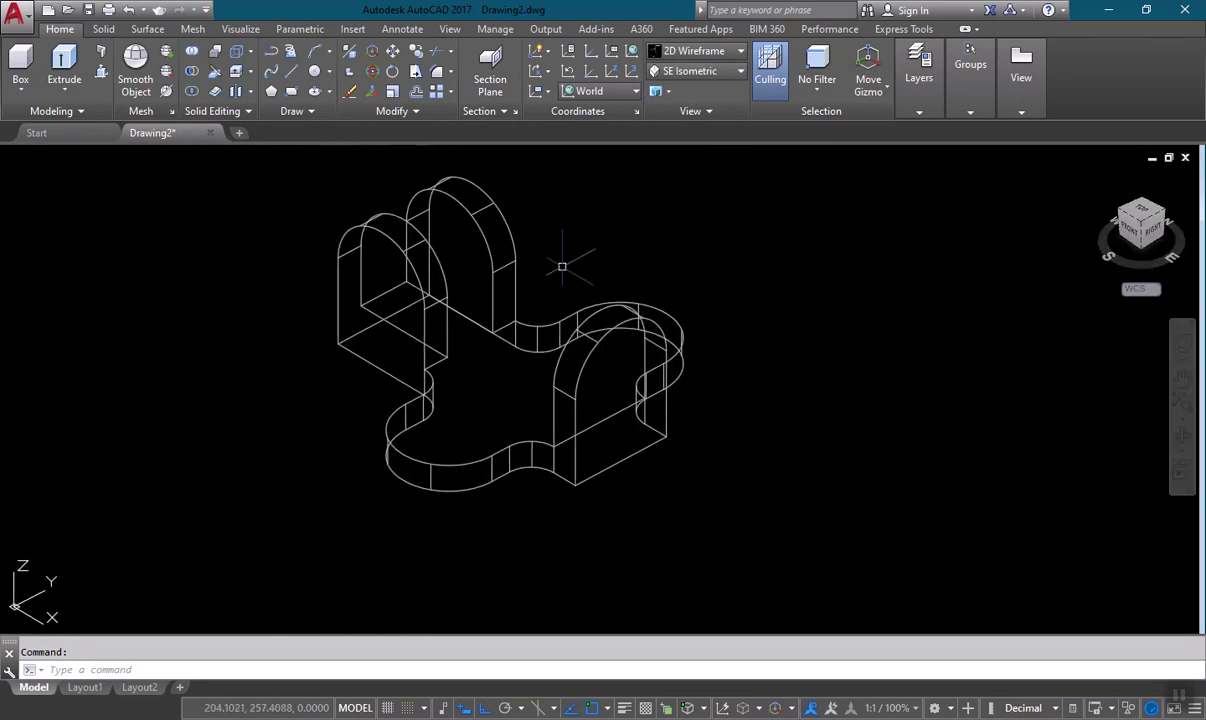
# Step: Start an edge fillet of radius 9 on the short base edge of the nearer paired lug, where it meets the plate
pyautogui.moveTo(570, 266); pyautogui.dragTo(566, 303, button='middle')
pyautogui.scroll(2, 571, 295)
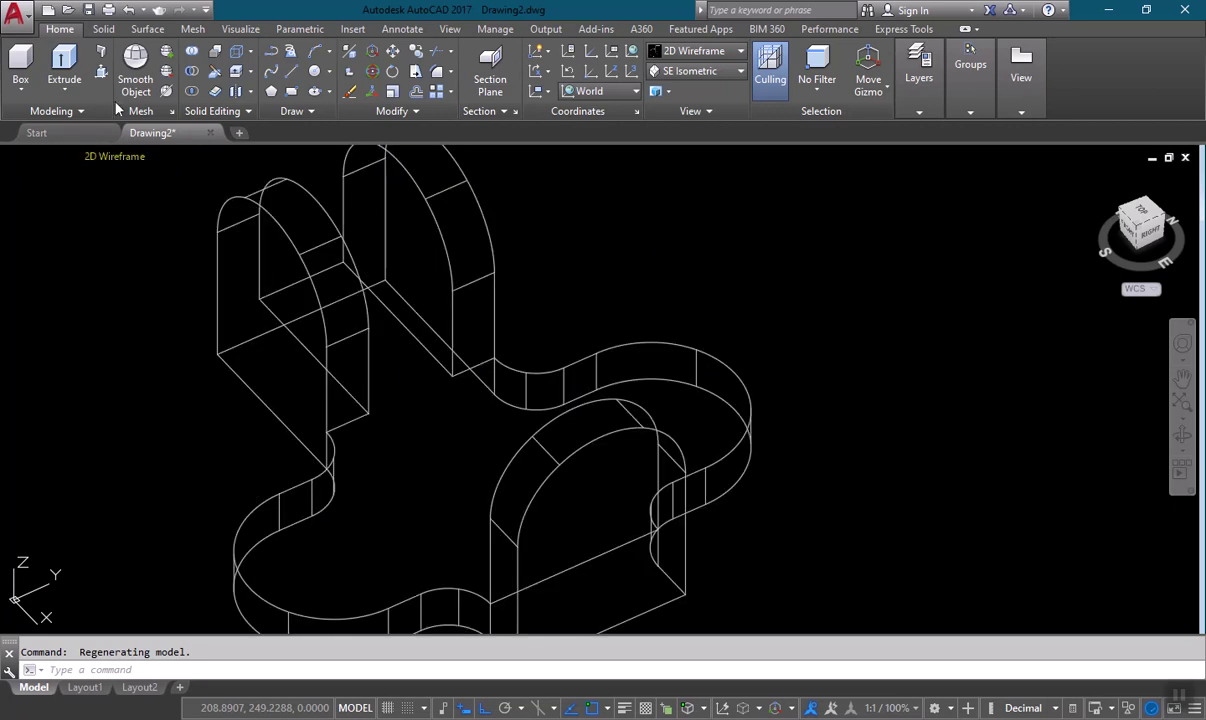
pyautogui.click(104, 29)
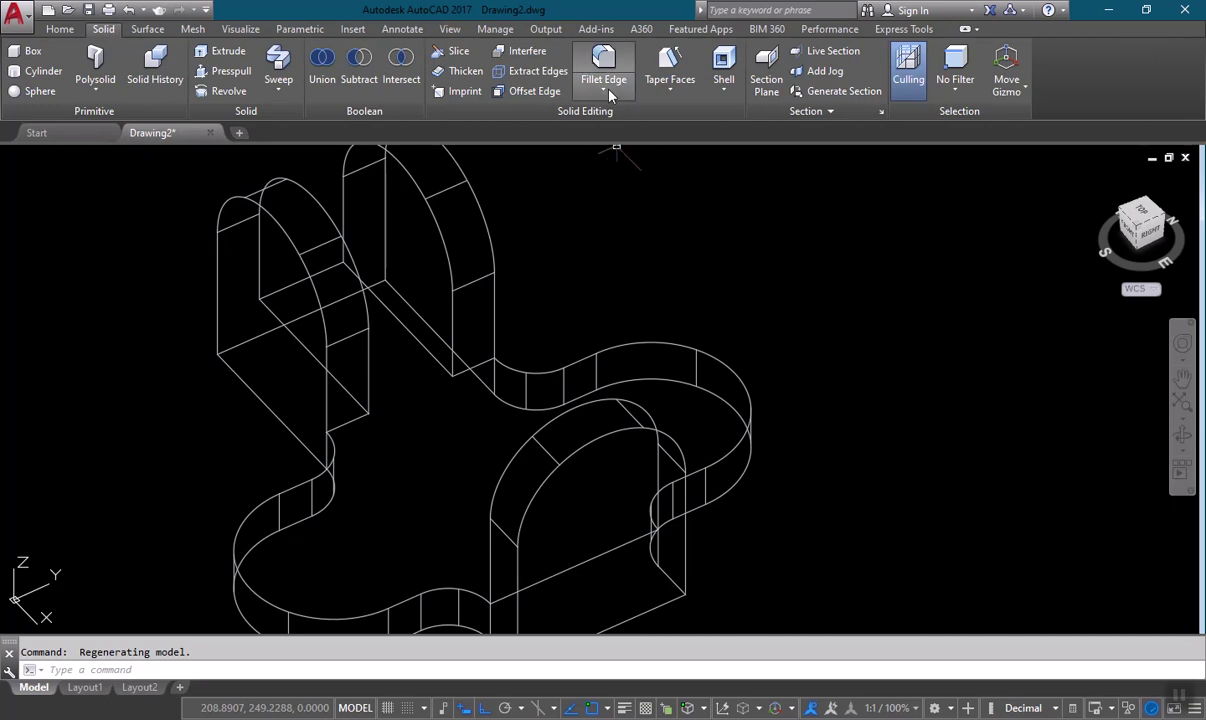
pyautogui.click(606, 90)
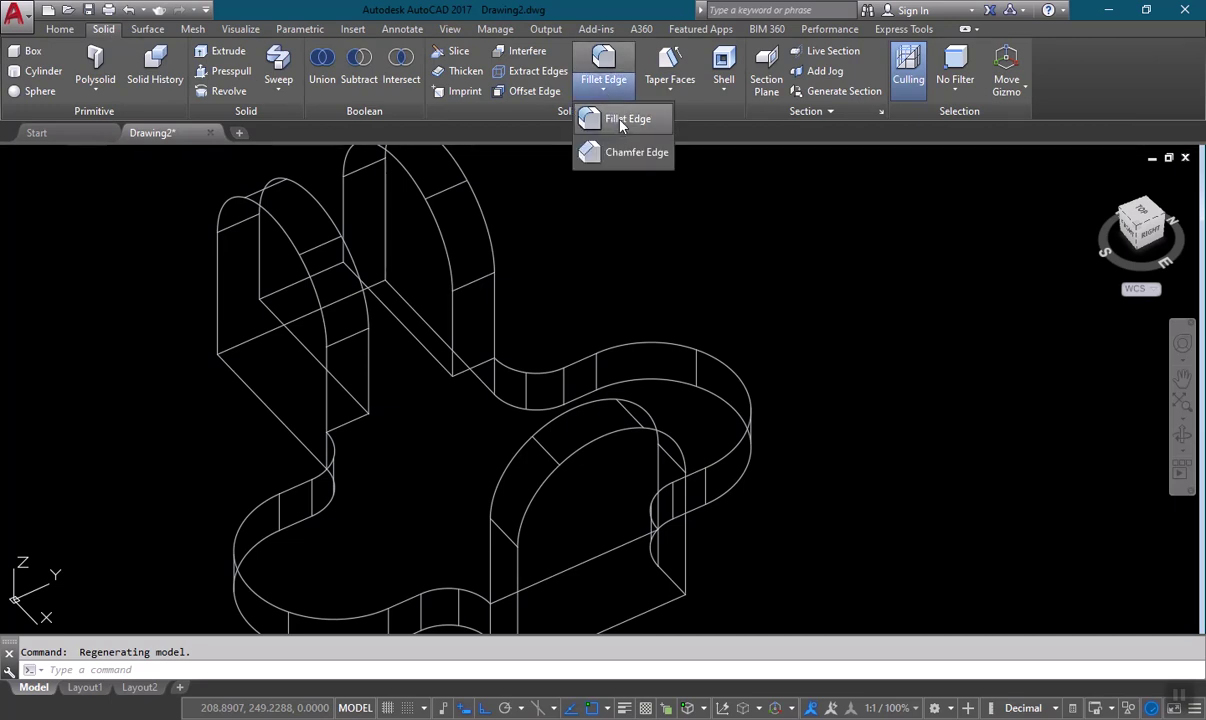
pyautogui.click(621, 121)
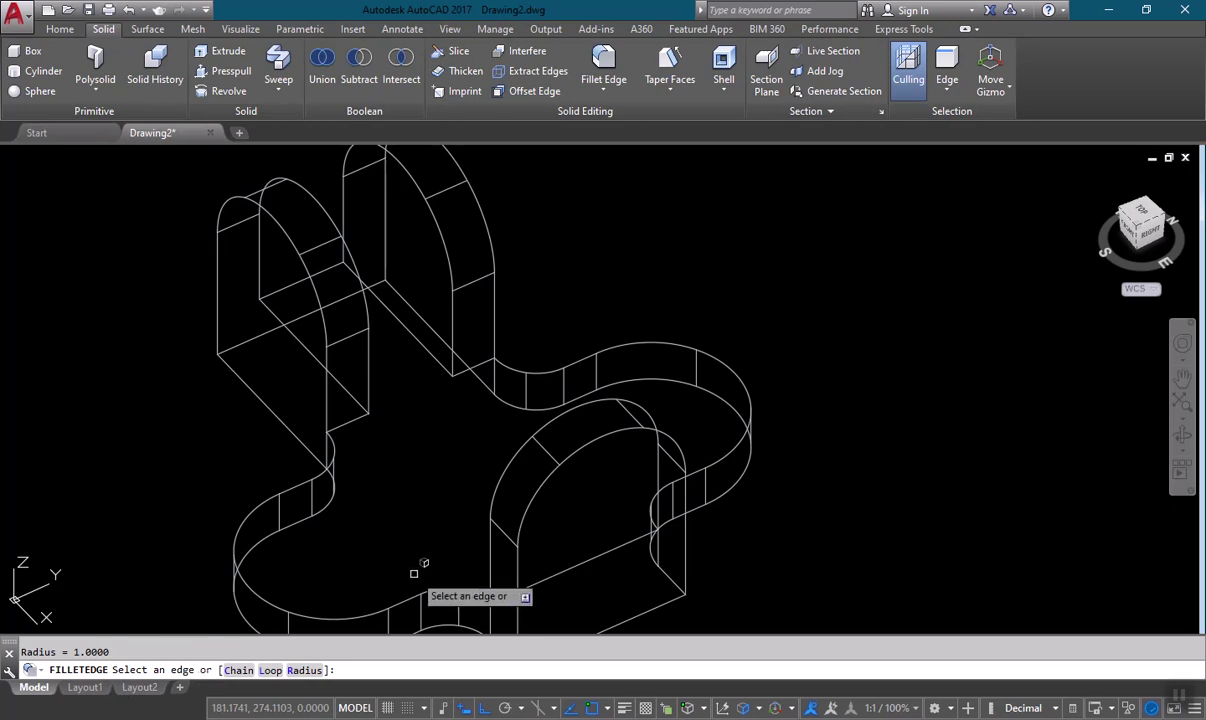
pyautogui.click(348, 424)
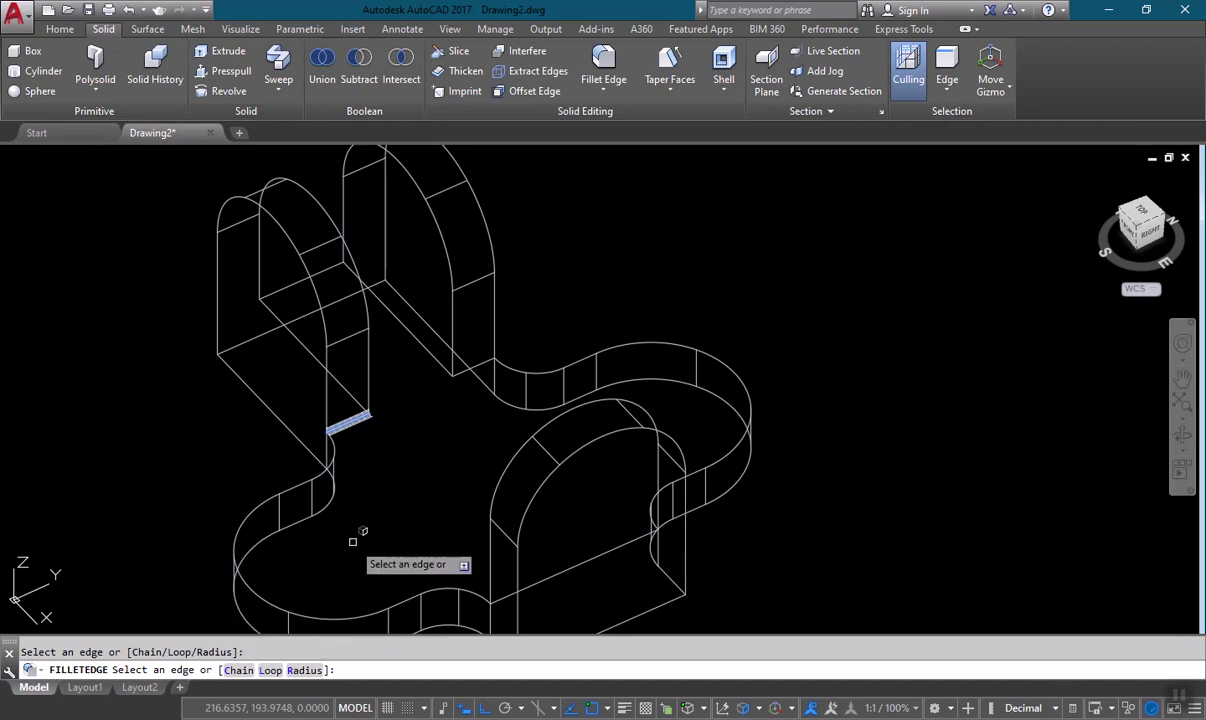
pyautogui.write('r')
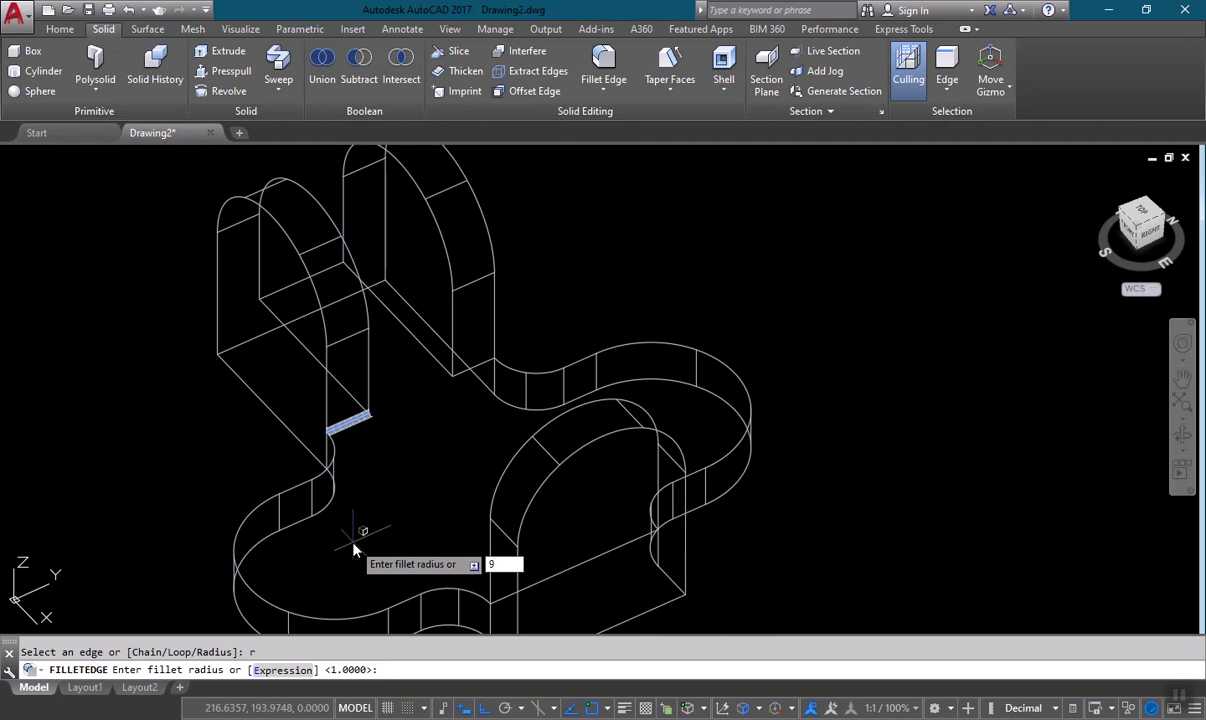
pyautogui.press('Return')
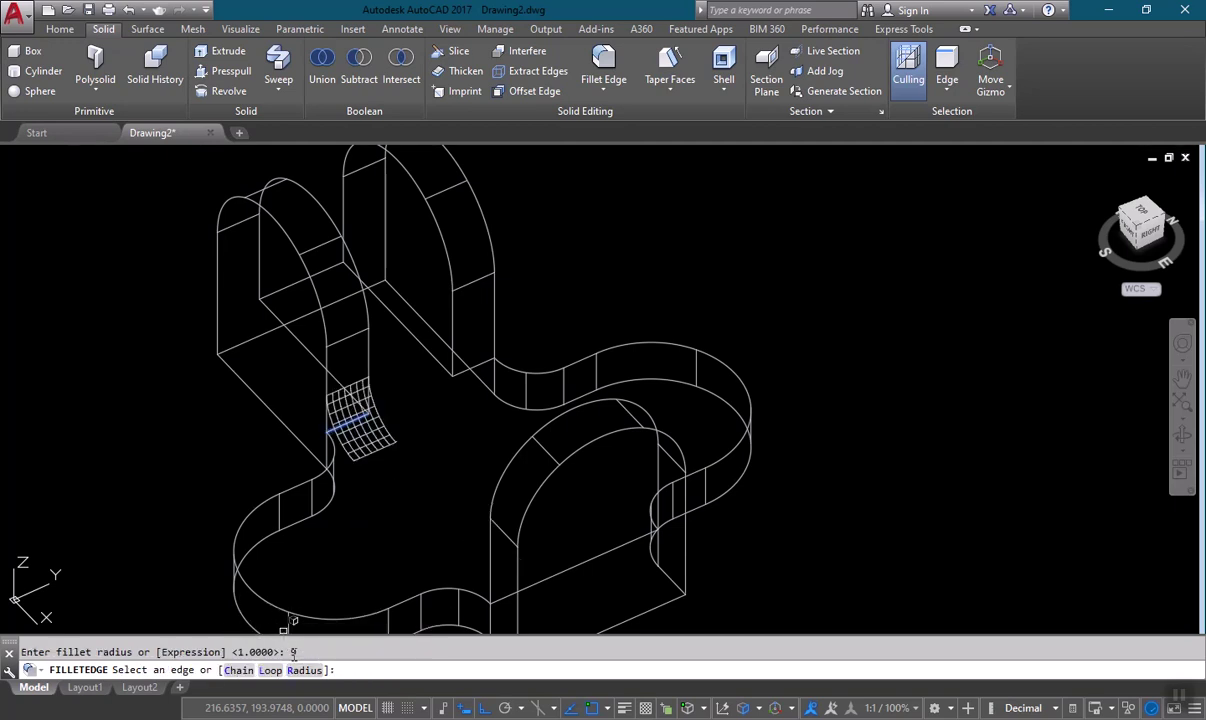
# Step: Add the other paired lug's short base edge and the single lug's inner base edge to the fillet, and apply it
pyautogui.click(464, 371)
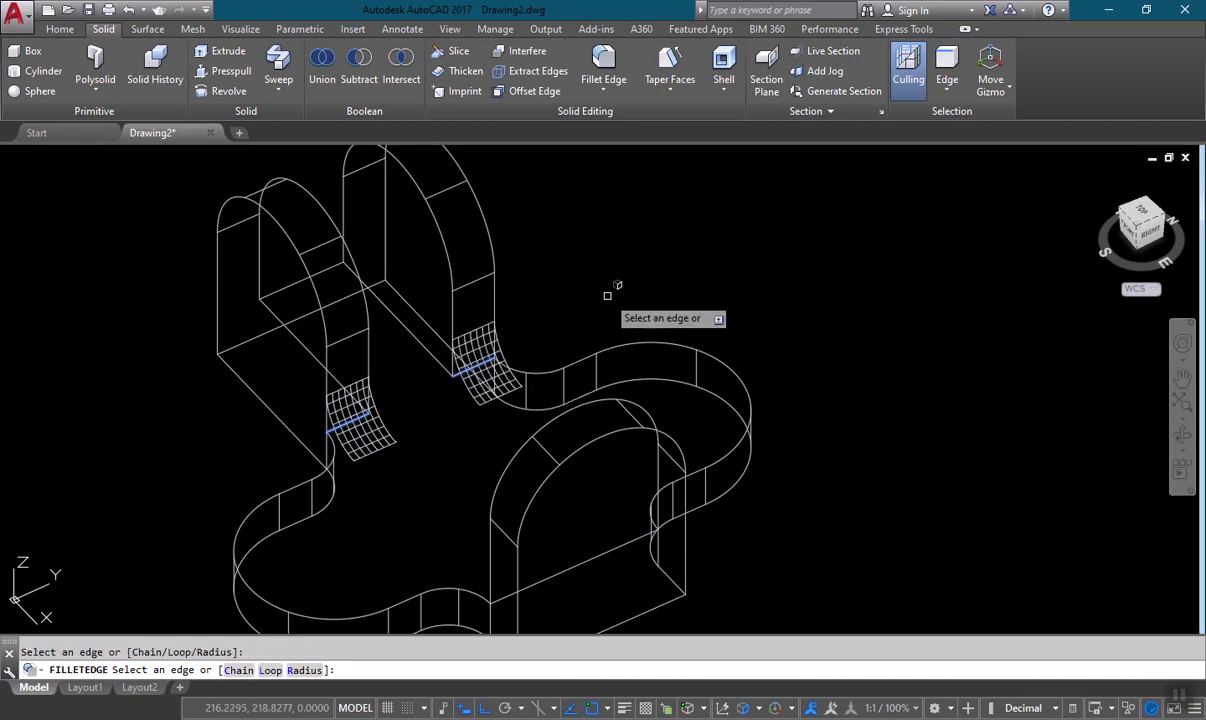
pyautogui.scroll(-3, 575, 330)
pyautogui.keyDown('shift'); pyautogui.moveTo(409, 490); pyautogui.dragTo(624, 447, button='middle'); pyautogui.keyUp('shift')
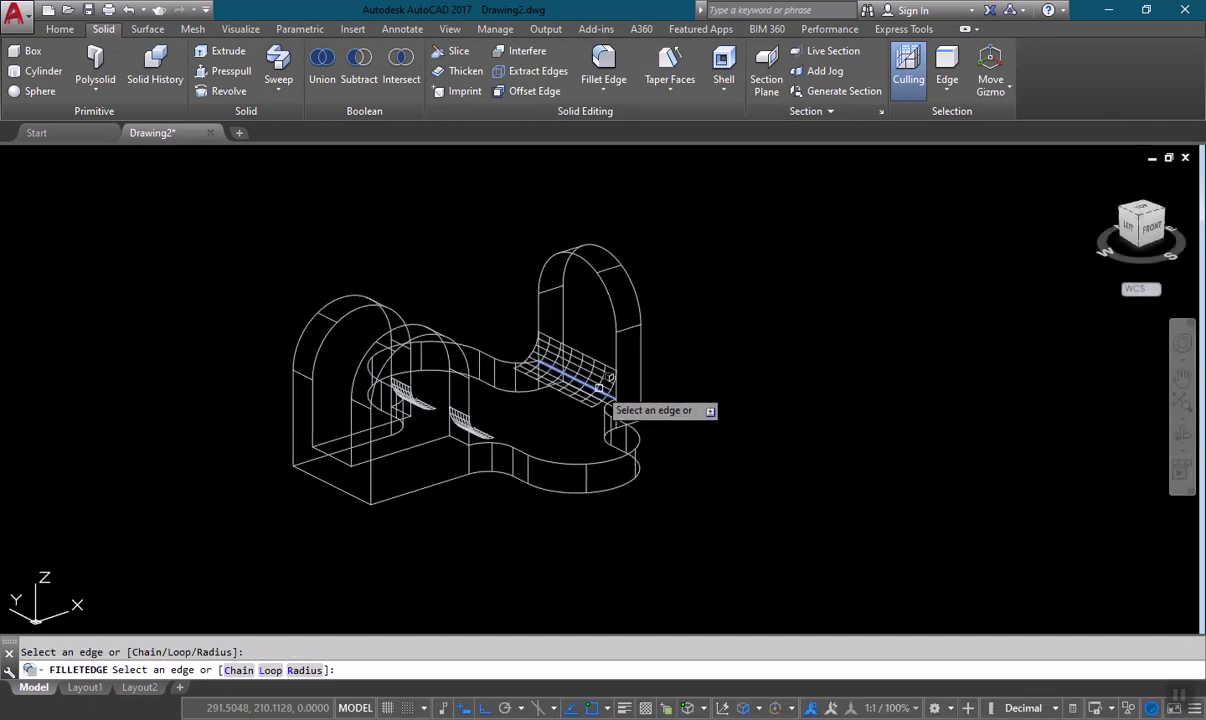
pyautogui.keyDown('shift'); pyautogui.moveTo(705, 455); pyautogui.dragTo(656, 510, button='middle'); pyautogui.keyUp('shift')
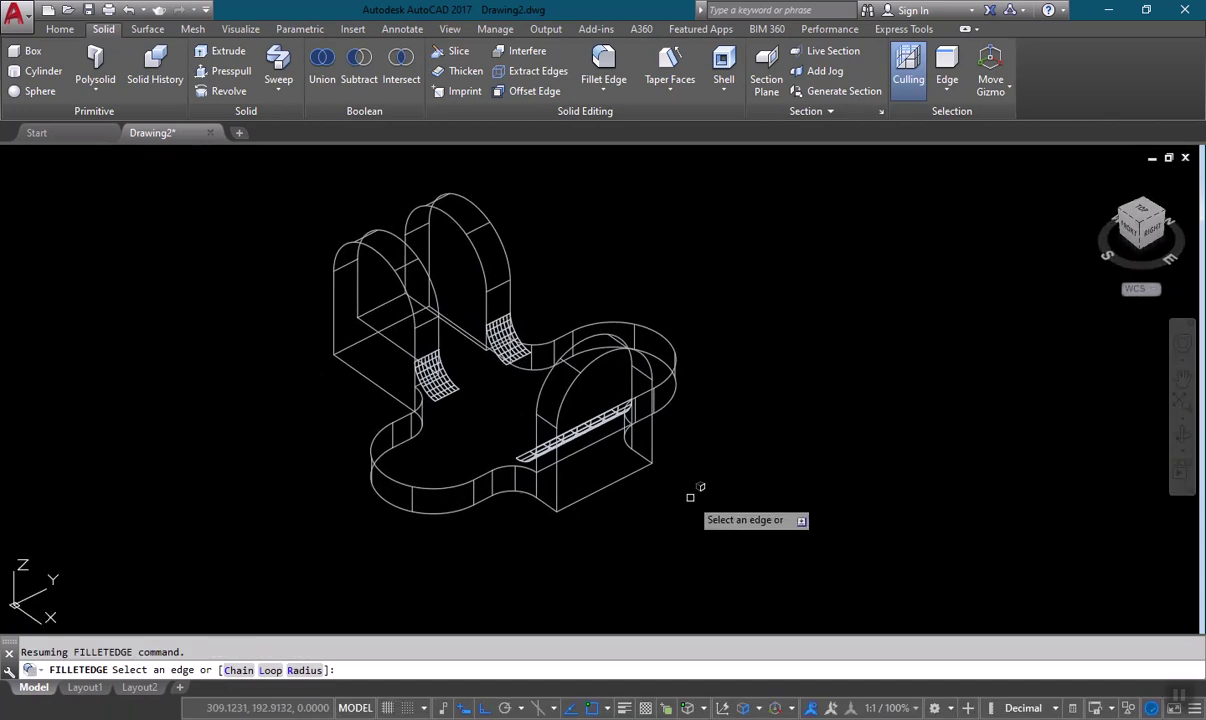
pyautogui.press('Return')
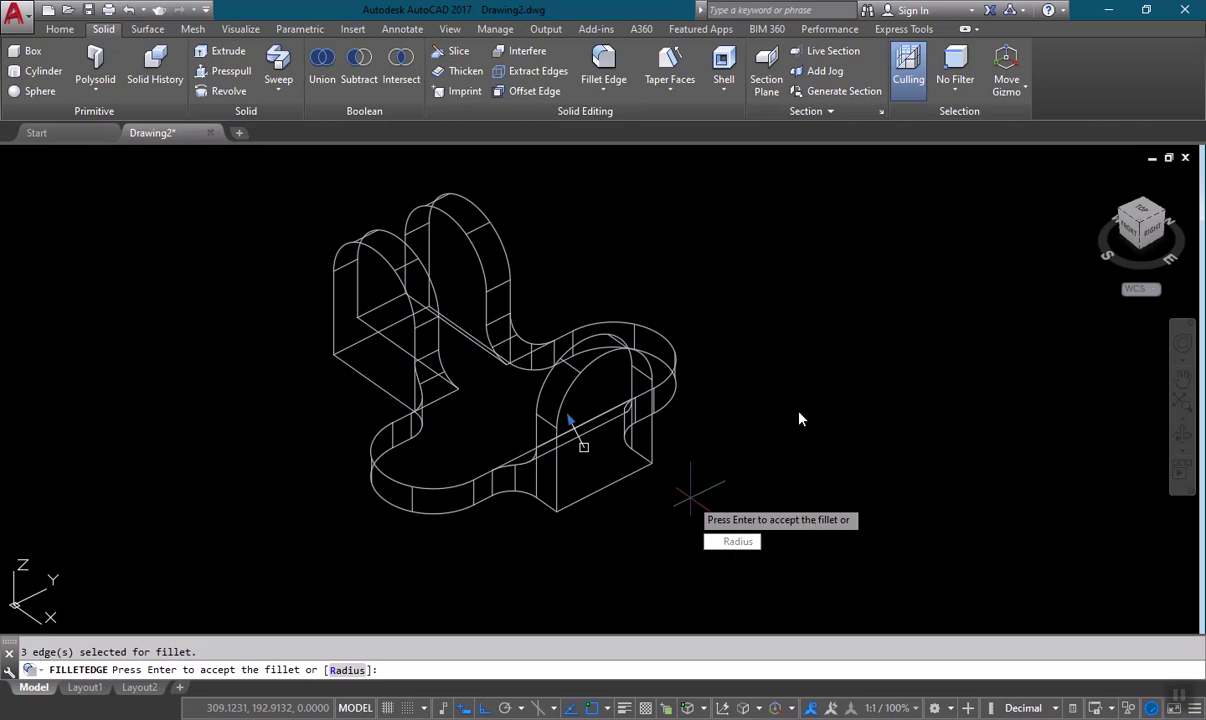
pyautogui.press('Return')
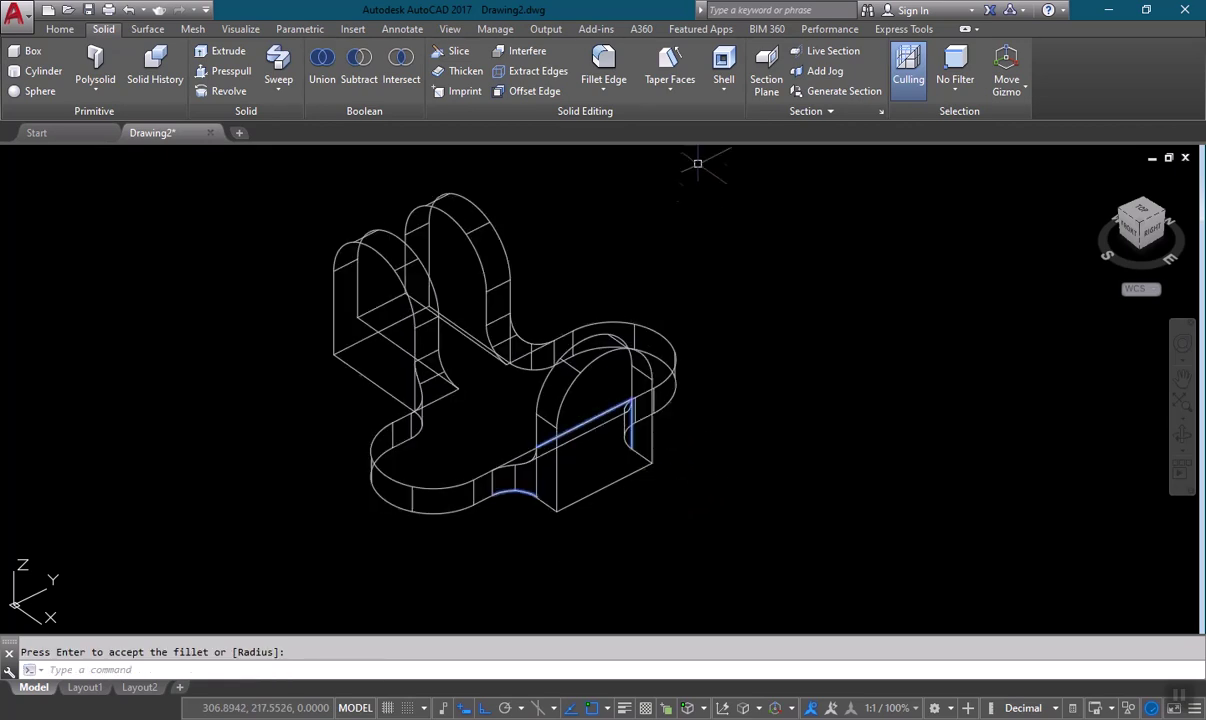
# Step: Display the filleted bracket in the Realistic visual style and view it from a slightly different angle
pyautogui.click(59, 29)
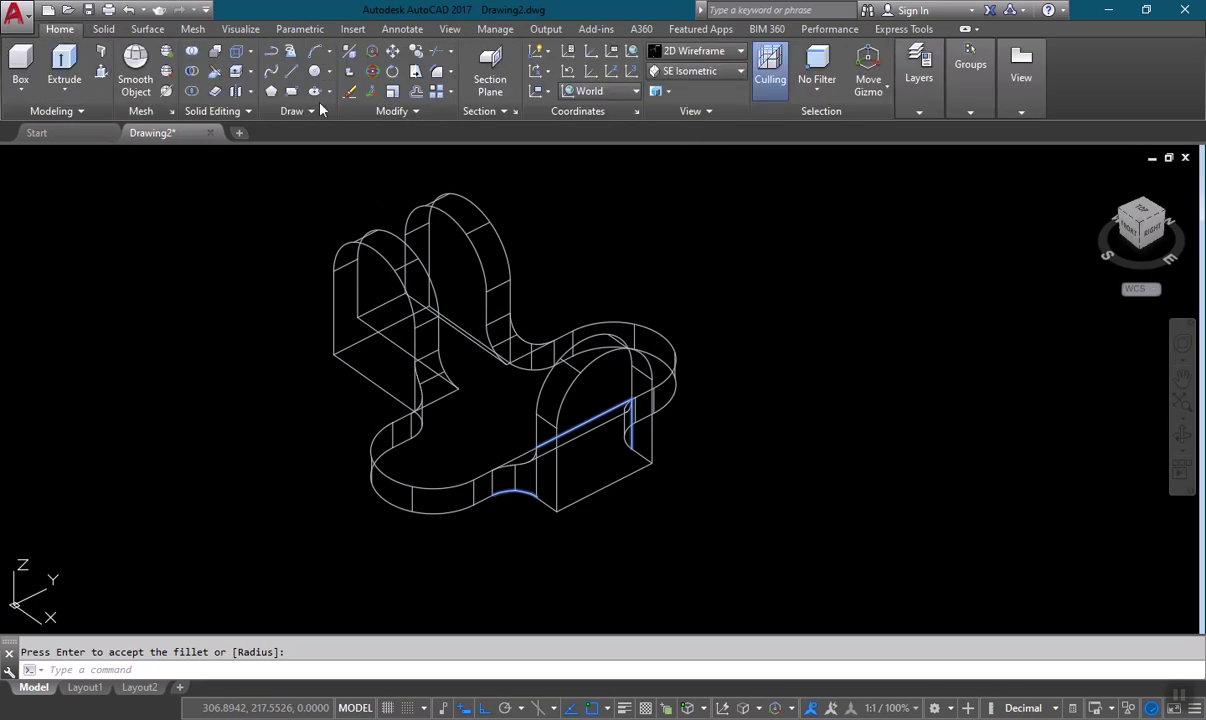
pyautogui.click(737, 52)
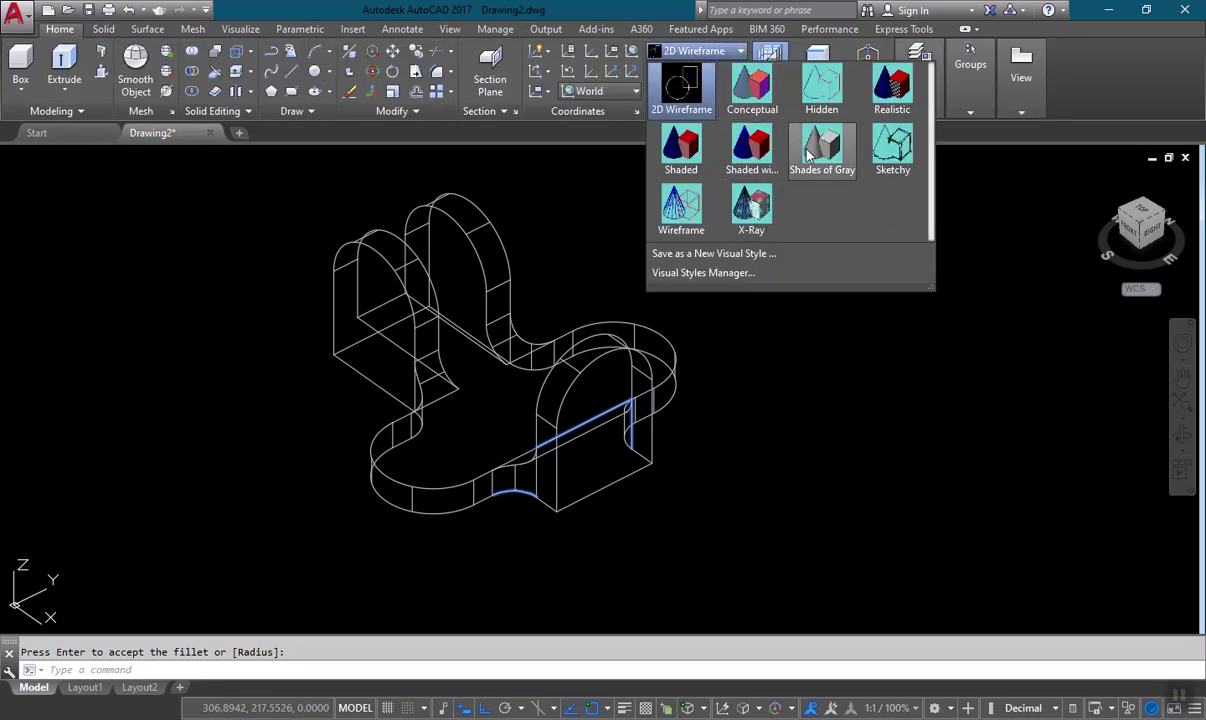
pyautogui.click(893, 88)
pyautogui.moveTo(498, 573)
pyautogui.keyDown('shift'); pyautogui.mouseDown(button='middle')
pyautogui.moveTo(444, 573)
pyautogui.moveTo(641, 542)
pyautogui.moveTo(546, 499)
pyautogui.moveTo(458, 537)
pyautogui.moveTo(447, 560)
pyautogui.moveTo(482, 563)
pyautogui.moveTo(458, 573)
pyautogui.mouseUp(button='middle'); pyautogui.keyUp('shift')
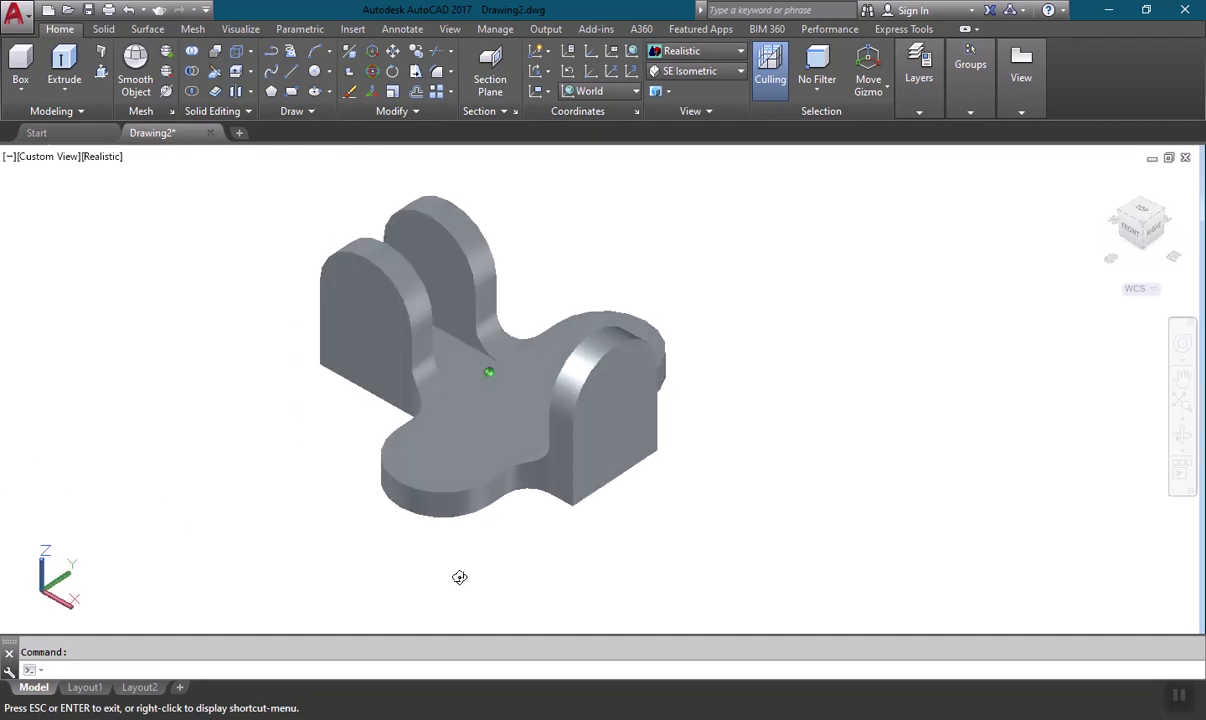
# Step: Try the Shaded with Edges and Shaded visual styles on the bracket, and settle on Conceptual
pyautogui.click(746, 50)
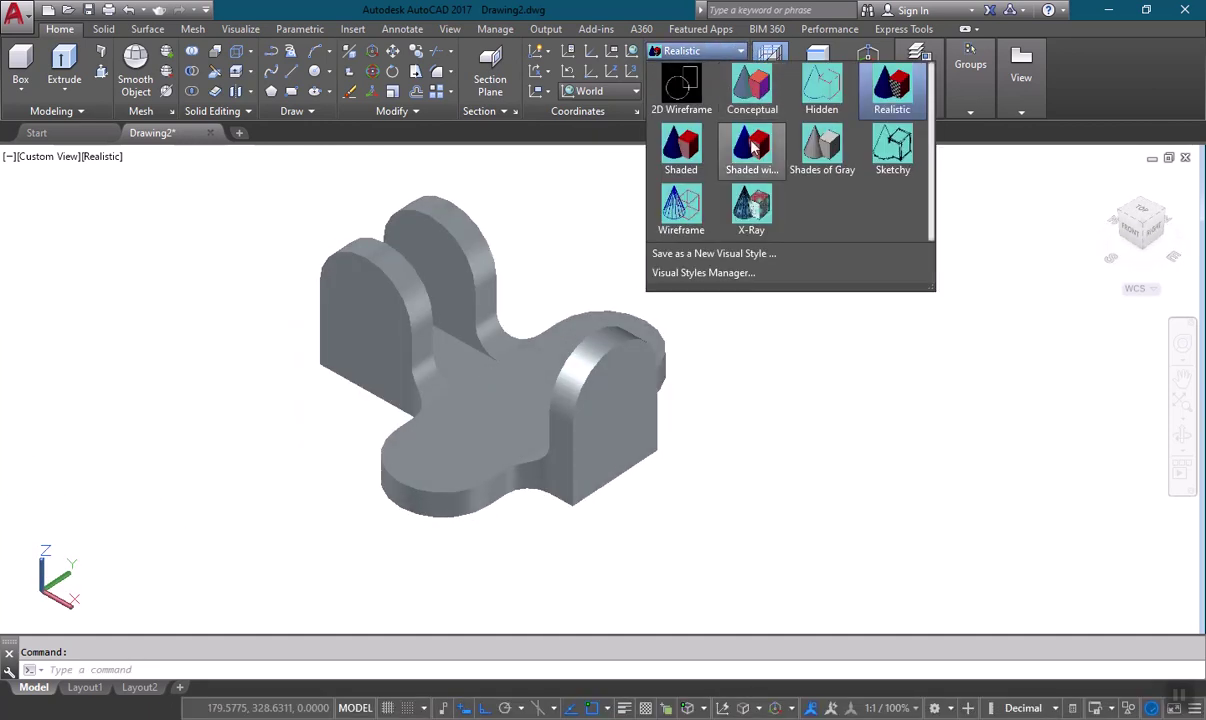
pyautogui.click(750, 148)
pyautogui.click(741, 50)
pyautogui.click(690, 152)
pyautogui.click(741, 50)
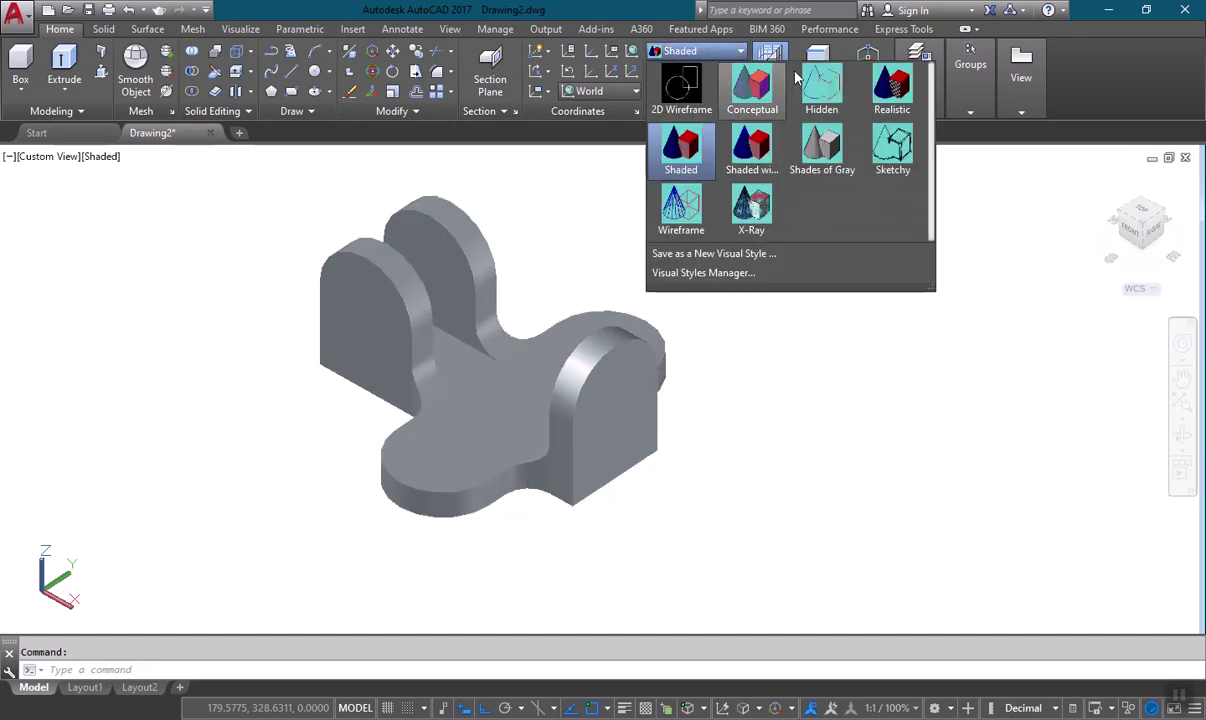
pyautogui.click(767, 98)
pyautogui.moveTo(657, 518); pyautogui.dragTo(638, 512, button='middle')
# Step: Check the Exercise 5 image in Photos, and return the AutoCAD model to the 2D Wireframe visual style
pyautogui.hotkey('alt', 'Tab')
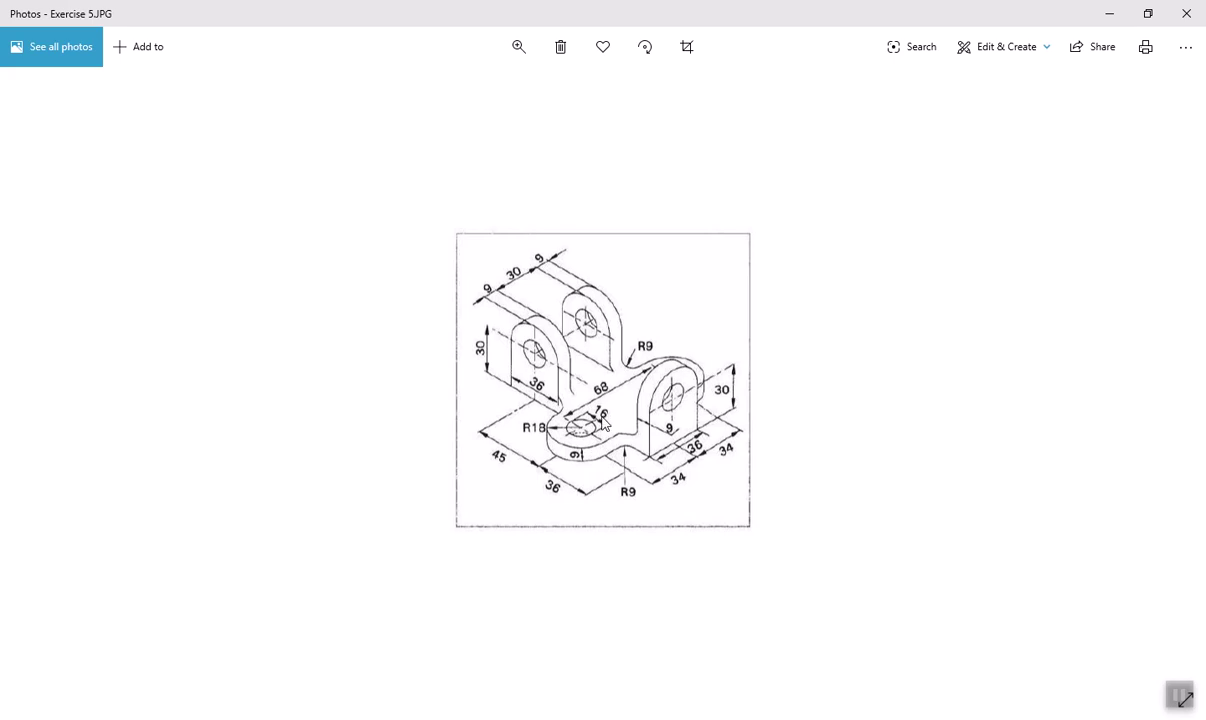
pyautogui.hotkey('alt', 'Tab')
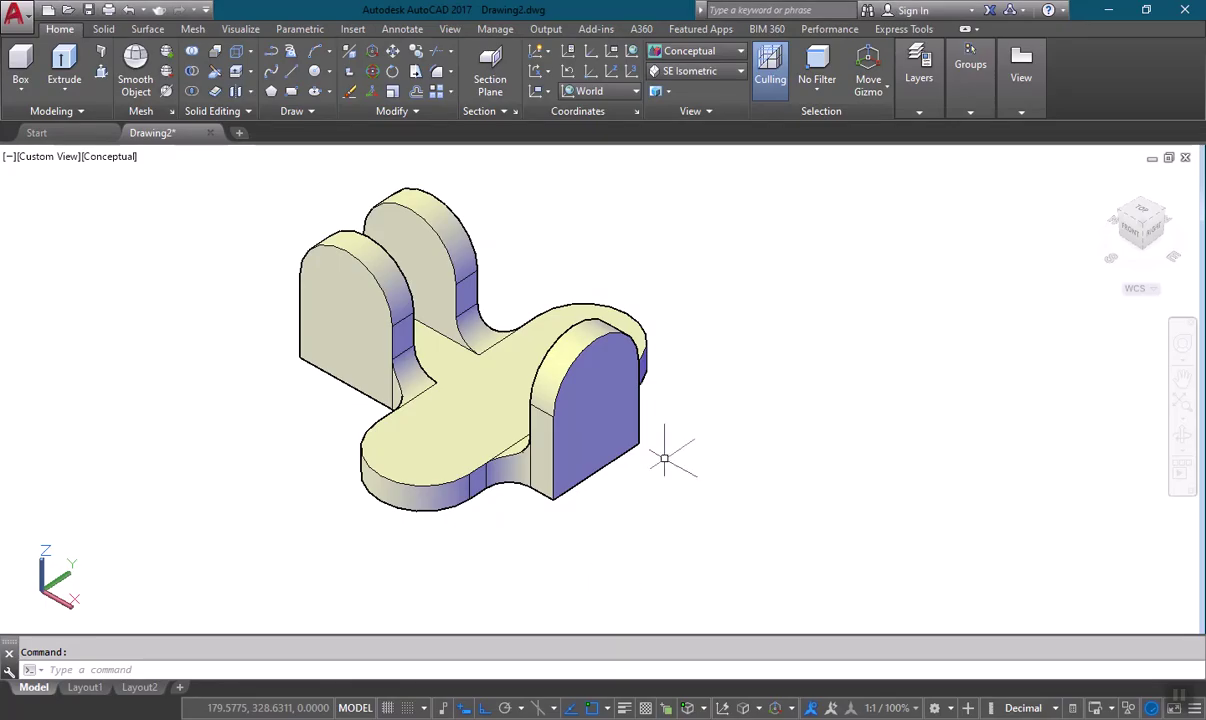
pyautogui.click(700, 51)
pyautogui.click(658, 82)
pyautogui.moveTo(689, 487); pyautogui.dragTo(703, 449, button='middle')
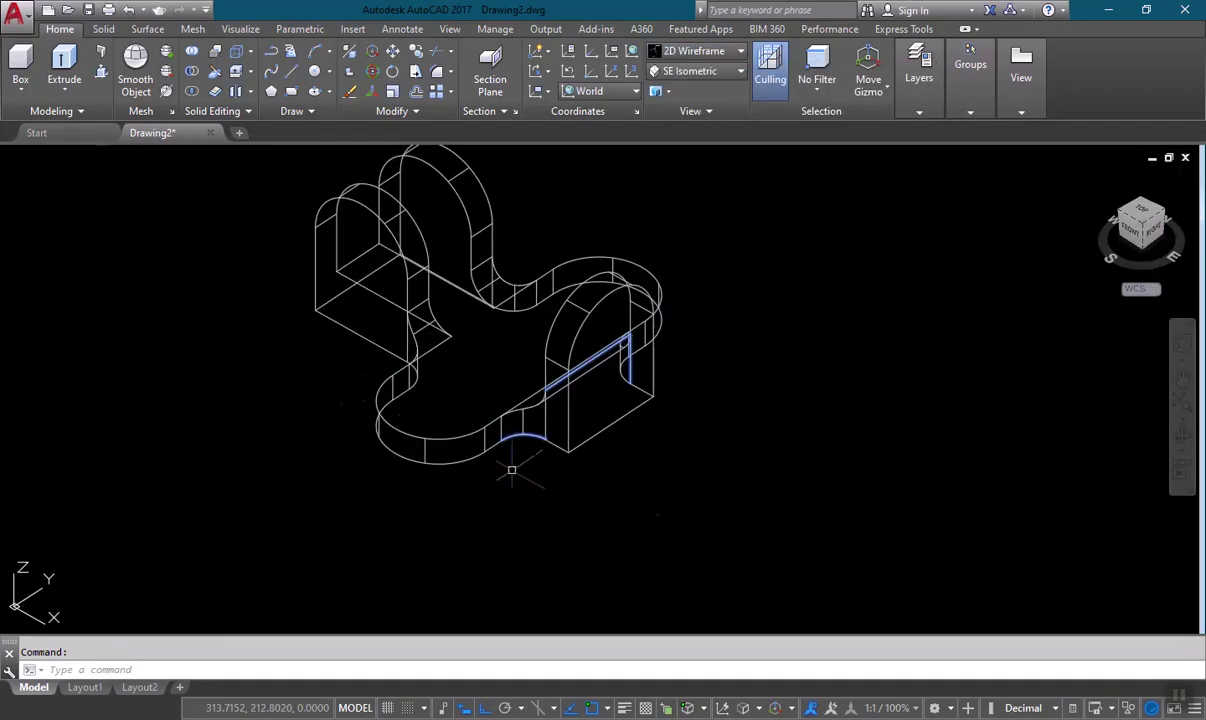
# Step: Draw a cylinder of radius 8 centred on the top face of the plate's front rounded end, extending down through the plate
pyautogui.click(20, 88)
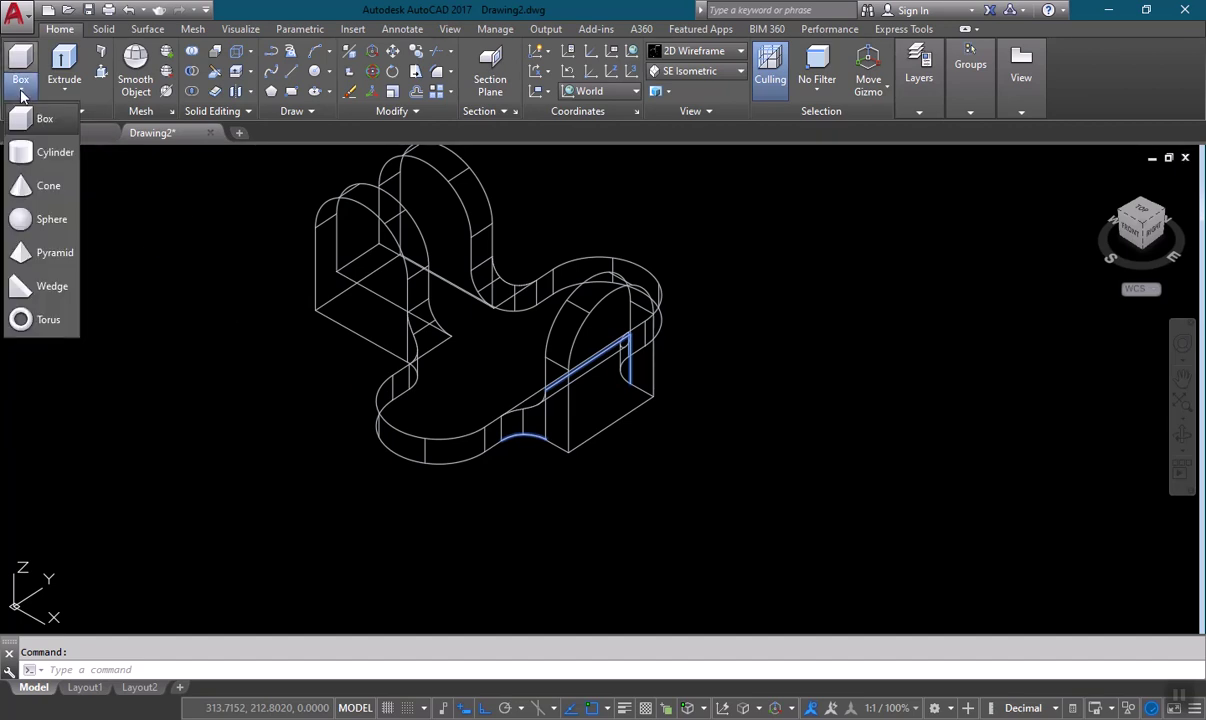
pyautogui.click(31, 153)
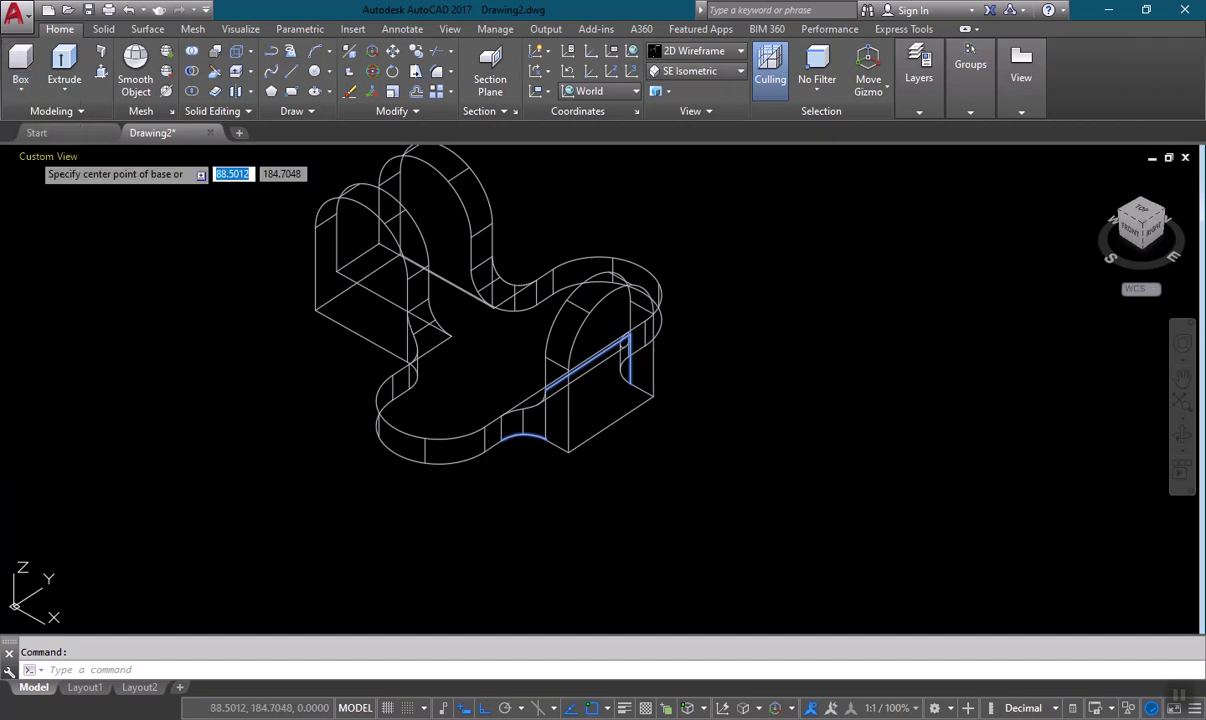
pyautogui.click(438, 401)
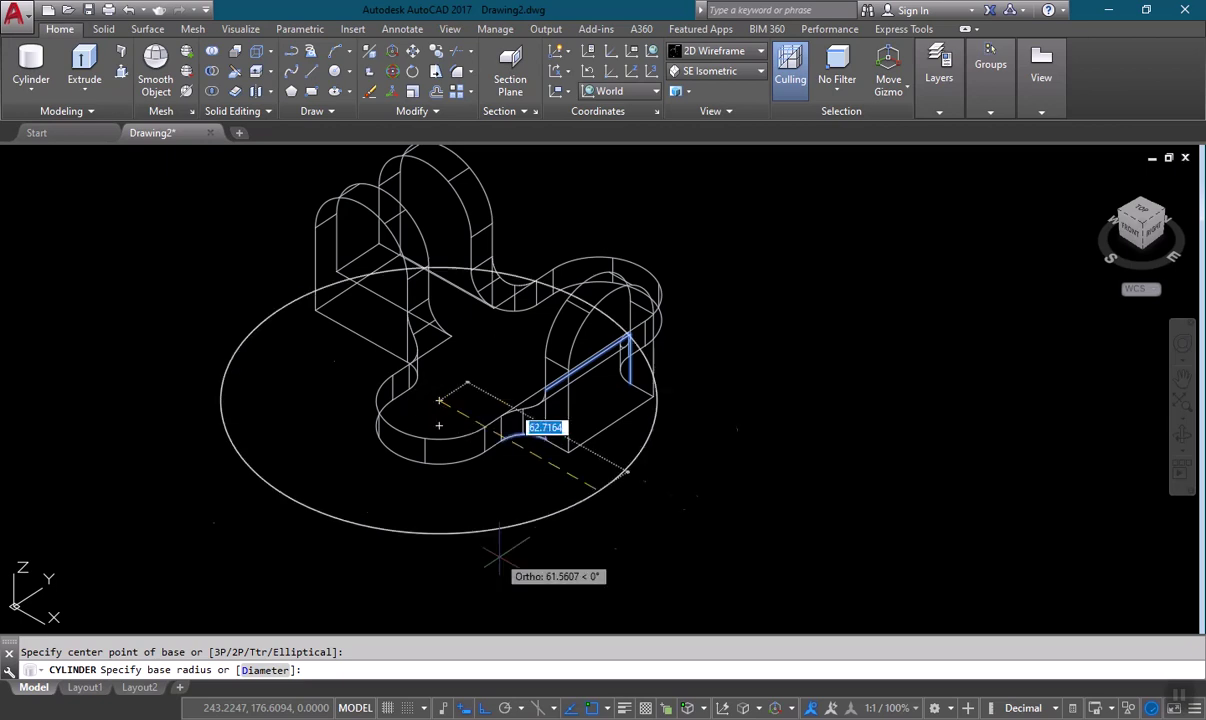
pyautogui.hotkey('alt', 'Tab')
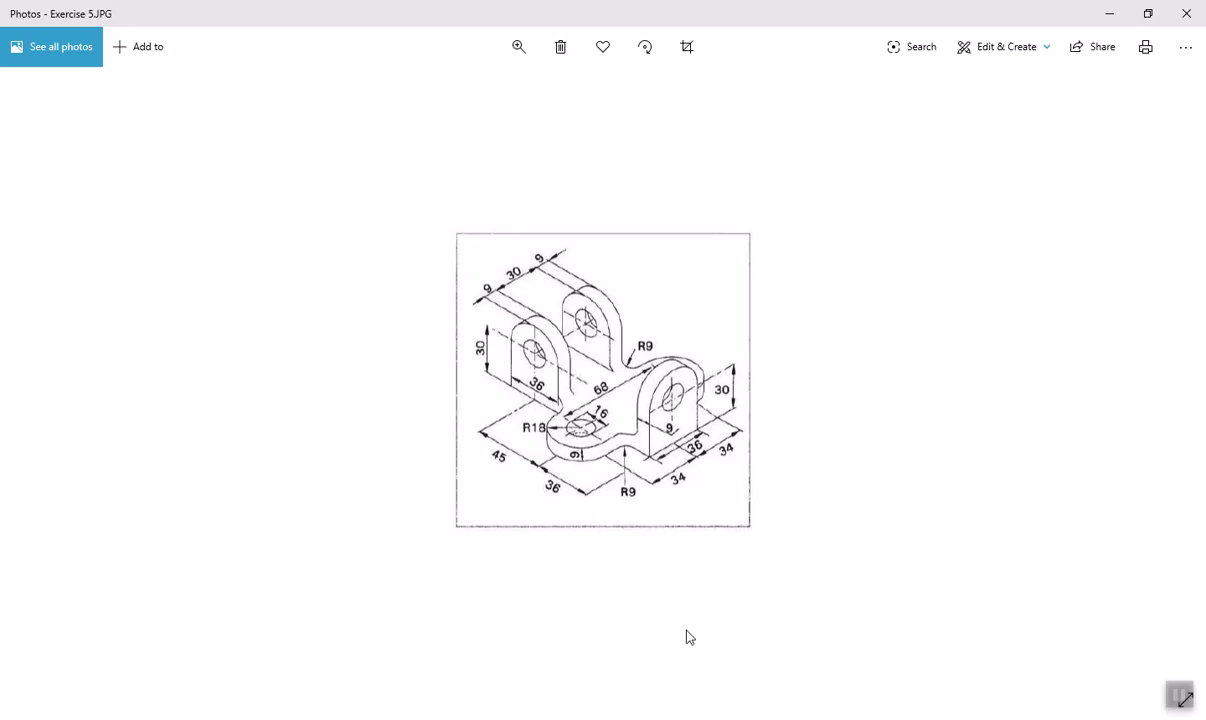
pyautogui.hotkey('alt', 'Tab')
pyautogui.write('8')
pyautogui.press('Return')
pyautogui.click(503, 565)
pyautogui.moveTo(573, 545)
pyautogui.mouseDown(button='middle')
pyautogui.moveTo(577, 534)
pyautogui.moveTo(552, 555)
pyautogui.moveTo(565, 555)
pyautogui.moveTo(553, 548)
pyautogui.mouseUp(button='middle')
pyautogui.press('Escape')
pyautogui.write('co')
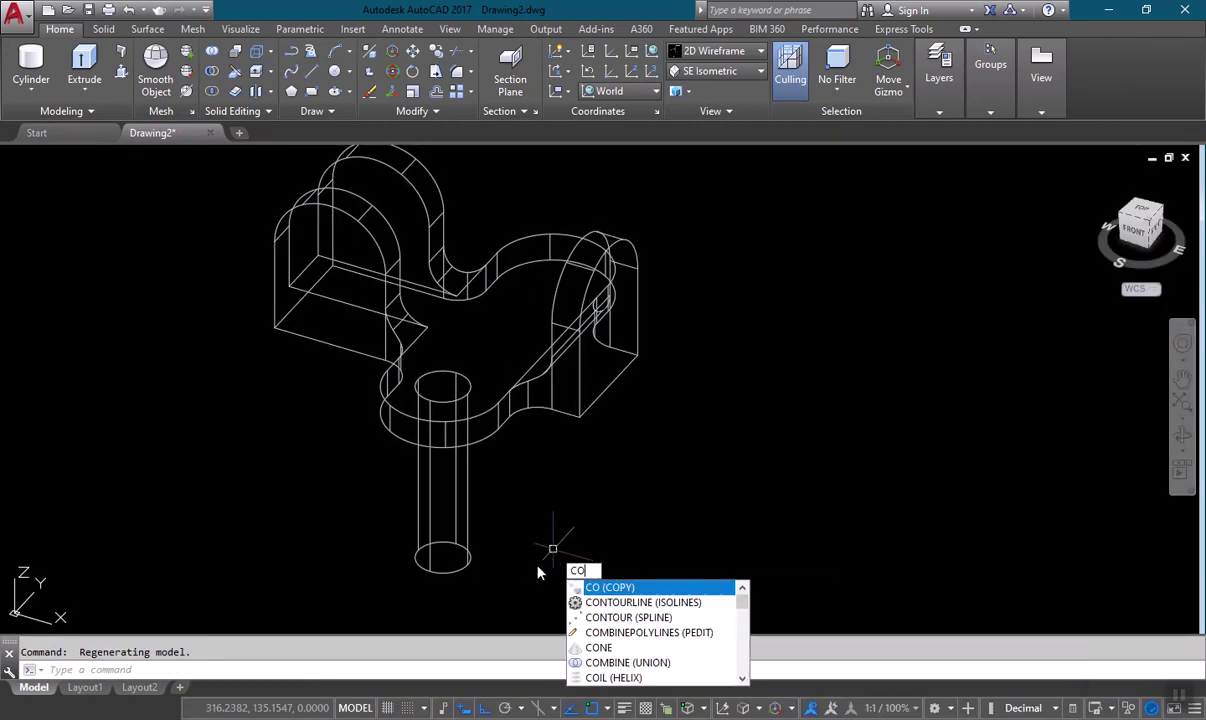
pyautogui.press('Return')
pyautogui.click(538, 557)
pyautogui.click(460, 535)
pyautogui.press('Return')
pyautogui.press('Return')
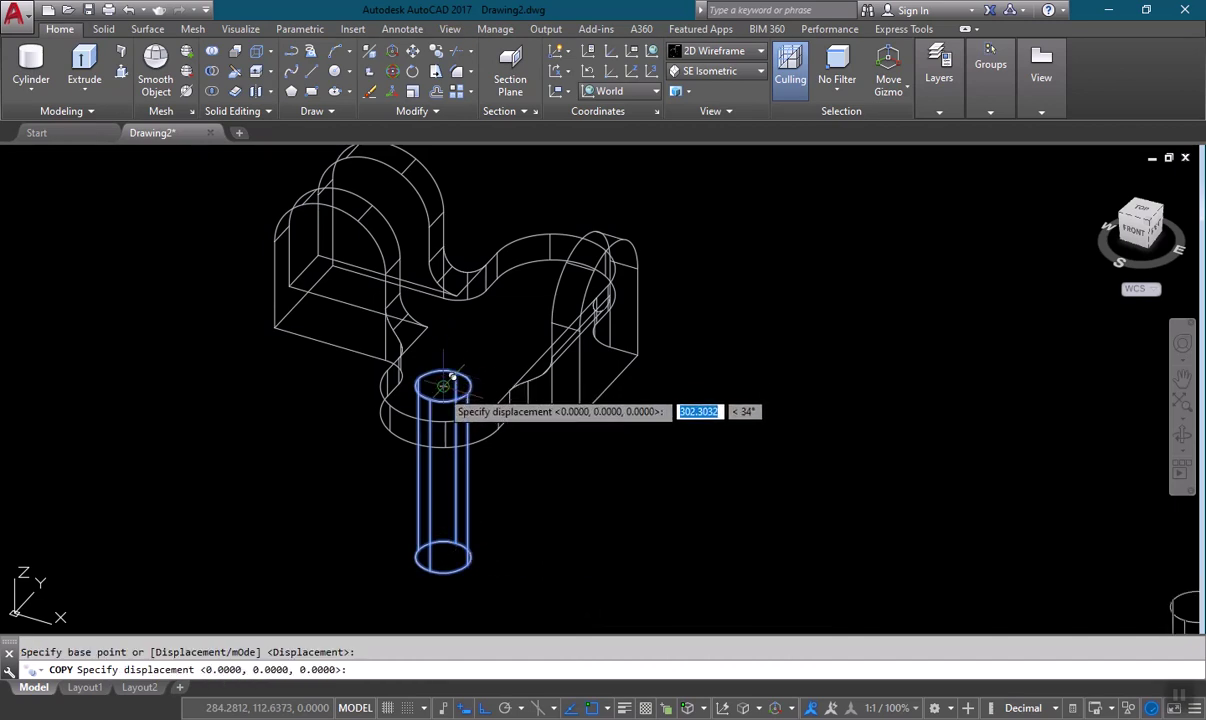
pyautogui.press('Escape')
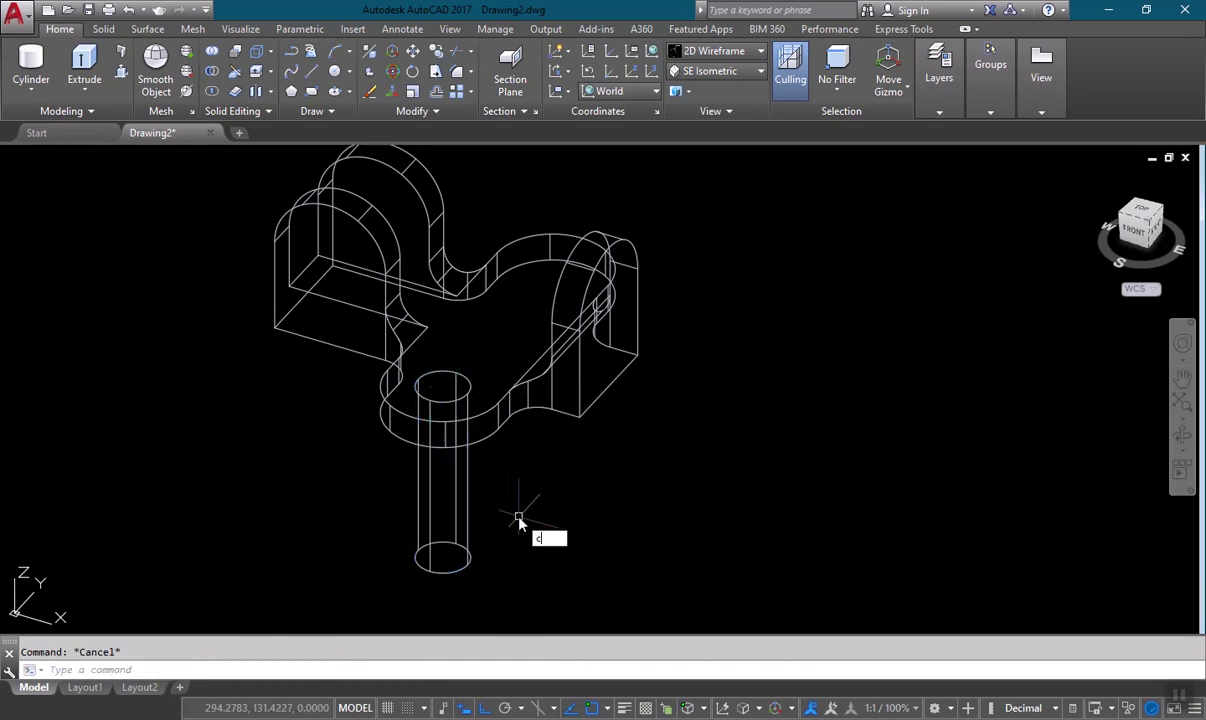
# Step: Copy the cylinder from its top centre to the centre of the plate's opposite rounded end
pyautogui.press('Return')
pyautogui.click(511, 538)
pyautogui.click(371, 501)
pyautogui.press('Return')
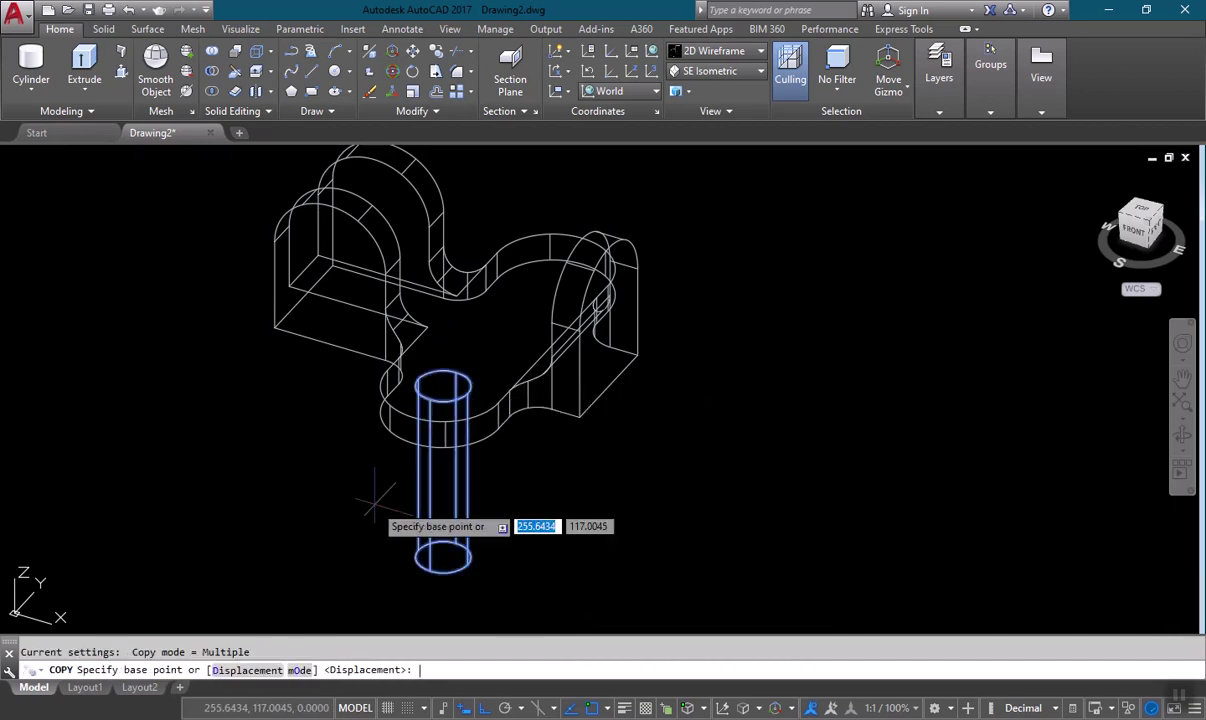
pyautogui.click(443, 384)
pyautogui.moveTo(477, 337); pyautogui.dragTo(499, 416, button='middle')
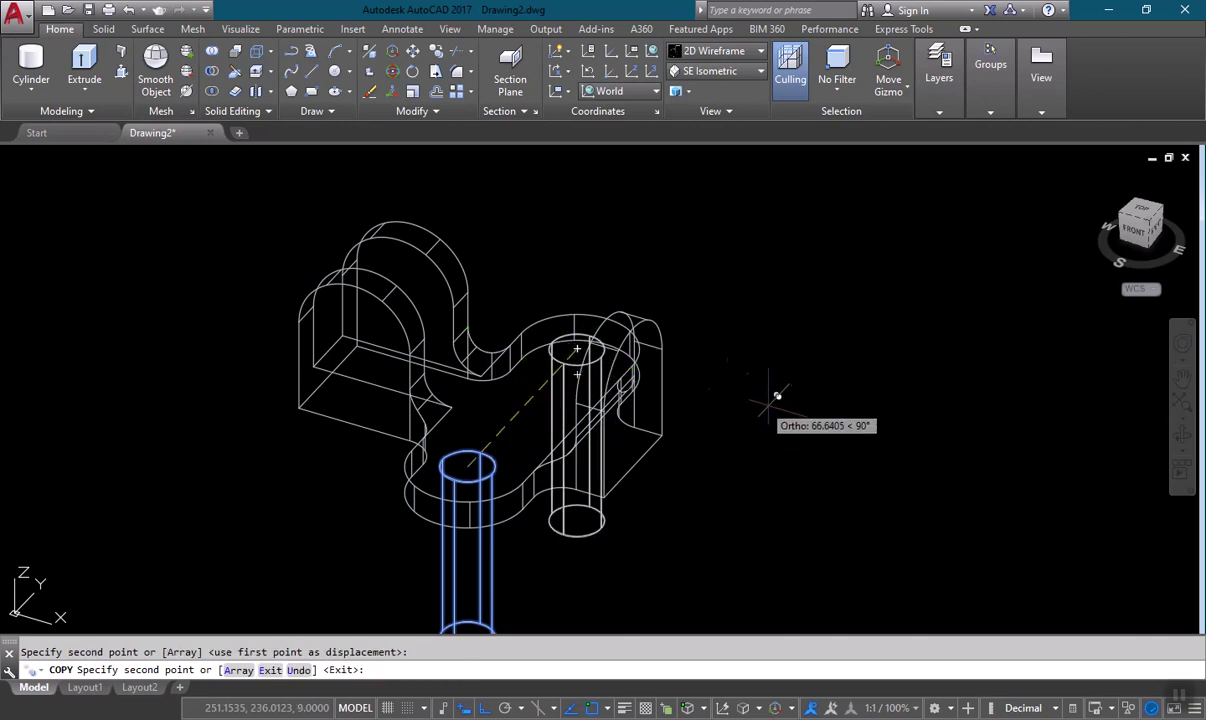
pyautogui.press('Escape')
# Step: Preview the bracket with both cylinders in the Conceptual visual style, and return to 2D Wireframe
pyautogui.keyDown('shift'); pyautogui.moveTo(751, 428); pyautogui.dragTo(773, 441, button='middle'); pyautogui.keyUp('shift')
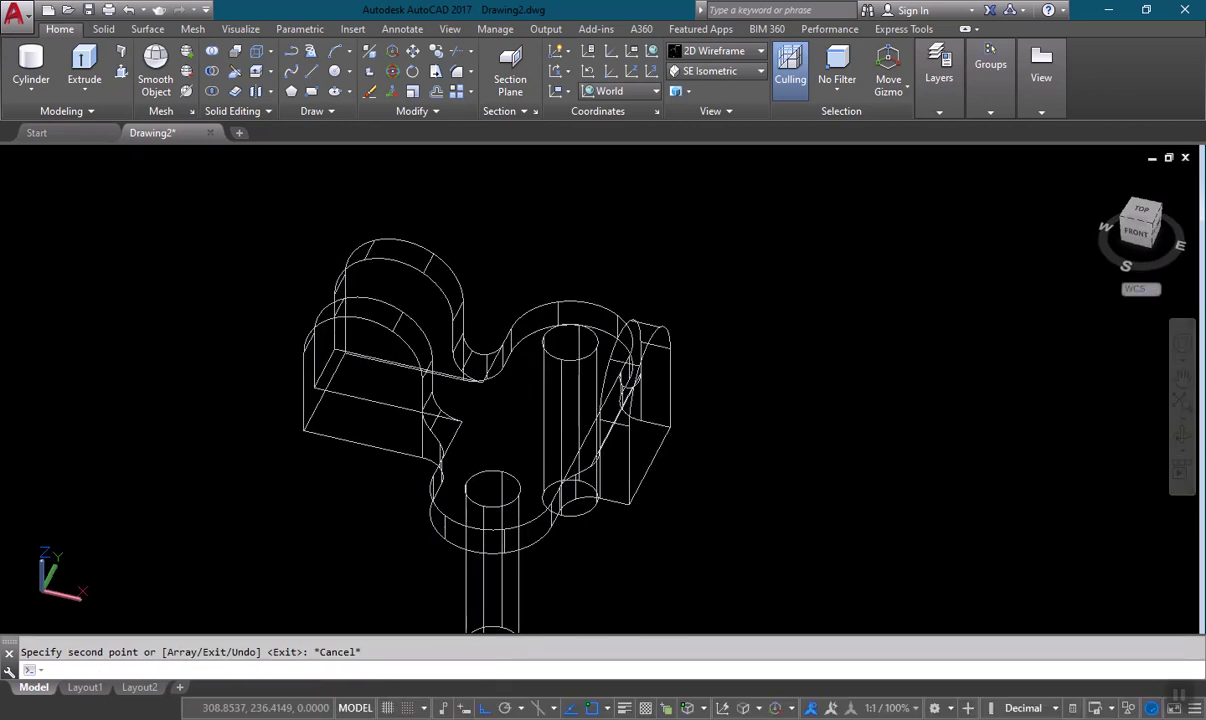
pyautogui.click(715, 51)
pyautogui.click(781, 94)
pyautogui.keyDown('shift'); pyautogui.moveTo(785, 452); pyautogui.dragTo(728, 474, button='middle'); pyautogui.keyUp('shift')
pyautogui.click(720, 58)
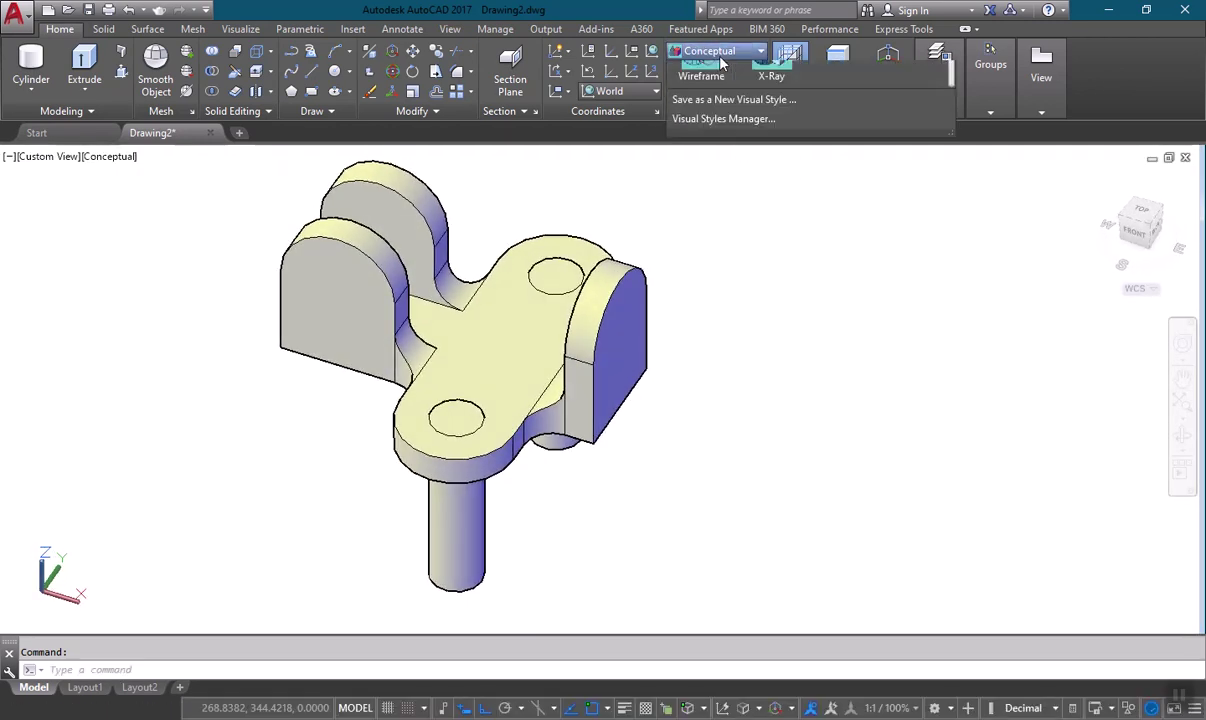
pyautogui.click(721, 63)
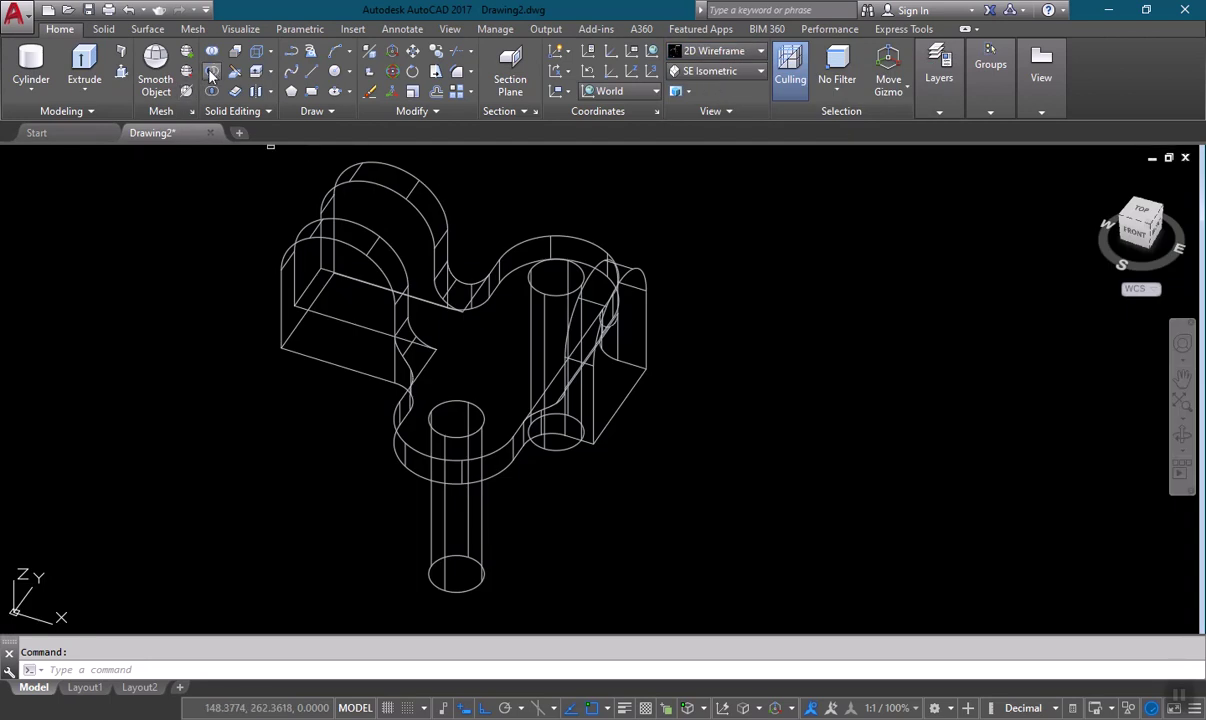
# Step: Subtract both cylinders from the bracket to cut the holes through the plate's two rounded ends
pyautogui.click(212, 70)
pyautogui.click(507, 250)
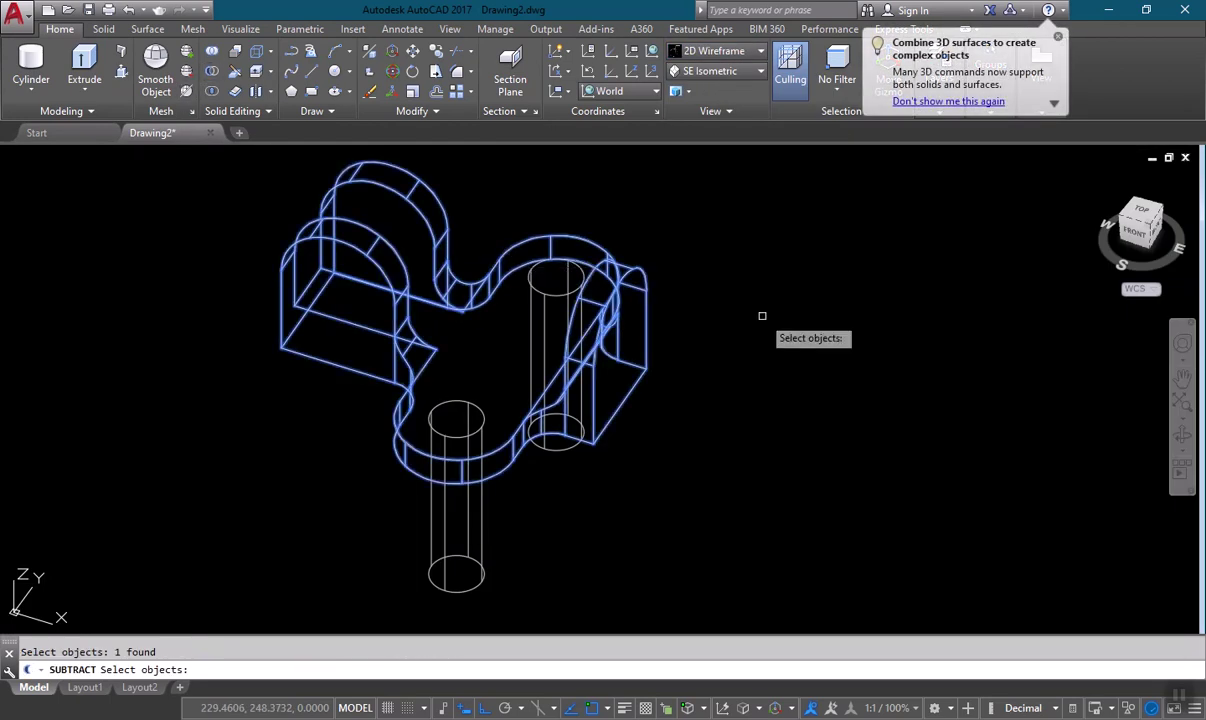
pyautogui.press('Return')
pyautogui.click(452, 390)
pyautogui.click(535, 290)
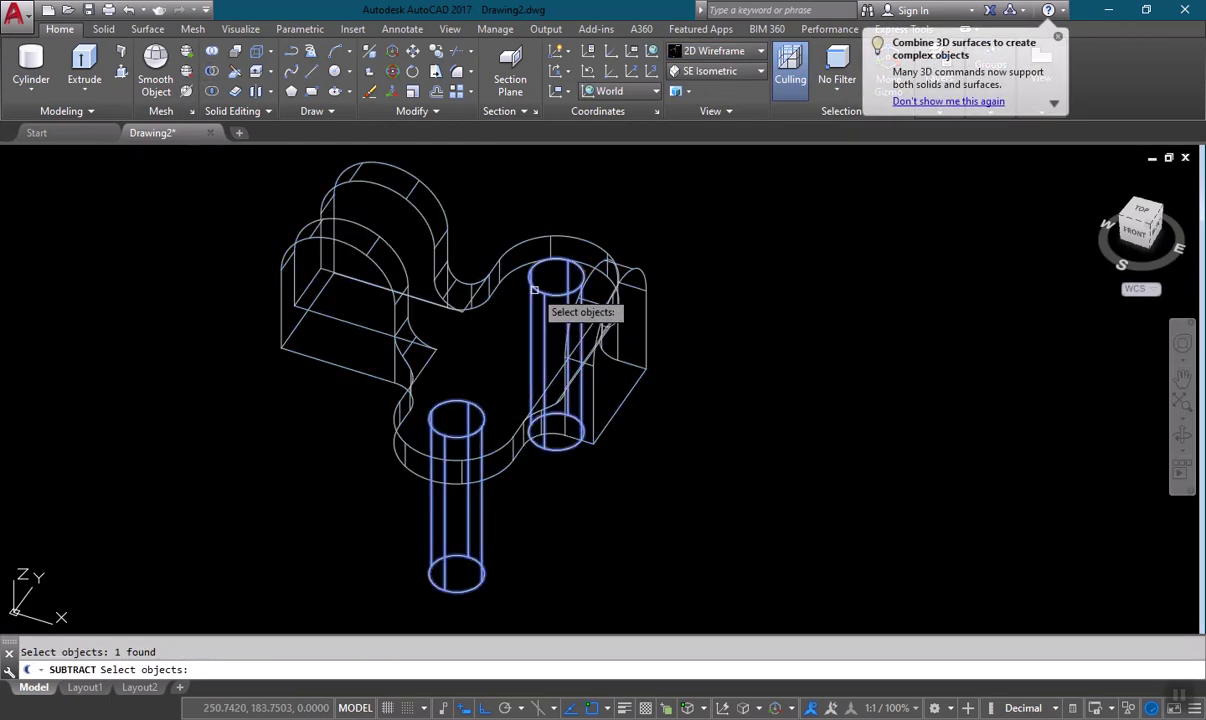
pyautogui.press('Return')
# Step: Preview the two cut plate holes in the Conceptual visual style, and return to 2D Wireframe
pyautogui.click(712, 51)
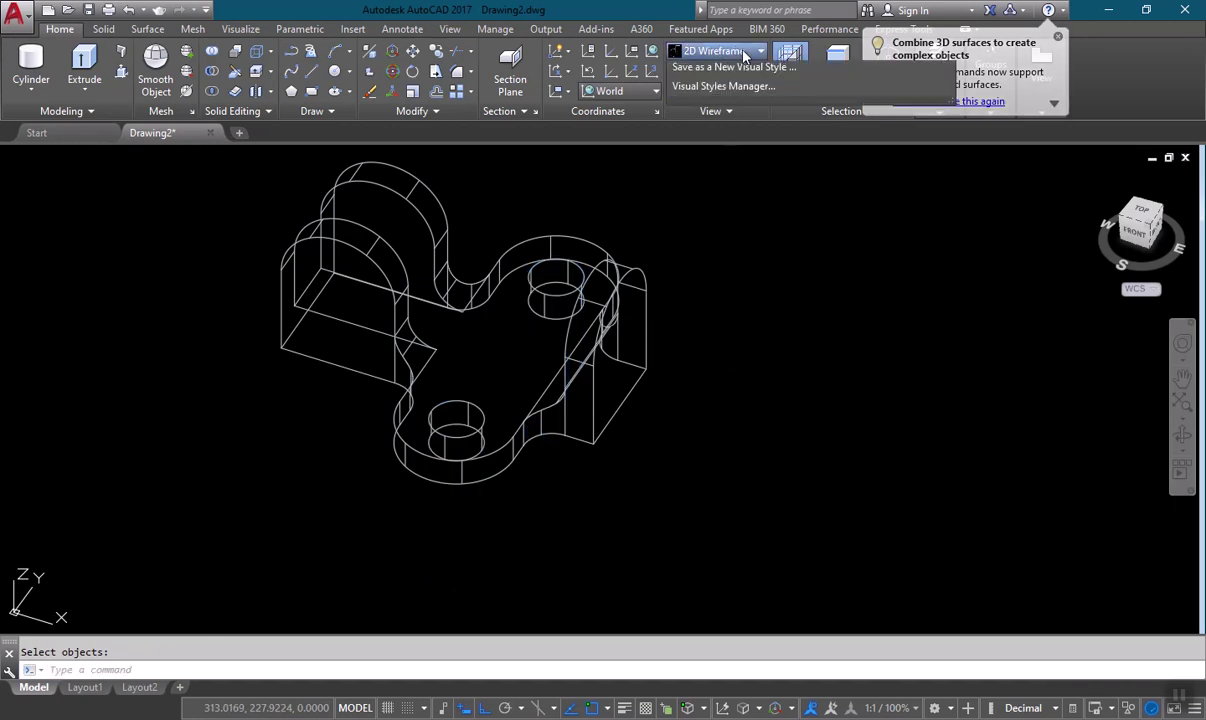
pyautogui.click(775, 96)
pyautogui.keyDown('shift'); pyautogui.moveTo(667, 431); pyautogui.dragTo(650, 472, button='middle'); pyautogui.keyUp('shift')
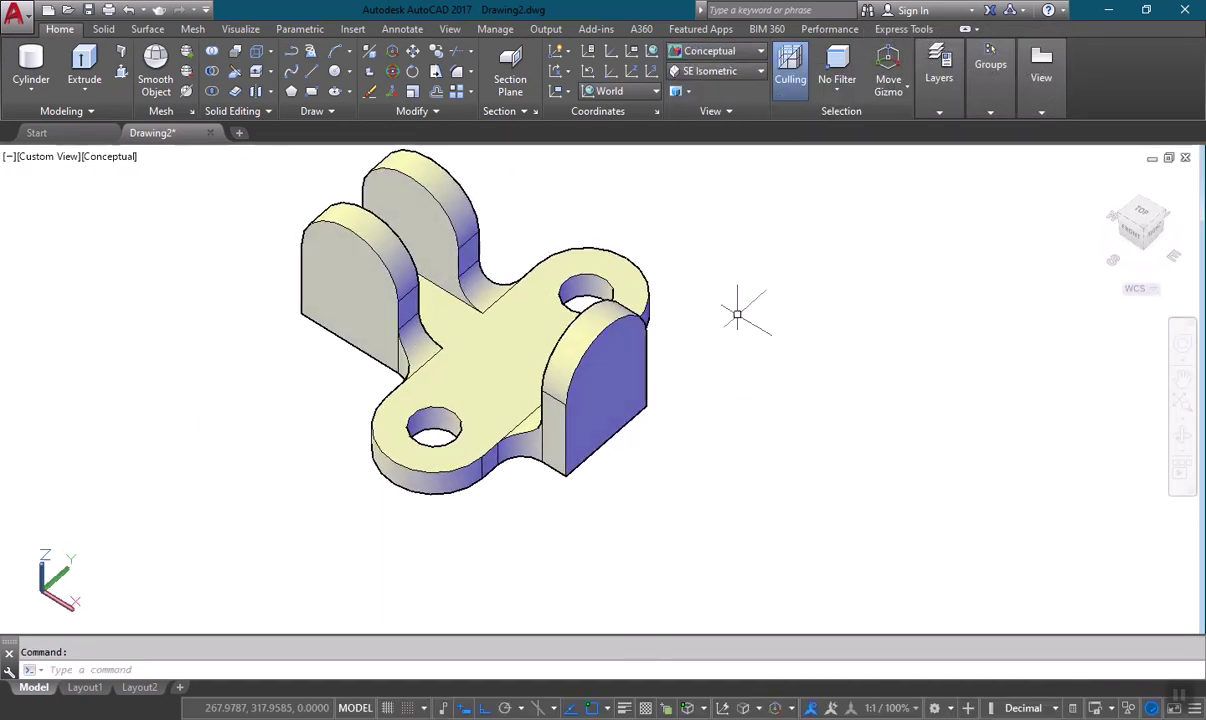
pyautogui.click(700, 51)
pyautogui.click(703, 90)
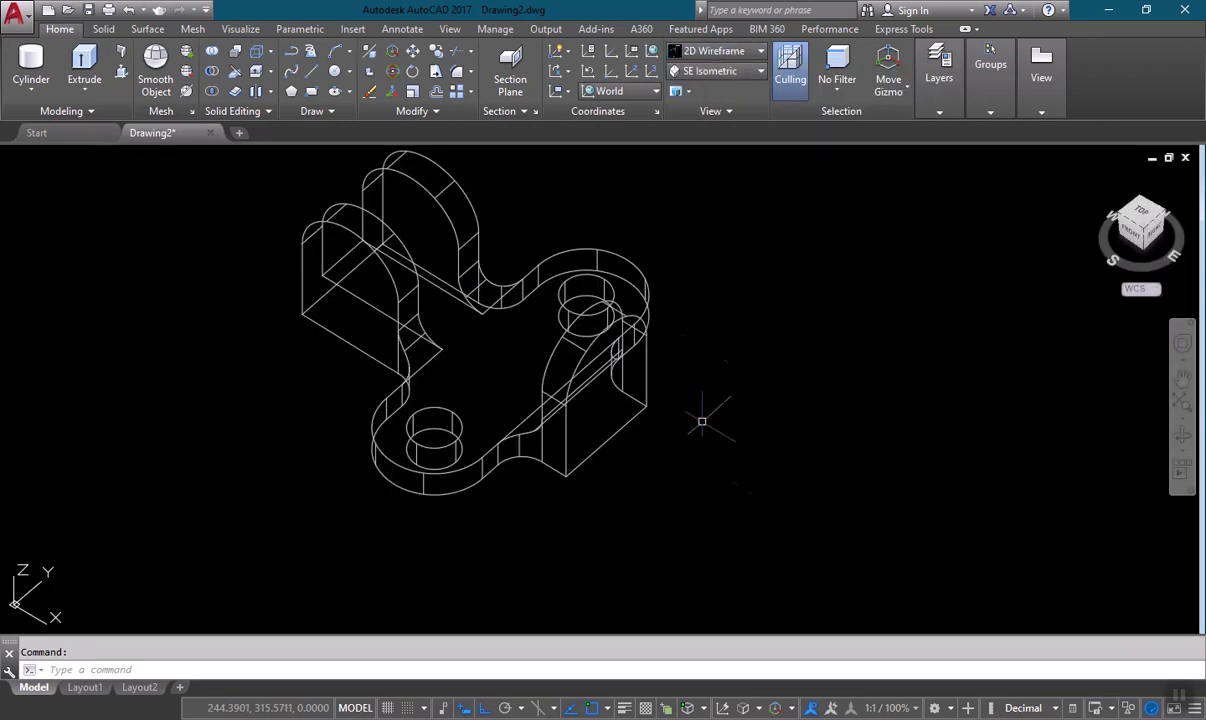
pyautogui.keyDown('shift'); pyautogui.moveTo(723, 481); pyautogui.dragTo(711, 421, button='middle'); pyautogui.keyUp('shift')
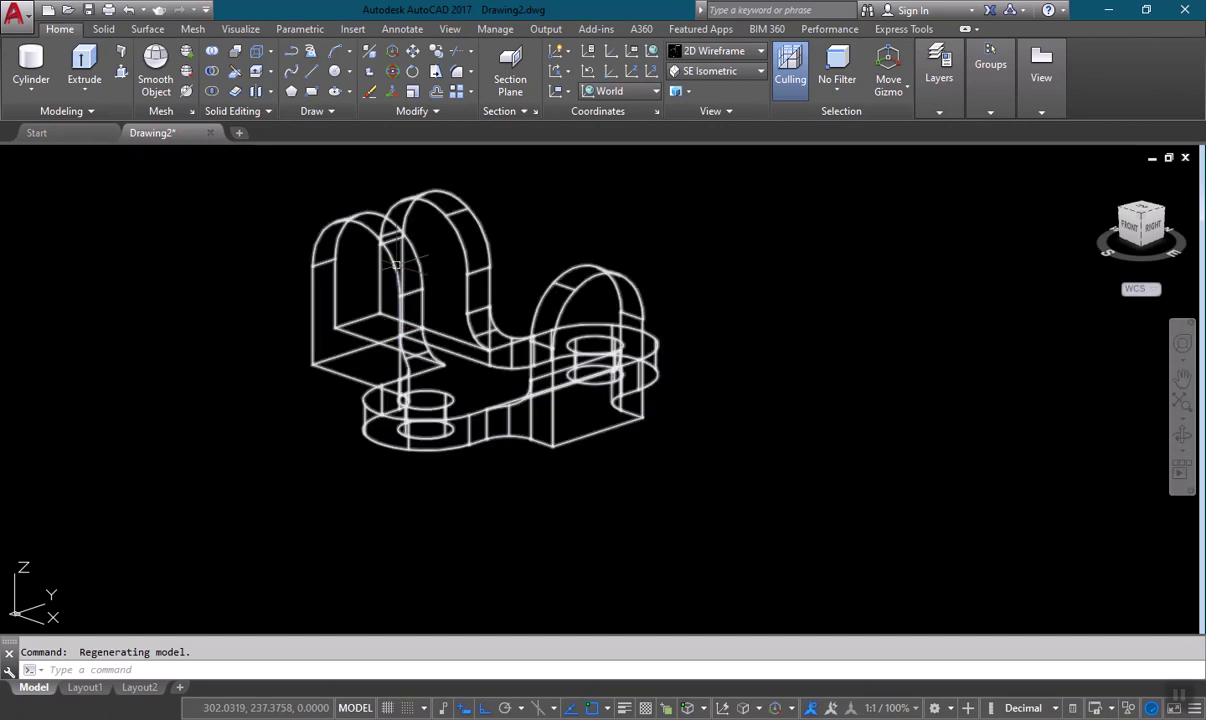
# Step: Check the lug holes in the Exercise 5 reference drawing in Photos, and return to the AutoCAD model
pyautogui.hotkey('alt', 'Tab')
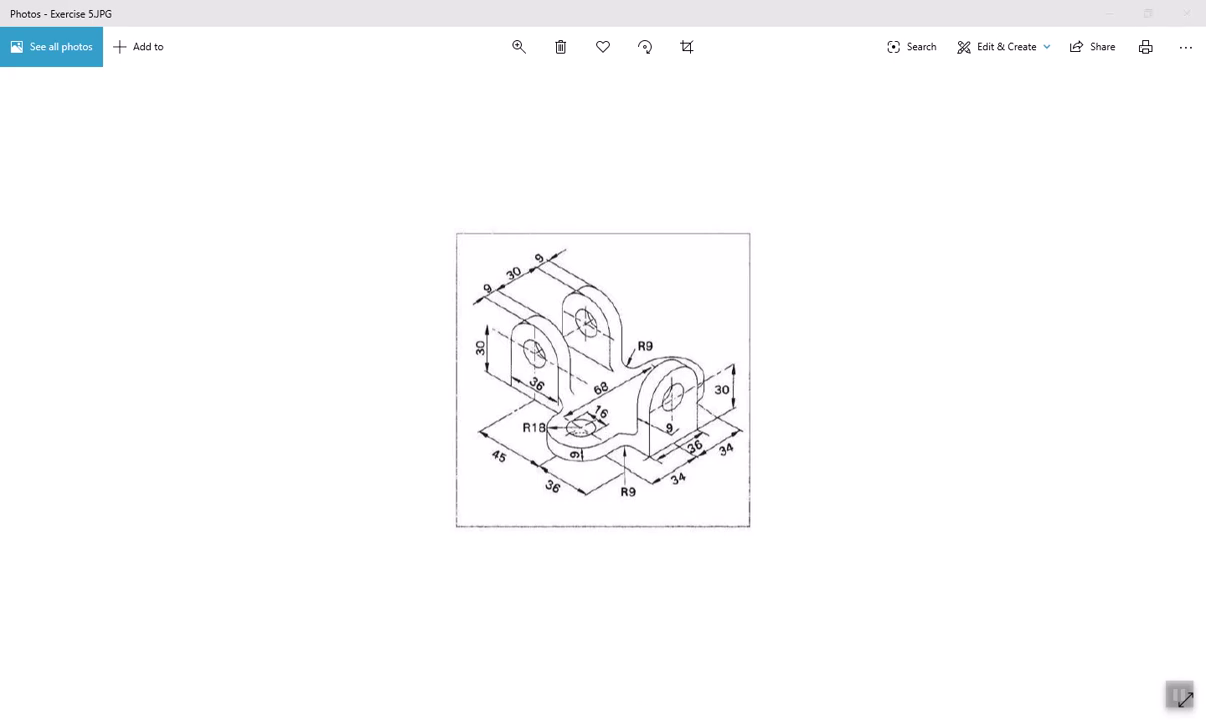
pyautogui.hotkey('alt', 'Tab')
pyautogui.keyDown('shift'); pyautogui.moveTo(675, 341); pyautogui.dragTo(688, 372, button='middle'); pyautogui.keyUp('shift')
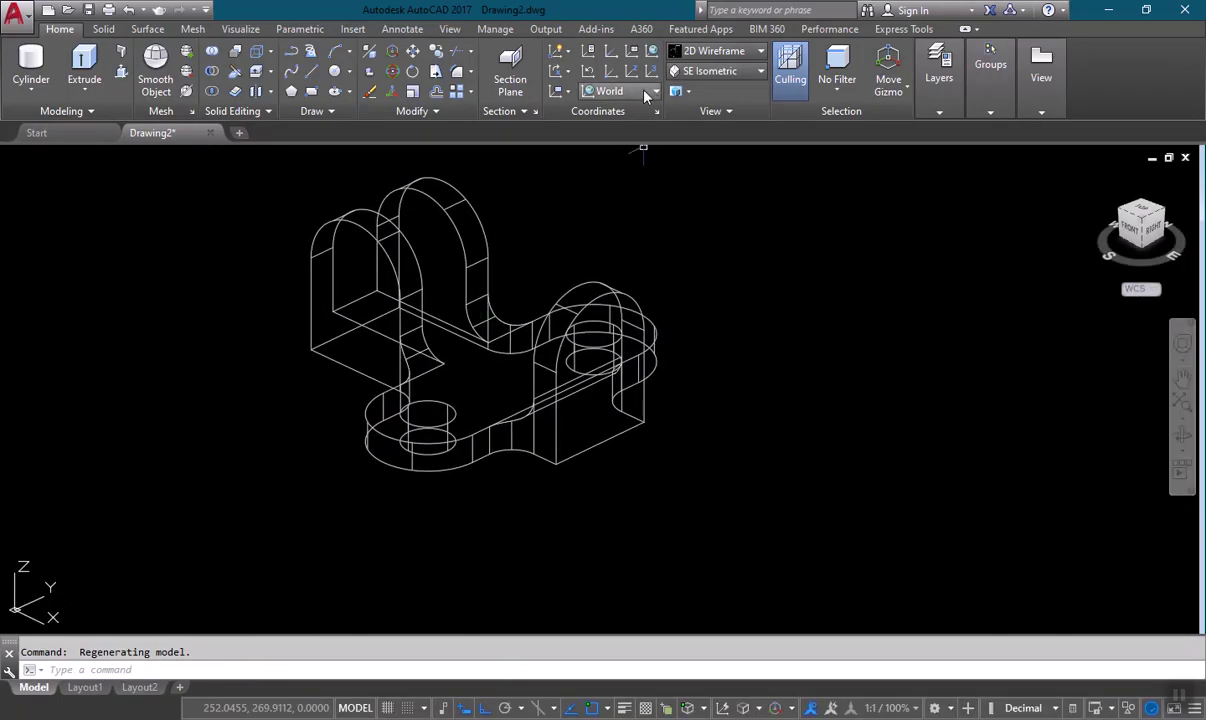
# Step: Set the UCS to Front and draw a circle of radius 8 at the arc centre of the paired lugs' front face
pyautogui.click(650, 92)
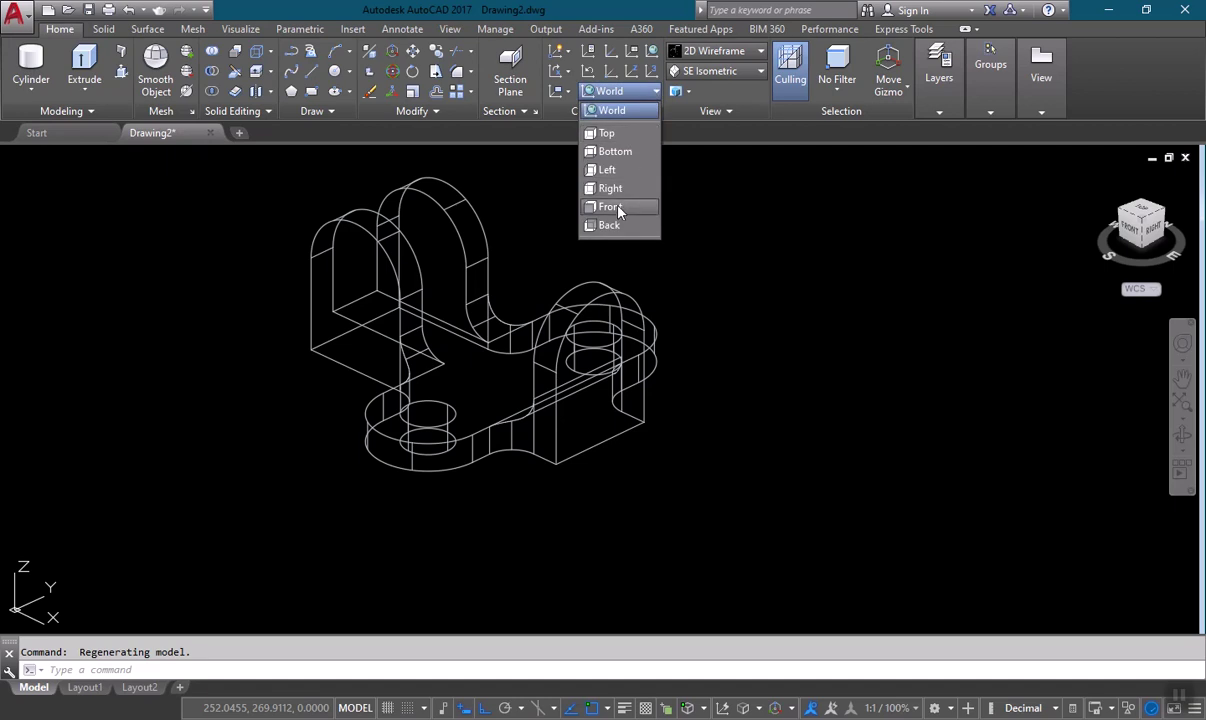
pyautogui.click(612, 206)
pyautogui.moveTo(168, 375); pyautogui.dragTo(151, 413, button='middle')
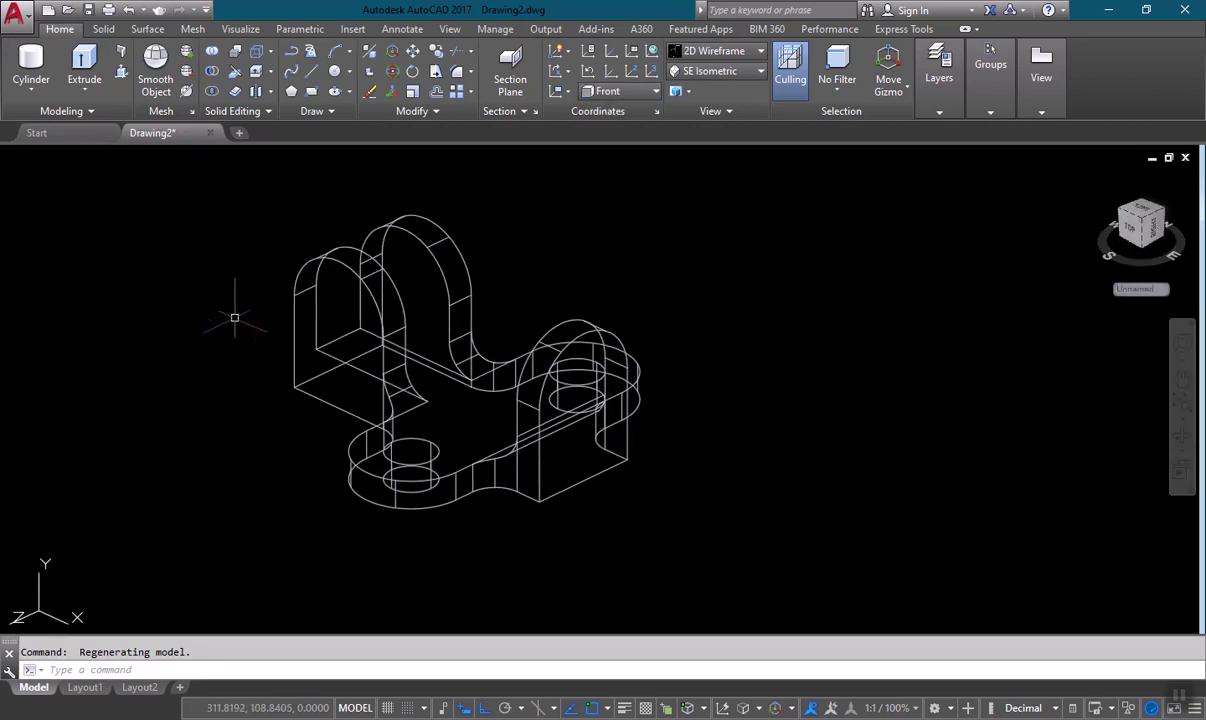
pyautogui.press('Return')
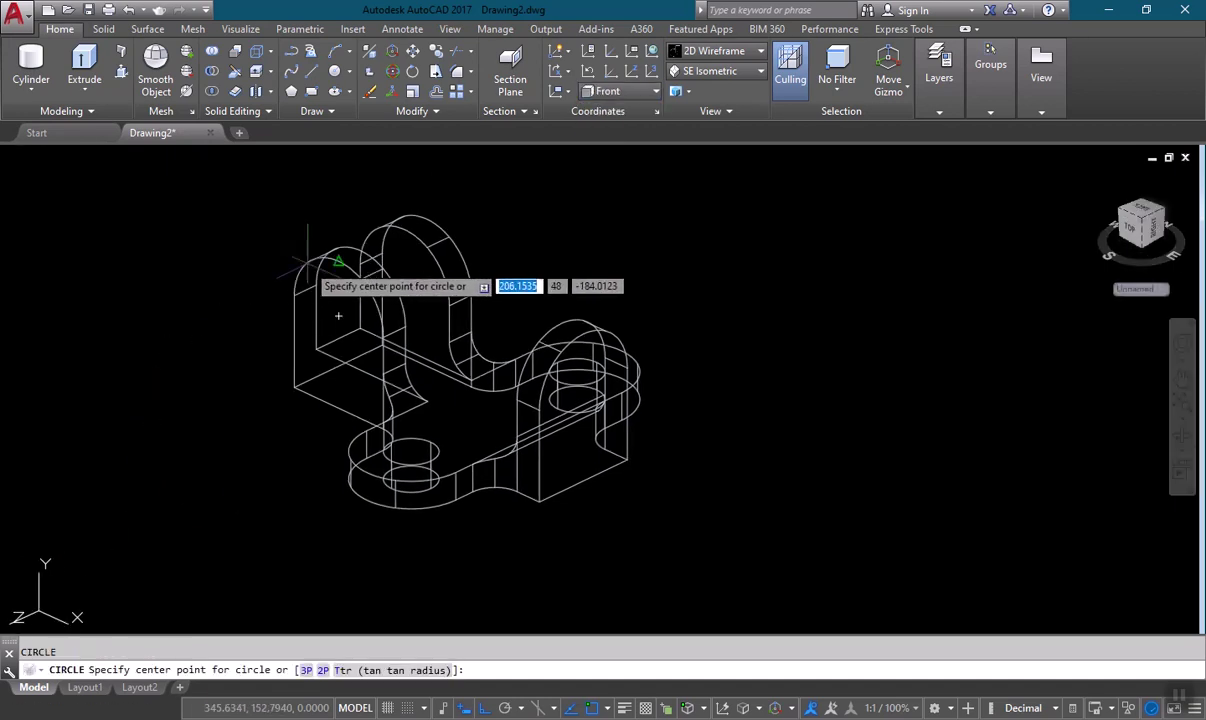
pyautogui.click(335, 315)
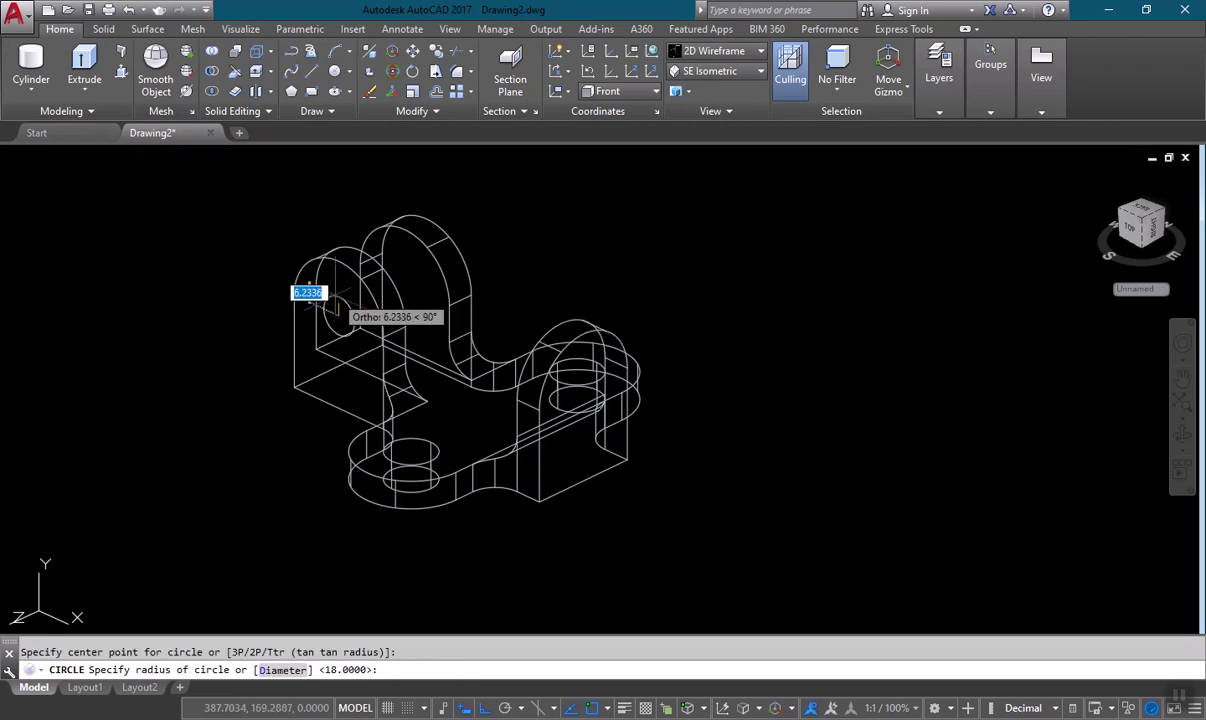
pyautogui.write('8')
pyautogui.press('Return')
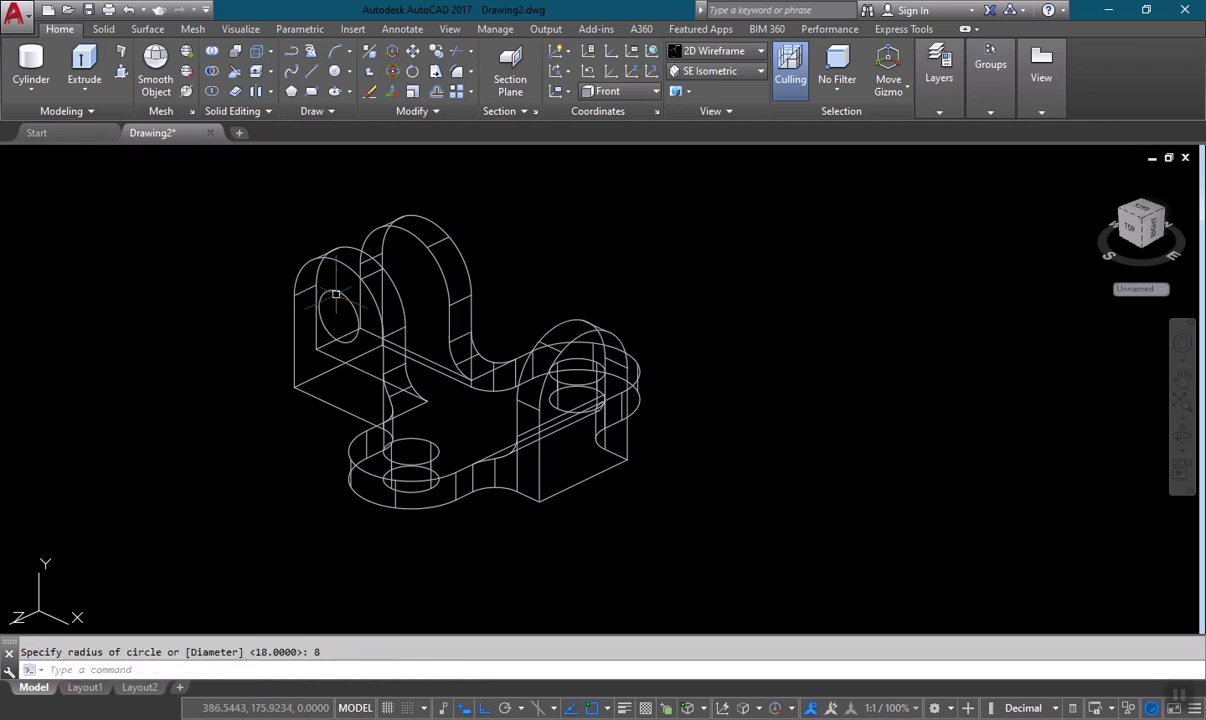
# Step: Recheck the Exercise 5 reference drawing, preview the bracket in the Conceptual visual style, and return to 2D Wireframe
pyautogui.hotkey('alt', 'Tab')
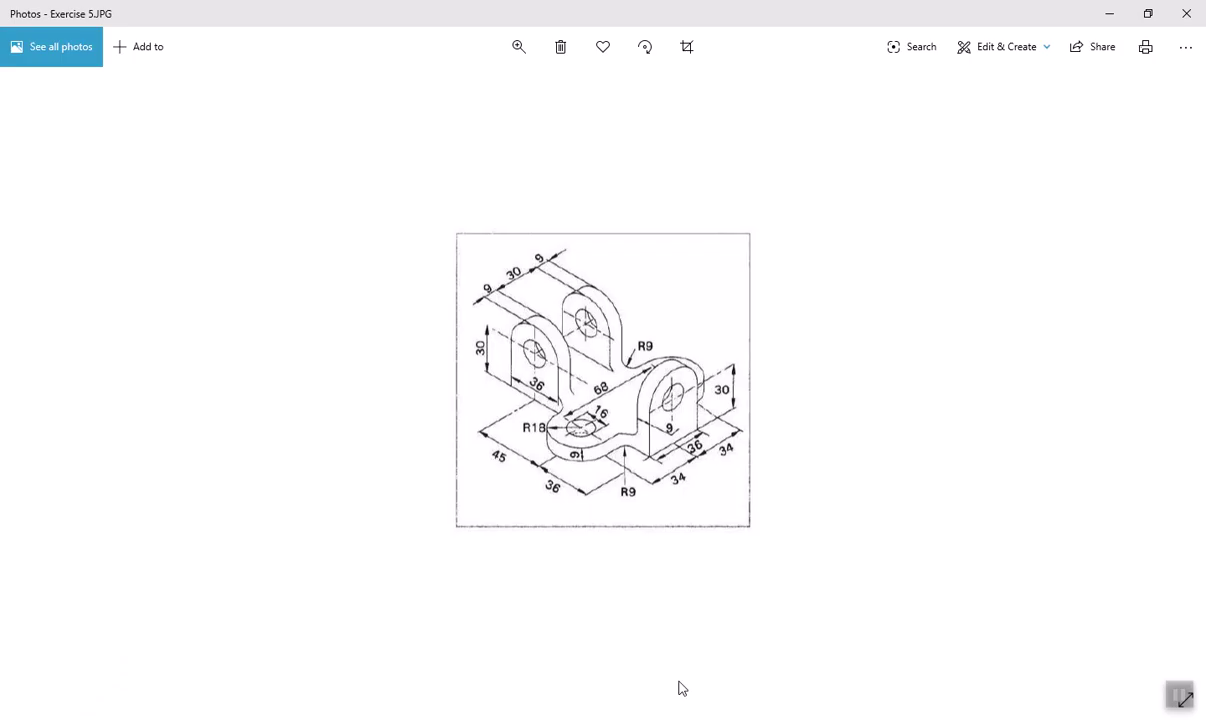
pyautogui.hotkey('alt', 'Tab')
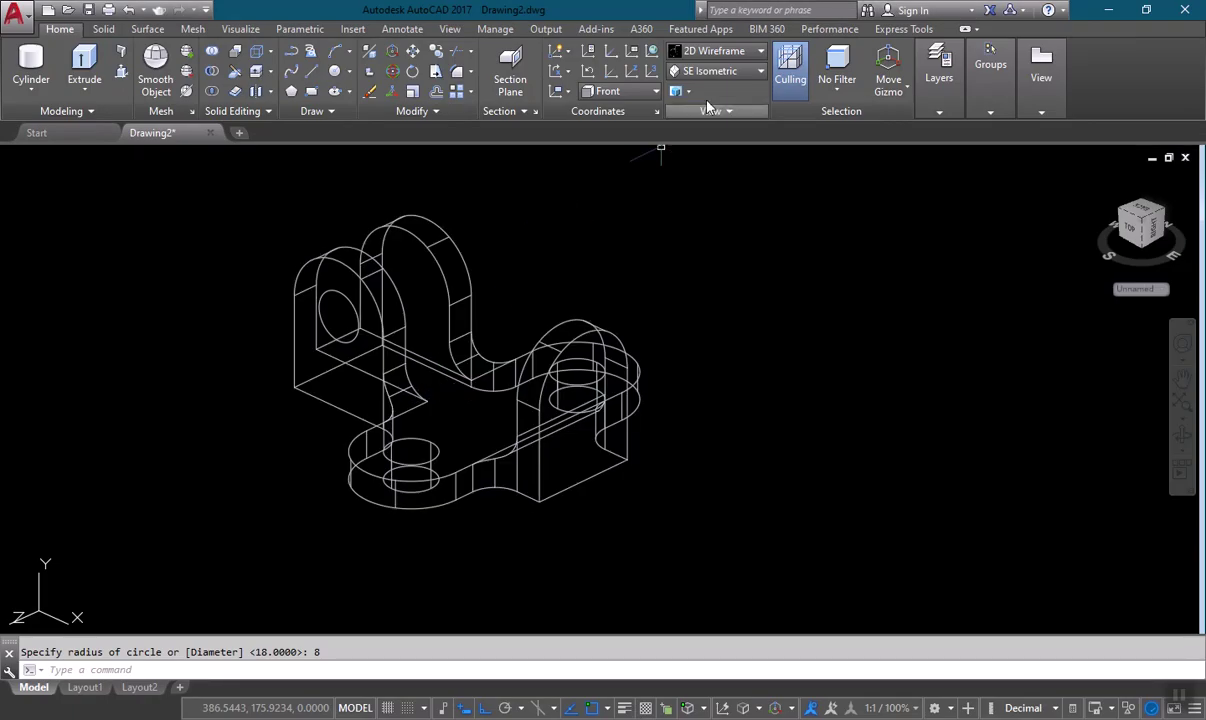
pyautogui.click(735, 52)
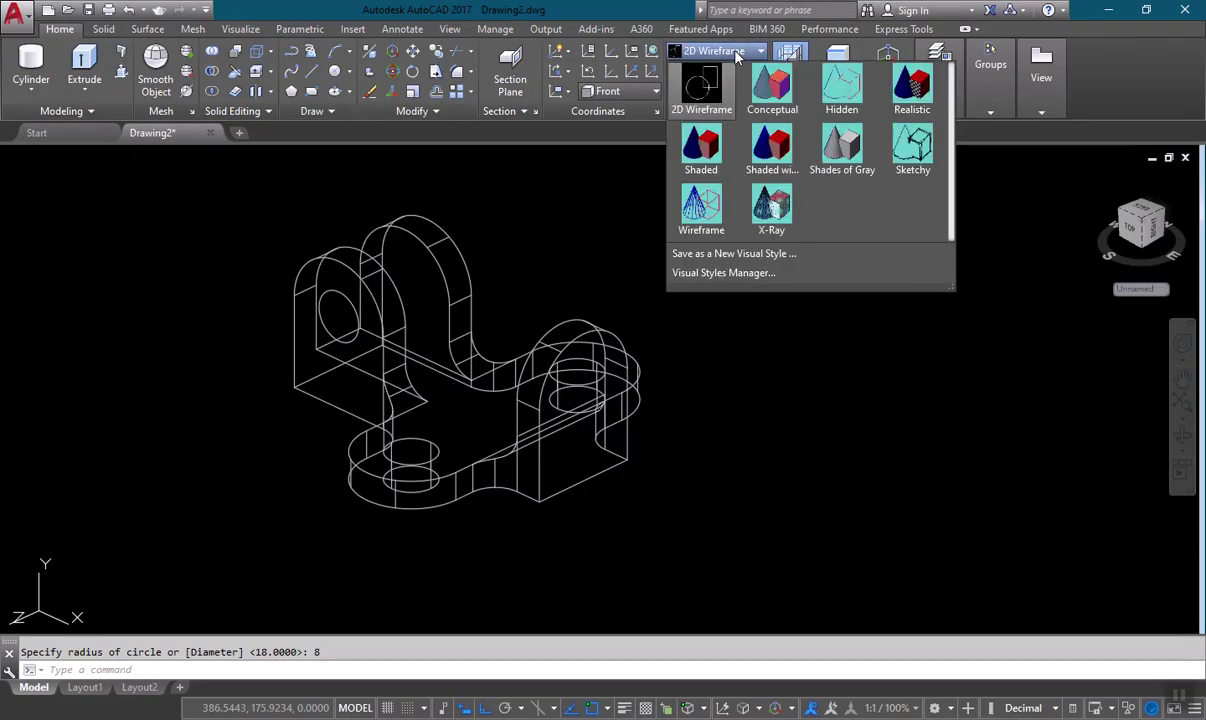
pyautogui.click(772, 92)
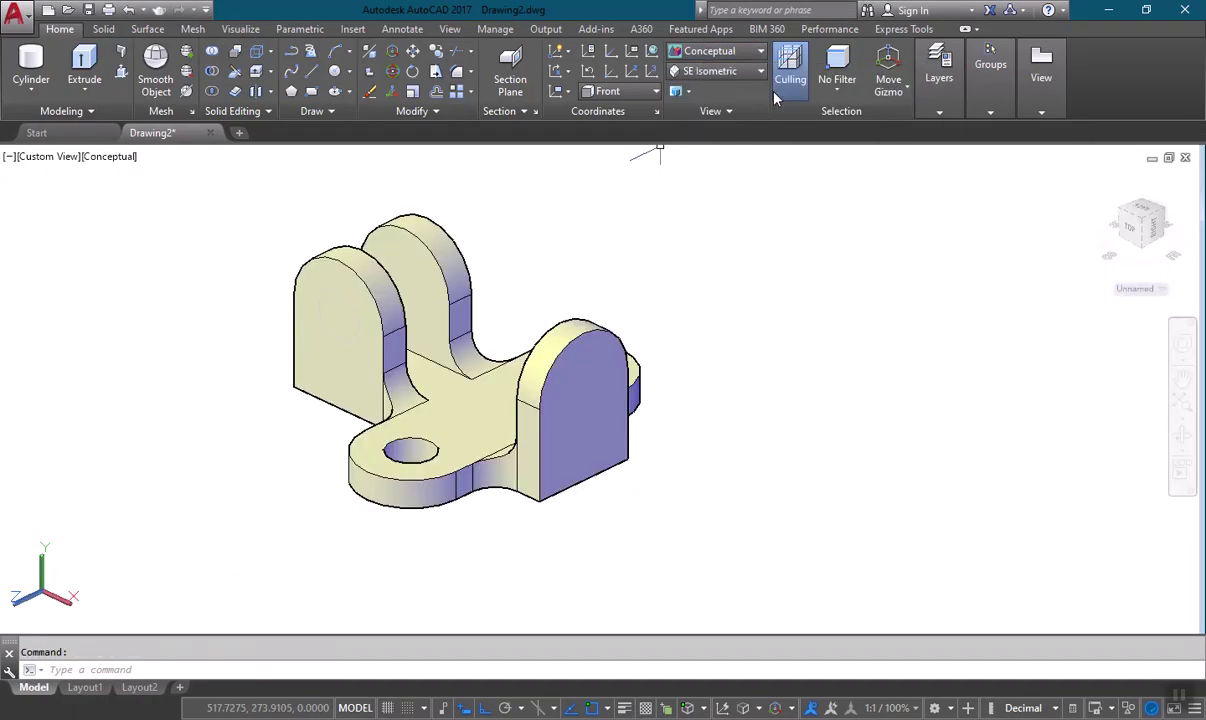
pyautogui.click(730, 57)
pyautogui.click(705, 81)
pyautogui.moveTo(559, 283); pyautogui.dragTo(536, 301, button='middle')
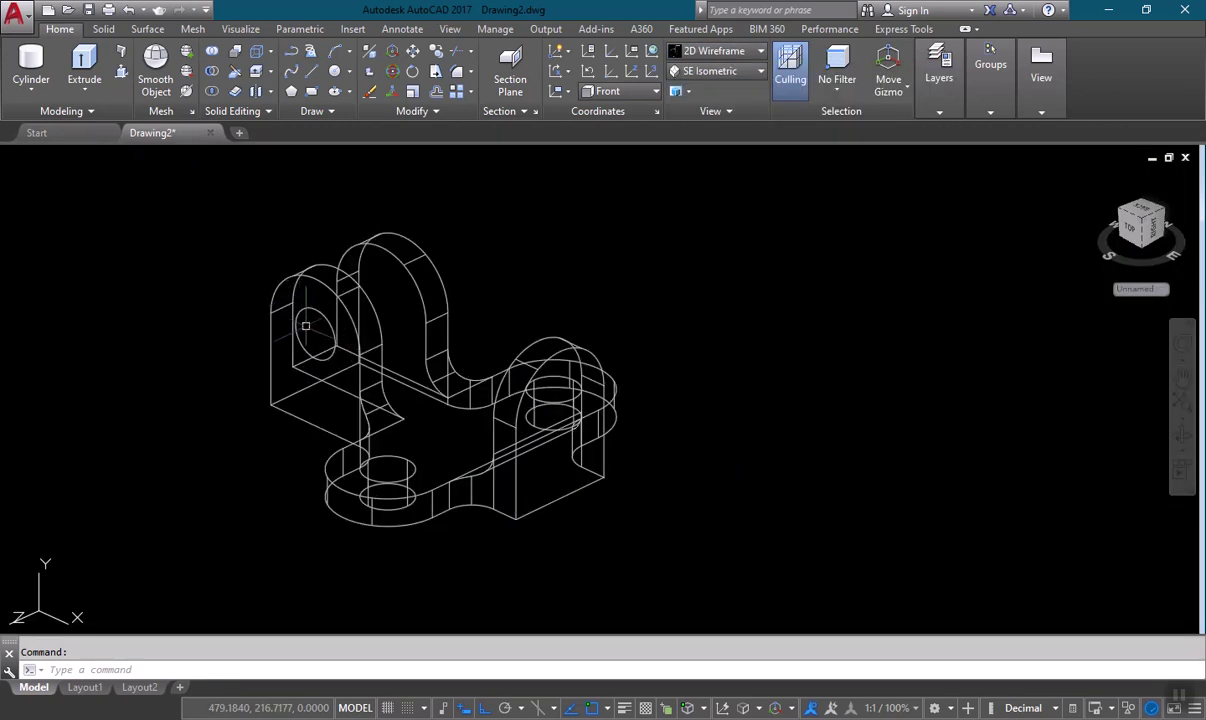
# Step: Presspull the radius 8 circle back through both paired lugs to cut their aligned holes
pyautogui.click(121, 76)
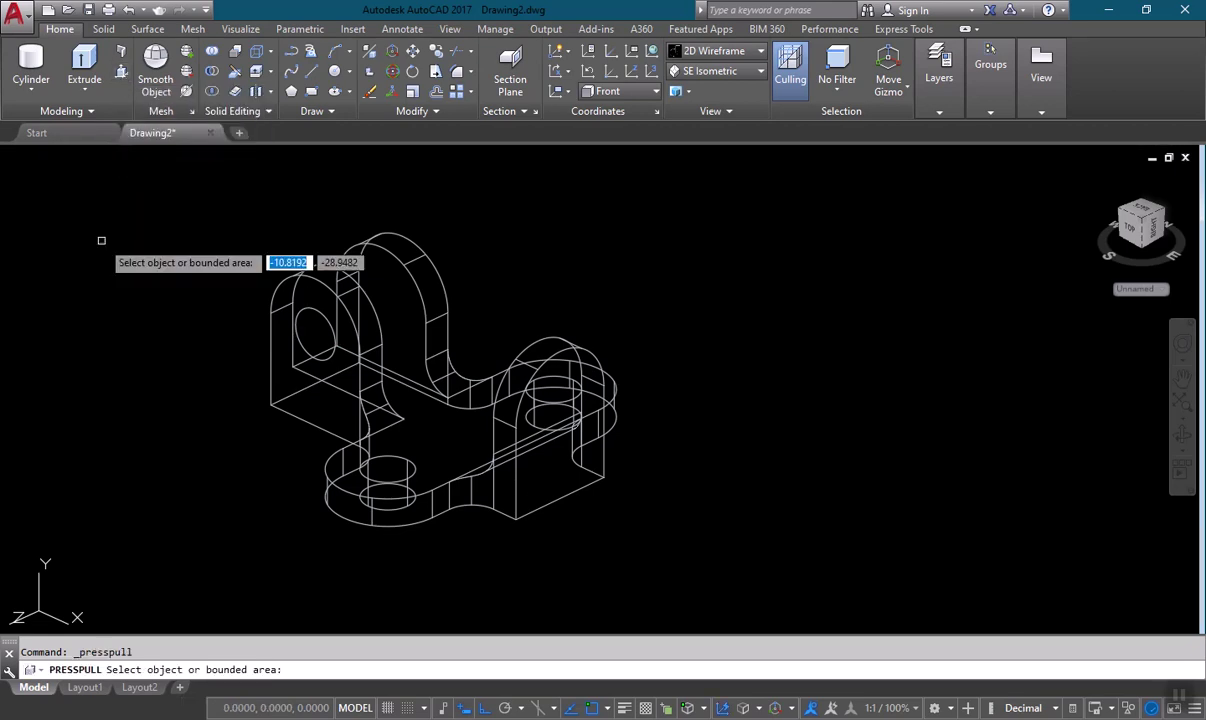
pyautogui.click(314, 337)
pyautogui.click(582, 271)
# Step: Inspect the holes through the paired lugs in the Conceptual visual style, and return to 2D Wireframe
pyautogui.click(740, 51)
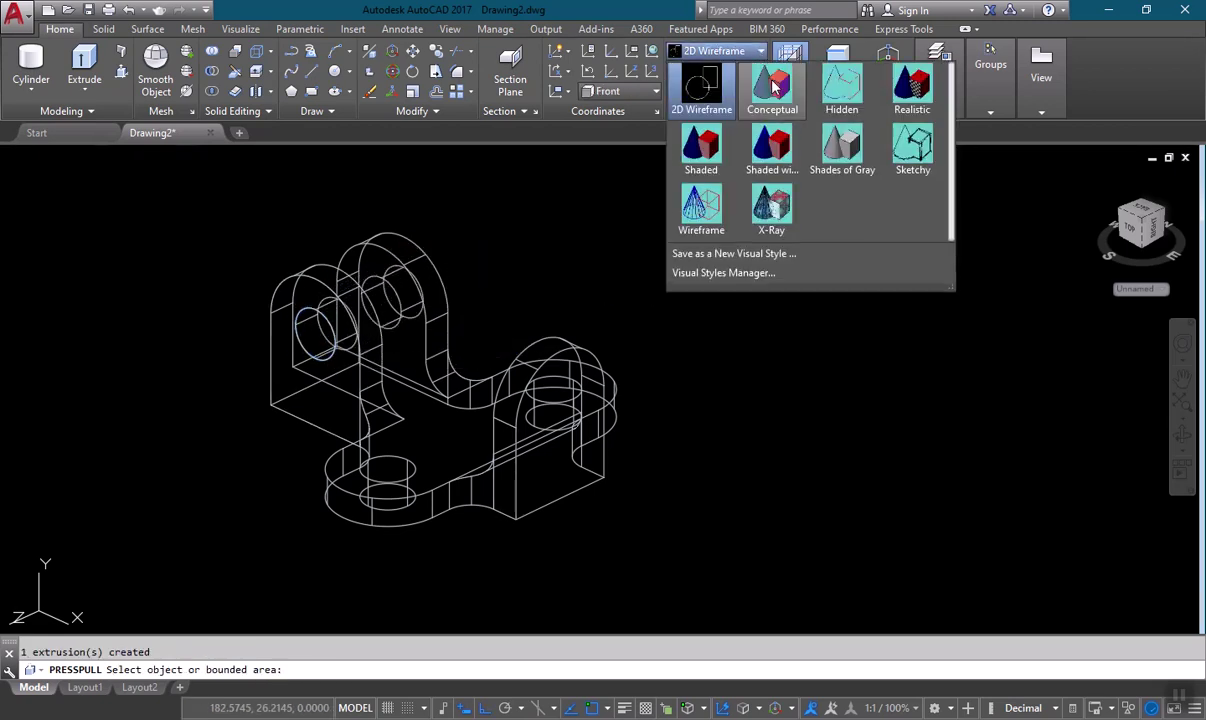
pyautogui.click(772, 88)
pyautogui.keyDown('shift'); pyautogui.moveTo(446, 440); pyautogui.dragTo(454, 406, button='middle'); pyautogui.keyUp('shift')
pyautogui.keyDown('shift'); pyautogui.moveTo(571, 420); pyautogui.dragTo(670, 398, button='middle'); pyautogui.keyUp('shift')
pyautogui.scroll(-3, 670, 398)
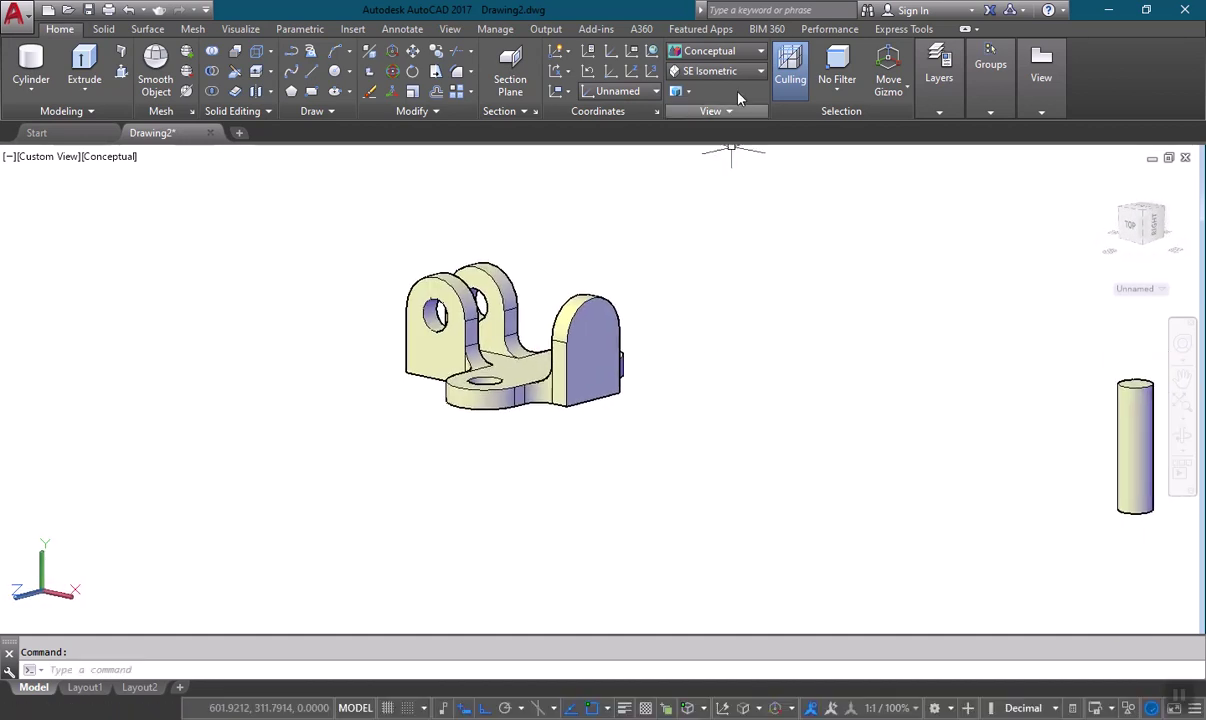
pyautogui.click(715, 51)
pyautogui.click(705, 90)
pyautogui.keyDown('shift'); pyautogui.moveTo(672, 341); pyautogui.dragTo(613, 322, button='middle'); pyautogui.keyUp('shift')
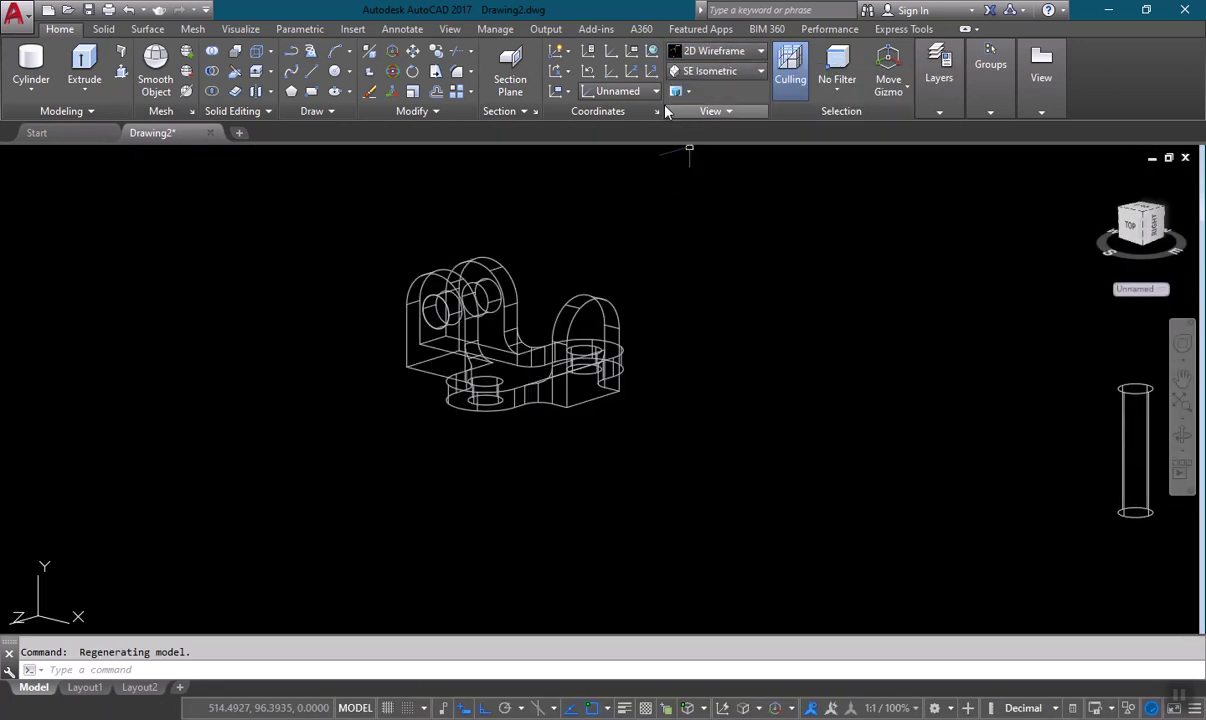
# Step: Set the UCS to Right and draw a cylinder of radius 8 centred on the single lug's outer face, extending inward past the lug
pyautogui.click(618, 90)
pyautogui.click(610, 188)
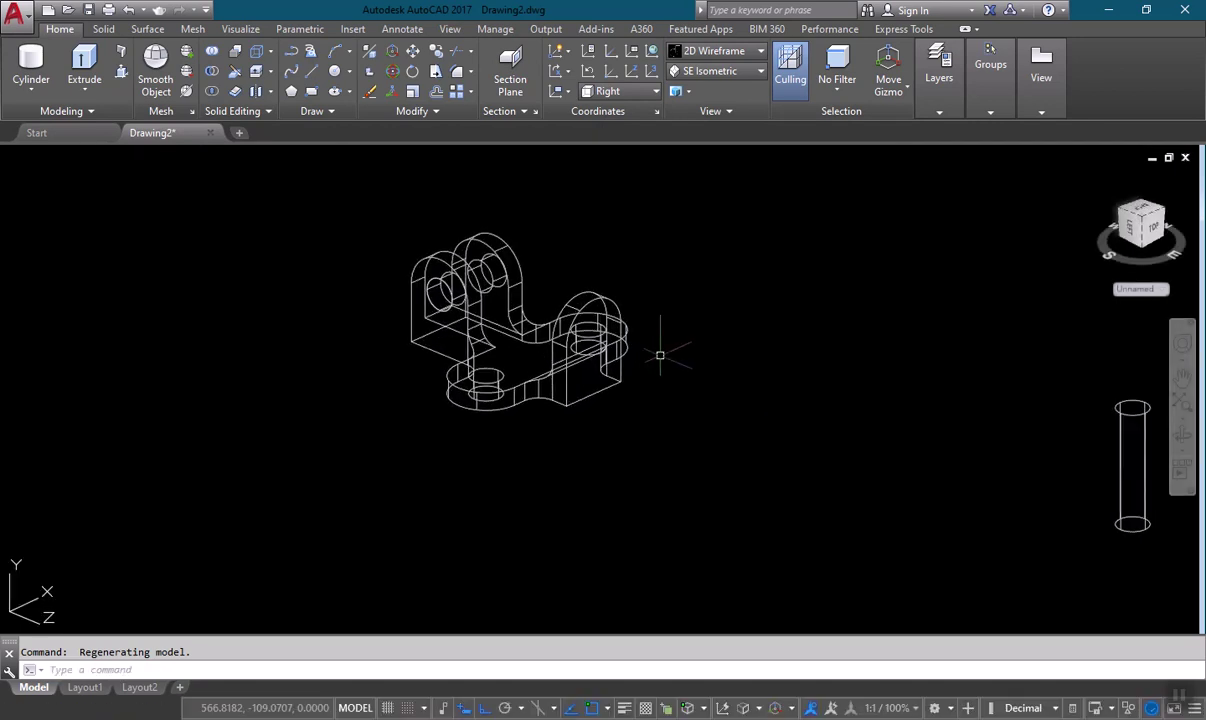
pyautogui.scroll(4, 658, 338)
pyautogui.scroll(2, 654, 334)
pyautogui.moveTo(654, 334); pyautogui.dragTo(751, 385, button='middle')
pyautogui.scroll(-2, 751, 385)
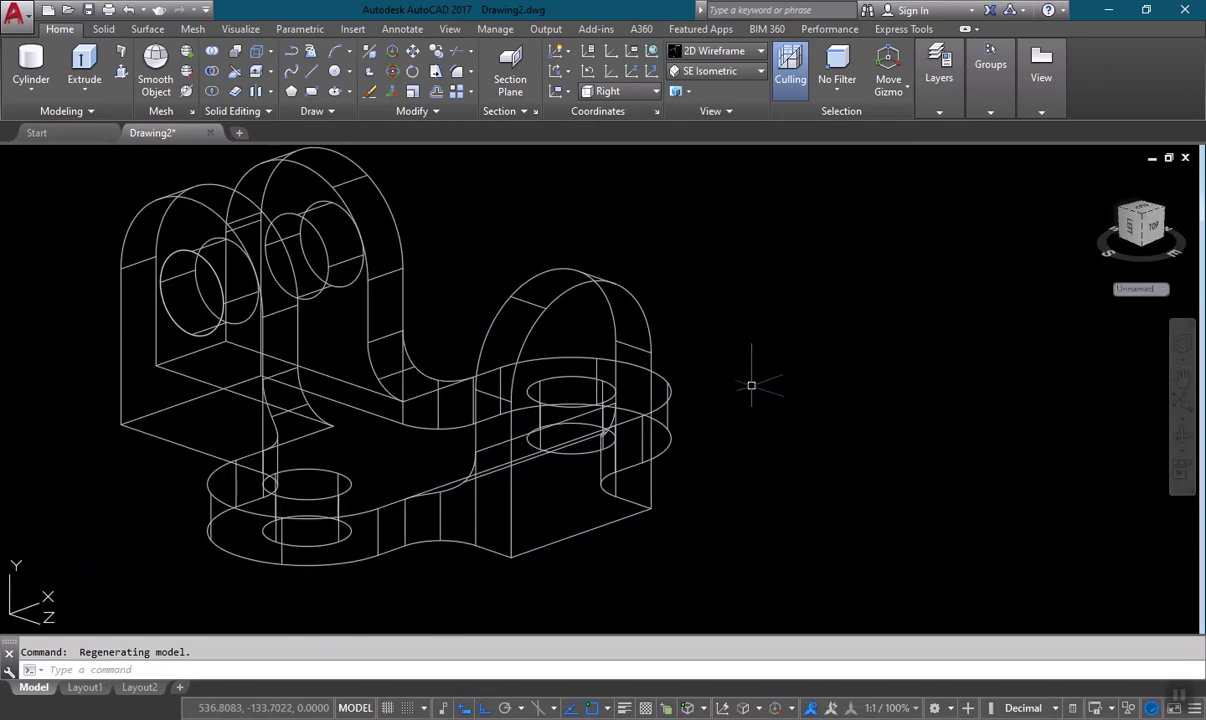
pyautogui.click(31, 66)
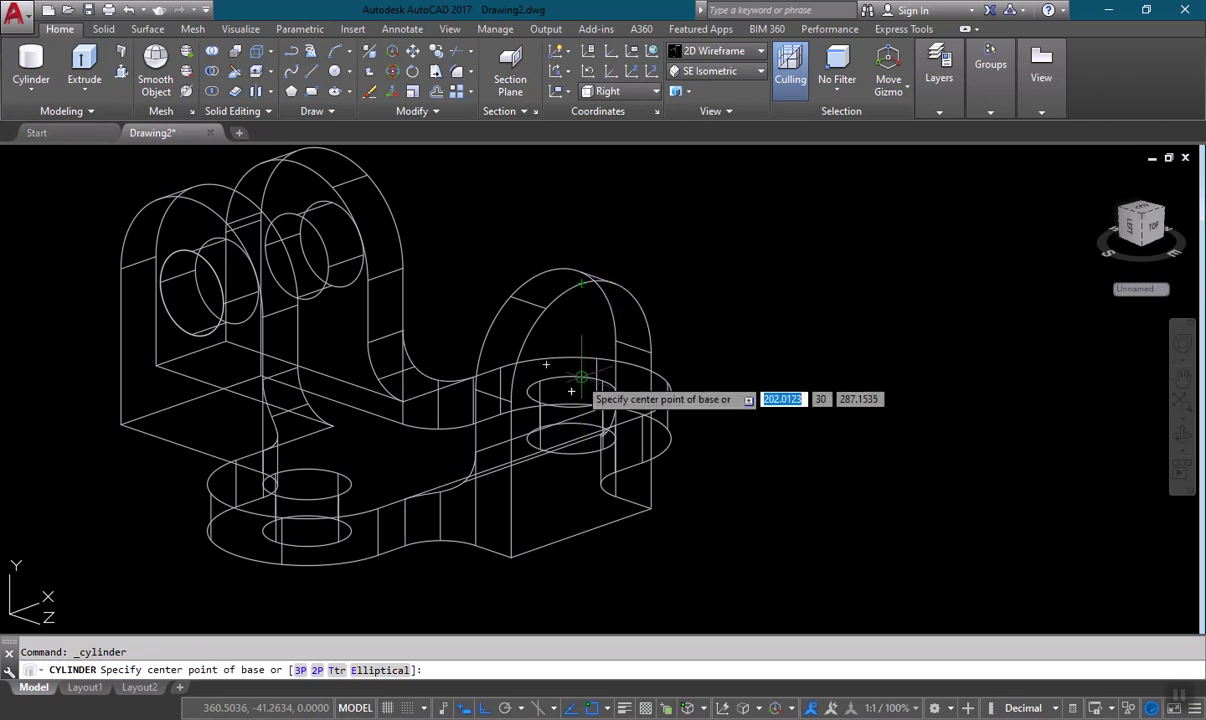
pyautogui.click(566, 380)
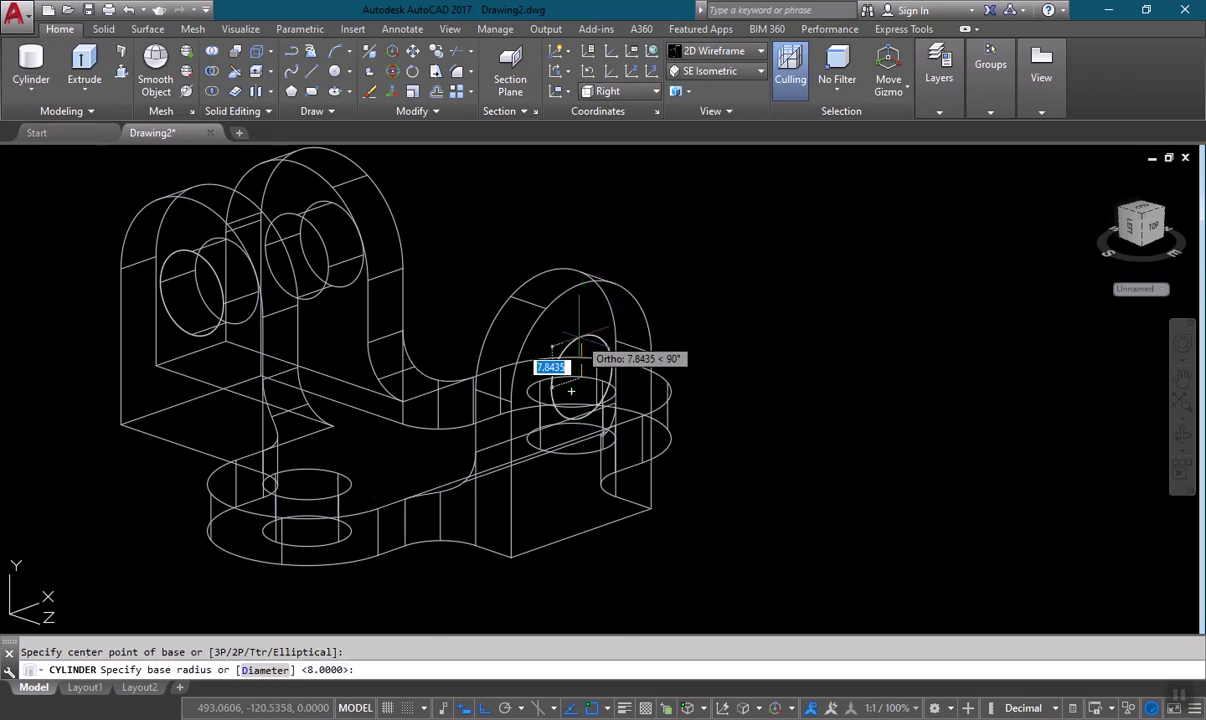
pyautogui.write('8')
pyautogui.press('Return')
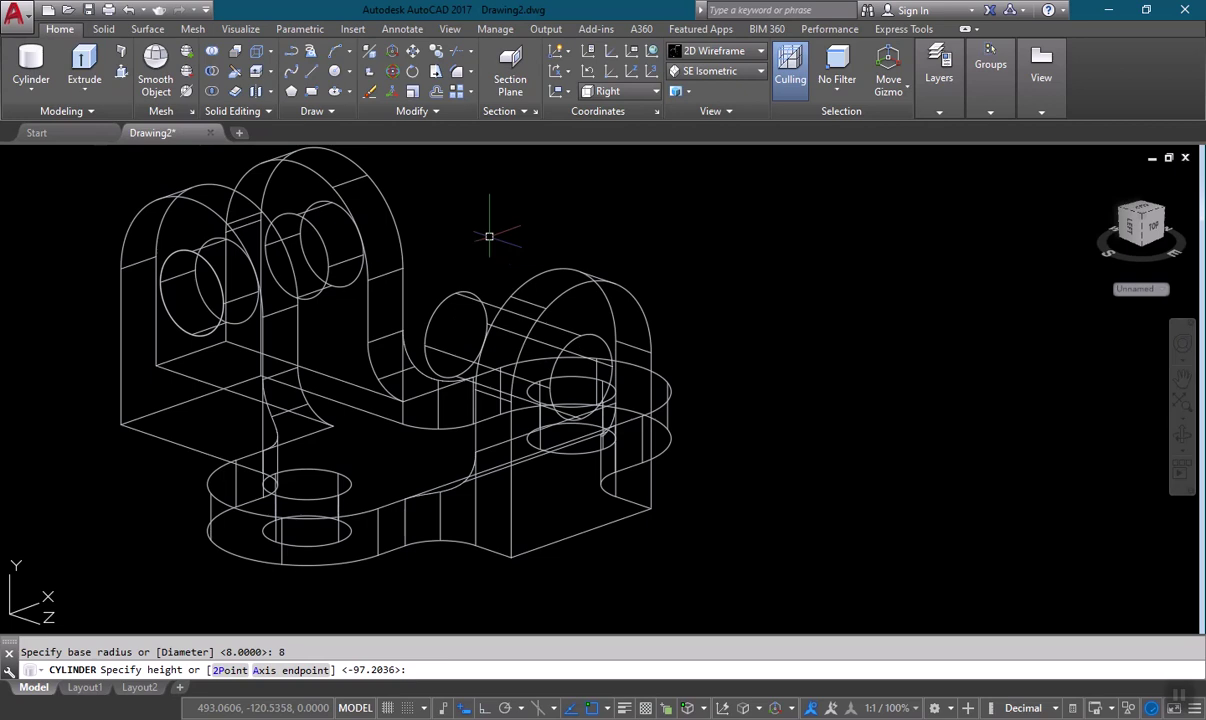
# Step: Switch to the Conceptual visual style and inspect the cylinder passing through the single lug
pyautogui.click(714, 51)
pyautogui.click(740, 92)
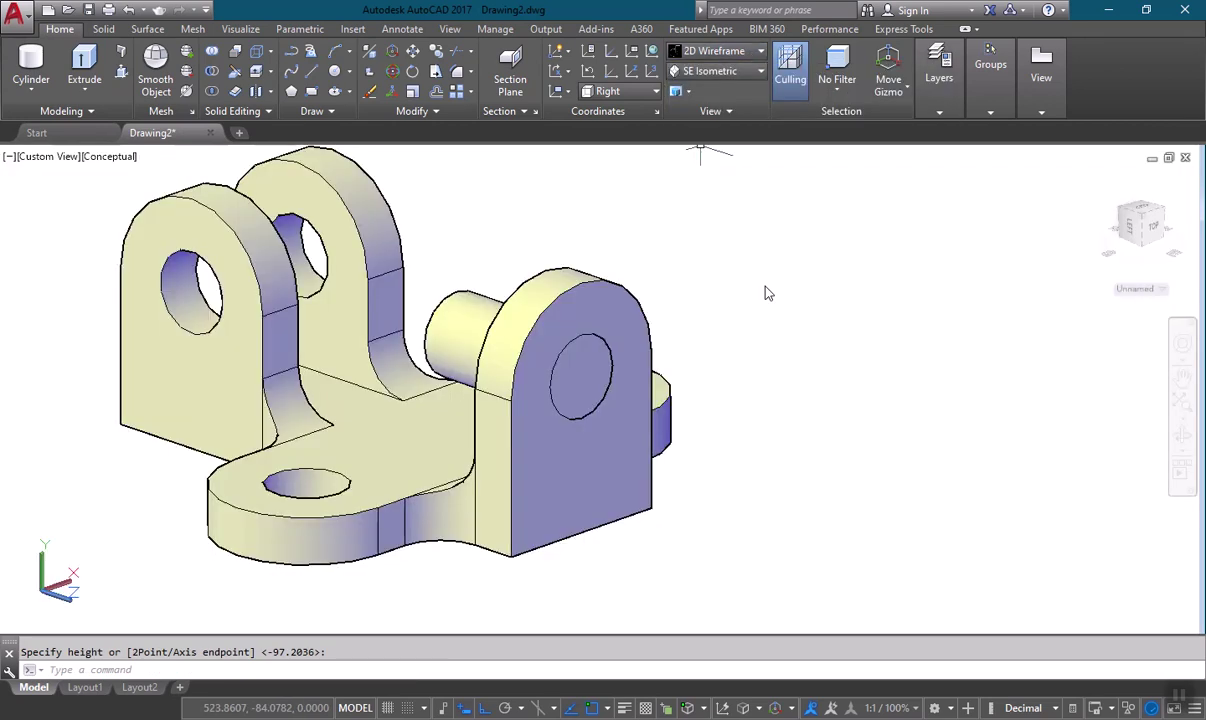
pyautogui.scroll(-2, 730, 420)
pyautogui.moveTo(732, 415)
pyautogui.keyDown('shift'); pyautogui.mouseDown(button='middle')
pyautogui.moveTo(737, 444)
pyautogui.moveTo(724, 402)
pyautogui.mouseUp(button='middle'); pyautogui.keyUp('shift')
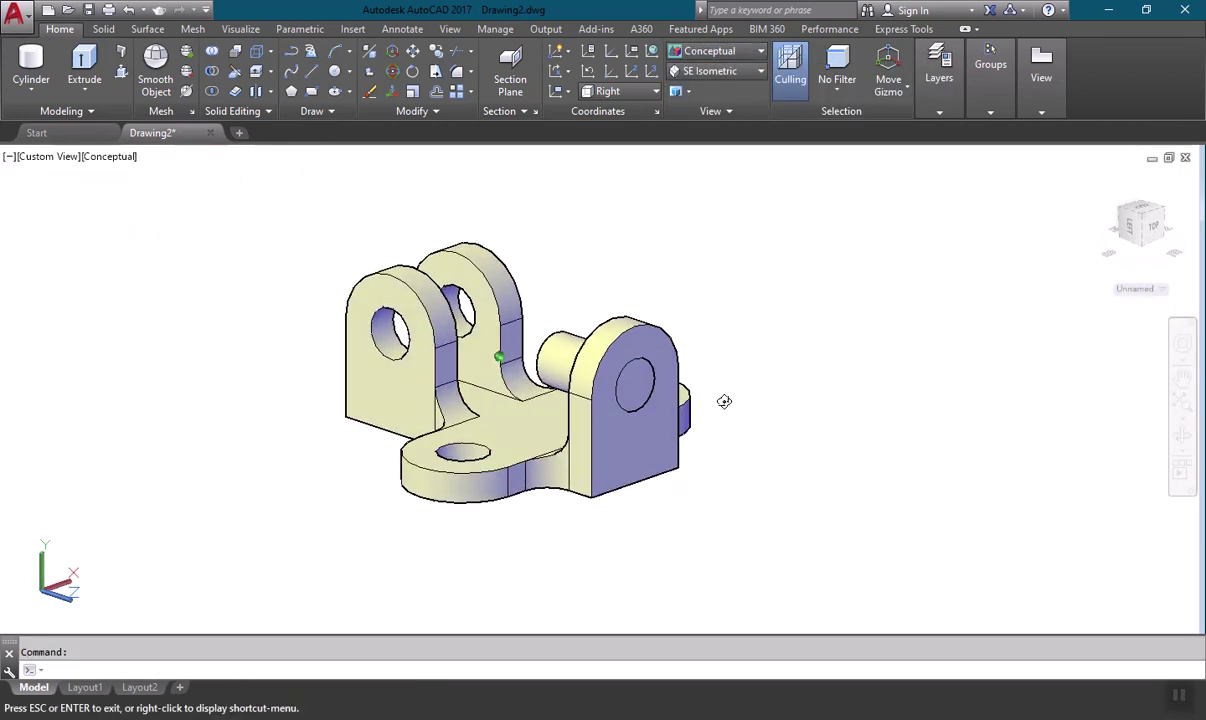
# Step: Subtract the cylinder from the bracket to cut the hole through the single lug
pyautogui.click(187, 71)
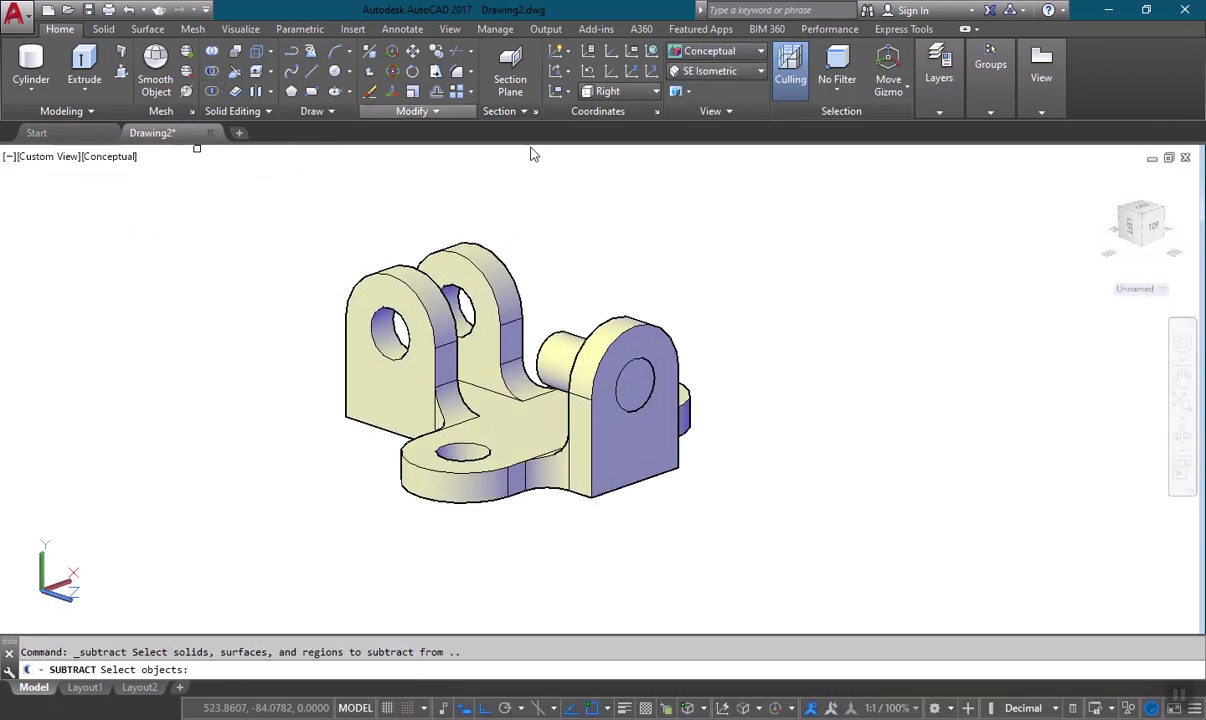
pyautogui.click(520, 350)
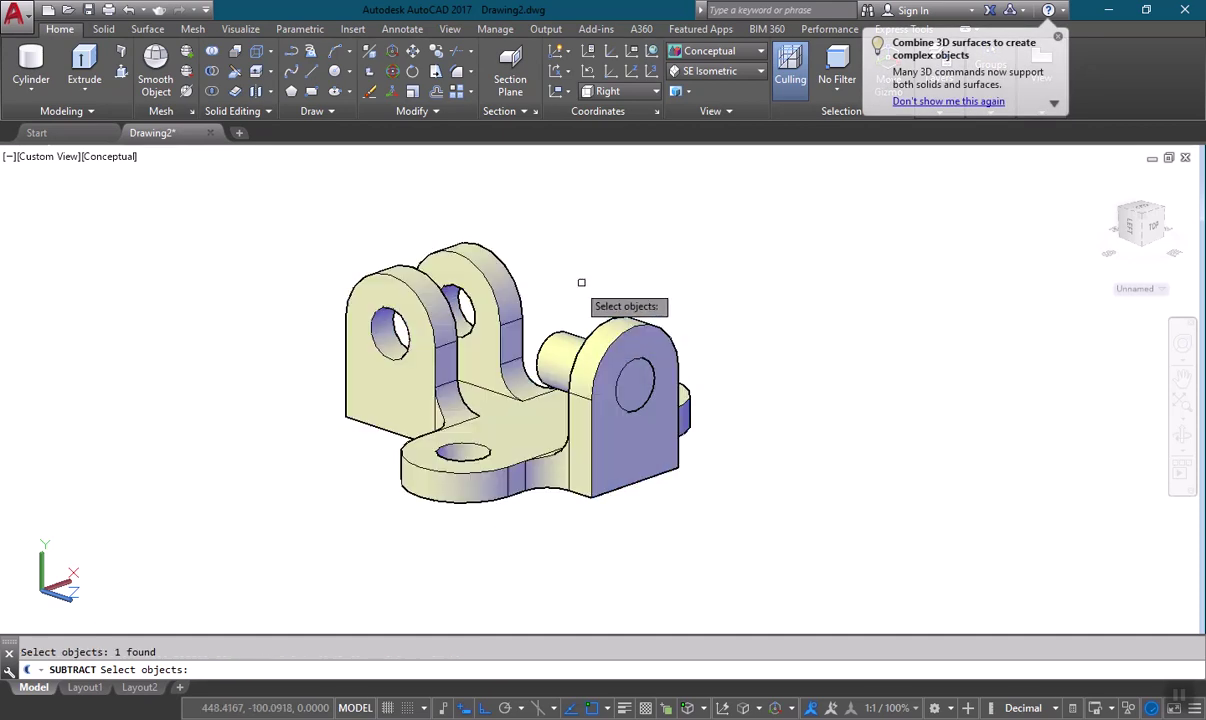
pyautogui.press('Return')
pyautogui.click(552, 345)
pyautogui.press('Return')
# Step: Delete the leftover cylinder standing apart from the bracket
pyautogui.scroll(-3, 767, 353)
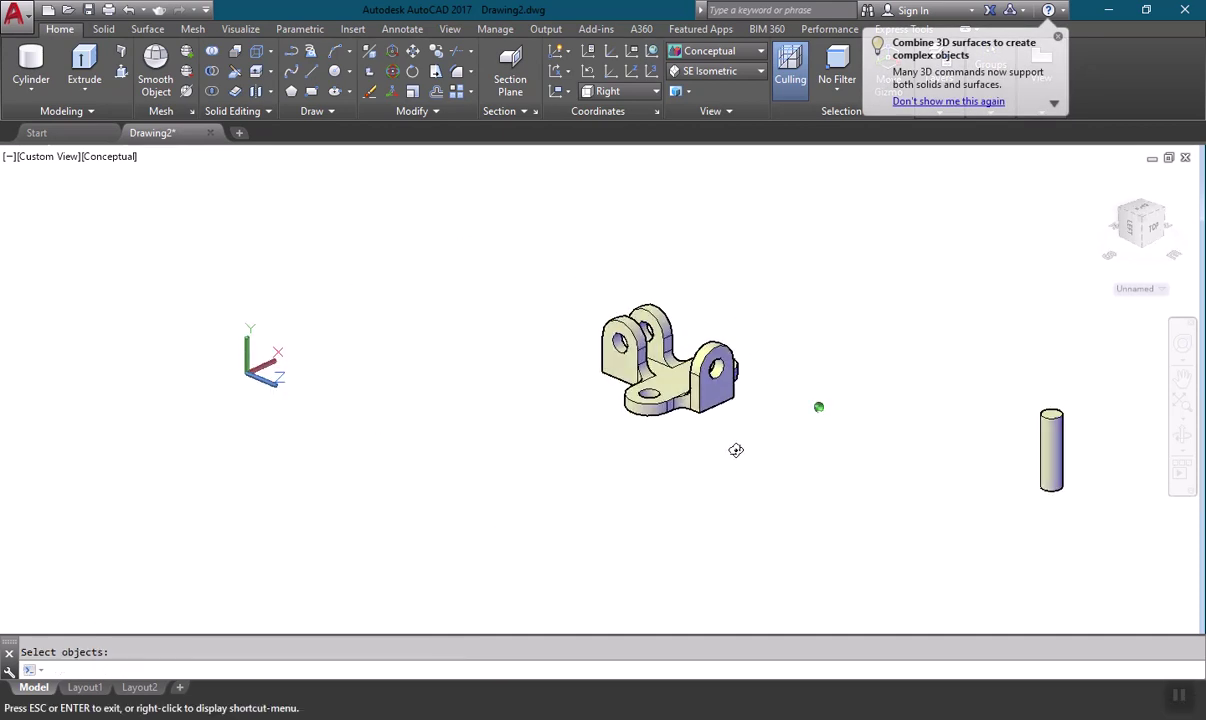
pyautogui.keyDown('shift'); pyautogui.moveTo(736, 450); pyautogui.dragTo(800, 463, button='middle'); pyautogui.keyUp('shift')
pyautogui.click(1144, 482)
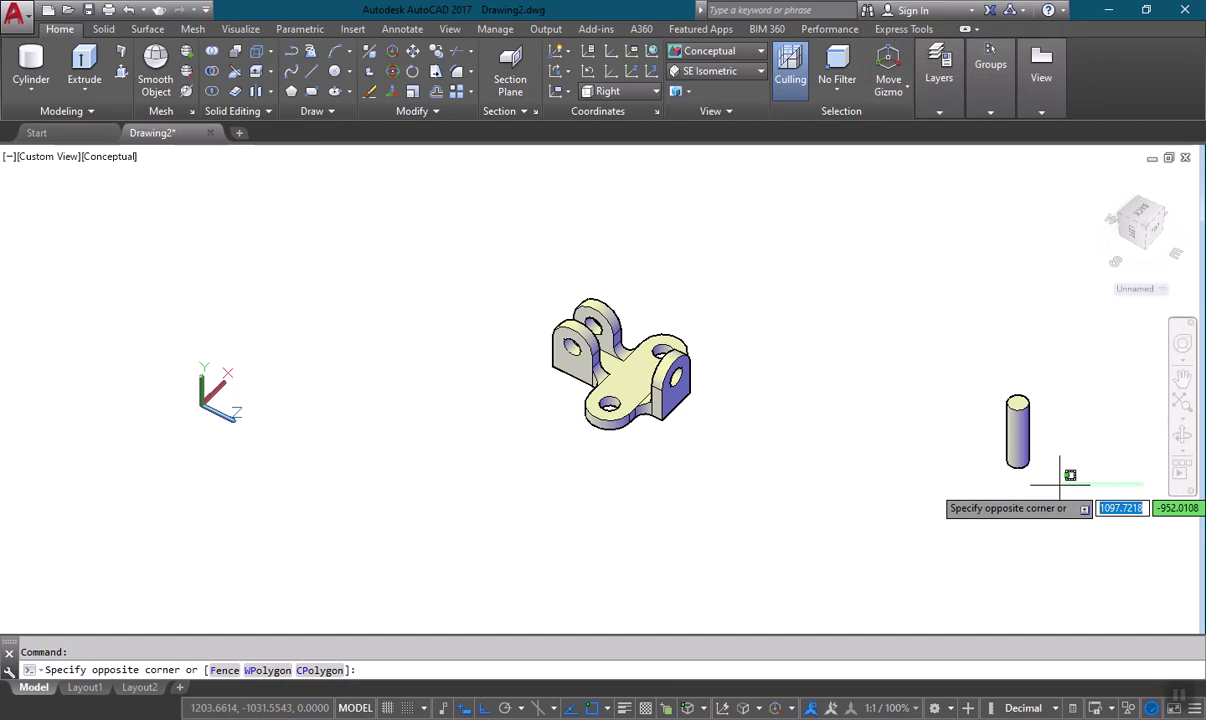
pyautogui.click(1013, 431)
pyautogui.press('Delete')
pyautogui.scroll(5, 835, 500)
pyautogui.moveTo(787, 518)
pyautogui.keyDown('shift'); pyautogui.mouseDown(button='middle')
pyautogui.moveTo(891, 472)
pyautogui.moveTo(773, 518)
pyautogui.moveTo(783, 510)
pyautogui.mouseUp(button='middle'); pyautogui.keyUp('shift')
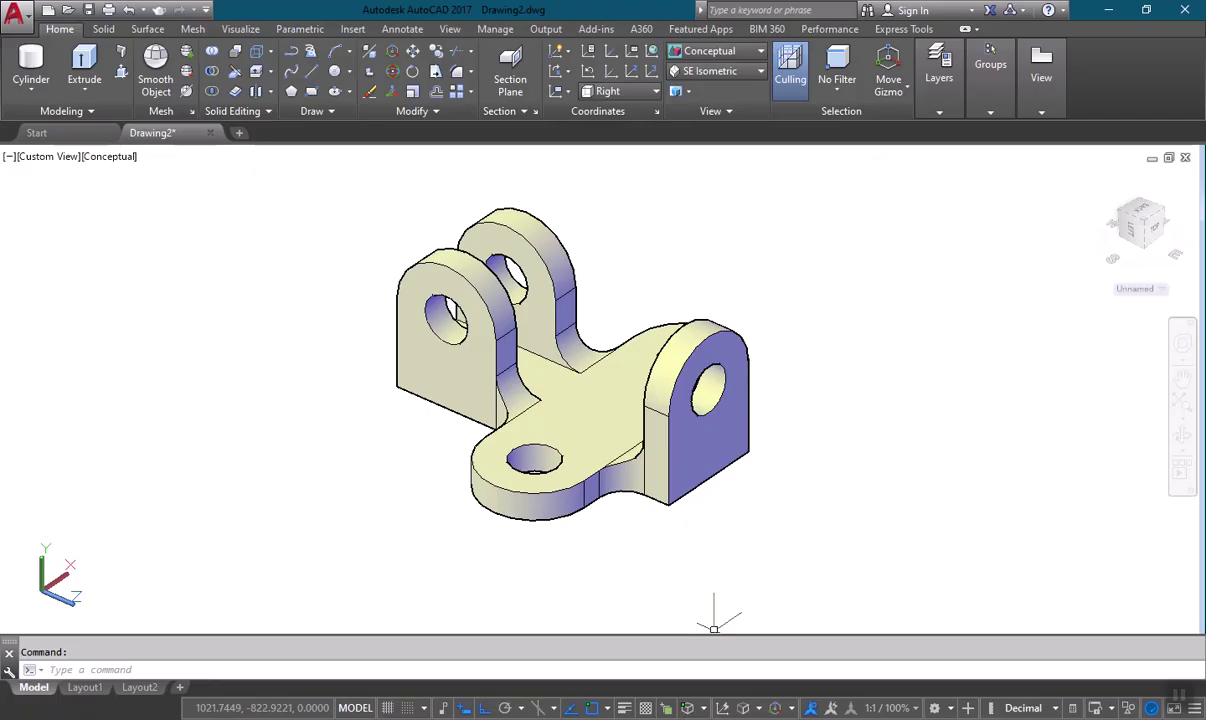
# Step: Compare the finished bracket with the Exercise 5 reference drawing in Photos, and examine the AutoCAD model from another angle
pyautogui.hotkey('alt', 'Tab')
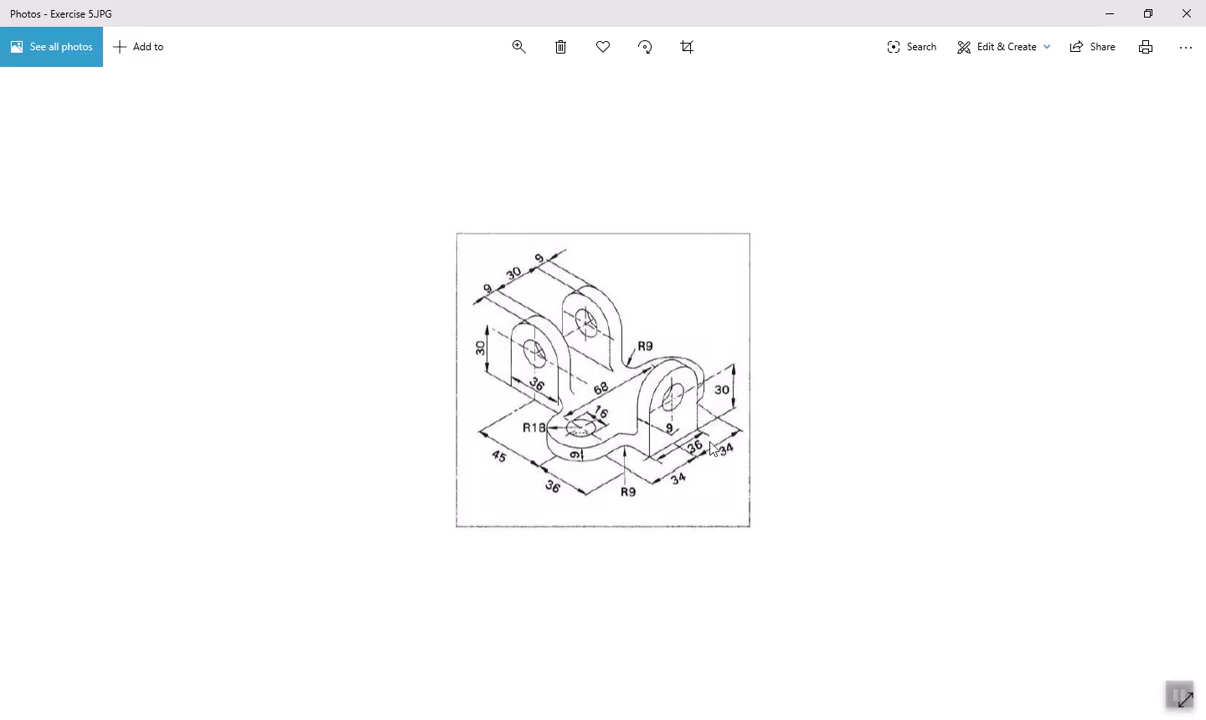
pyautogui.hotkey('alt', 'Tab')
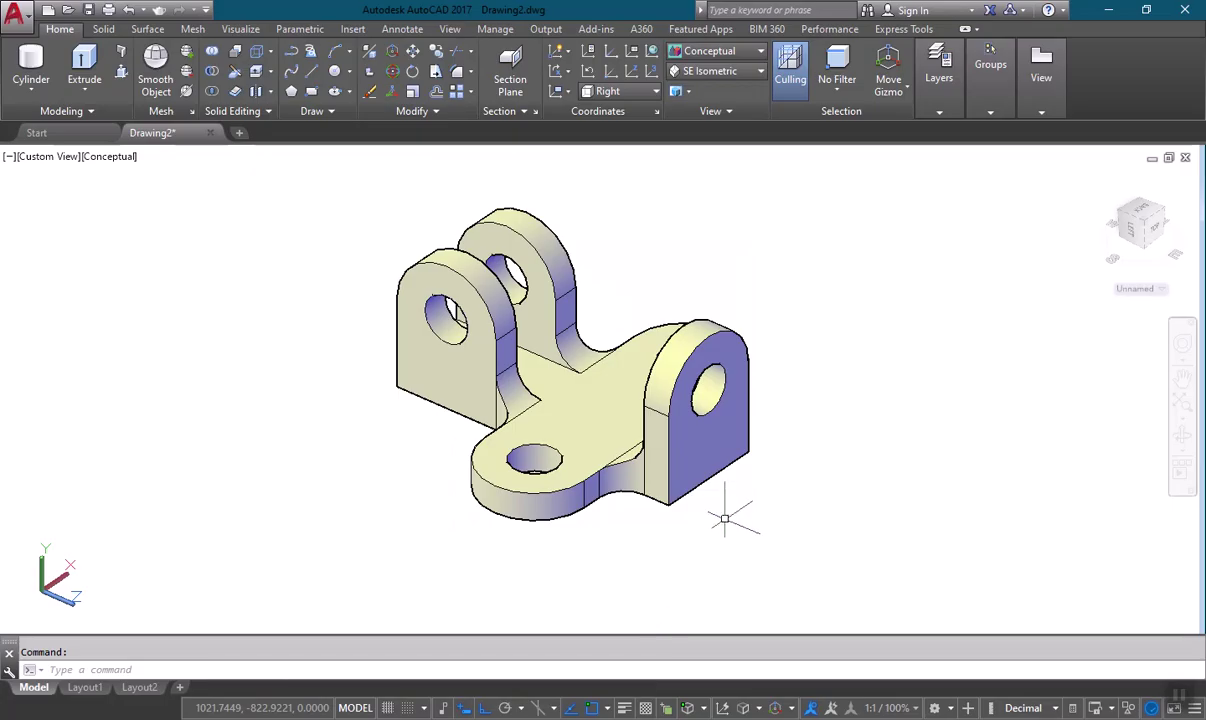
pyautogui.scroll(3, 700, 525)
pyautogui.keyDown('shift'); pyautogui.moveTo(700, 525); pyautogui.dragTo(785, 455, button='middle'); pyautogui.keyUp('shift')
pyautogui.scroll(-5, 732, 523)
# Step: Set the bracket's visual style back to 2D Wireframe
pyautogui.click(709, 51)
pyautogui.click(706, 86)
pyautogui.moveTo(788, 517); pyautogui.dragTo(752, 491, button='middle')
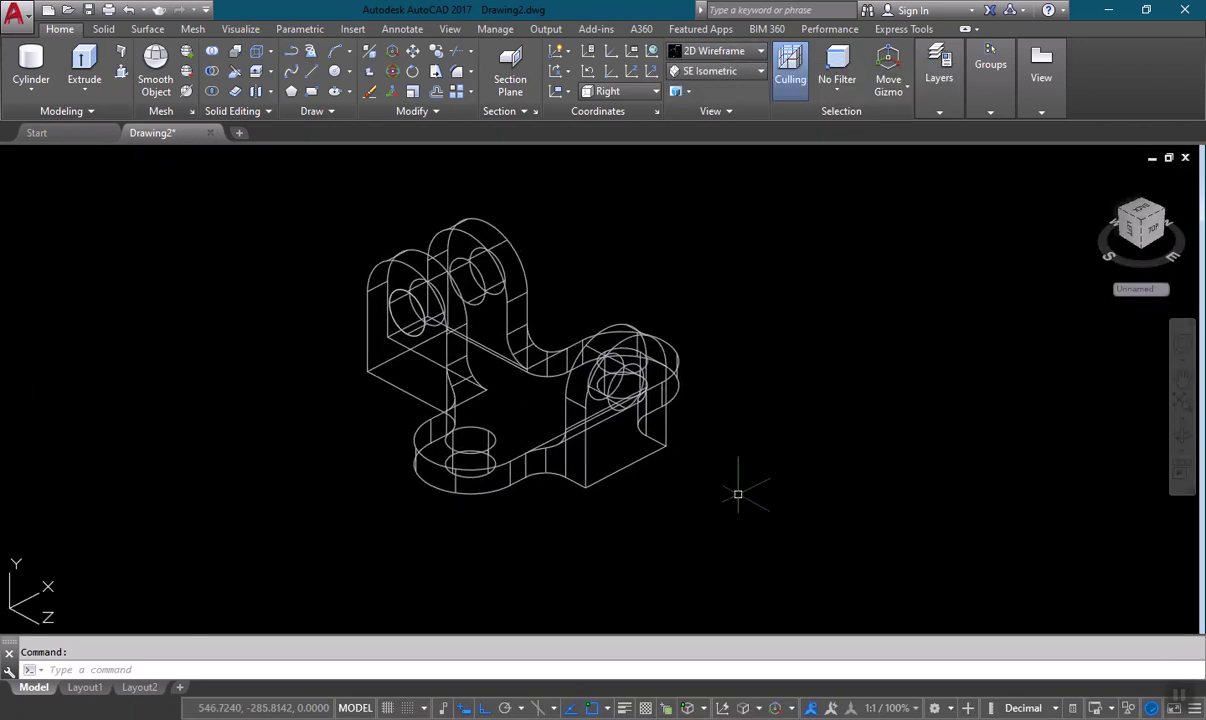
# Step: Reset the UCS to World and set the bracket's visual style to Realistic
pyautogui.click(611, 51)
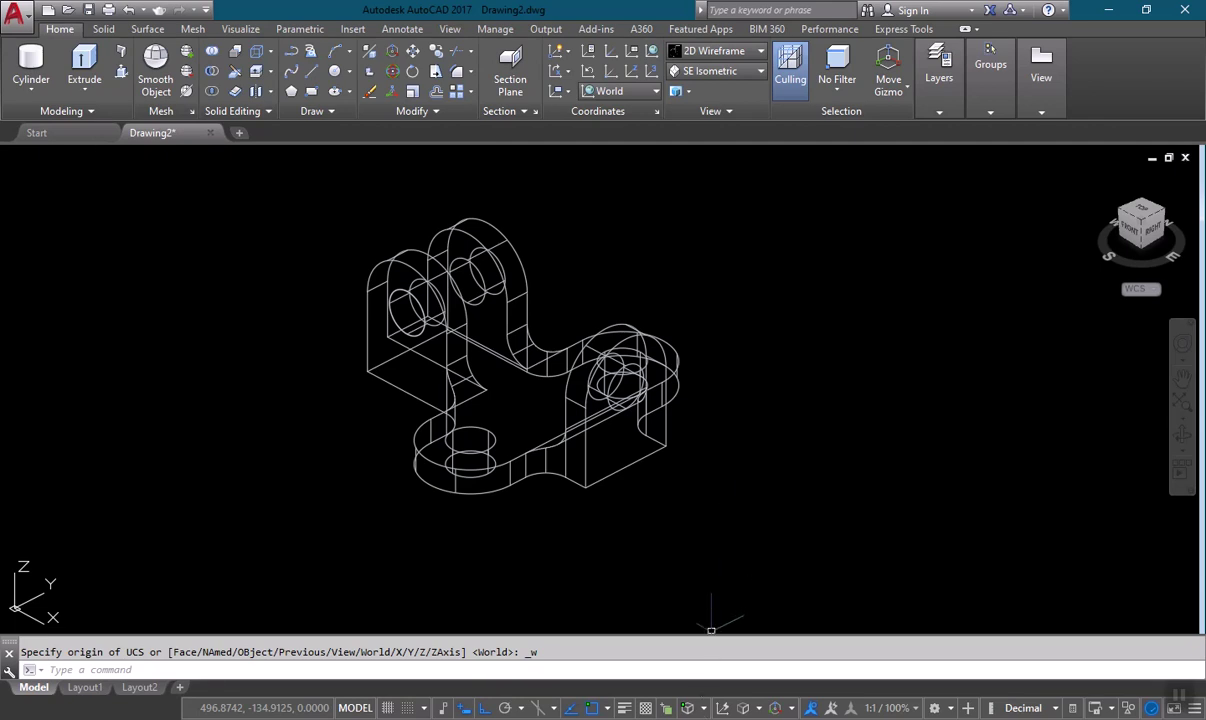
pyautogui.hotkey('alt', 'Tab')
pyautogui.click(735, 50)
pyautogui.click(911, 100)
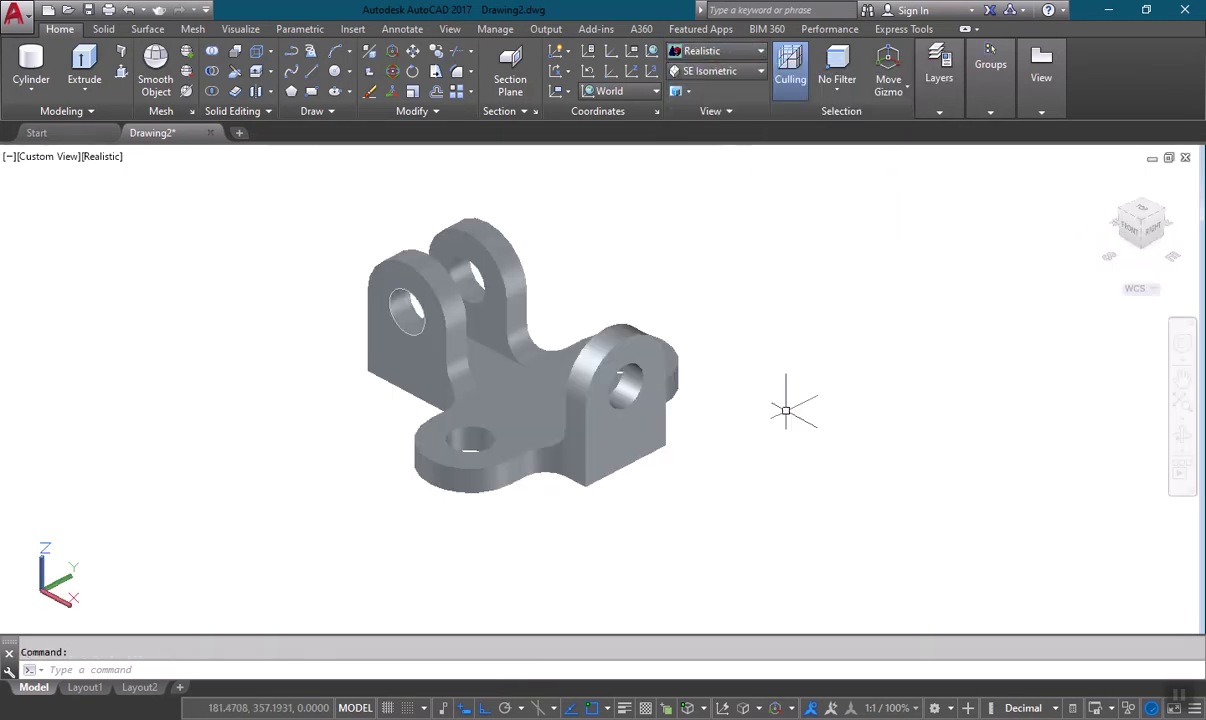
# Step: Move the leftover circle from the front double-lug hole to an empty area away from the bracket
pyautogui.moveTo(670, 430)
pyautogui.keyDown('shift'); pyautogui.mouseDown(button='middle')
pyautogui.moveTo(643, 462)
pyautogui.moveTo(703, 461)
pyautogui.moveTo(703, 475)
pyautogui.mouseUp(button='middle'); pyautogui.keyUp('shift')
pyautogui.scroll(2, 584, 274)
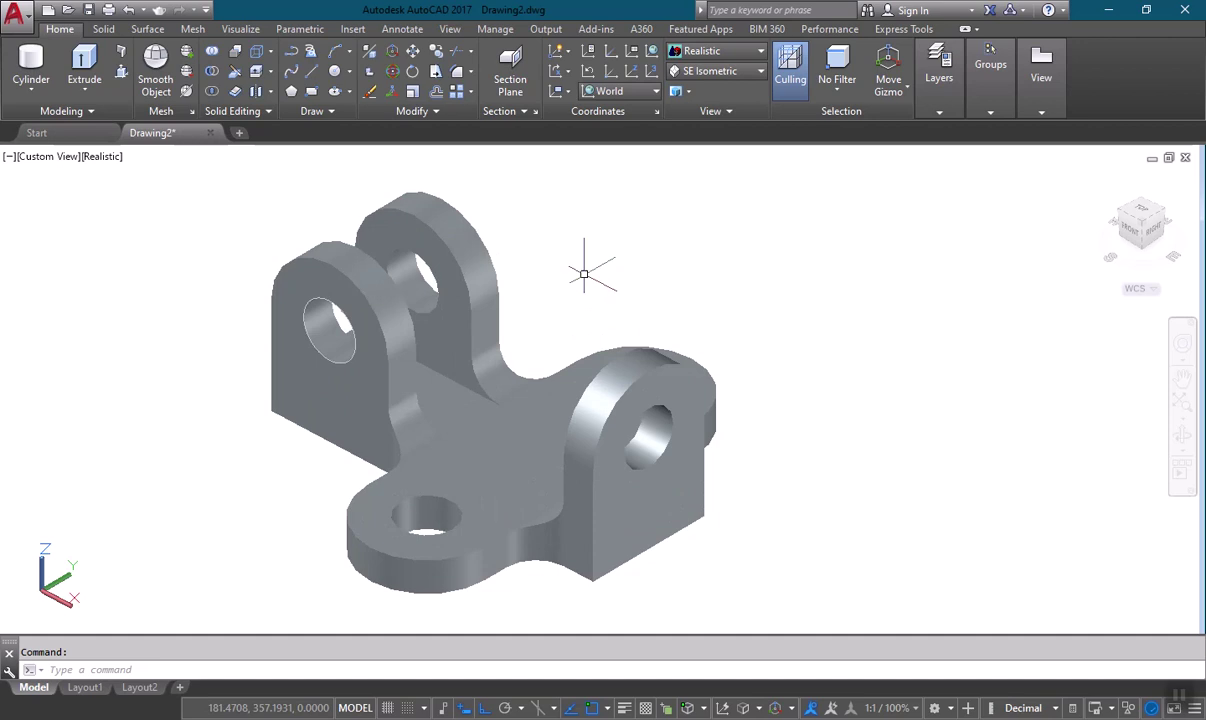
pyautogui.moveTo(584, 273); pyautogui.dragTo(641, 362, button='middle')
pyautogui.scroll(2, 385, 455)
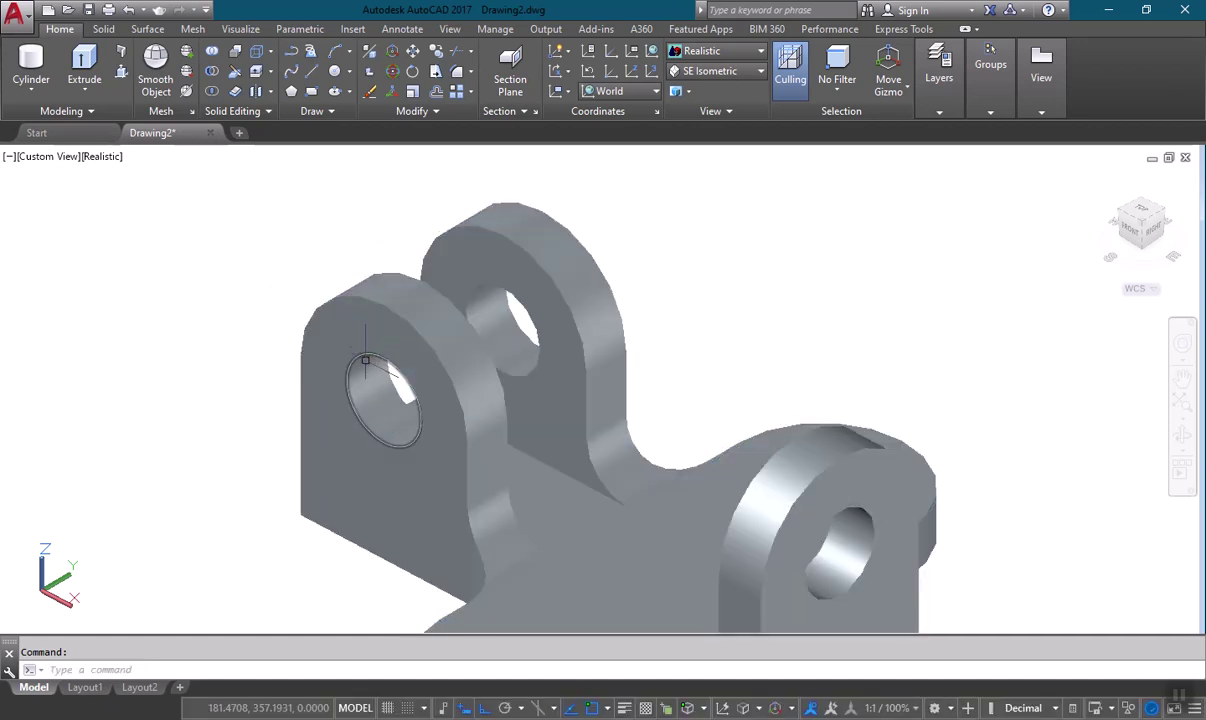
pyautogui.click(252, 230)
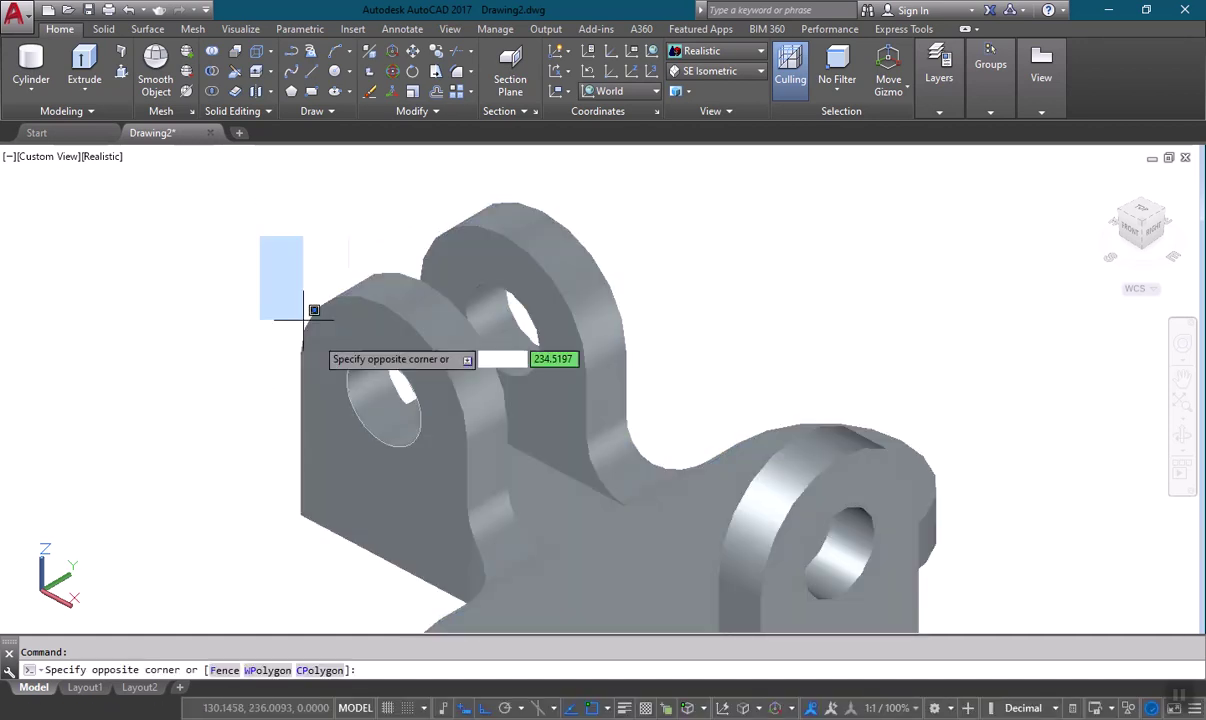
pyautogui.click(433, 492)
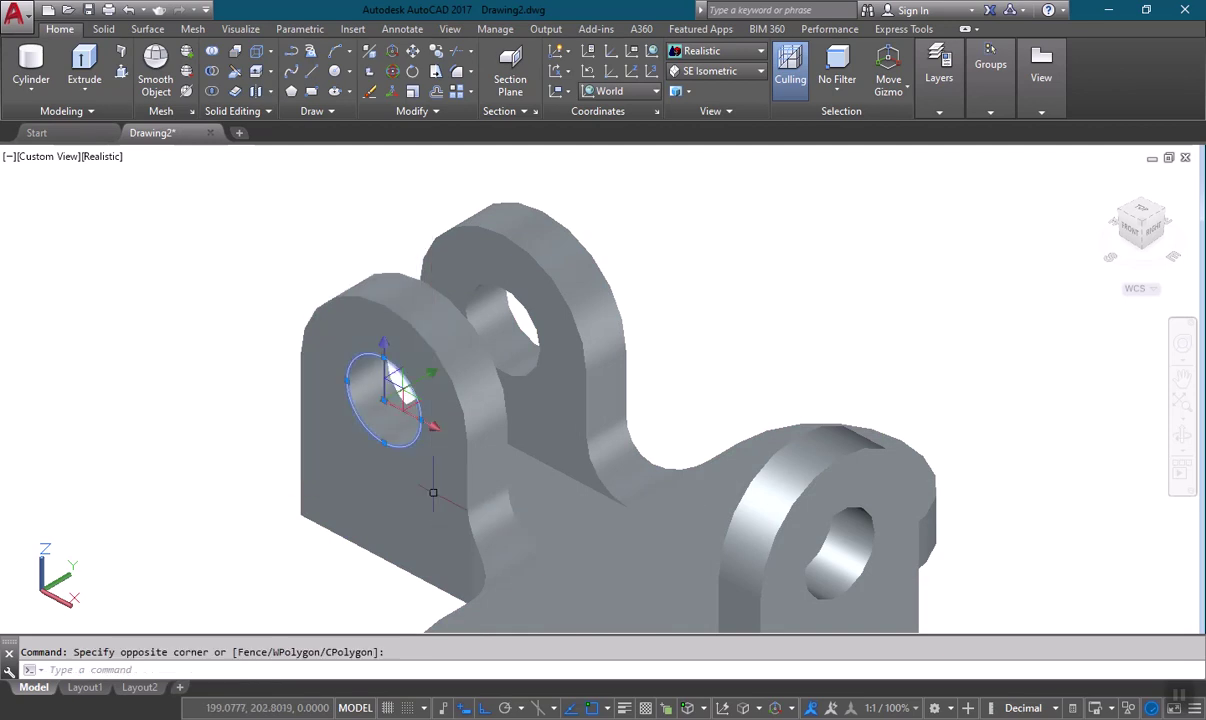
pyautogui.write('m')
pyautogui.press('Return')
pyautogui.click(712, 313)
pyautogui.scroll(-4, 703, 308)
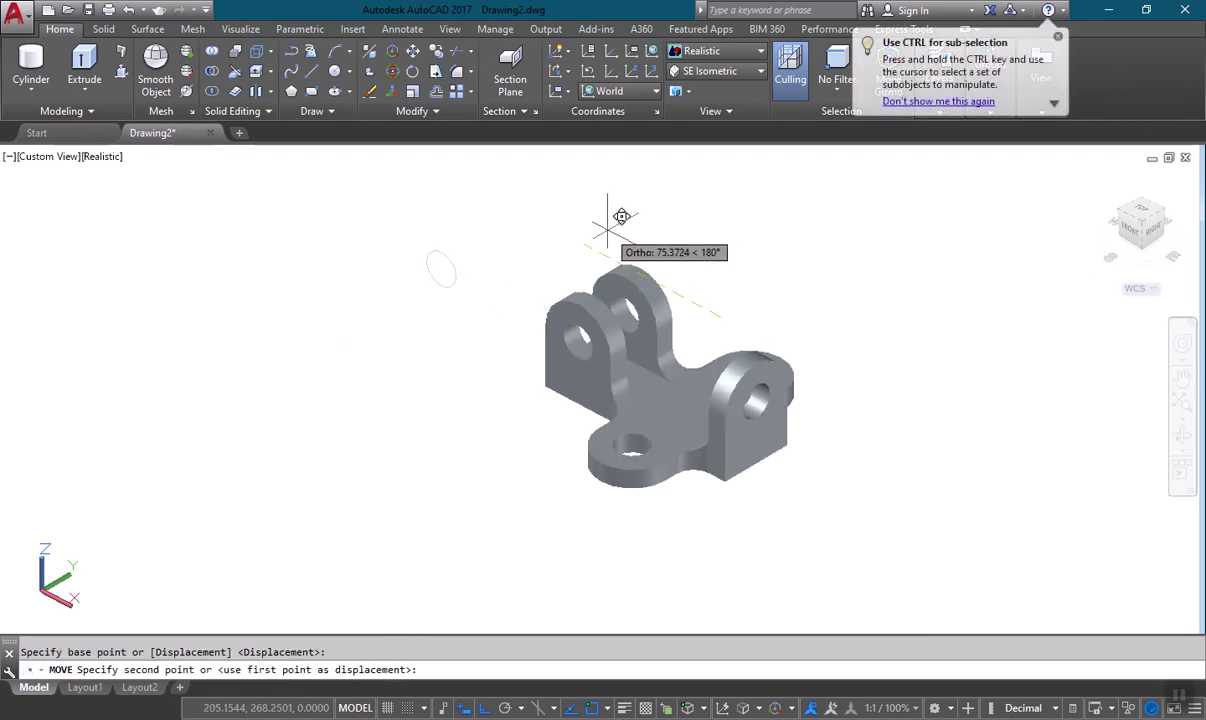
pyautogui.press('Escape')
# Step: Switch the visual style to 2D Wireframe and delete the loose circle beside the bracket
pyautogui.click(703, 51)
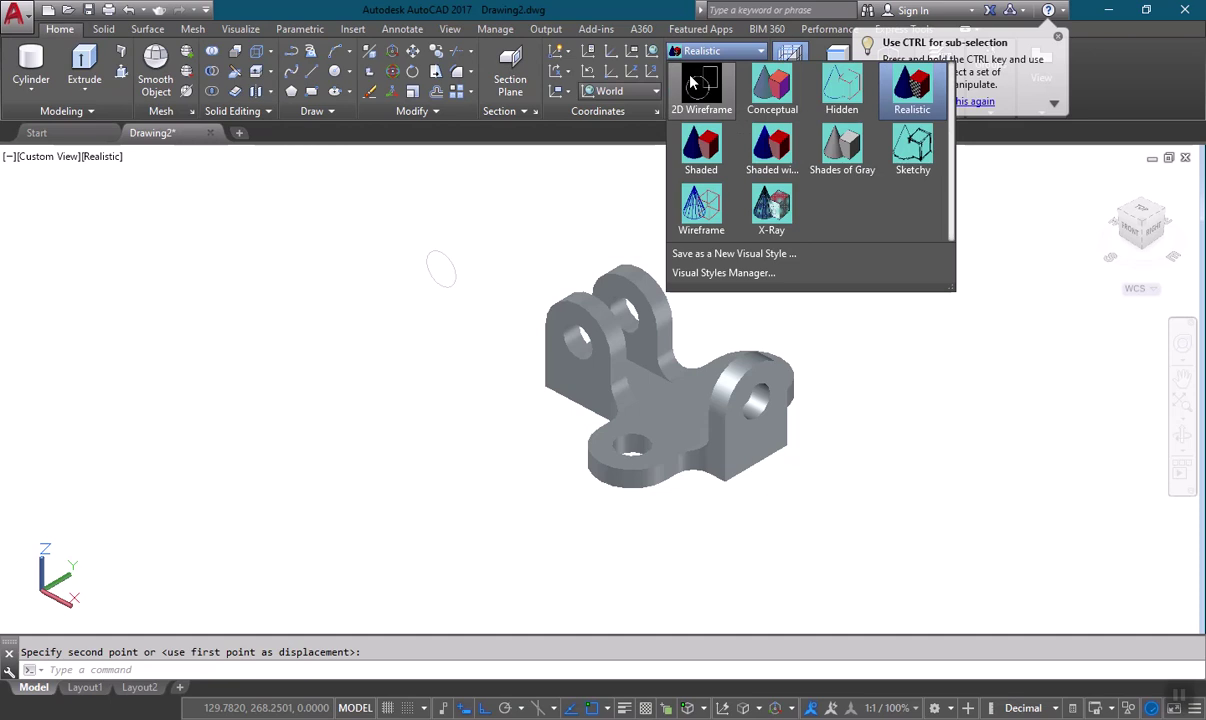
pyautogui.click(699, 85)
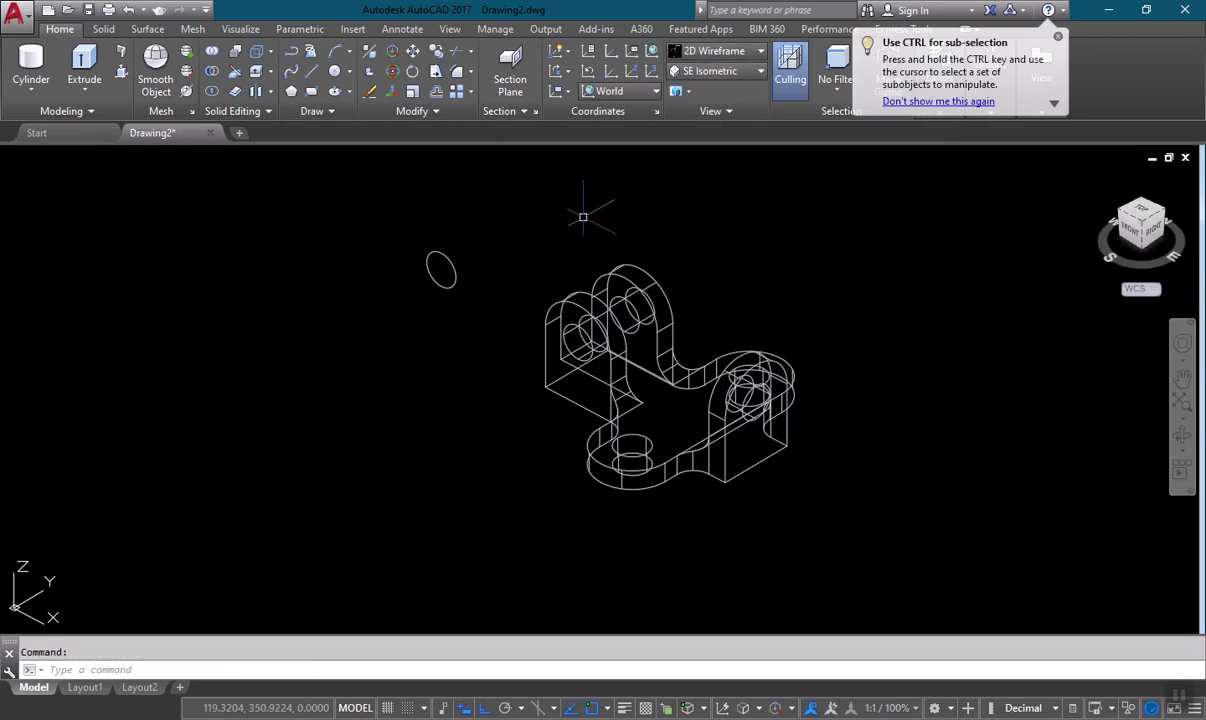
pyautogui.click(452, 282)
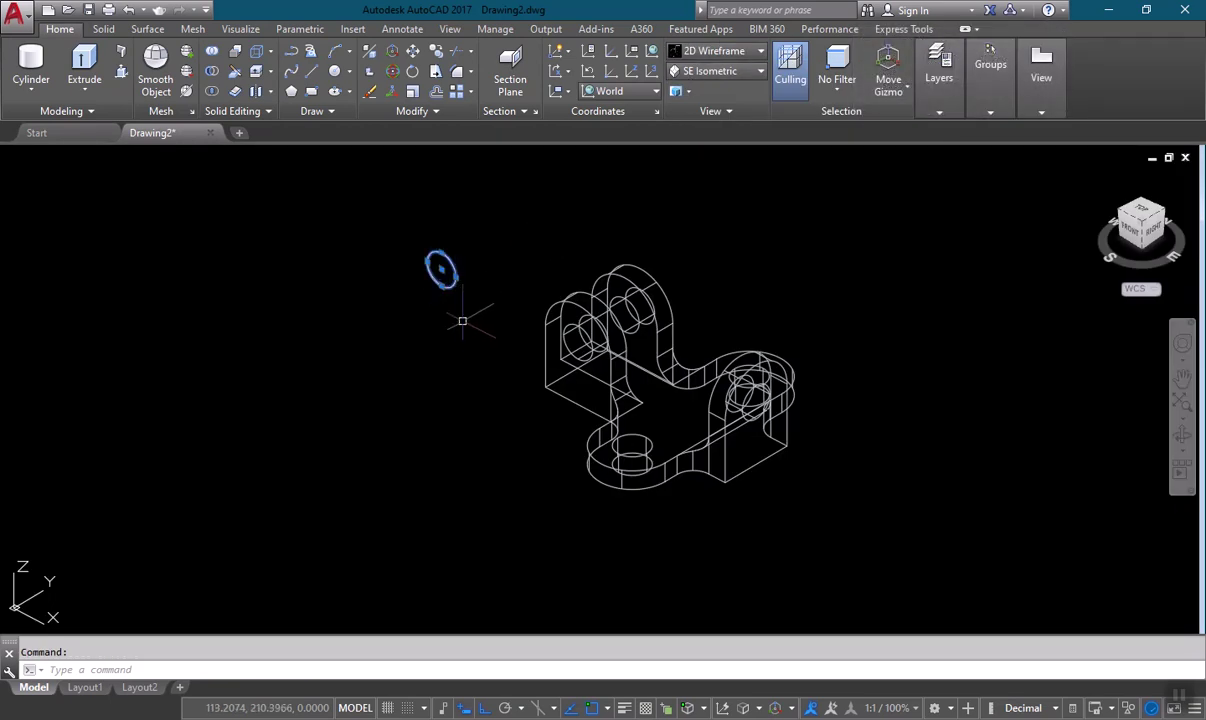
pyautogui.scroll(3, 740, 390)
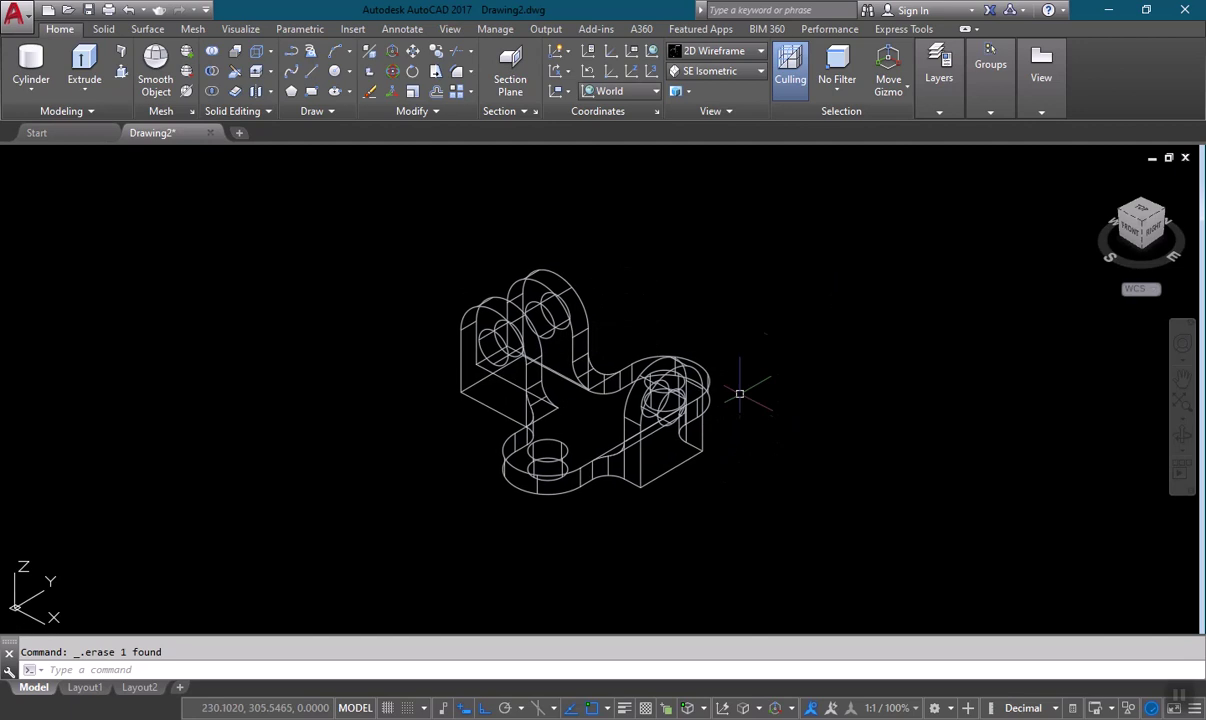
# Step: Display the cleaned-up bracket in the Realistic visual style and view it from a slightly different angle
pyautogui.click(705, 51)
pyautogui.click(908, 92)
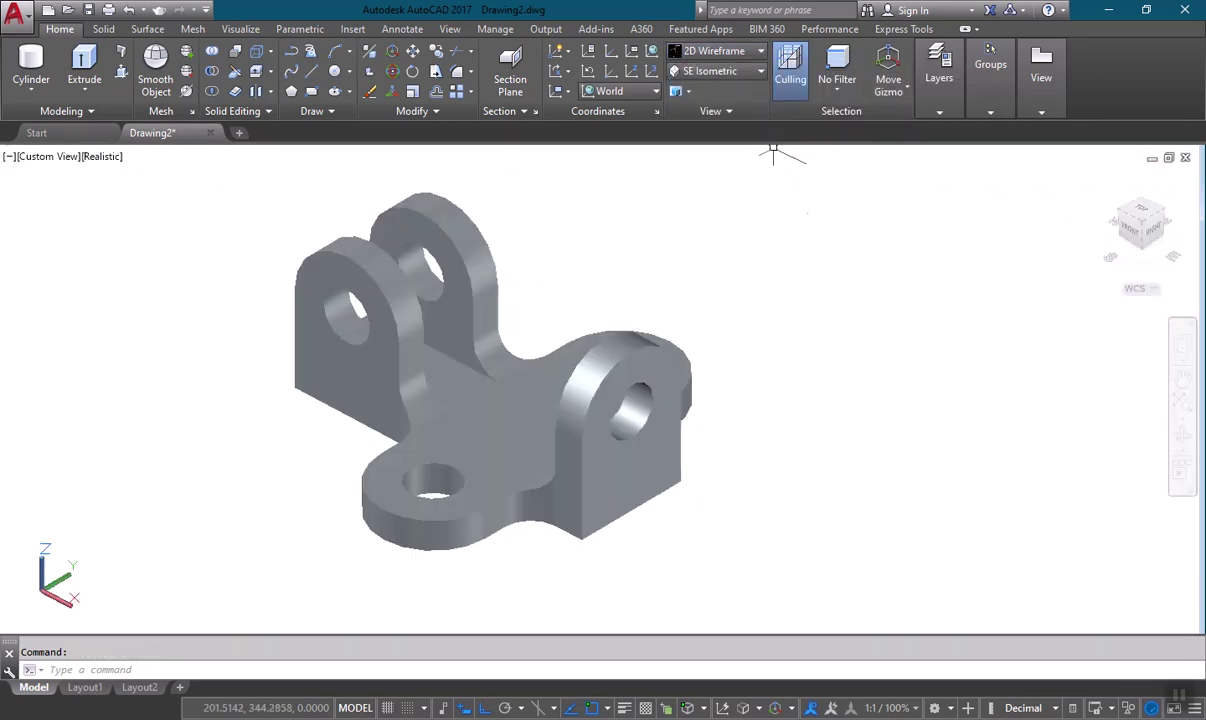
pyautogui.keyDown('shift'); pyautogui.moveTo(773, 403); pyautogui.dragTo(760, 424, button='middle'); pyautogui.keyUp('shift')
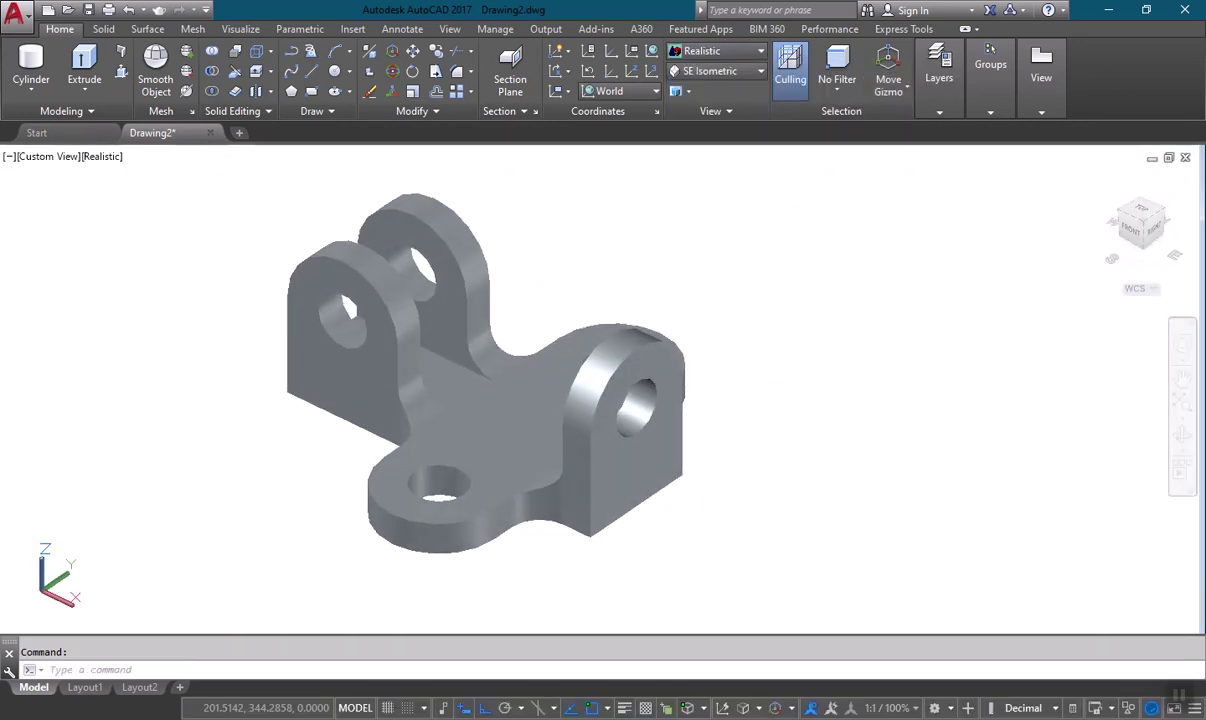